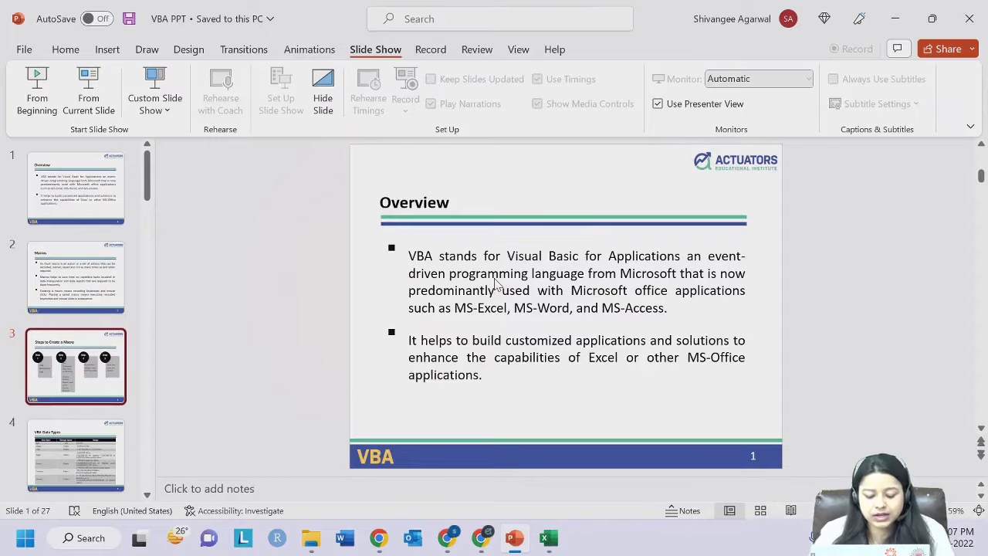
Switch to the Excel workbook and make sure the Developer tab is enabled in the ribbon customization options.
left_click(544, 534)
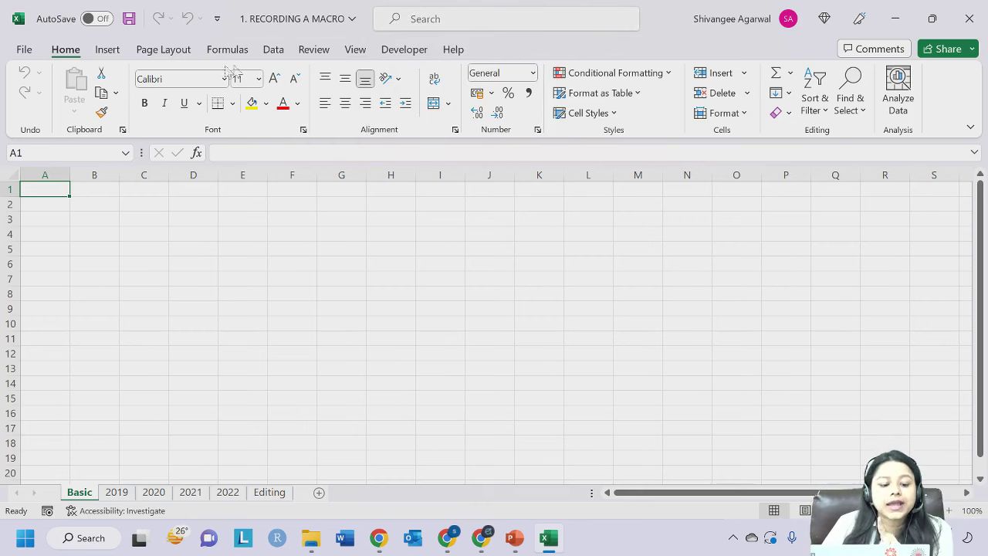
left_click(24, 50)
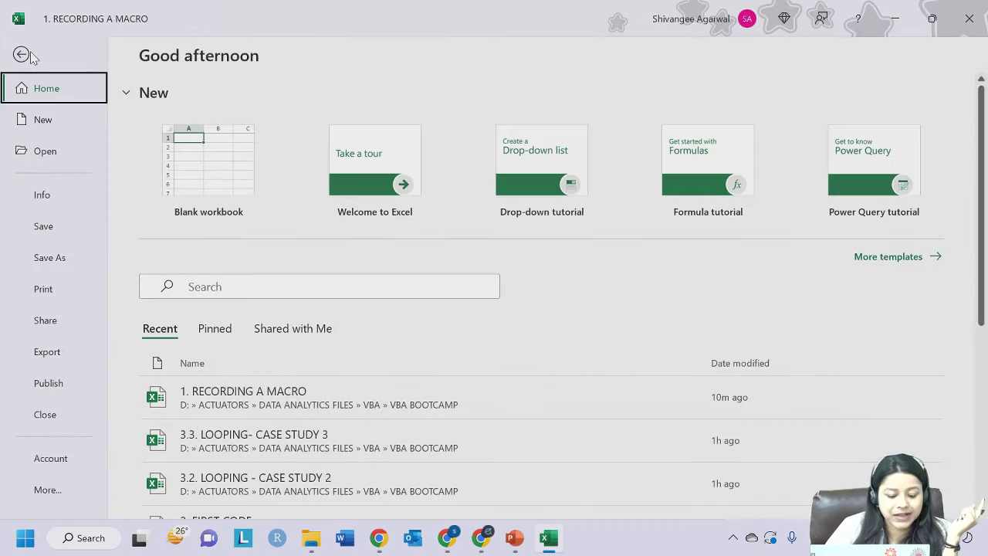
left_click(65, 497)
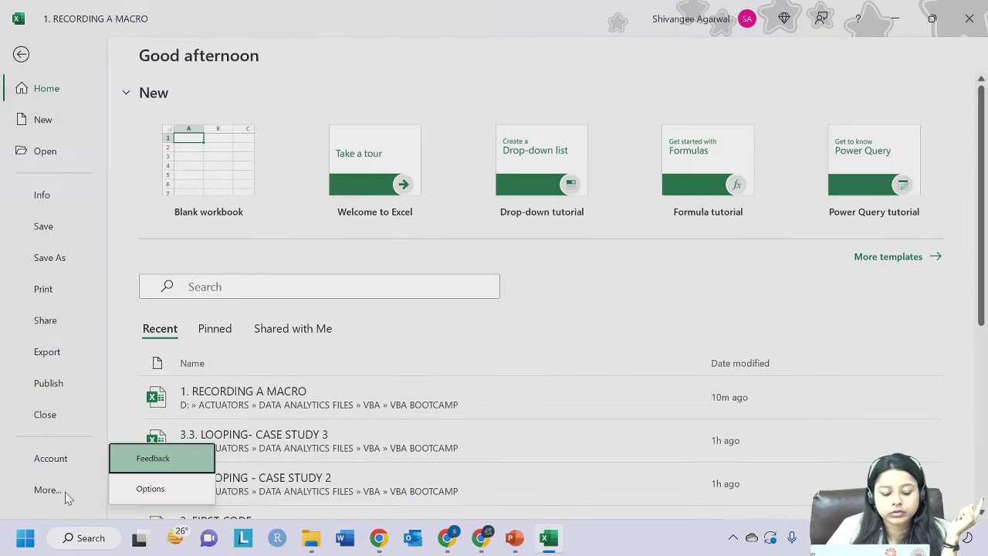
left_click(133, 489)
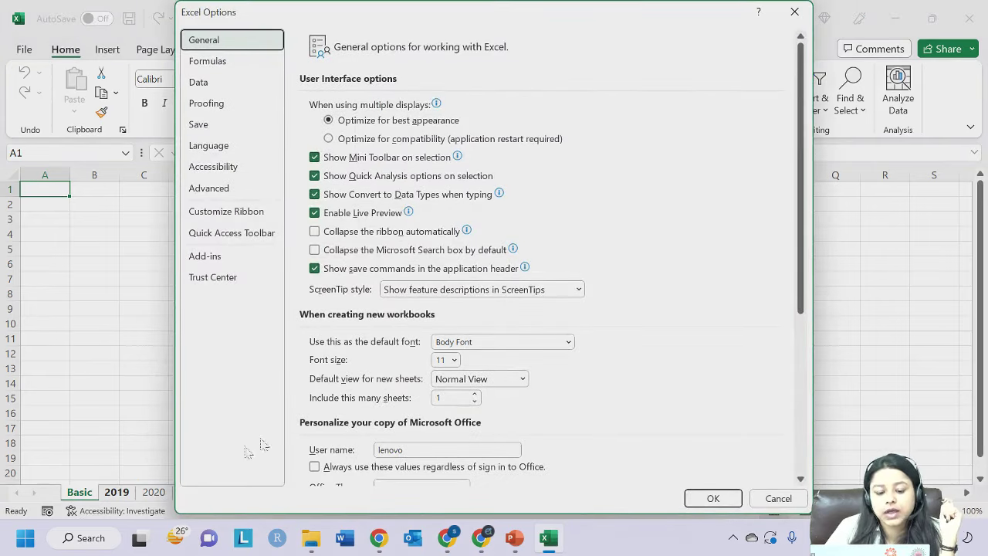
left_click(216, 220)
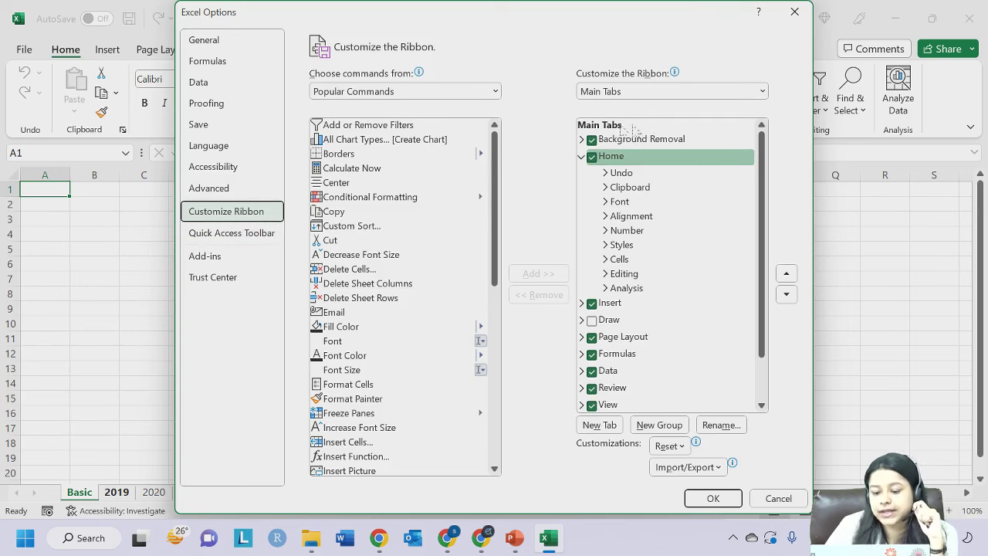
scroll(643, 331, "down", 2)
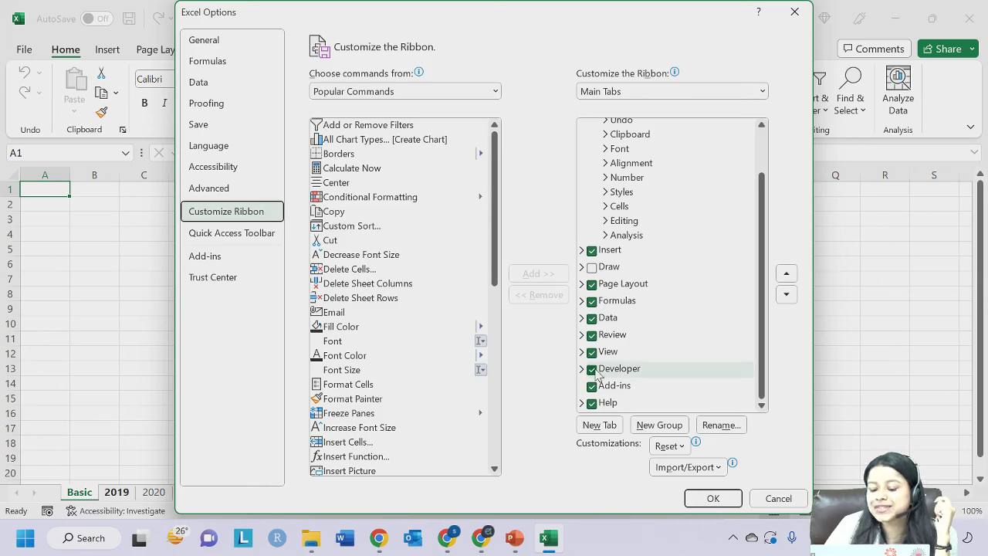
left_click(714, 499)
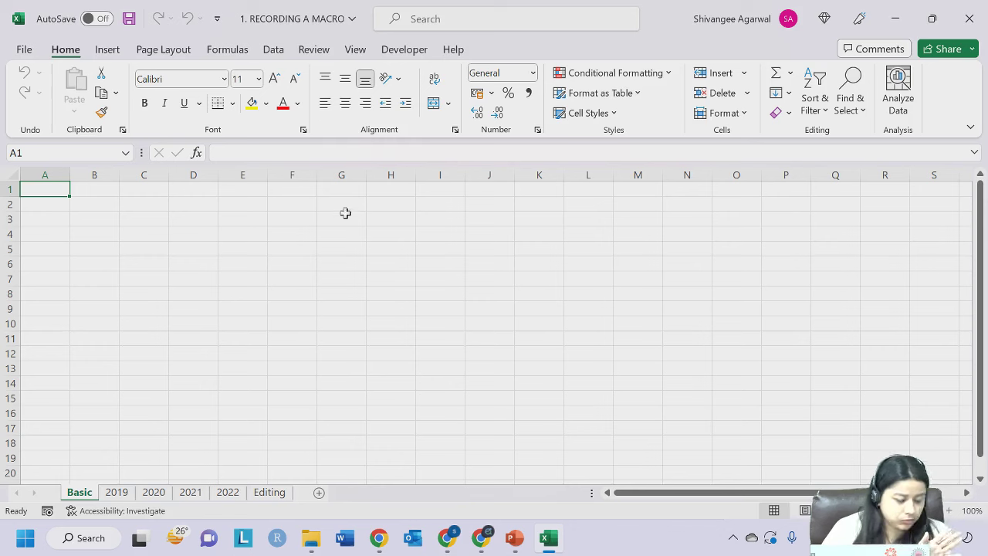
With cell E3 selected, set up a new macro recording and name the macro demo.
left_click(247, 214)
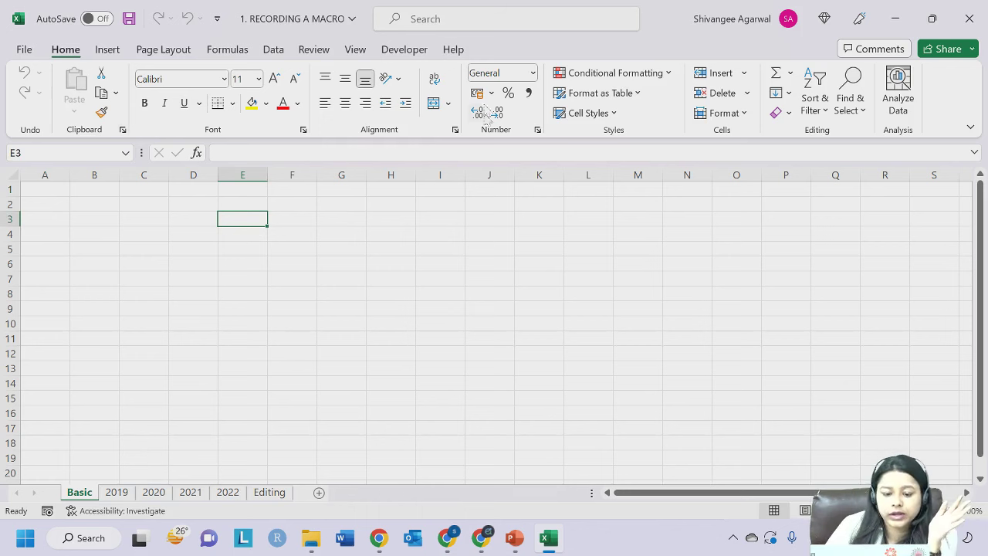
left_click(358, 54)
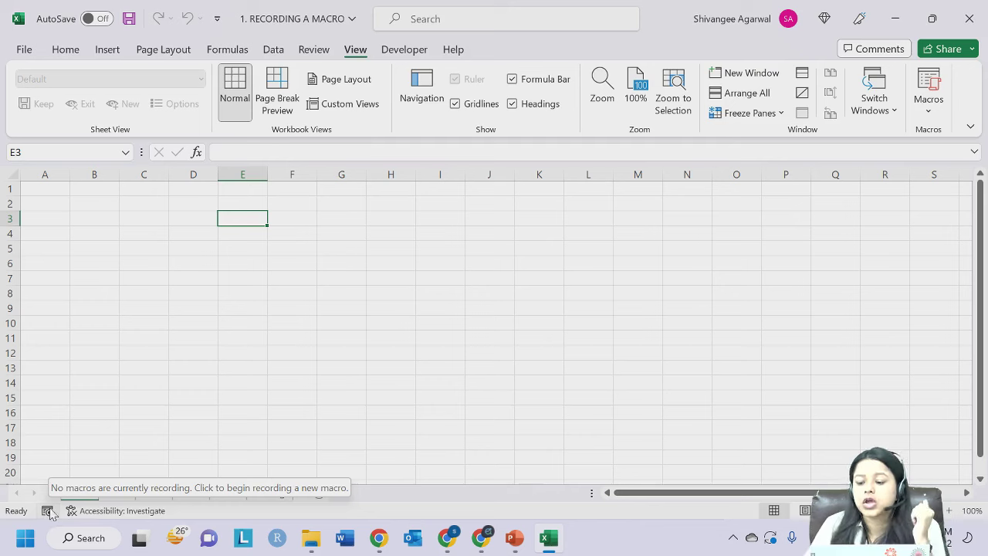
left_click(927, 115)
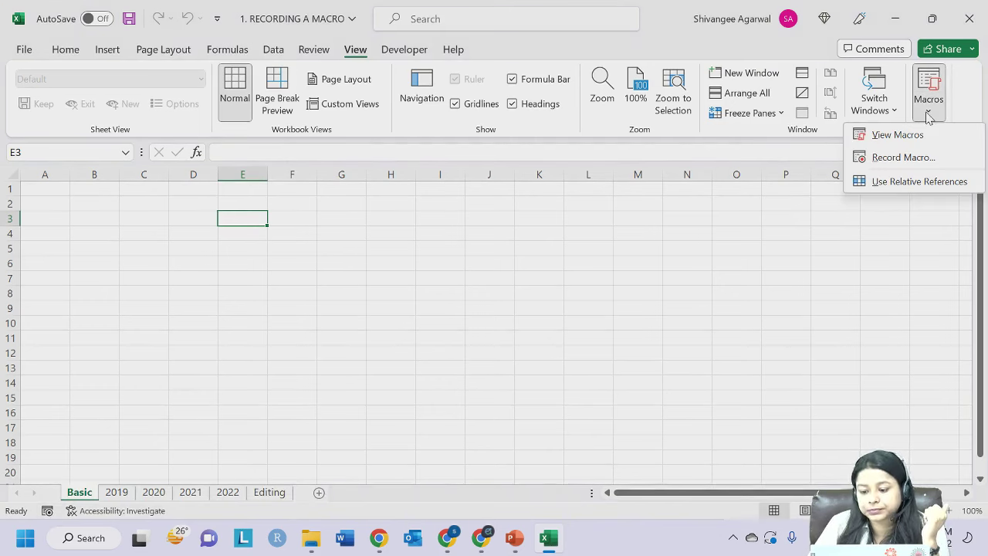
left_click(888, 161)
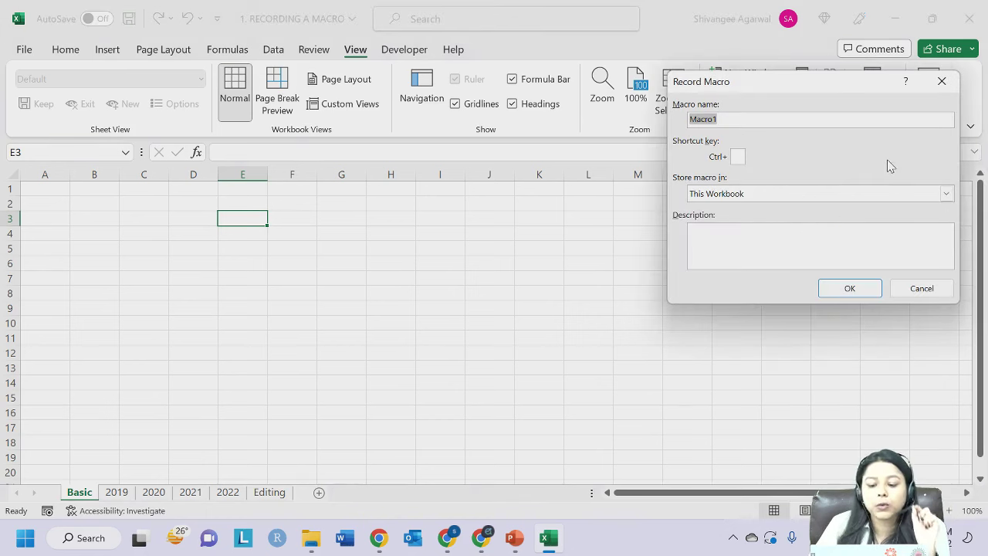
left_click_drag(797, 96, 467, 102)
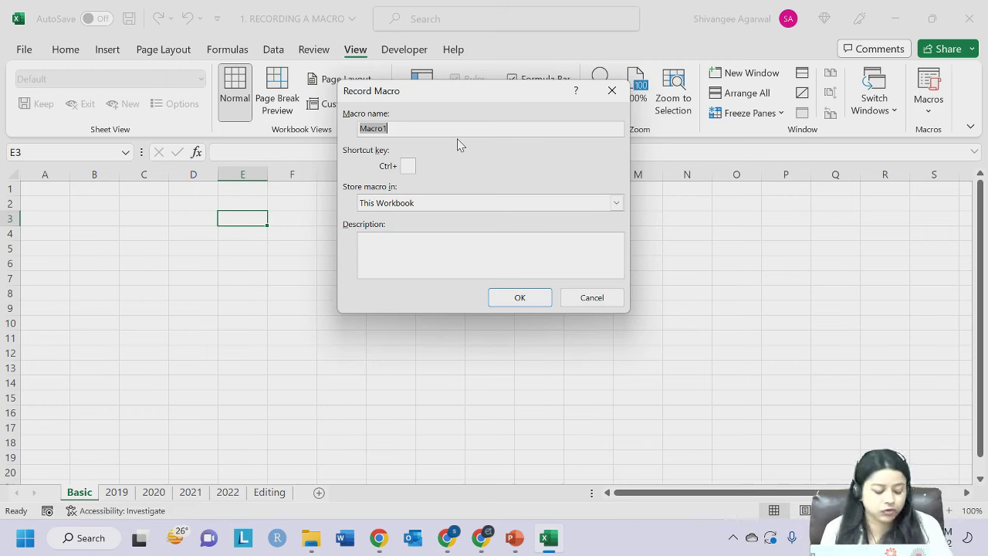
type("demo")
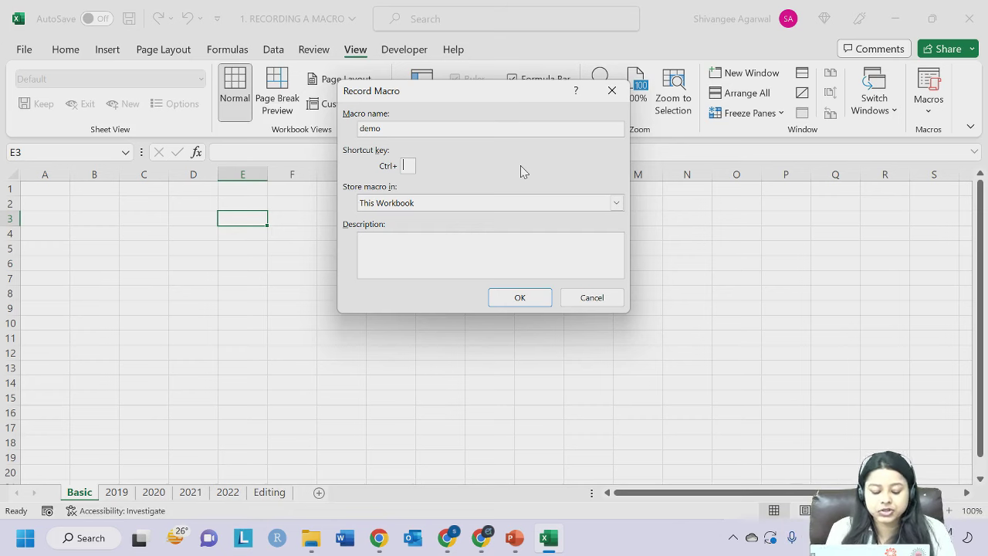
Assign the macro the shortcut Ctrl+Shift+D and store it in This Workbook.
type("t")
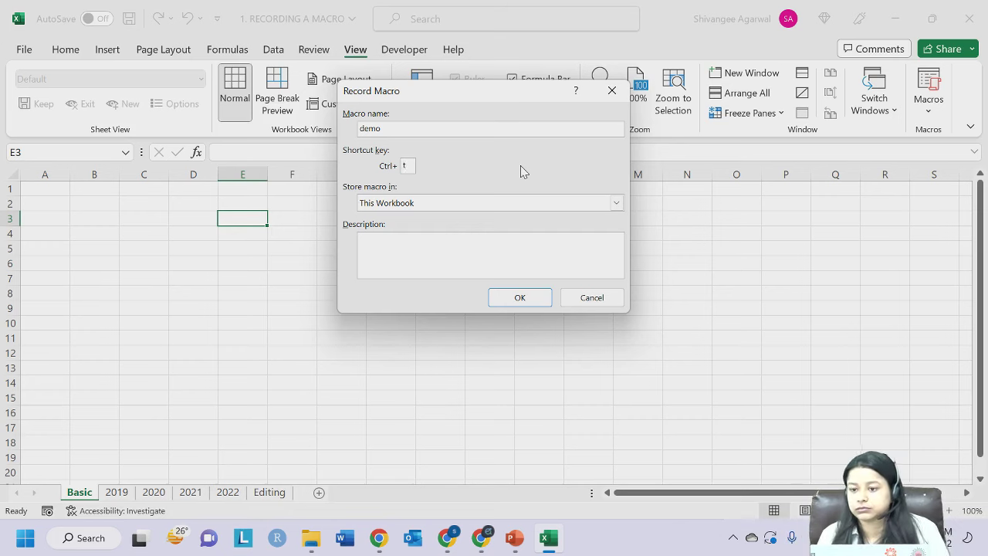
type("d")
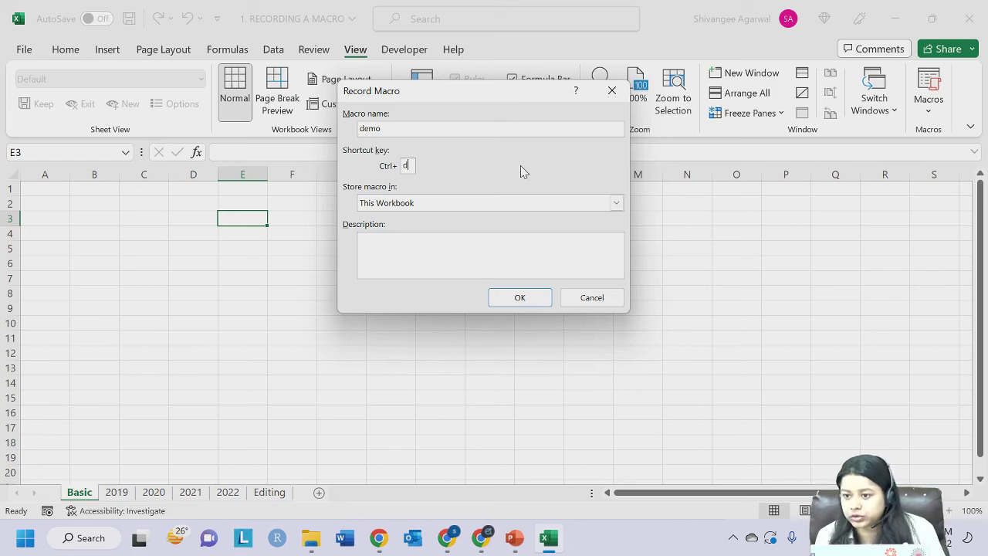
key("BackSpace")
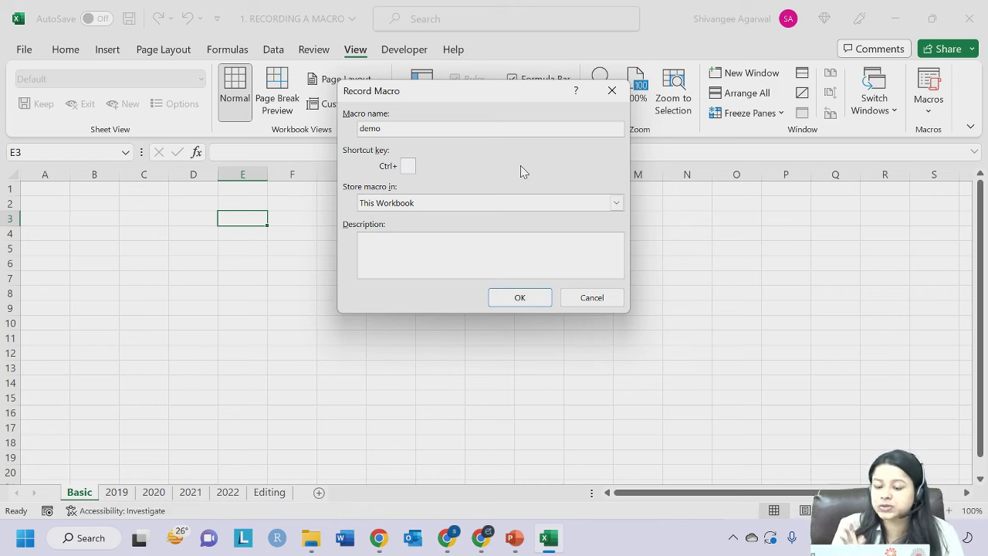
type("D")
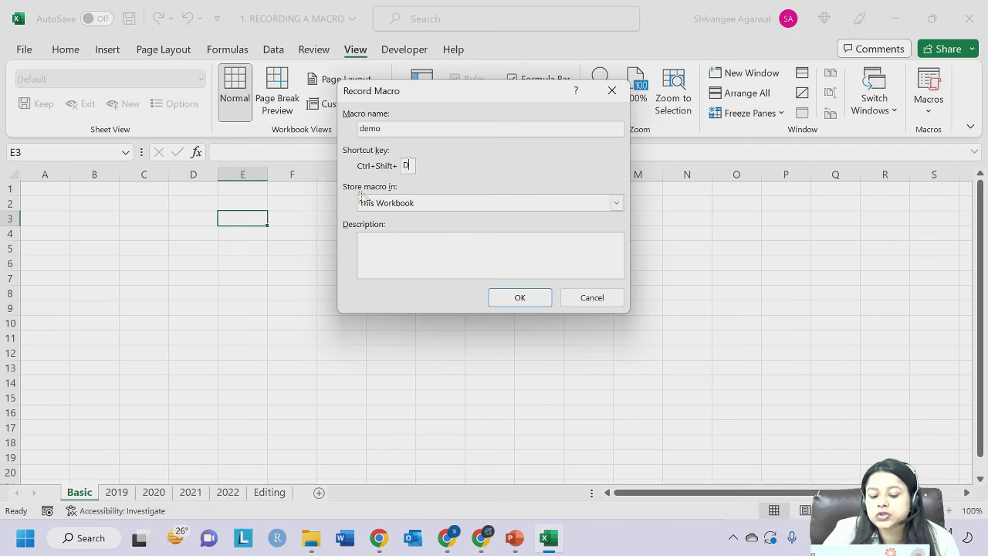
left_click(399, 205)
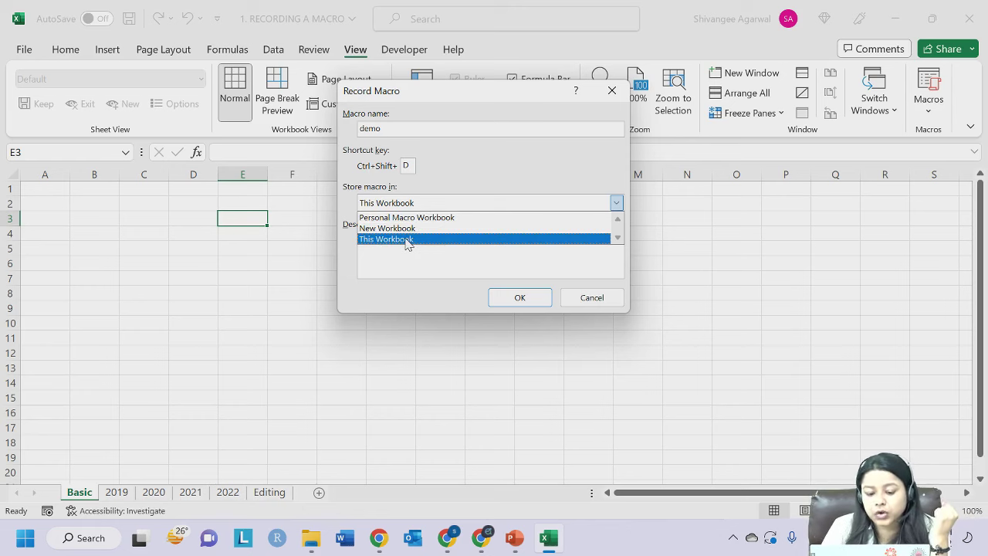
left_click(407, 240)
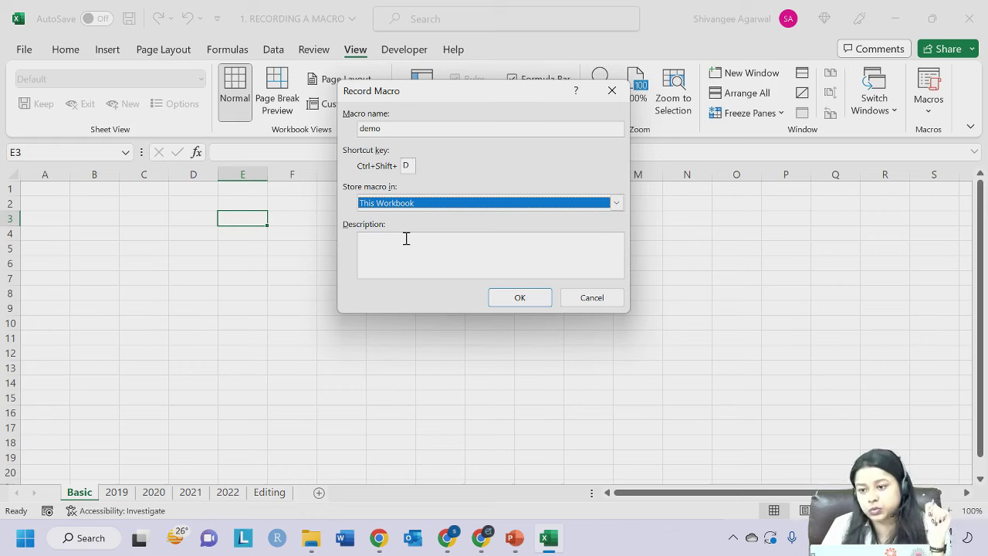
Describe the macro as "this will record basic editing" and start the recording.
left_click(406, 239)
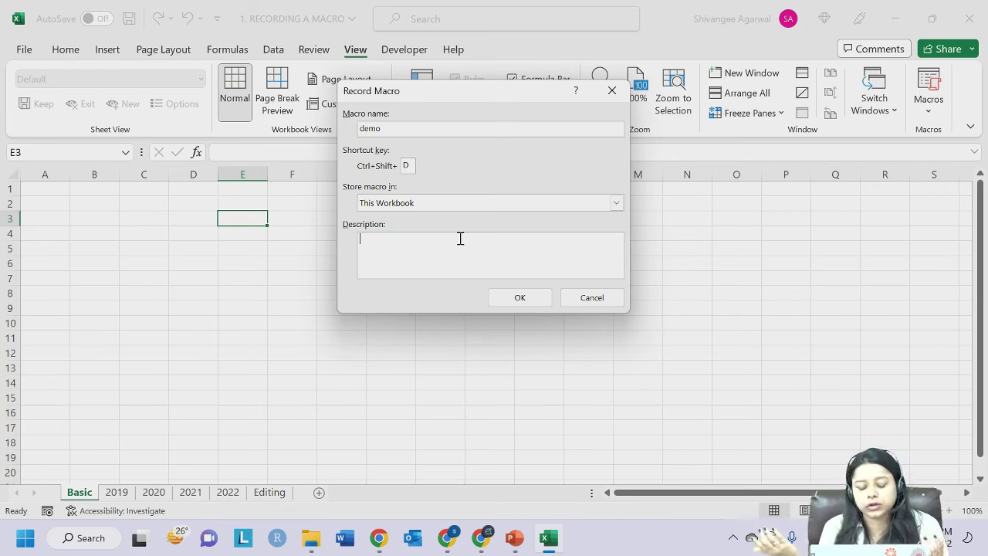
type("this")
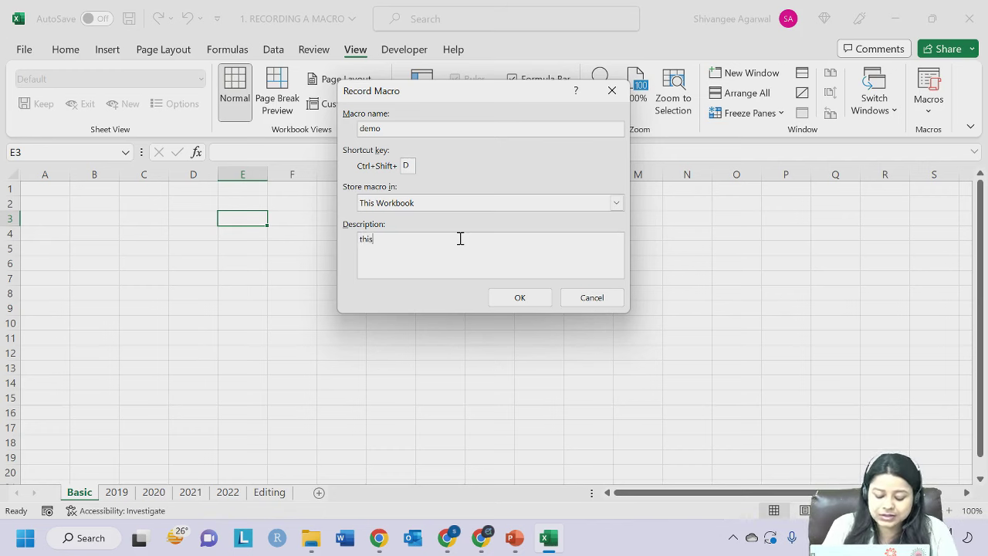
type(" will re")
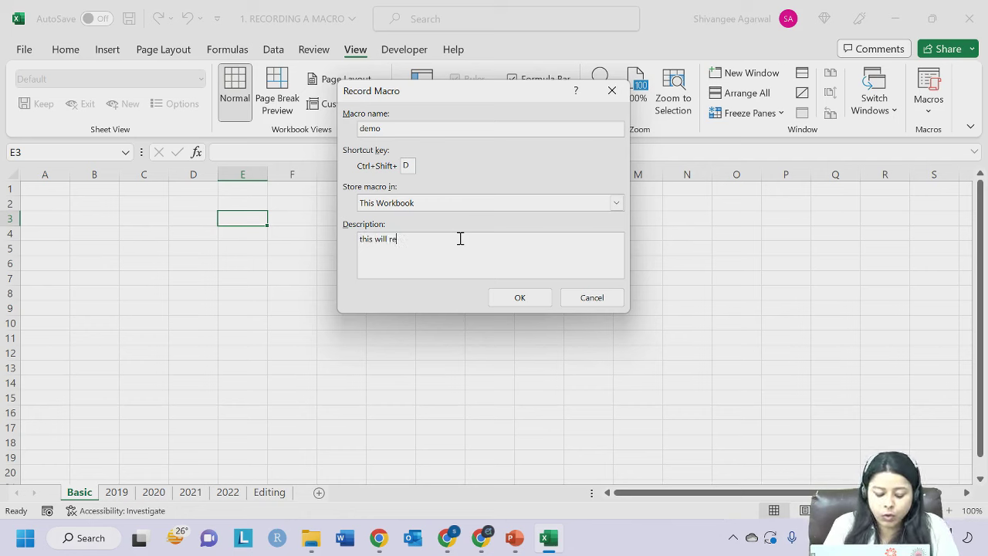
type("cord ba")
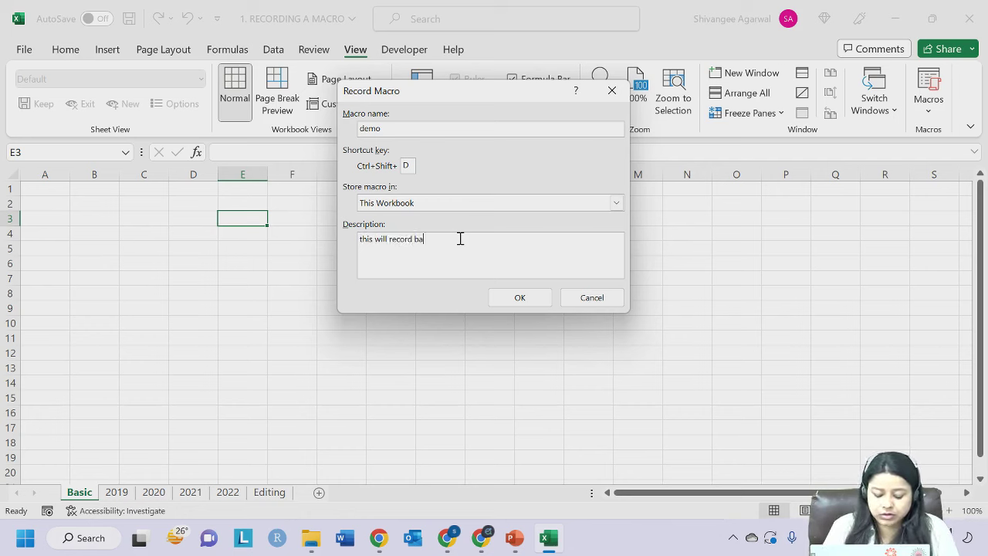
type("sic editing")
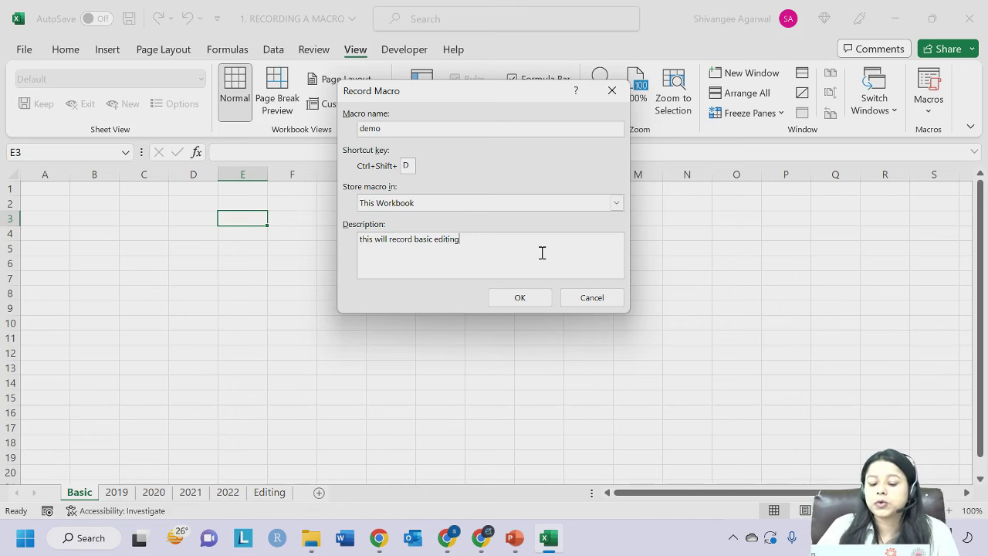
left_click(520, 298)
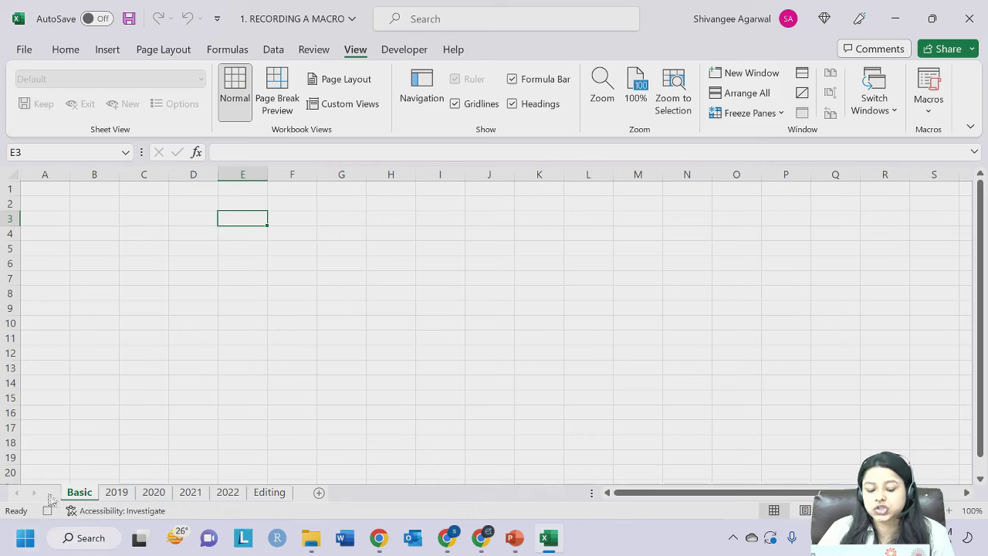
Fill cell E3 with yellow and set its font color to blue.
left_click(929, 113)
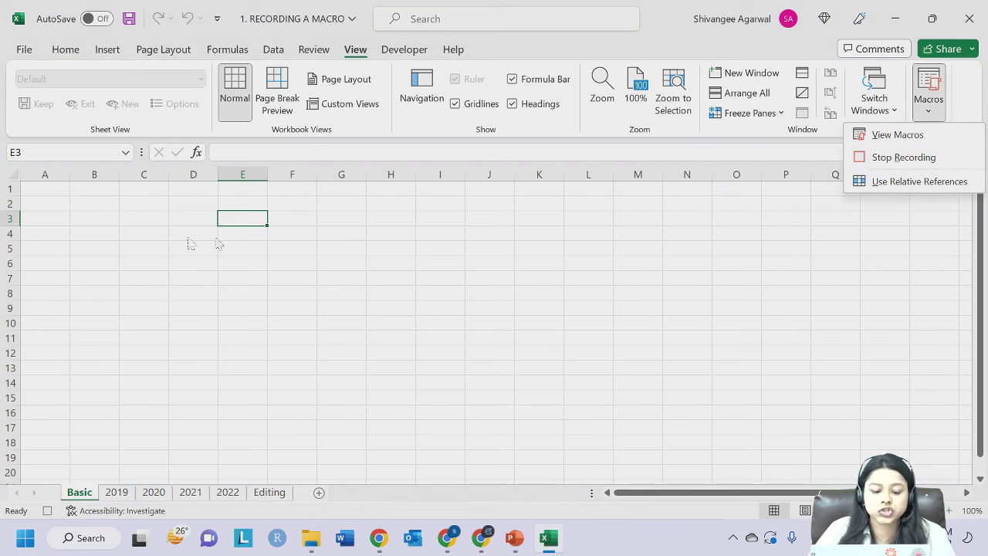
left_click(264, 219)
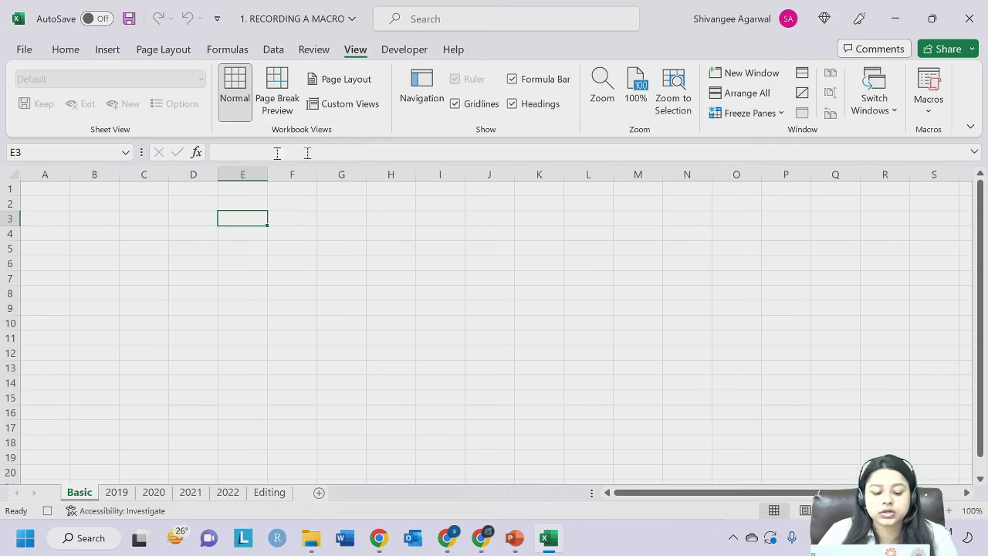
left_click(66, 51)
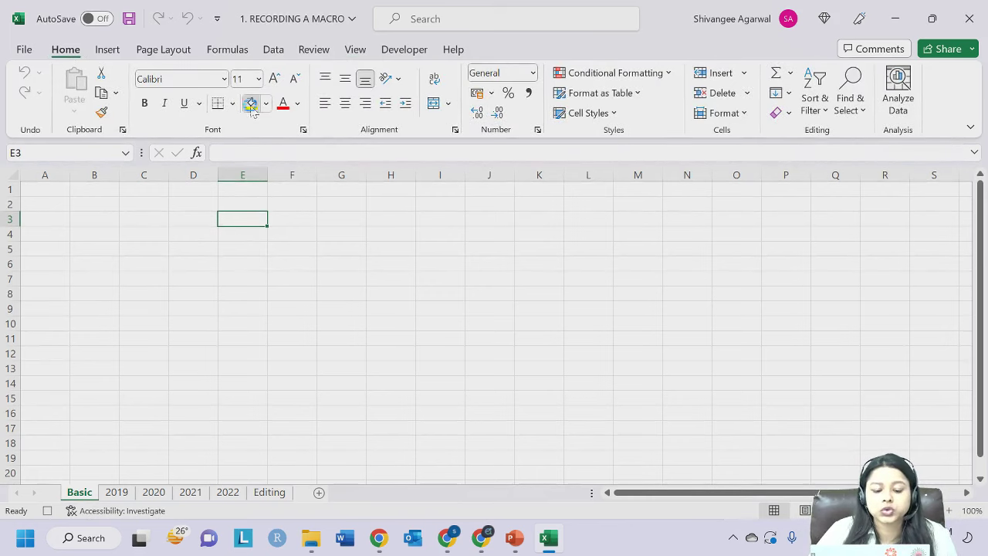
left_click(251, 102)
left_click(297, 102)
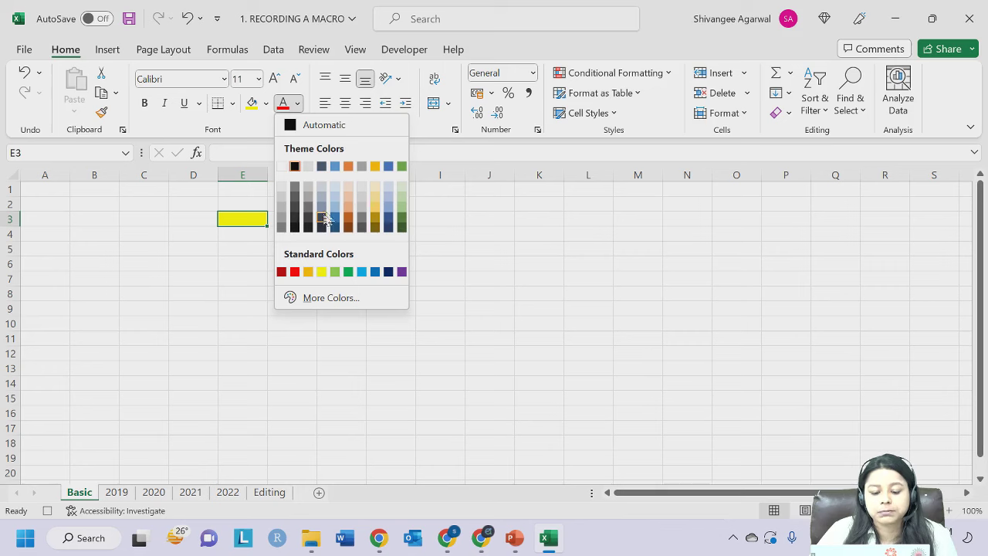
left_click(386, 221)
Make cell E3 bold, italic and underlined, and add borders to it.
left_click(165, 106)
left_click(183, 106)
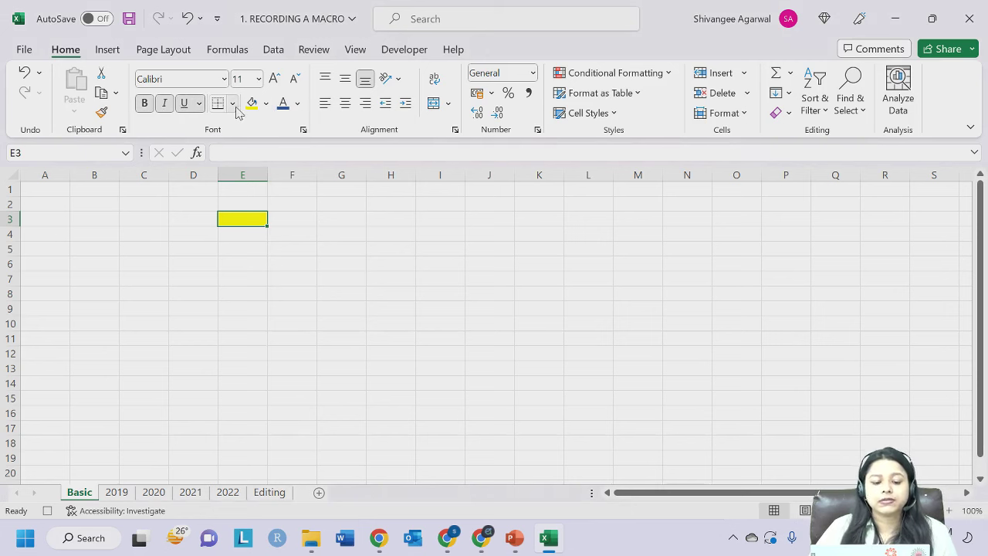
left_click(232, 103)
left_click(267, 263)
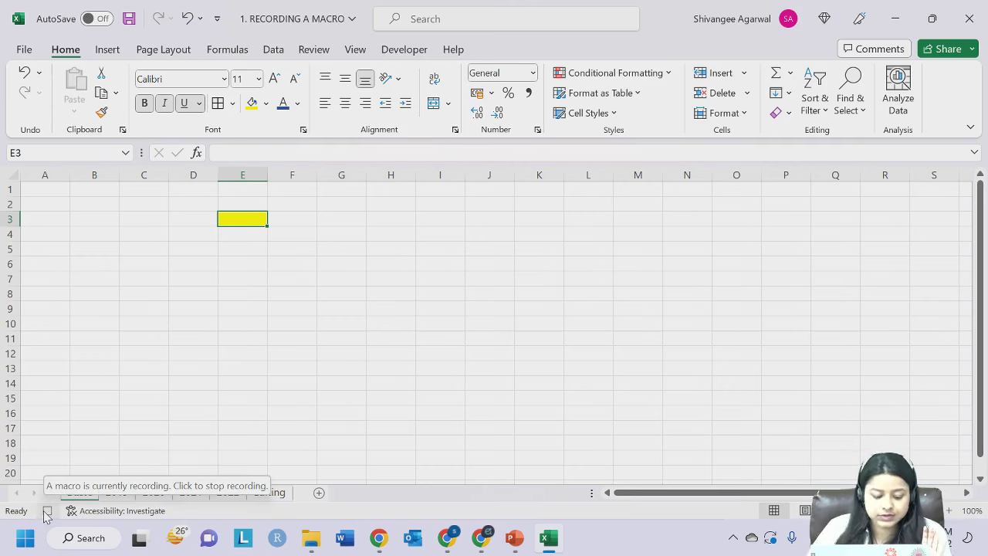
Stop recording the demo macro.
left_click(356, 51)
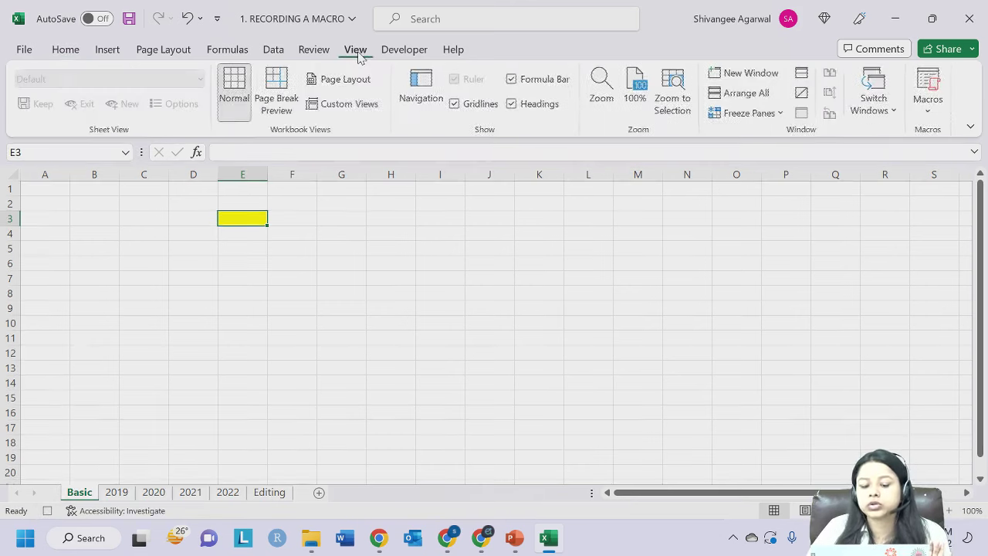
left_click(929, 104)
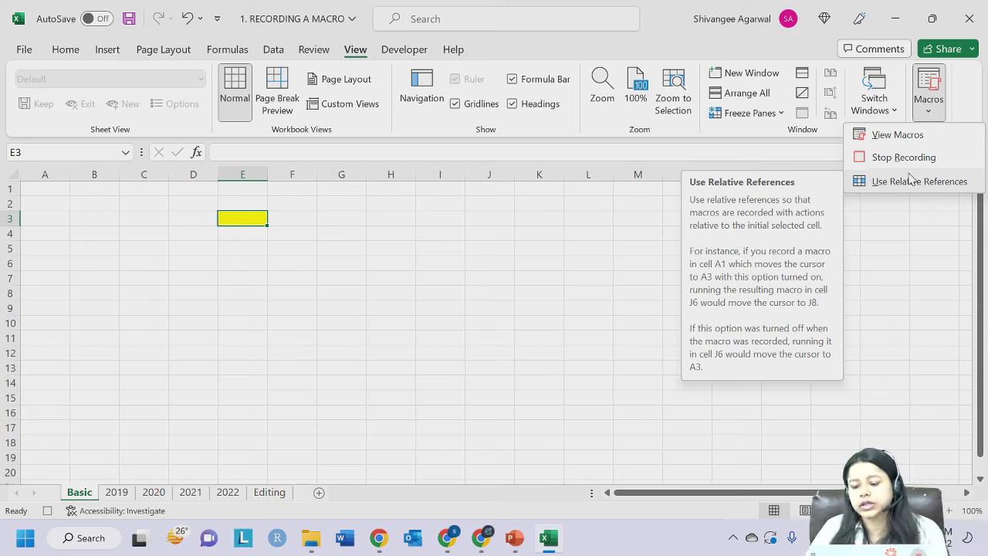
left_click(903, 158)
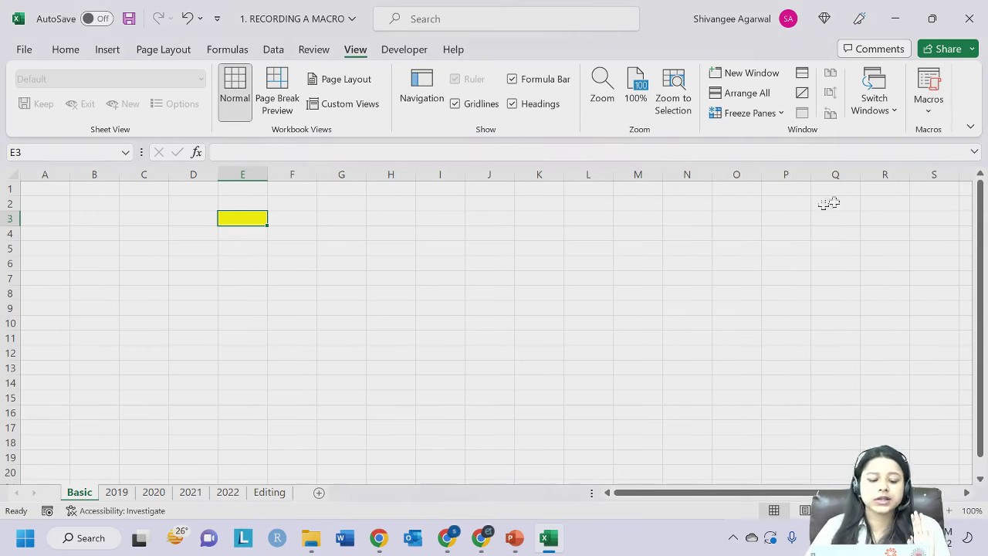
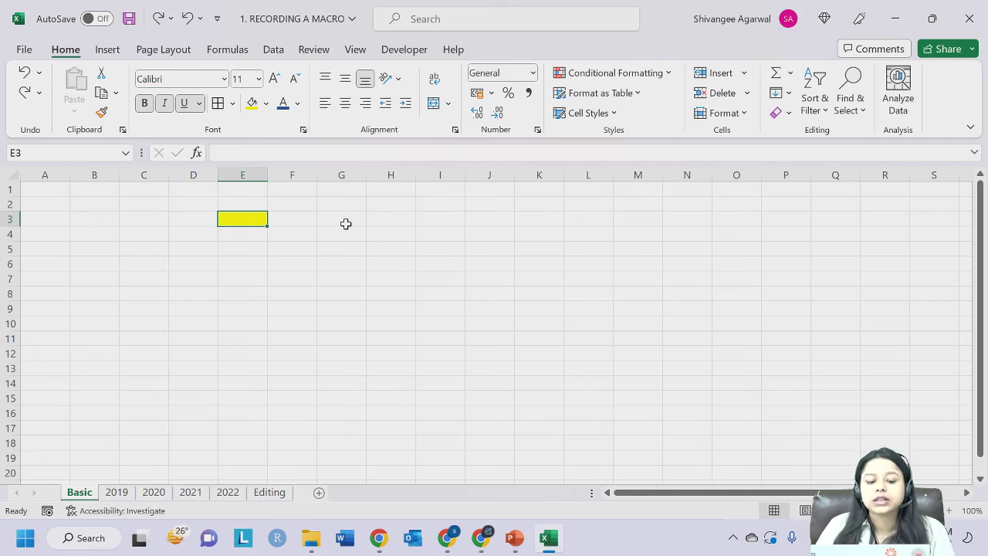
Run the demo macro on cell G3.
left_click(346, 224)
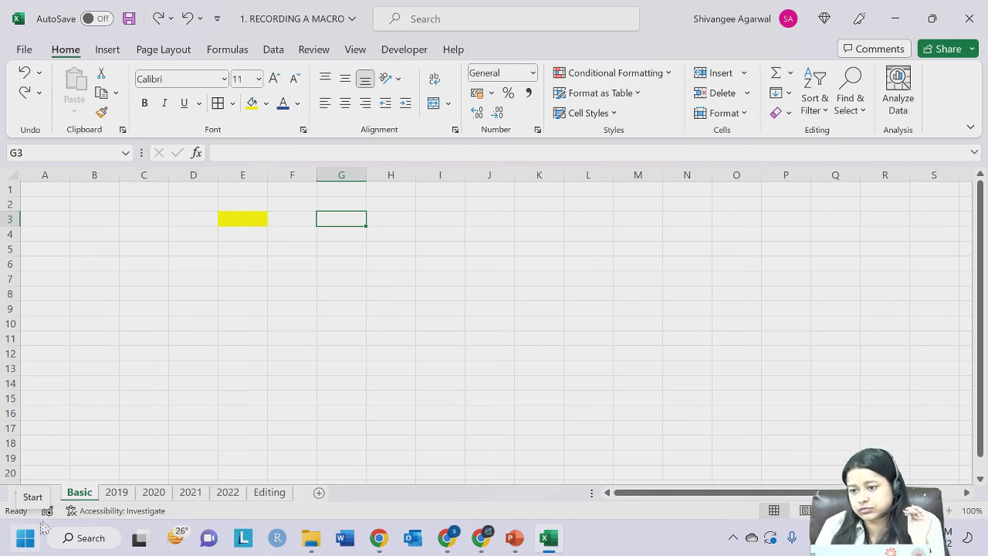
left_click(355, 50)
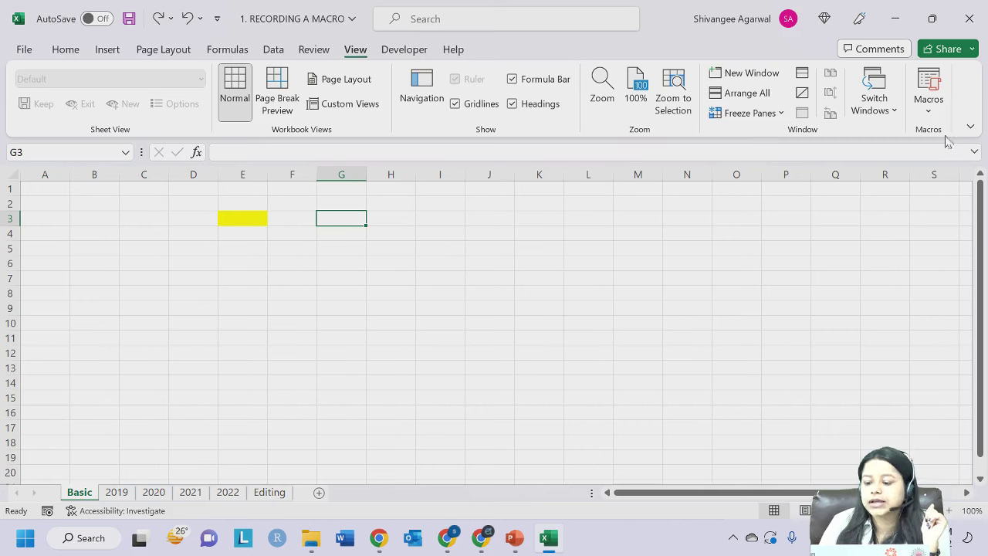
left_click(930, 114)
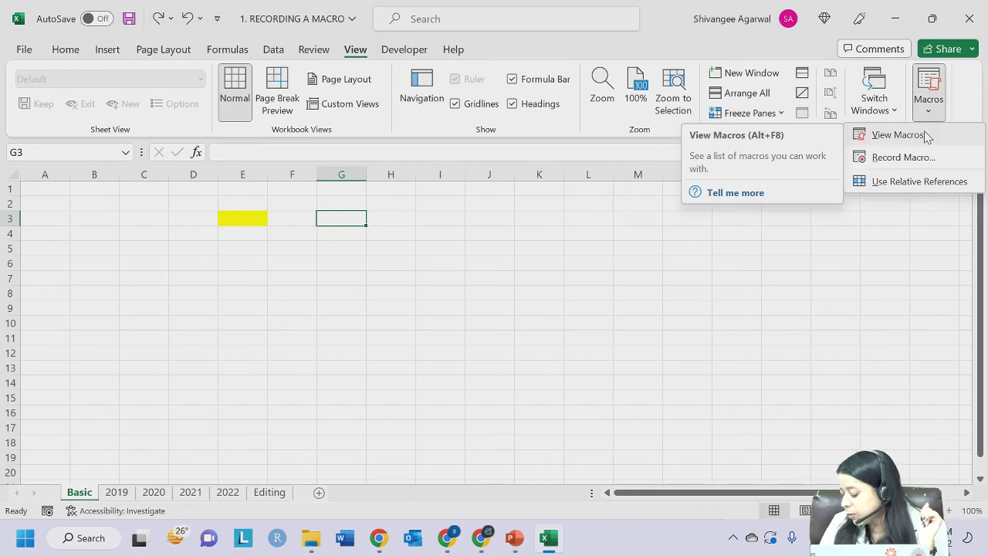
left_click(926, 136)
left_click_drag(477, 62, 602, 49)
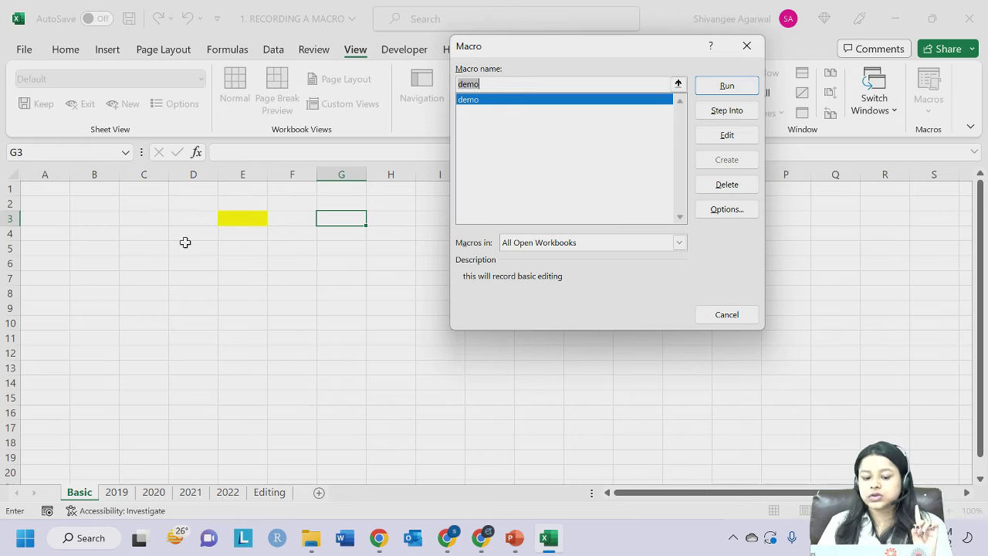
left_click(541, 109)
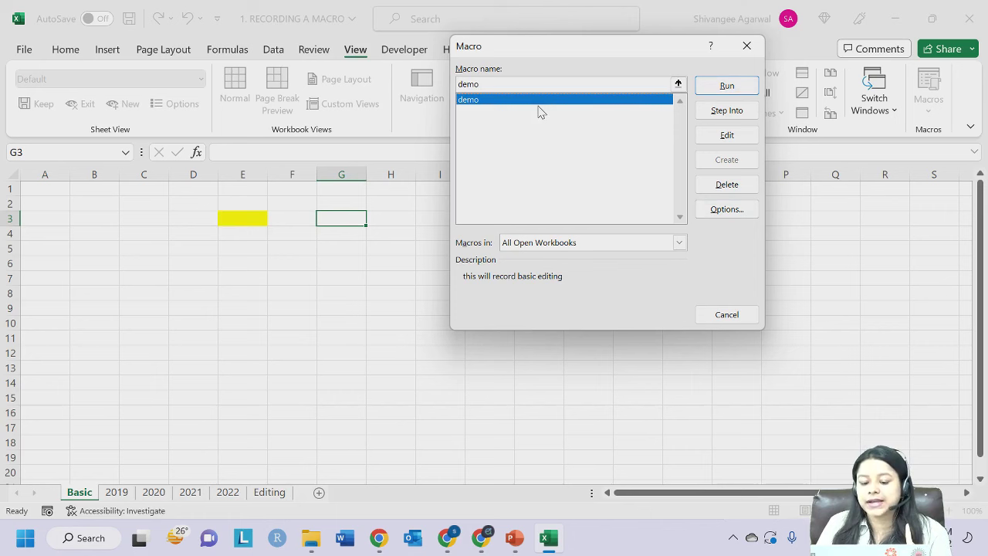
left_click(729, 86)
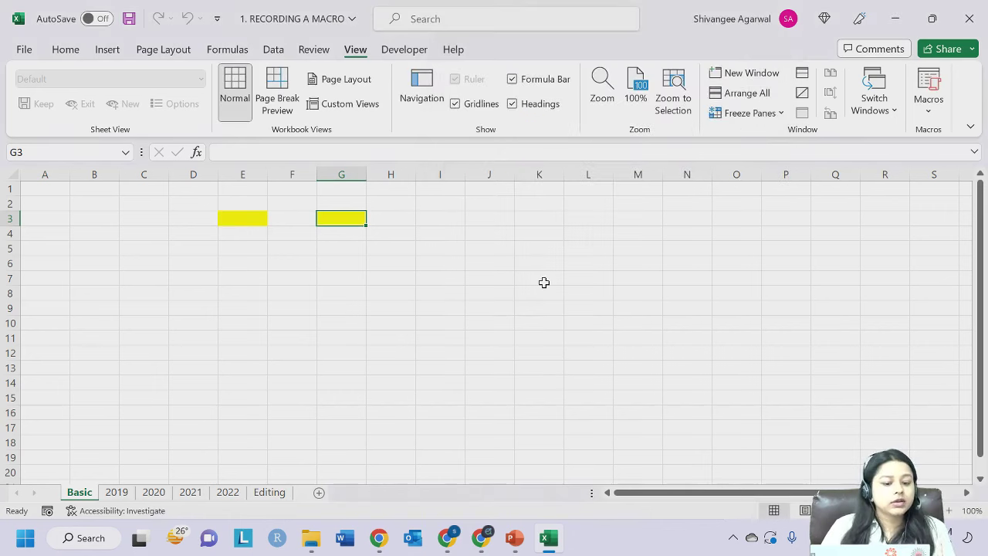
Enter the person's first name in cell G3 and autofit the width of column G.
left_click(68, 49)
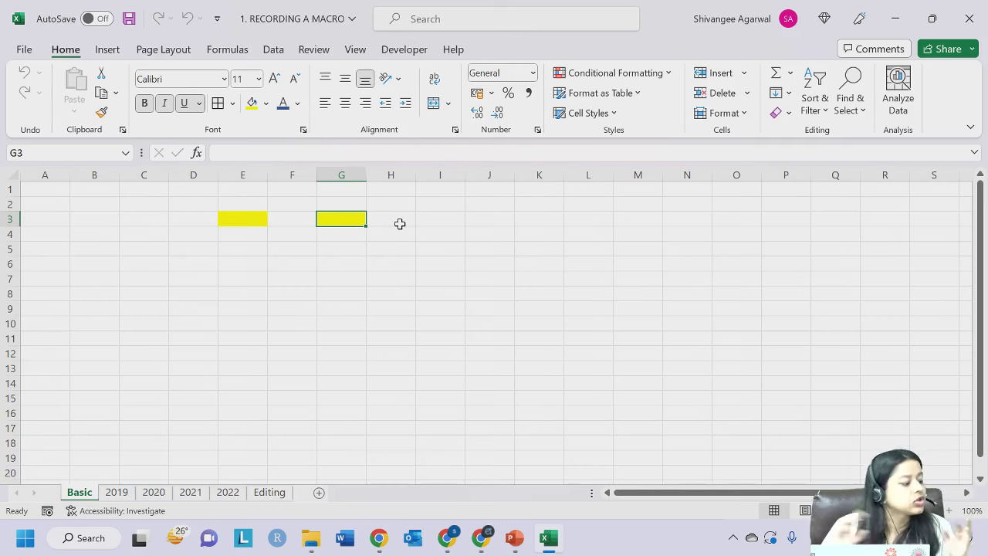
type("shivangee")
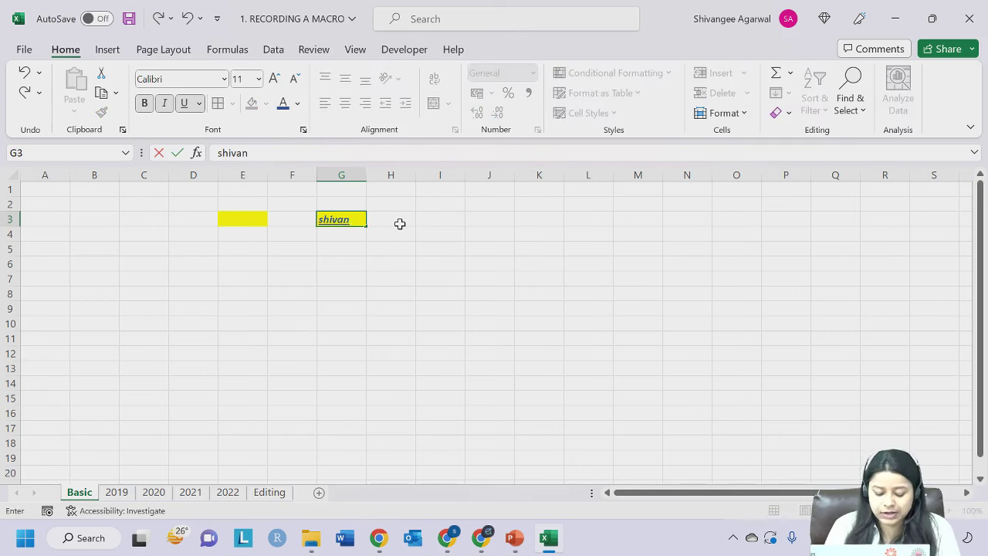
key("Return")
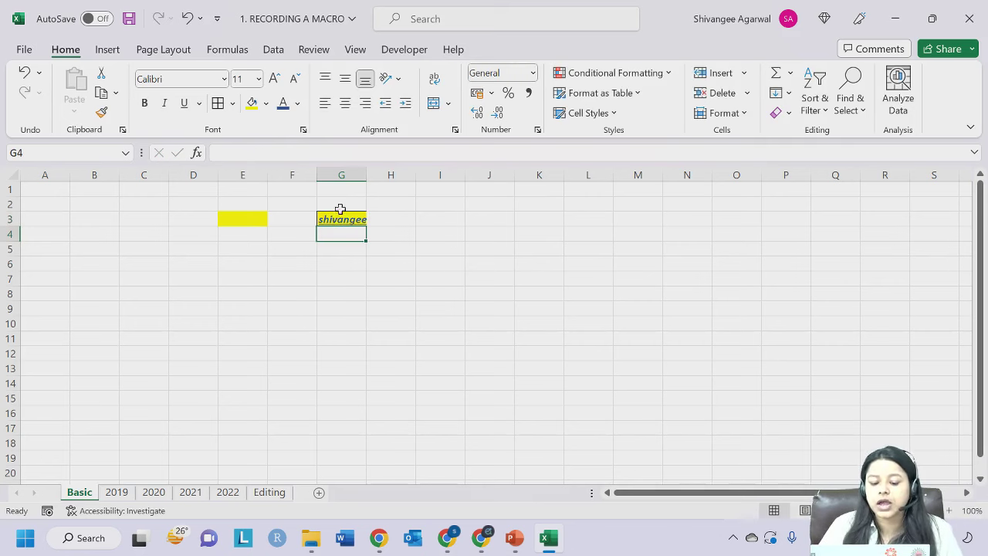
double_click(366, 174)
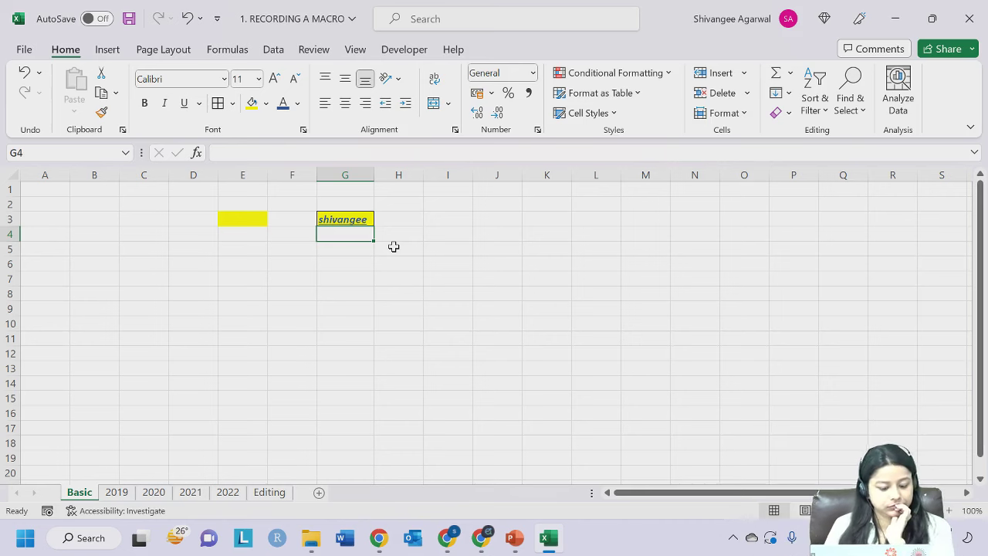
Select cell I3 as the target for another macro recording.
left_click(397, 219)
left_click(439, 222)
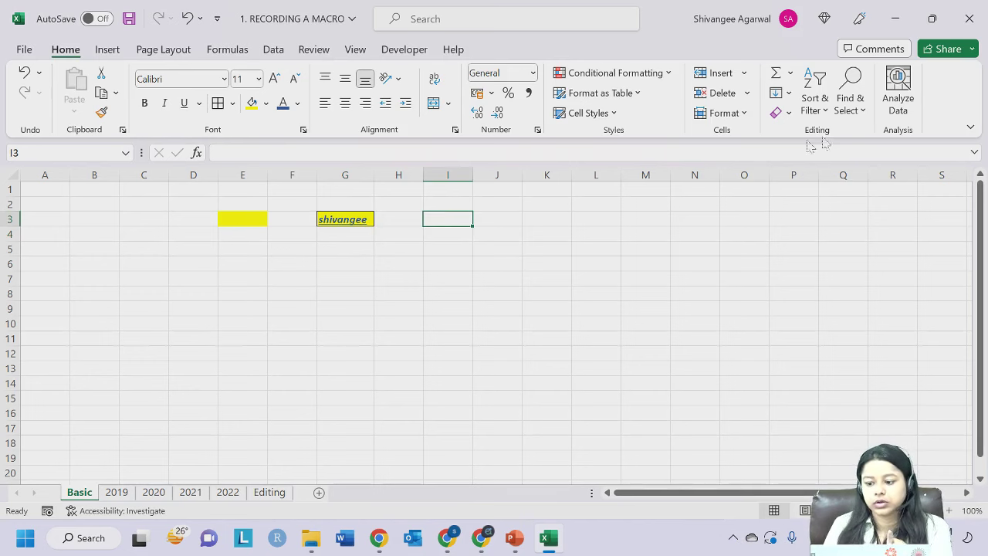
left_click(273, 50)
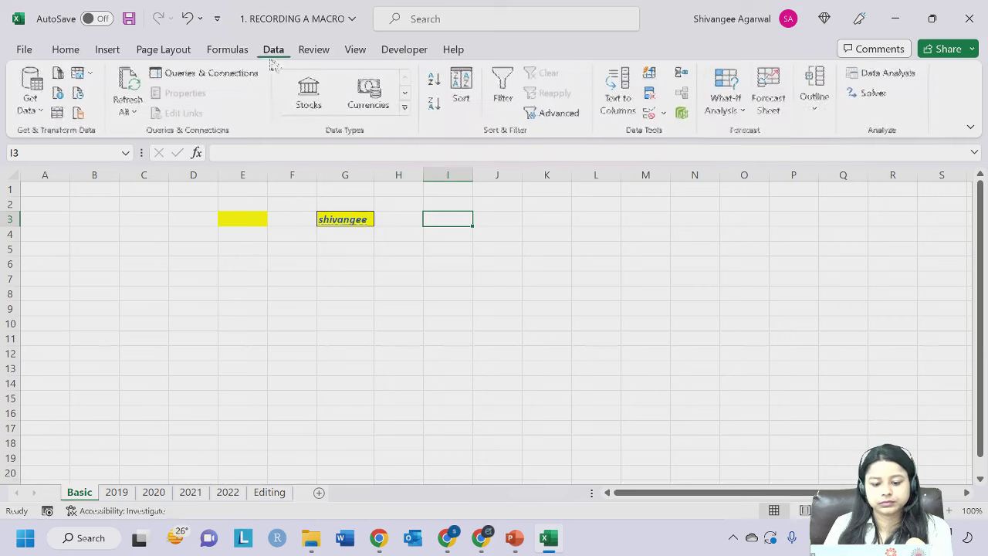
left_click(65, 49)
left_click(355, 49)
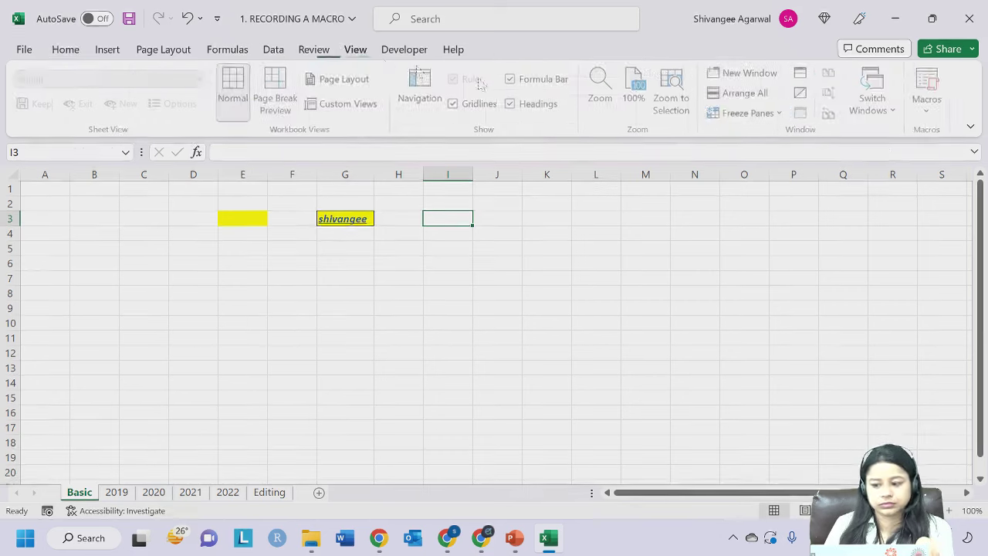
left_click(934, 111)
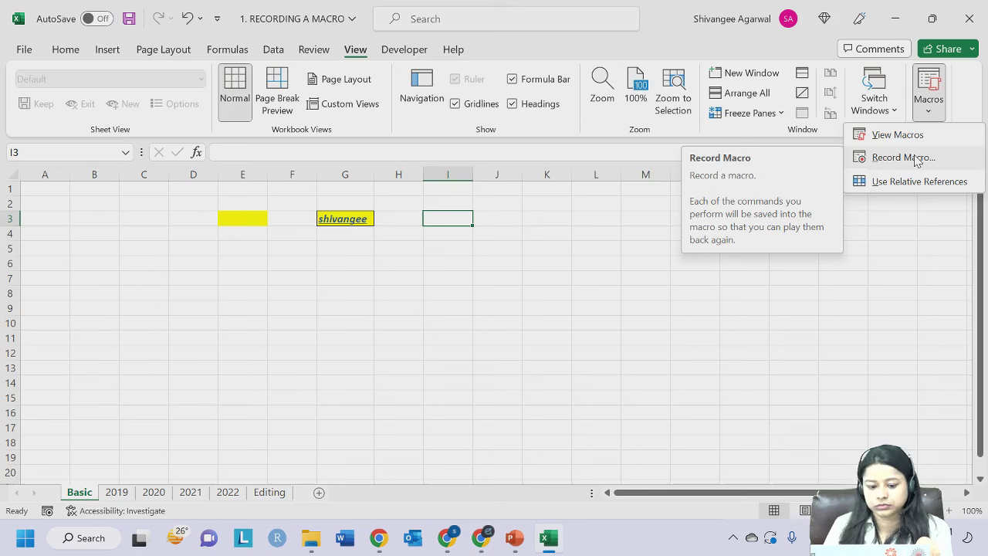
left_click(521, 216)
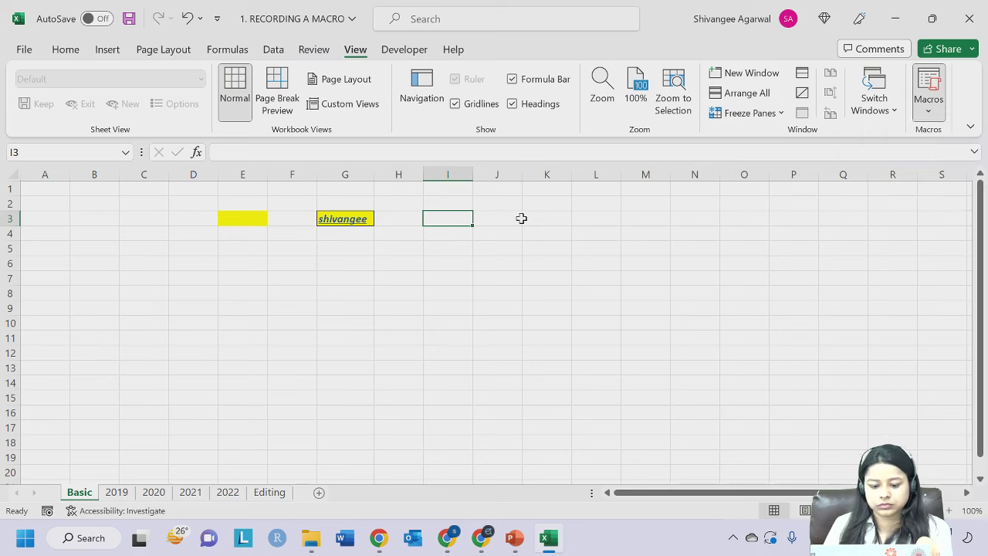
left_click(930, 108)
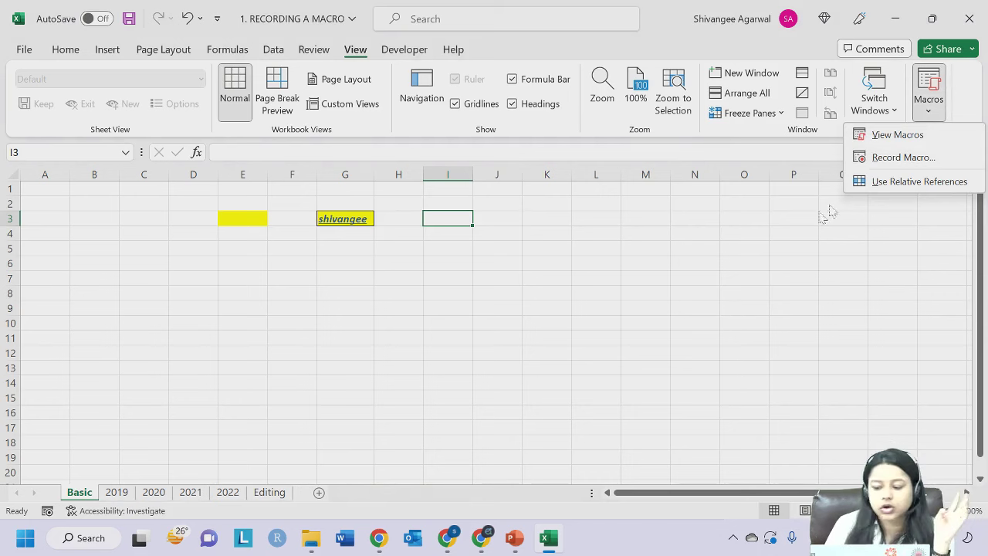
left_click(604, 249)
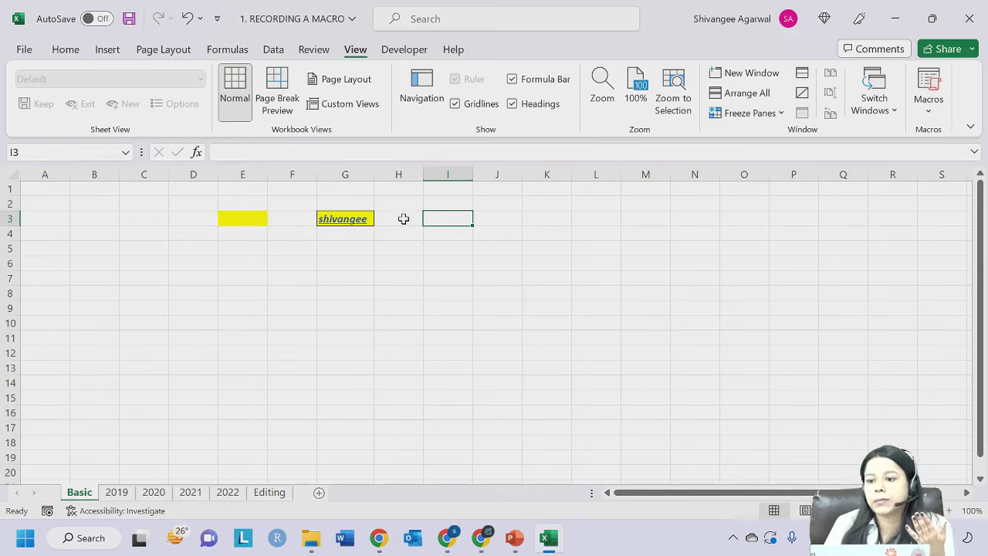
left_click(60, 49)
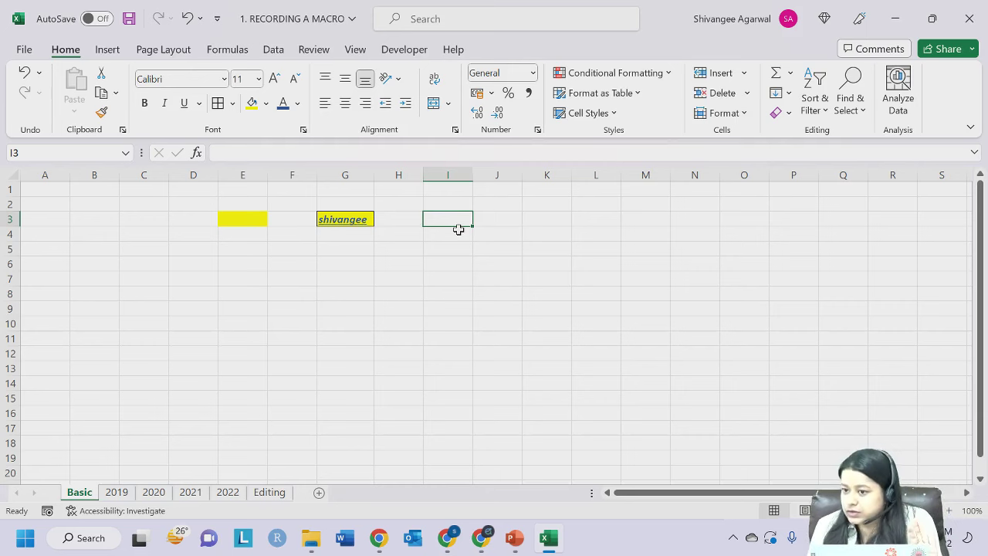
Start recording a new macro named demo2 with the description "this is a demo macro".
left_click(48, 511)
left_click_drag(558, 83, 702, 66)
type("emo")
key("BackSpace")
key("BackSpace")
key("BackSpace")
type("demo2")
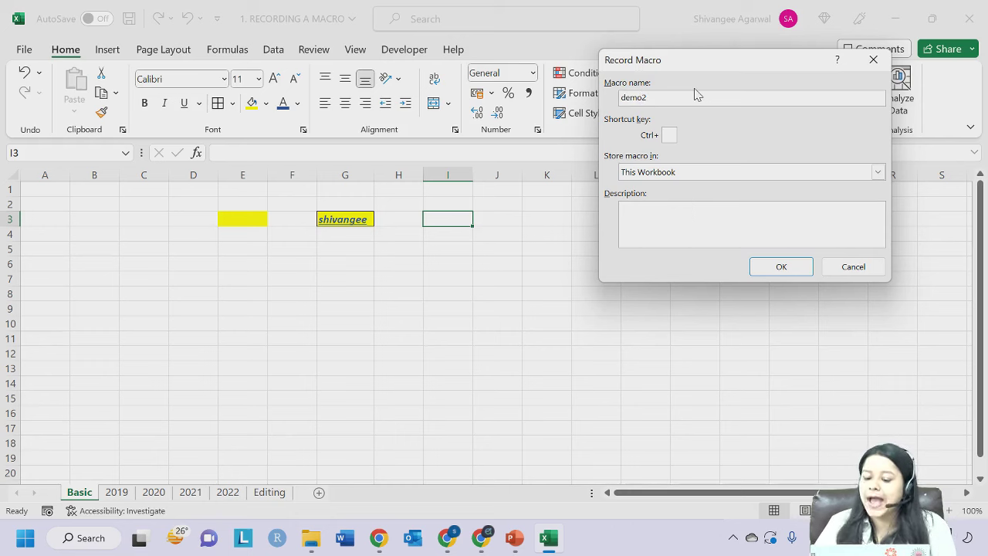
left_click(656, 208)
type("this is a demo macro")
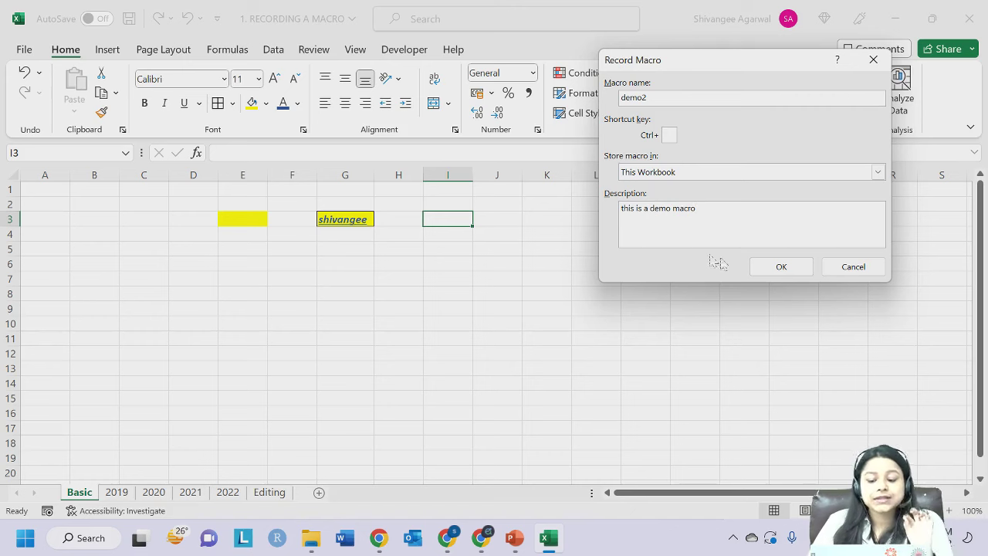
left_click(782, 267)
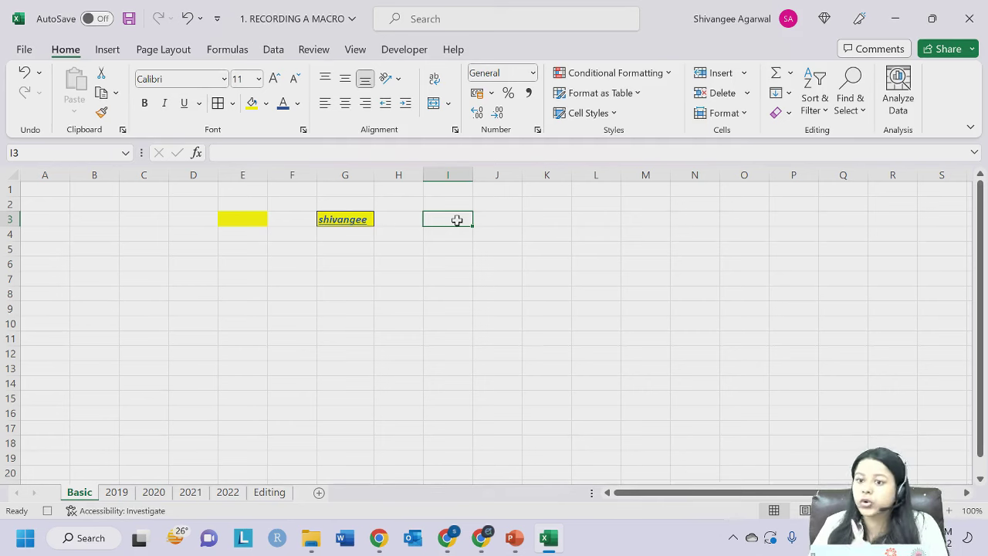
Fill cell I3 with yellow and set its font color to red.
left_click(251, 102)
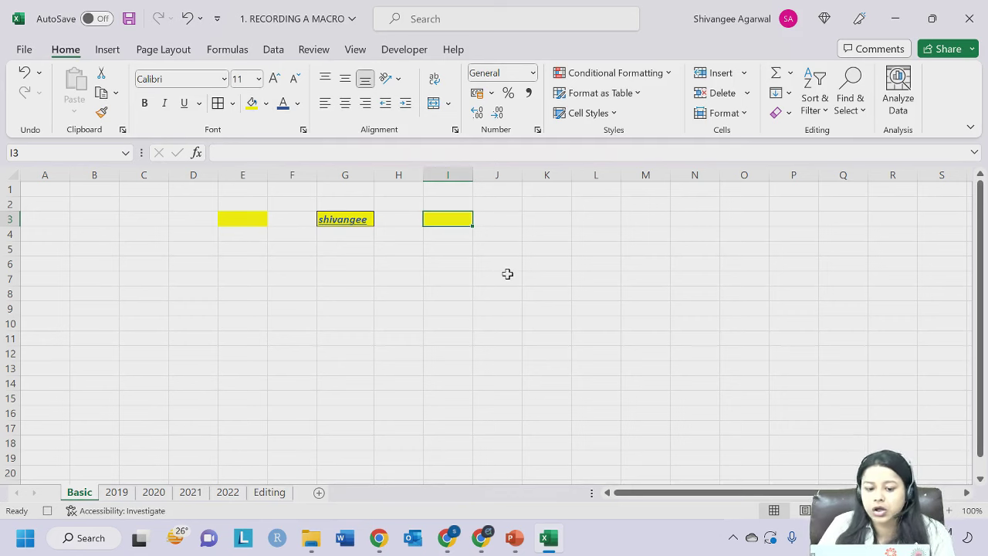
left_click(296, 103)
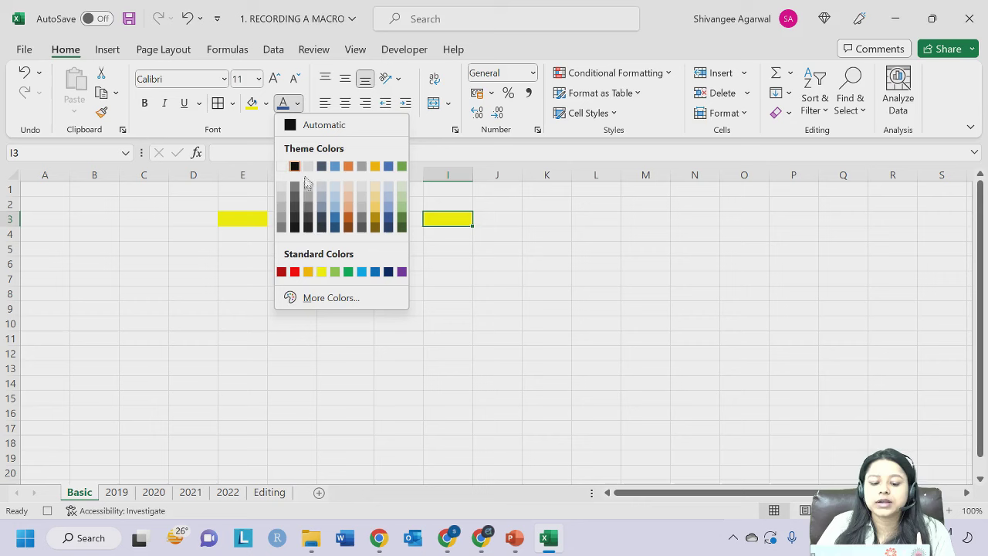
left_click(295, 272)
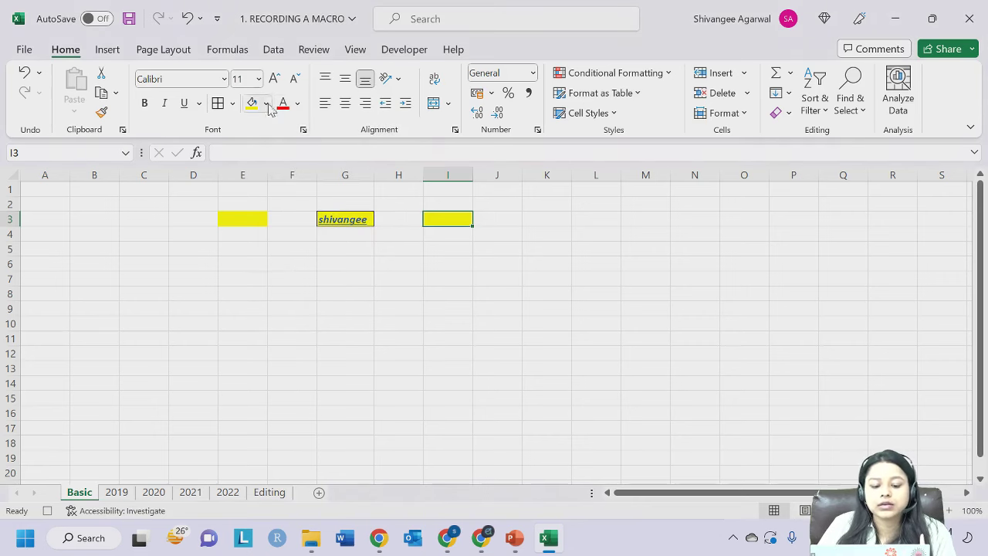
Make cell I3 bold, italic, underlined and bordered, and stop recording the demo2 macro.
left_click(144, 103)
left_click(165, 103)
left_click(183, 103)
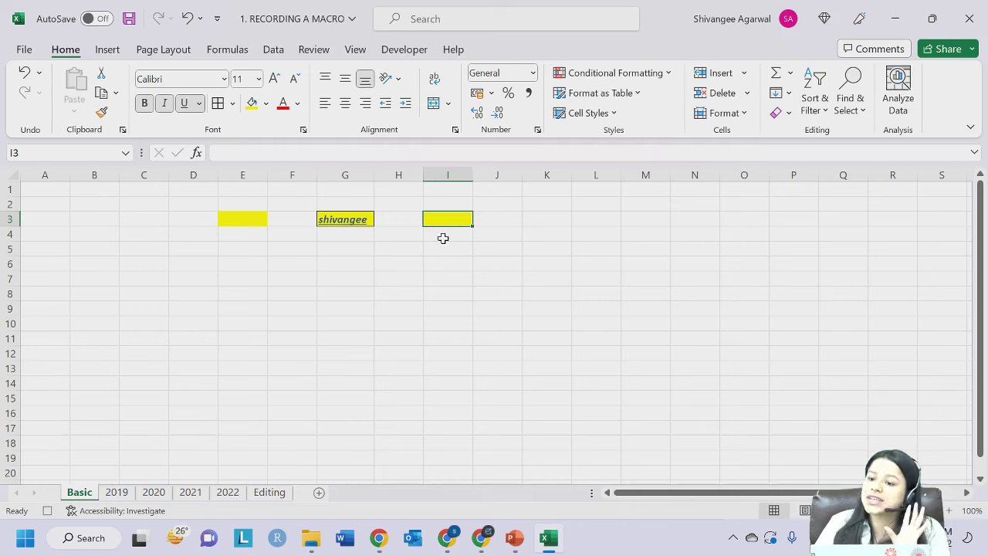
left_click(47, 511)
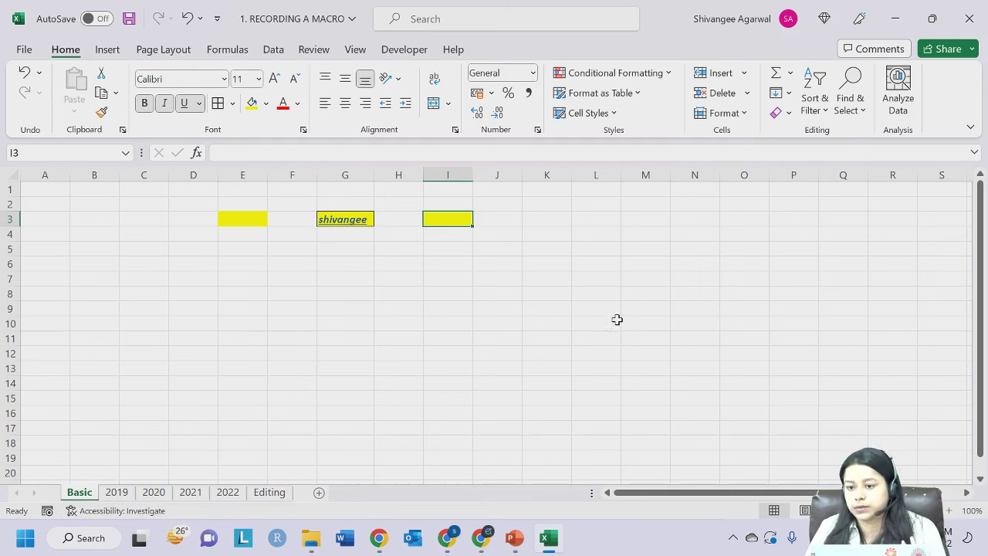
Run the demo2 macro on cell C2.
left_click(355, 49)
left_click(928, 110)
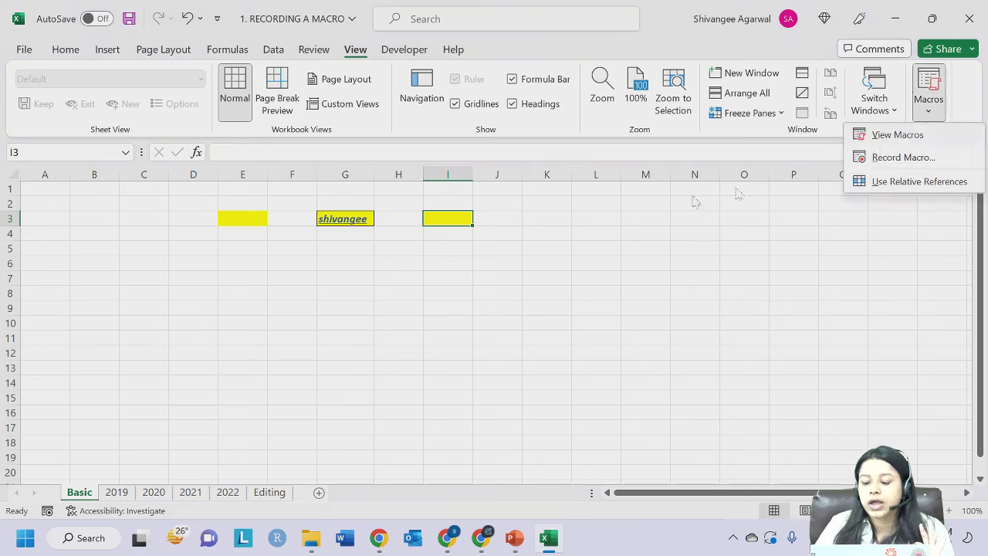
key("Escape")
left_click(139, 203)
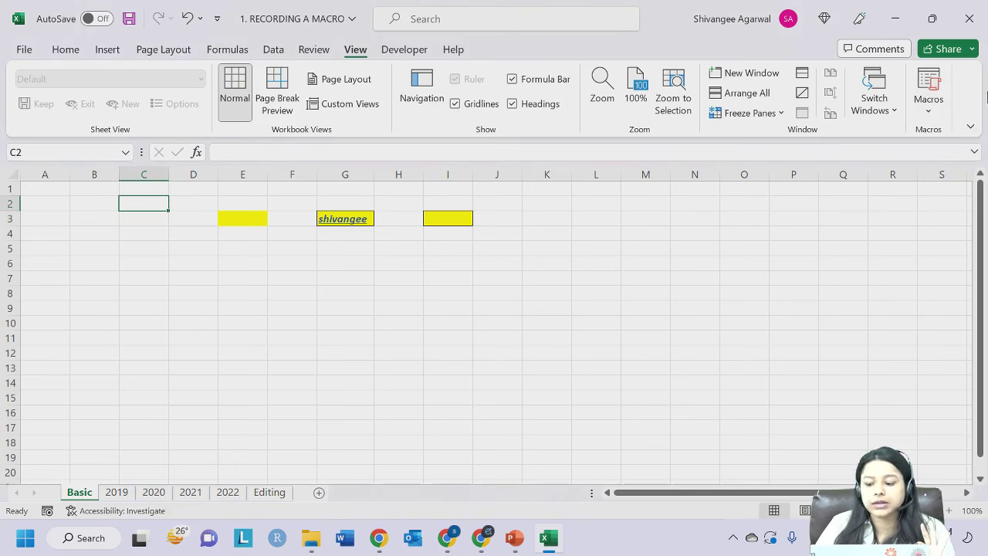
left_click(928, 101)
left_click(903, 139)
left_click(666, 95)
left_click(861, 68)
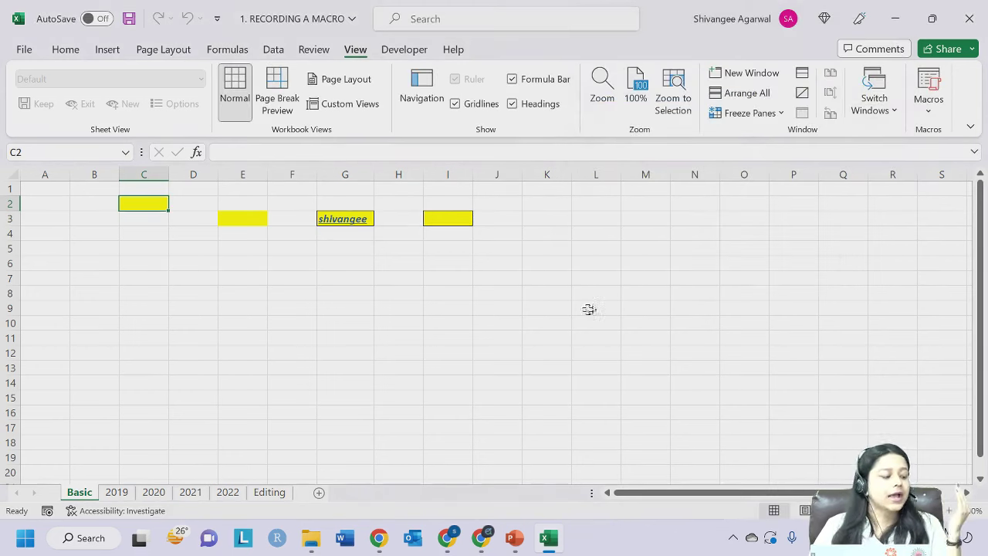
Enter the person's first name in cell C2 and autofit the width of column C.
type("shivangee")
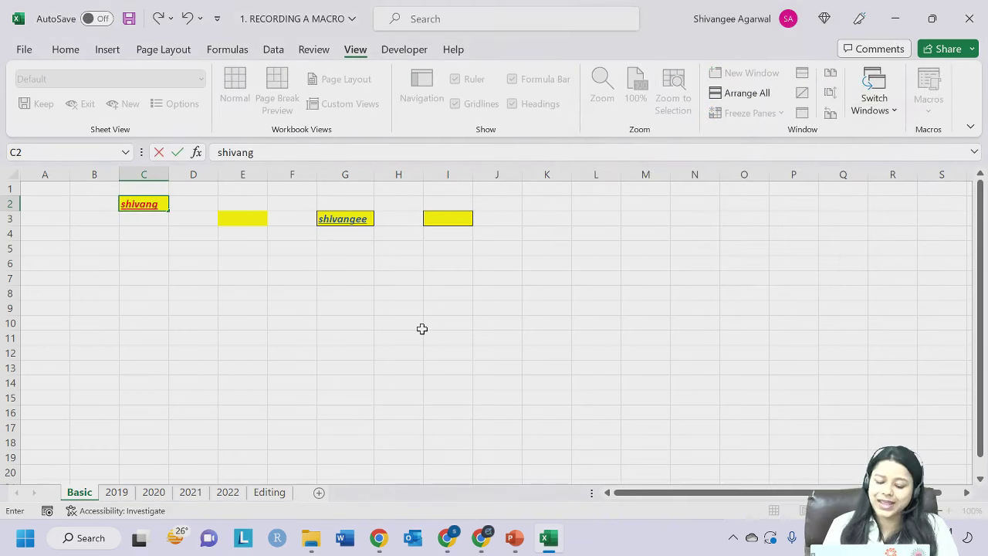
key("Return")
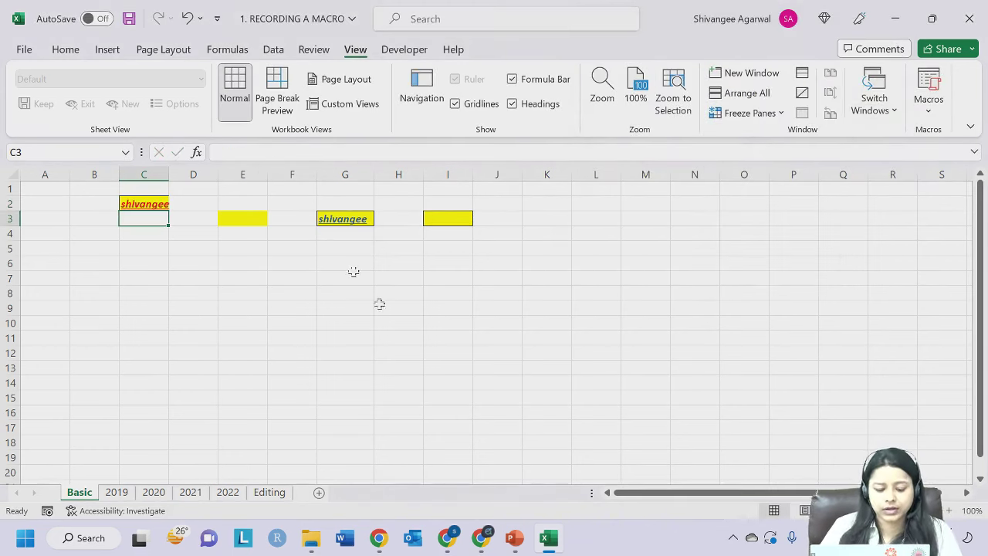
double_click(169, 175)
left_click(250, 233)
left_click(139, 202)
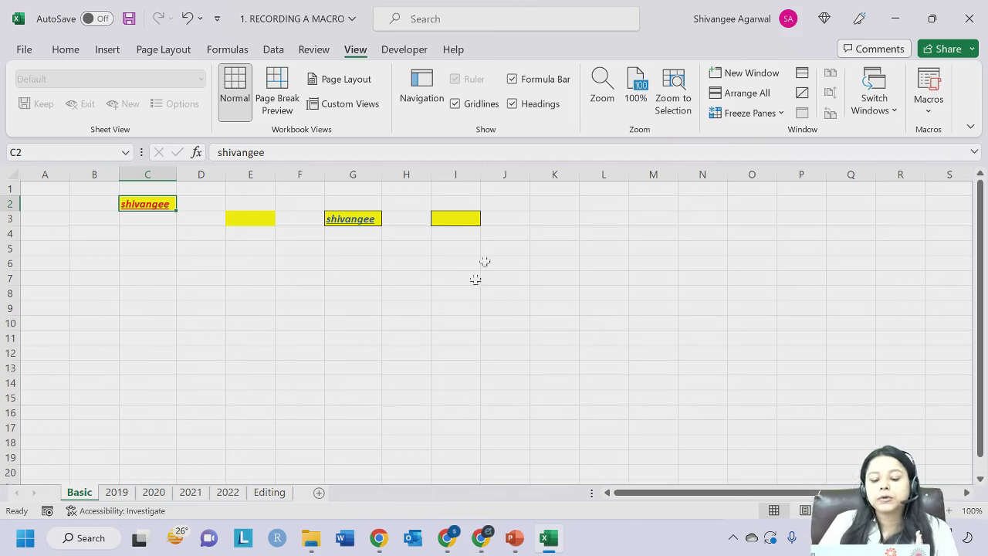
left_click(471, 203)
left_click(546, 207)
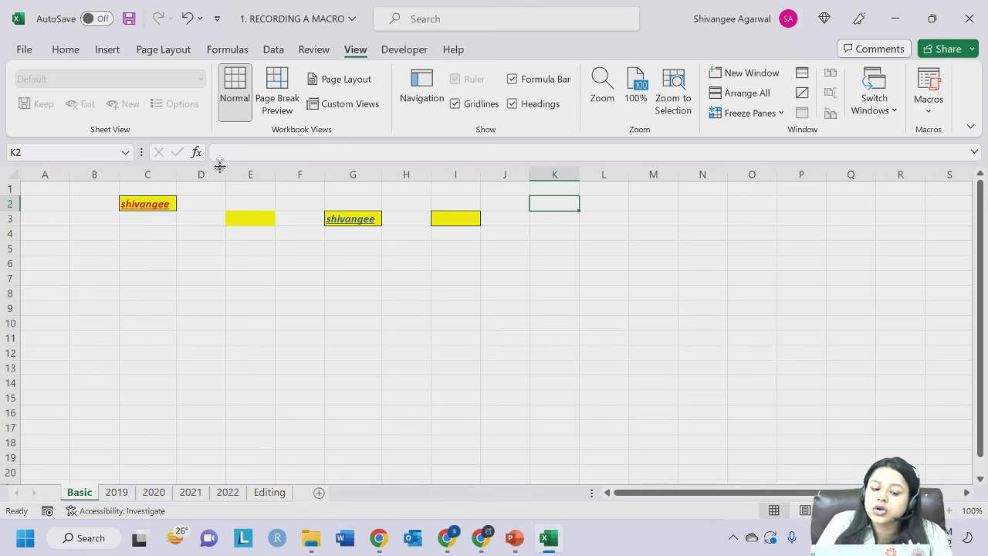
left_click(259, 185)
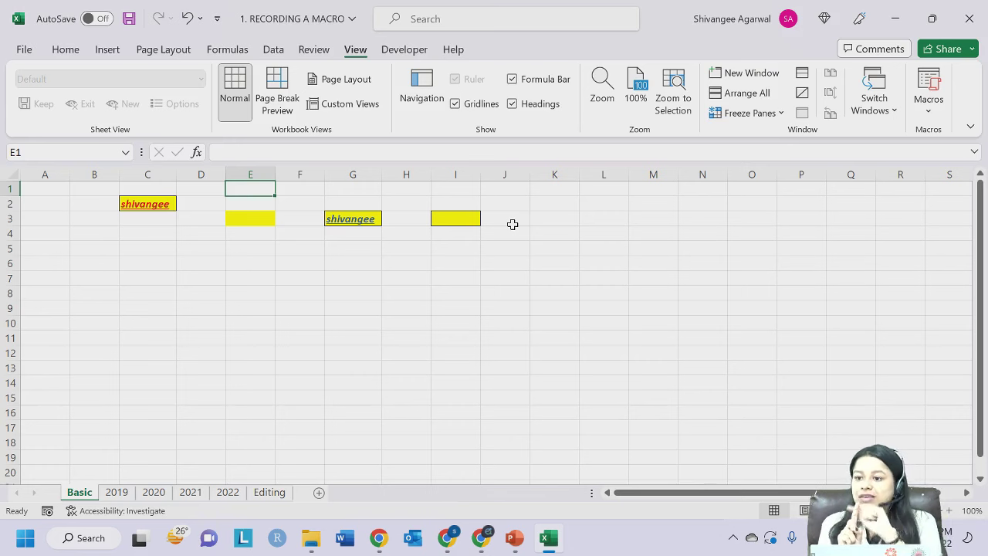
Examine the explanation of the Use Relative References macro option, comparing its example with cells in the sheet.
left_click(930, 116)
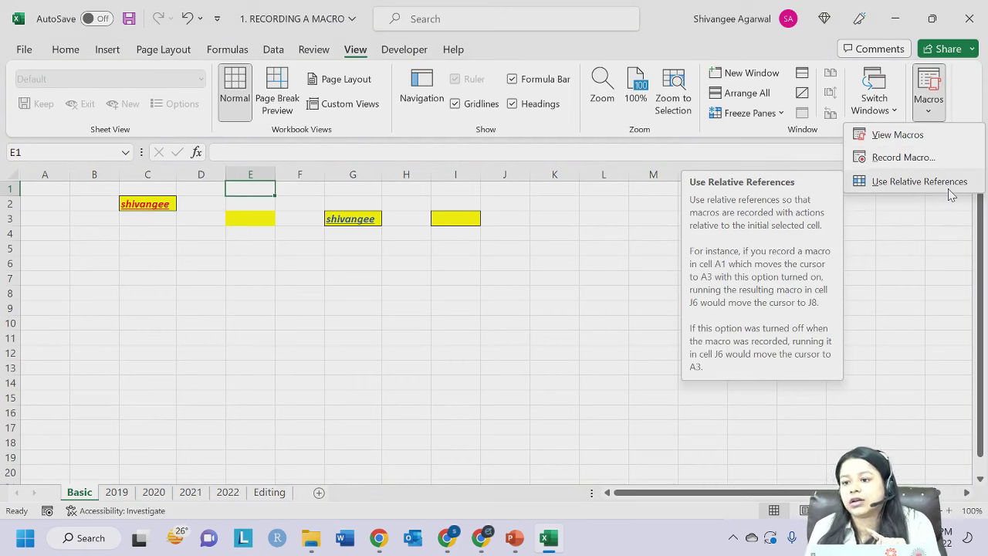
left_click(422, 253)
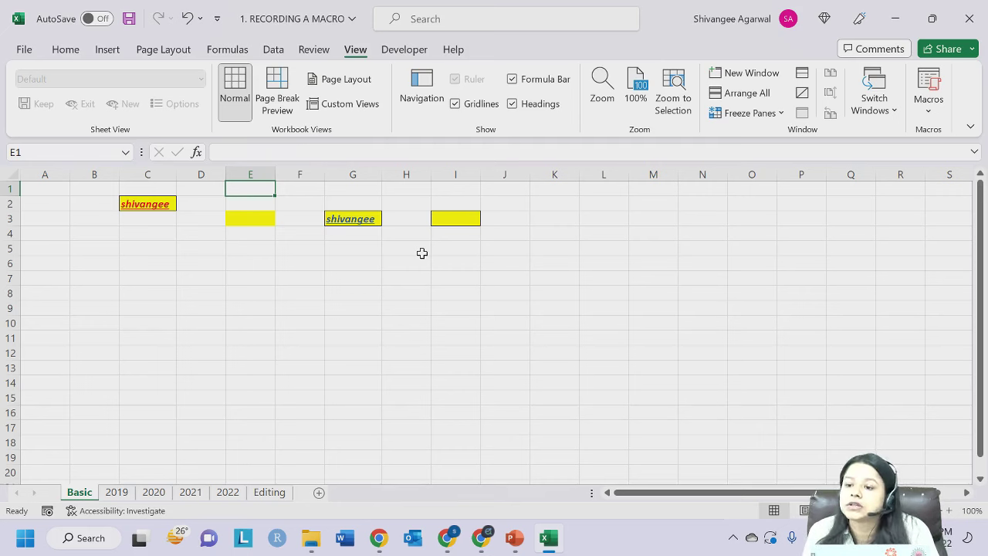
left_click(465, 224)
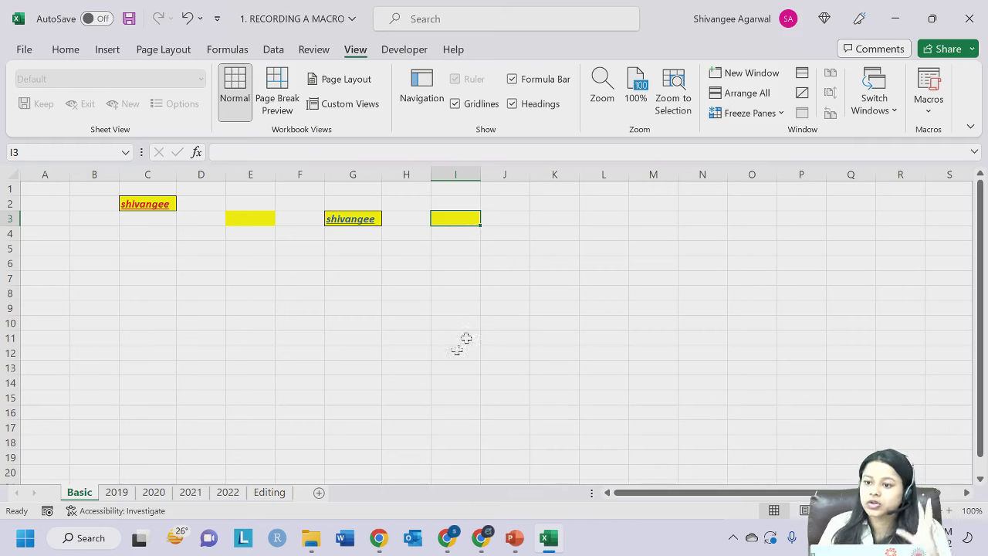
left_click(94, 201)
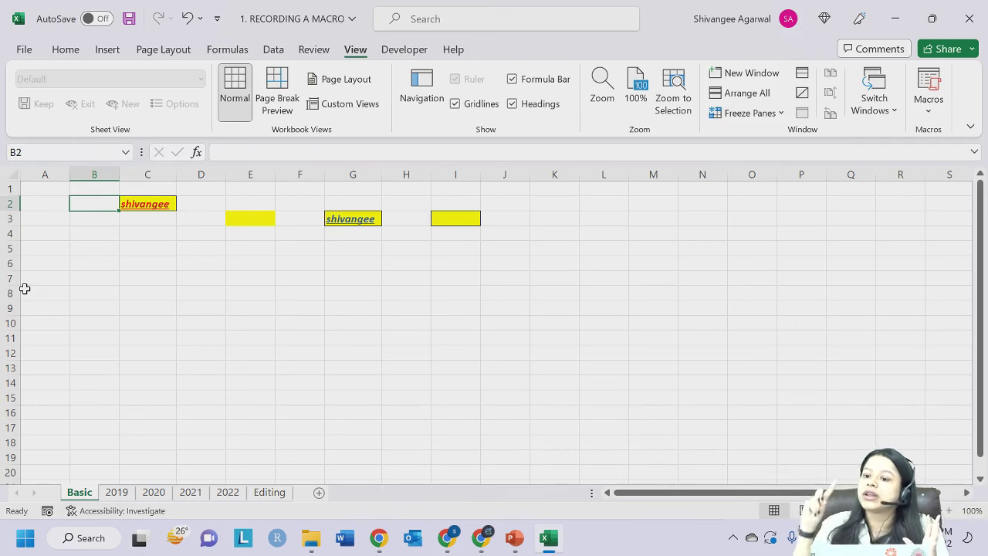
left_click(485, 263)
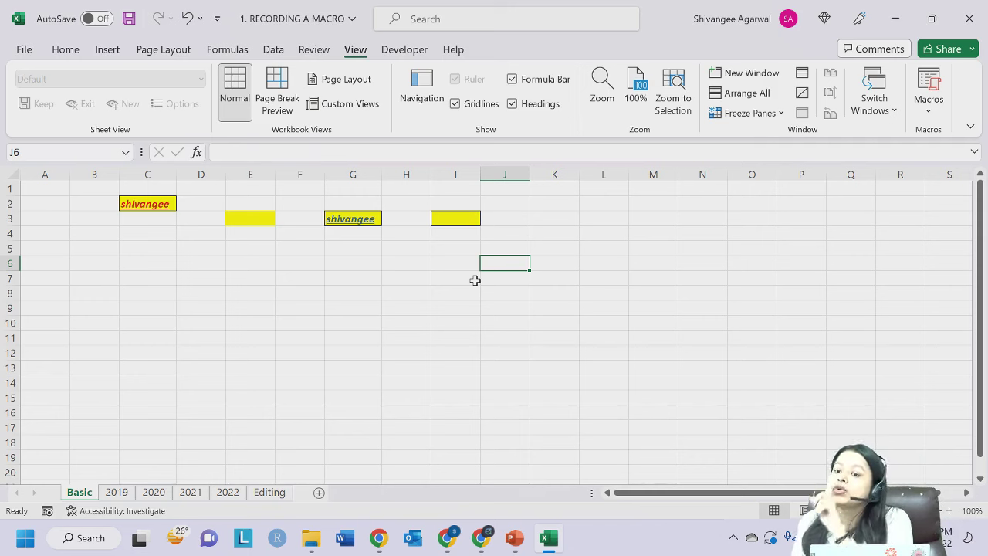
left_click(93, 205)
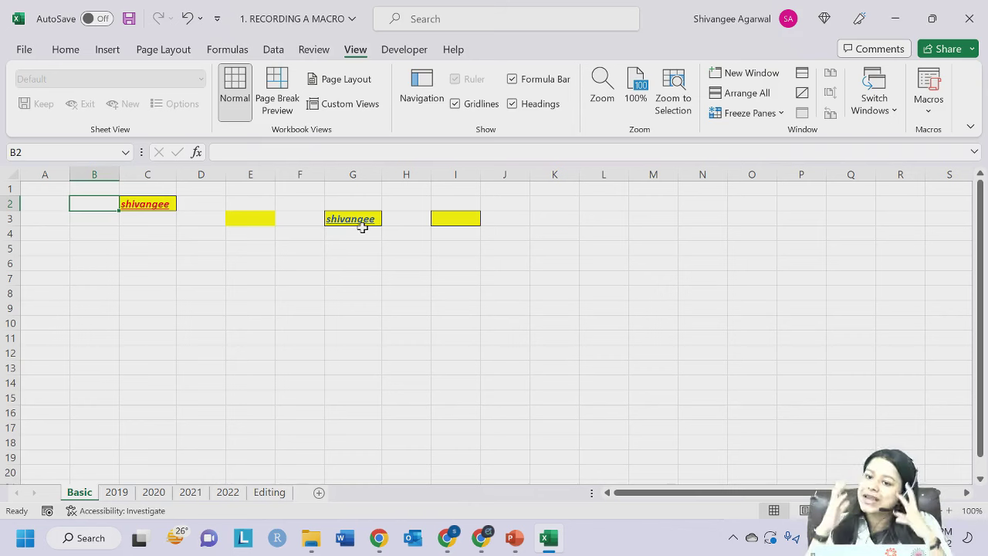
left_click(35, 189)
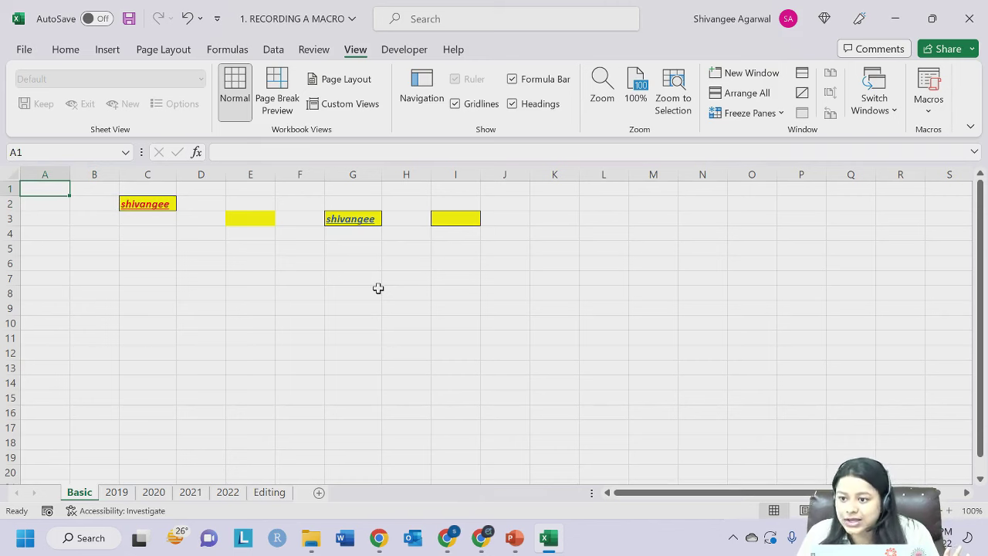
left_click(666, 190)
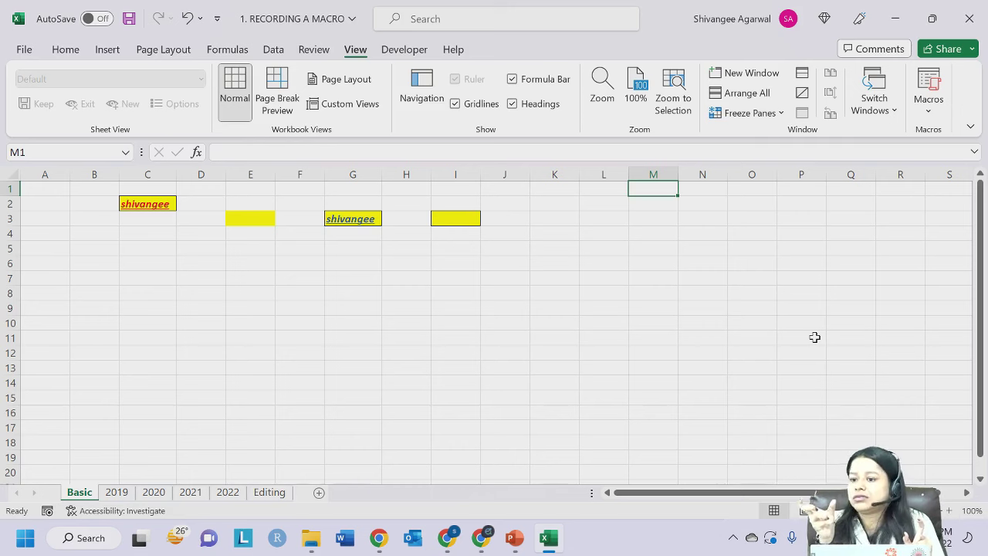
left_click(154, 281)
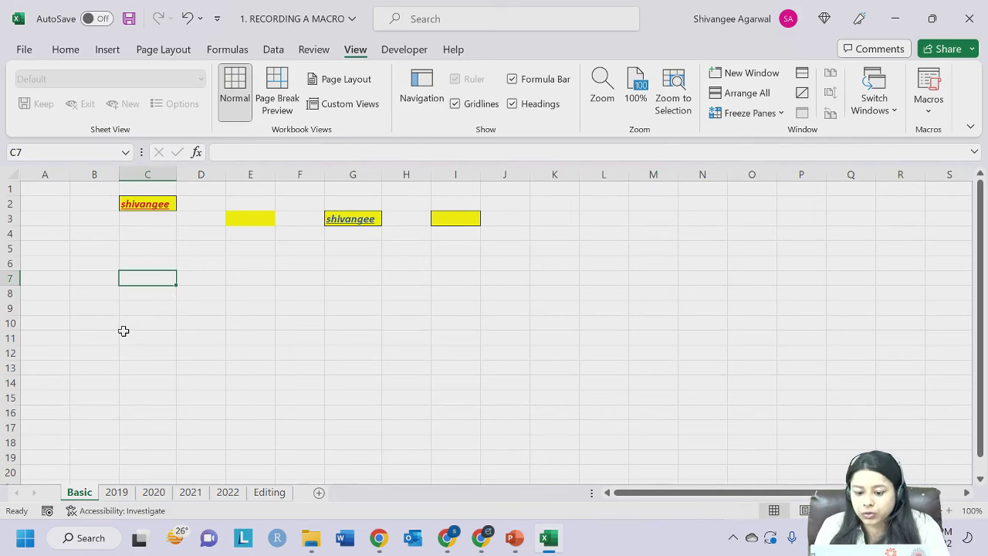
left_click(656, 191)
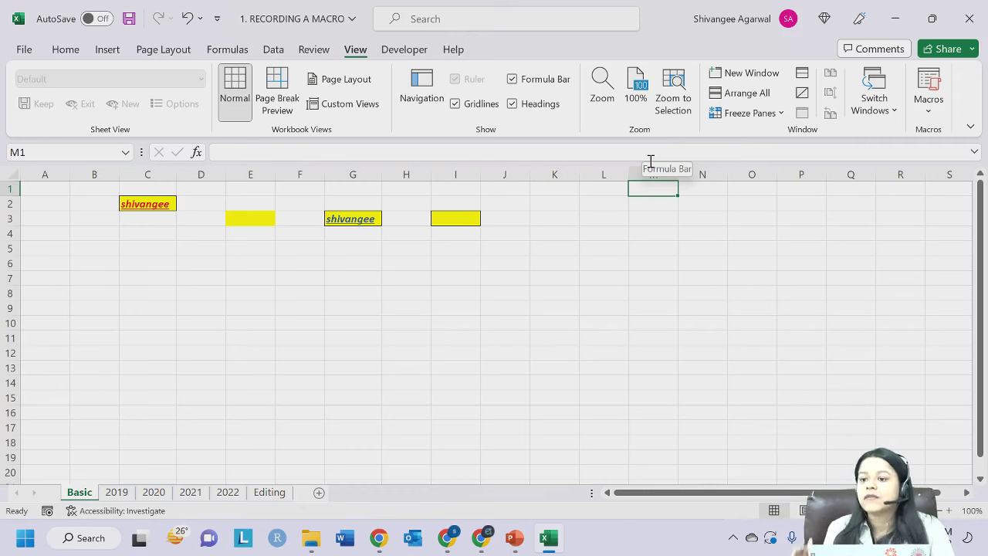
left_click(929, 98)
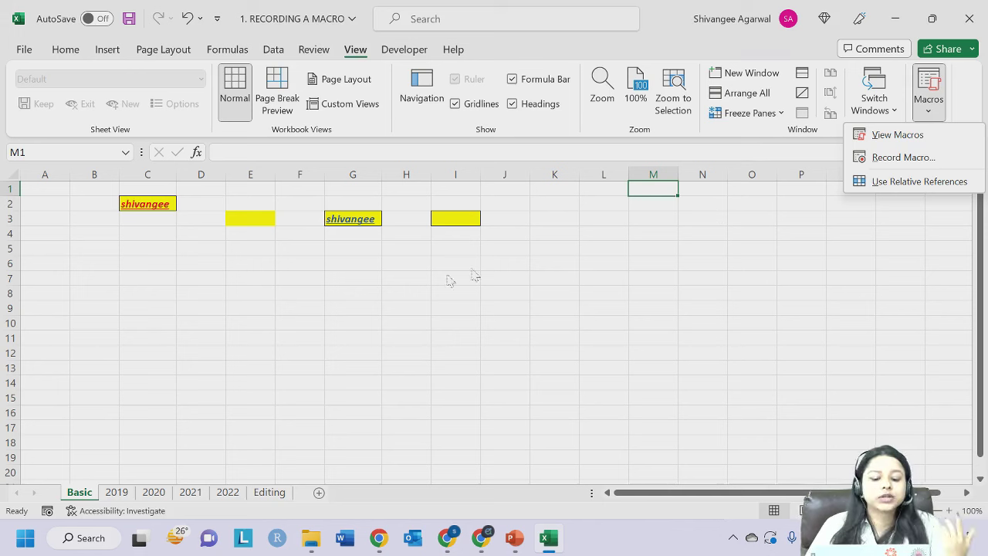
left_click(518, 267)
left_click(518, 268)
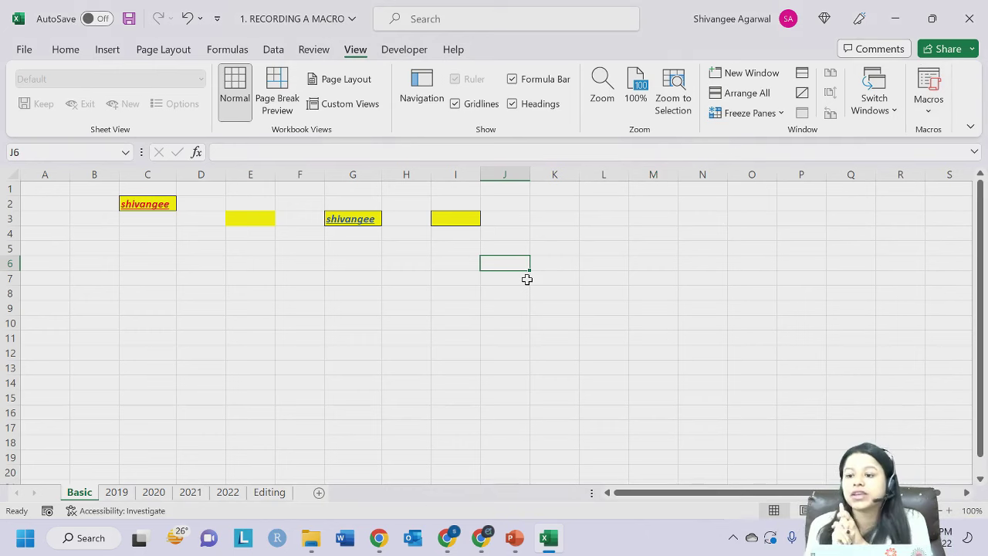
Run the recorded macro that applies the yellow fill and border on cells K3 and E8.
left_click(556, 221)
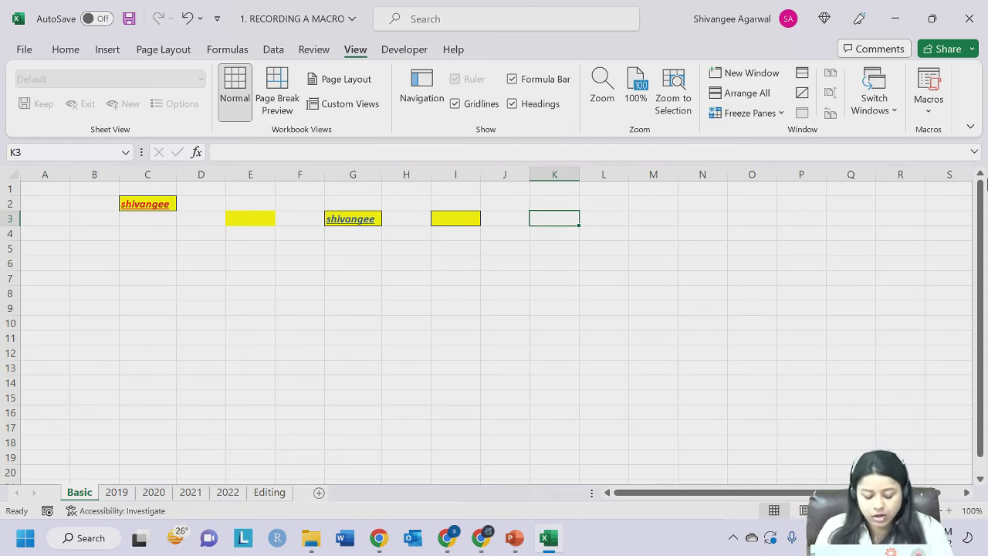
key("ctrl+shift+y")
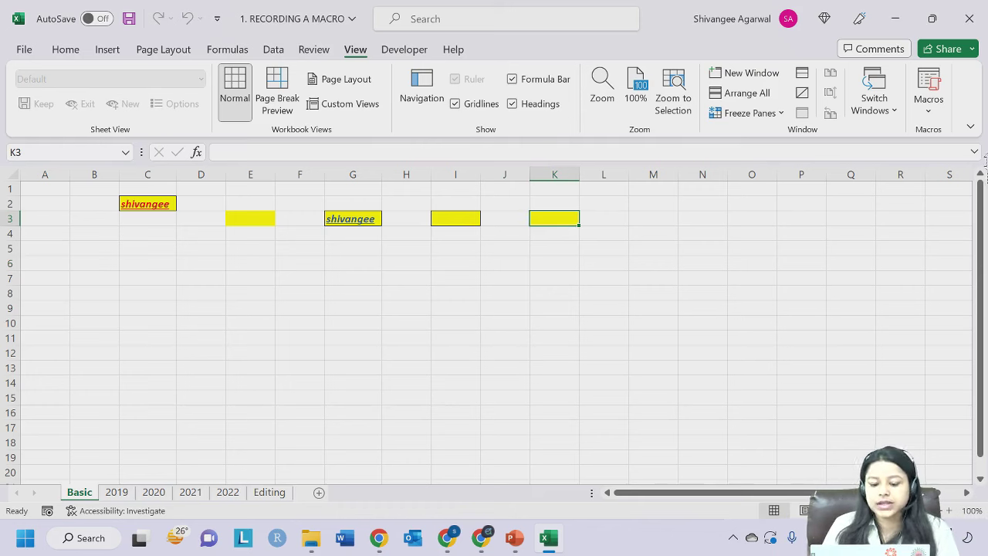
left_click(254, 290)
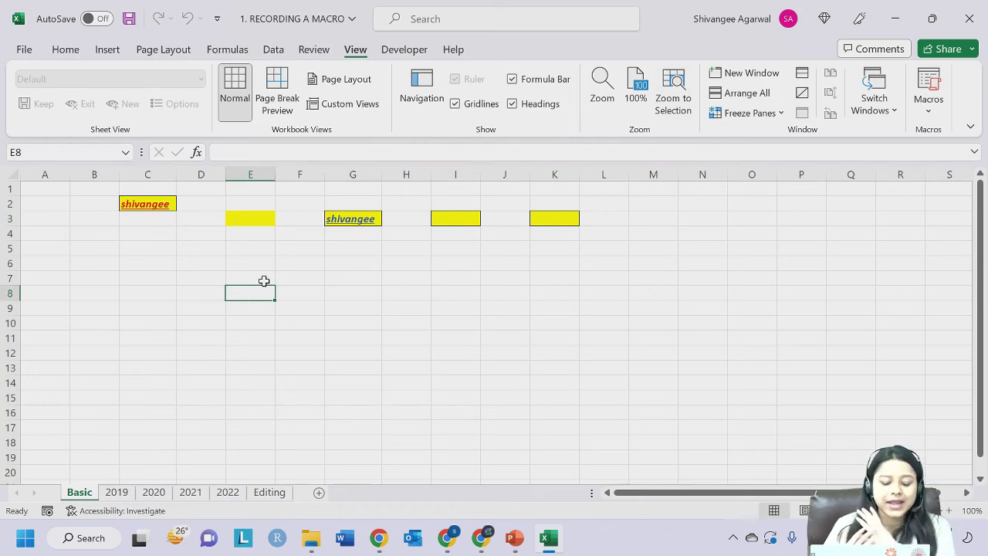
key("ctrl+shift+y")
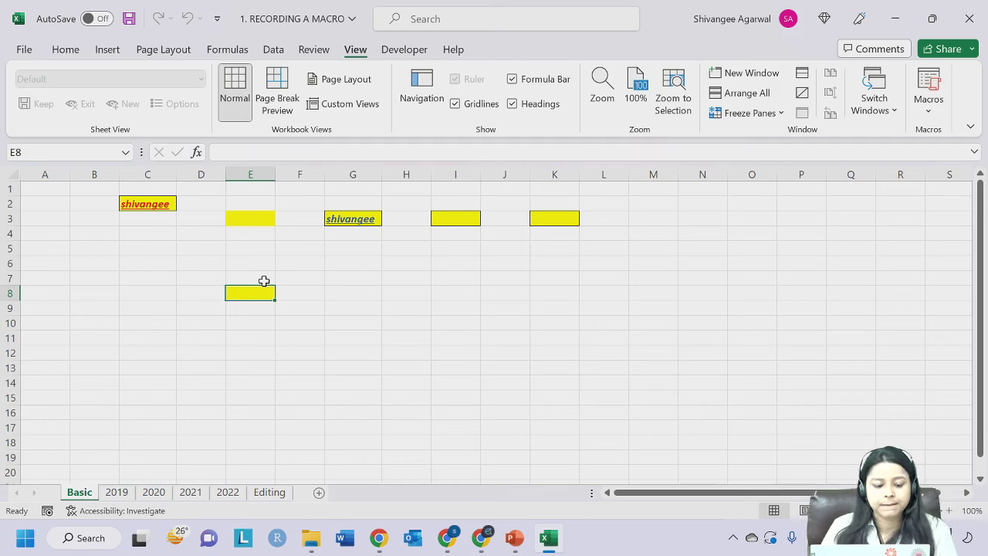
Select cell A1 and turn on Use Relative References for macro recording.
left_click(471, 304)
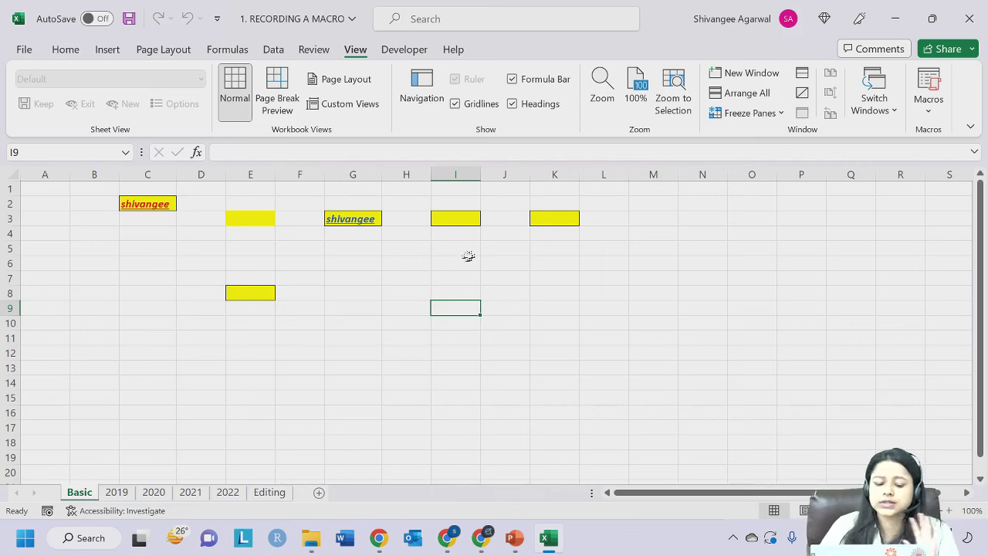
left_click(51, 192)
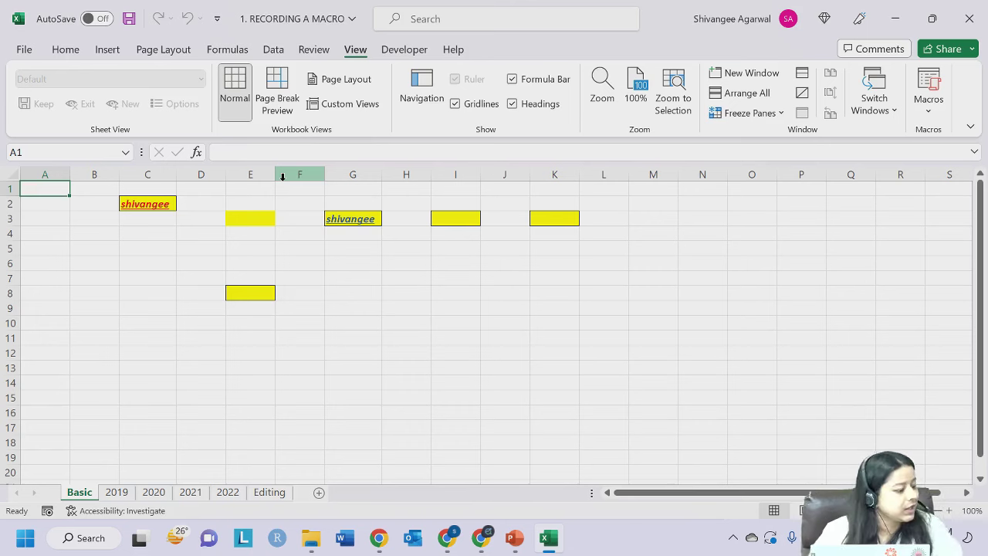
left_click(927, 116)
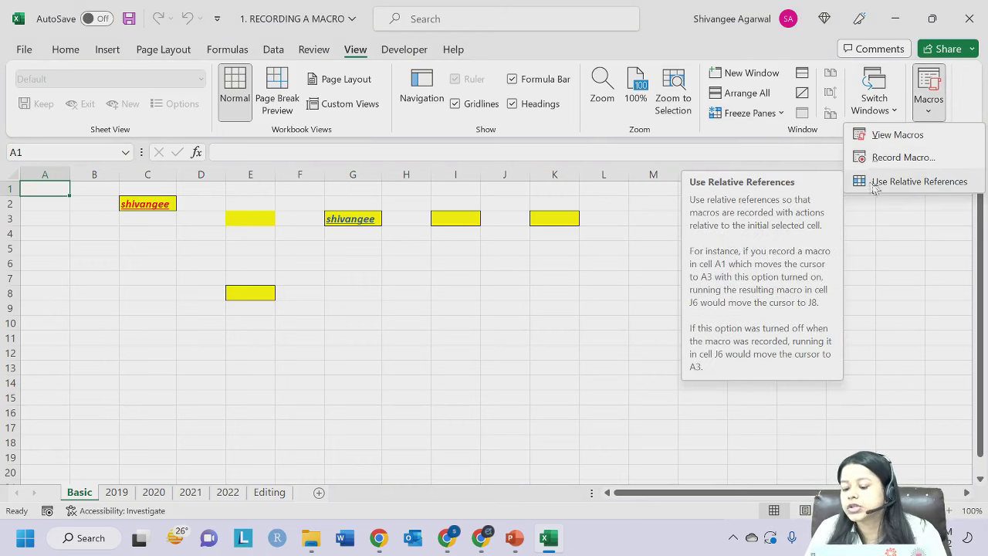
left_click(946, 188)
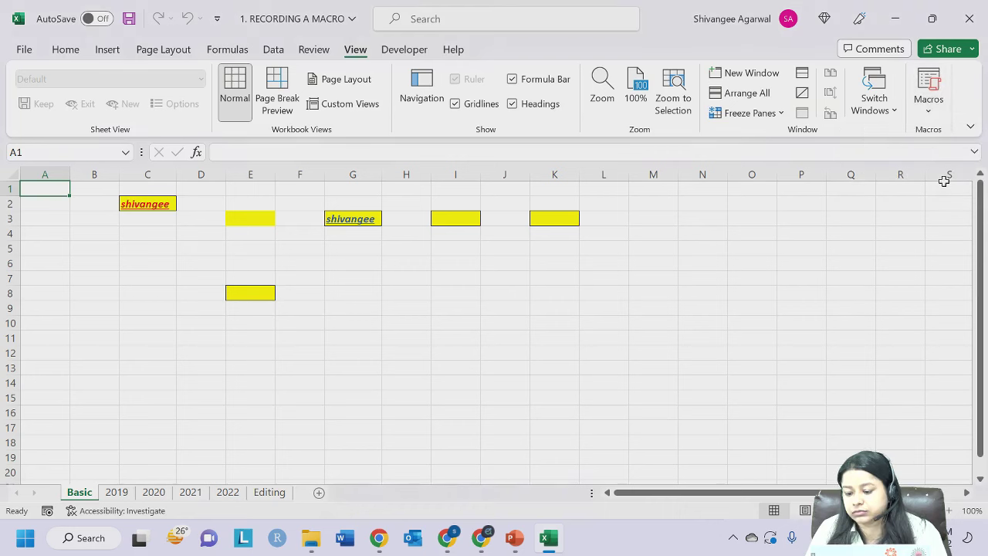
left_click(929, 110)
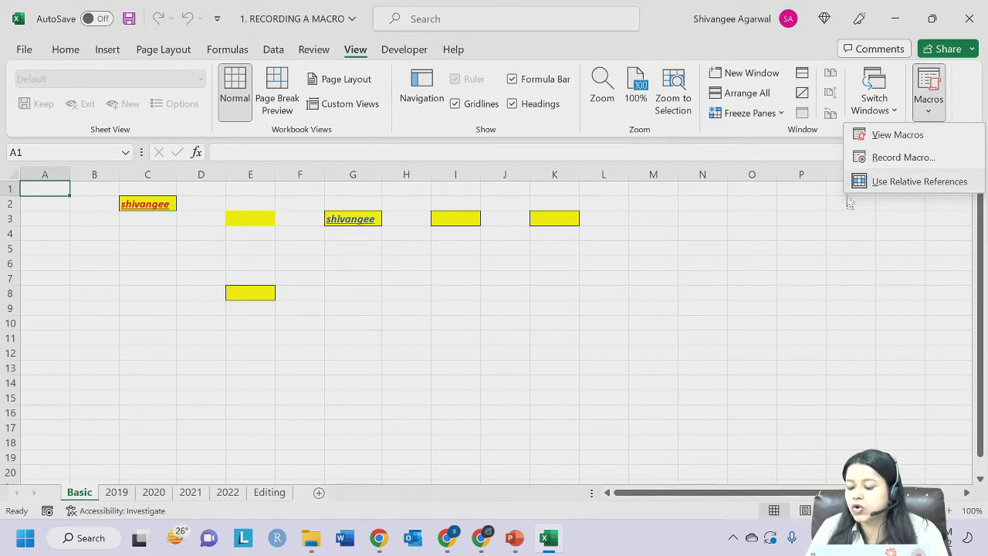
left_click(852, 263)
Switch Use Relative References off and on again, checking the option's state.
left_click(930, 116)
left_click(929, 181)
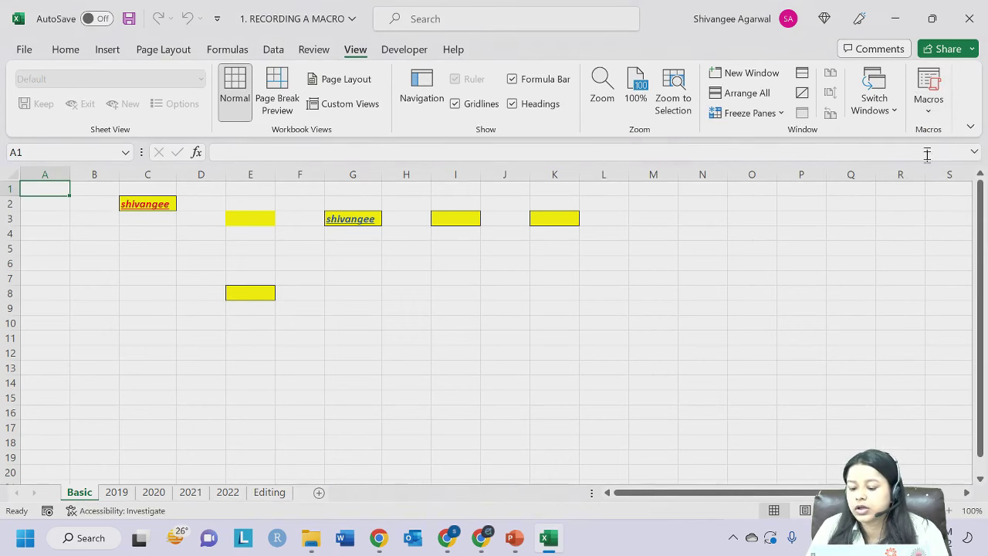
left_click(929, 112)
left_click(878, 191)
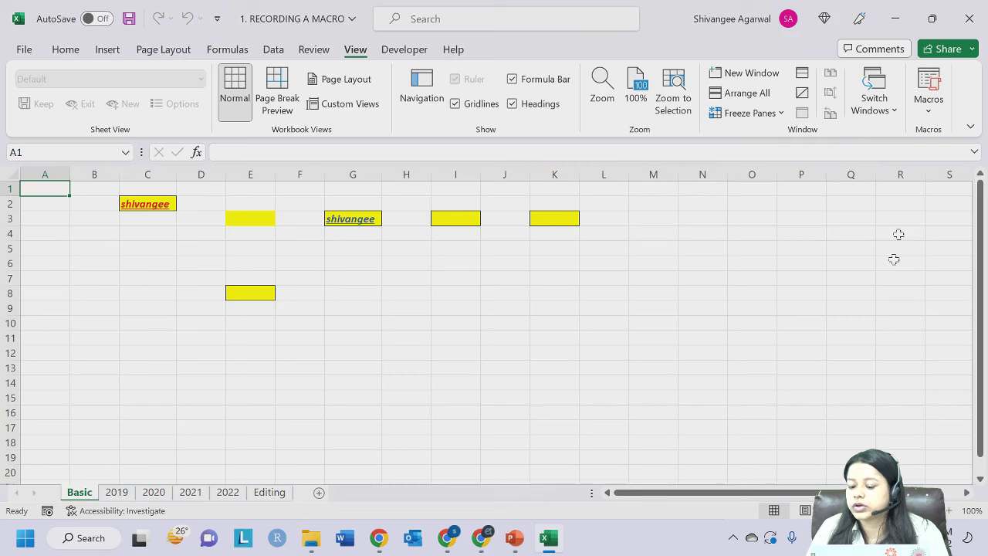
left_click(929, 105)
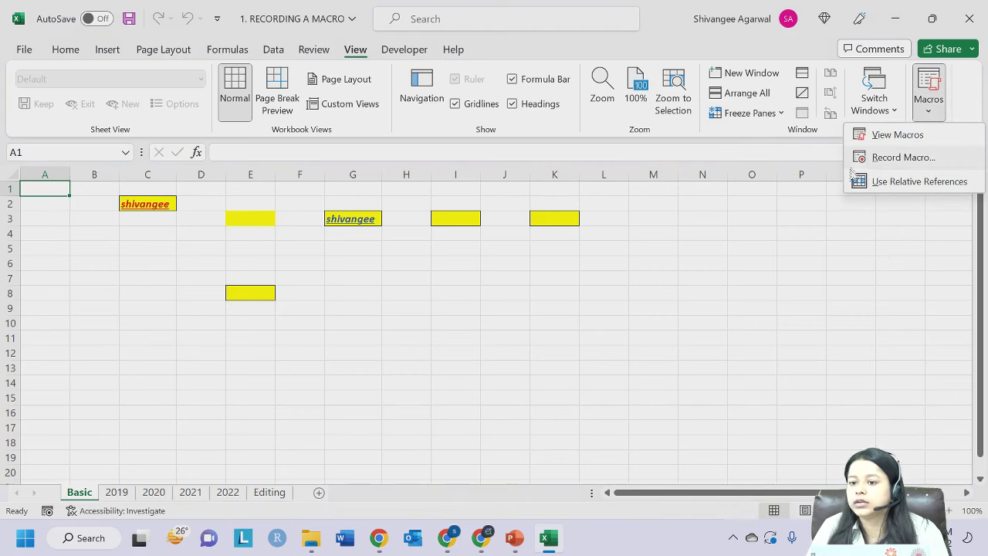
left_click(910, 232)
left_click(928, 112)
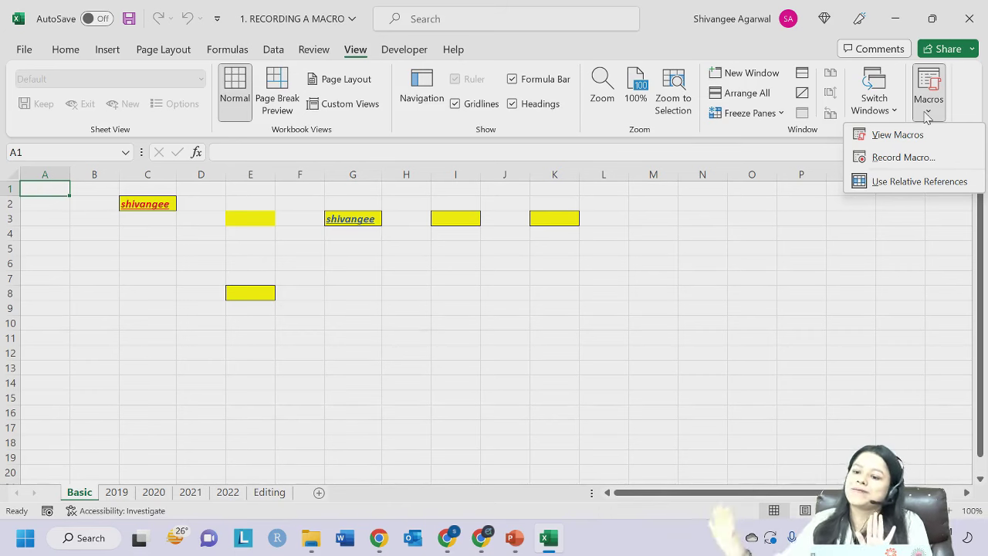
left_click(811, 247)
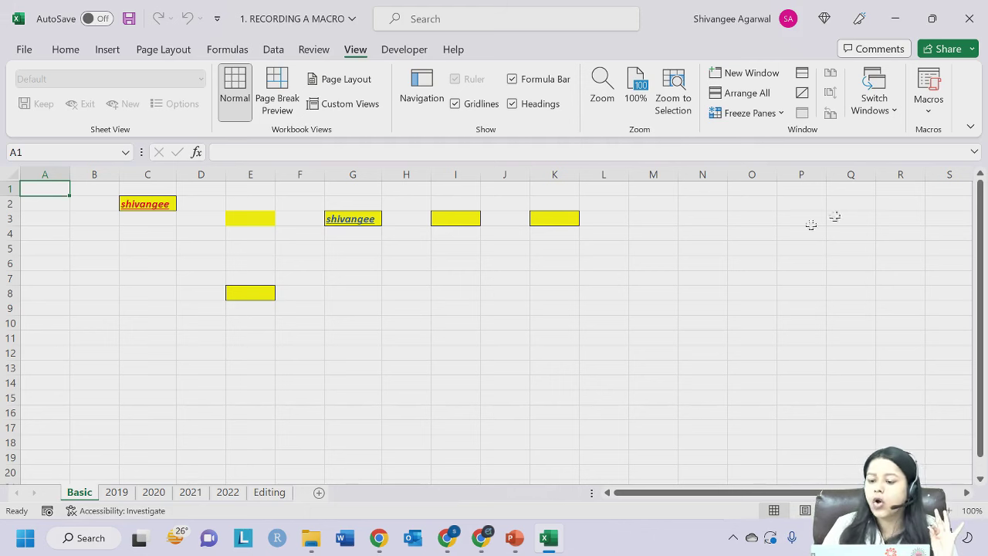
Set up a new macro named demo2 in This Workbook with the description "tis macro uses relative ref" and submit it.
left_click(928, 100)
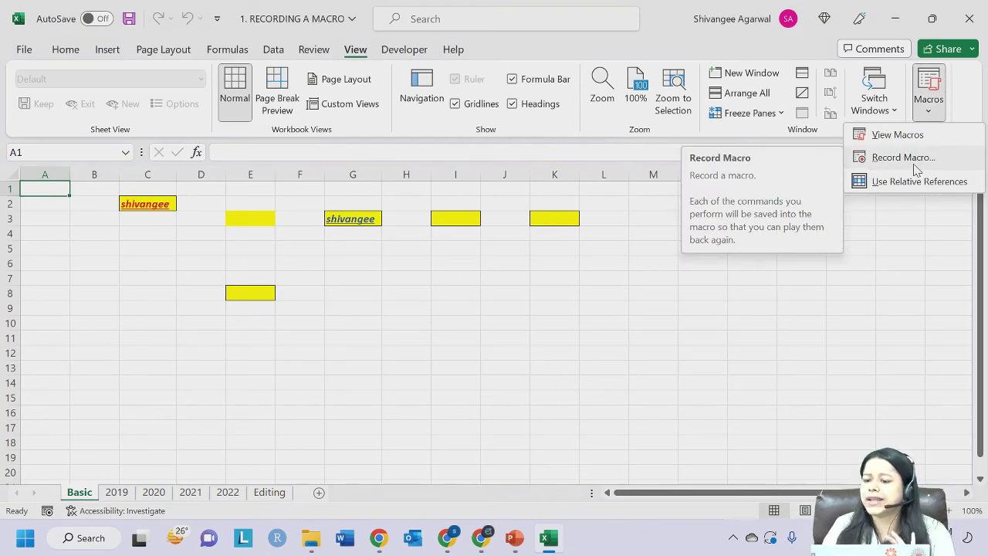
left_click(916, 167)
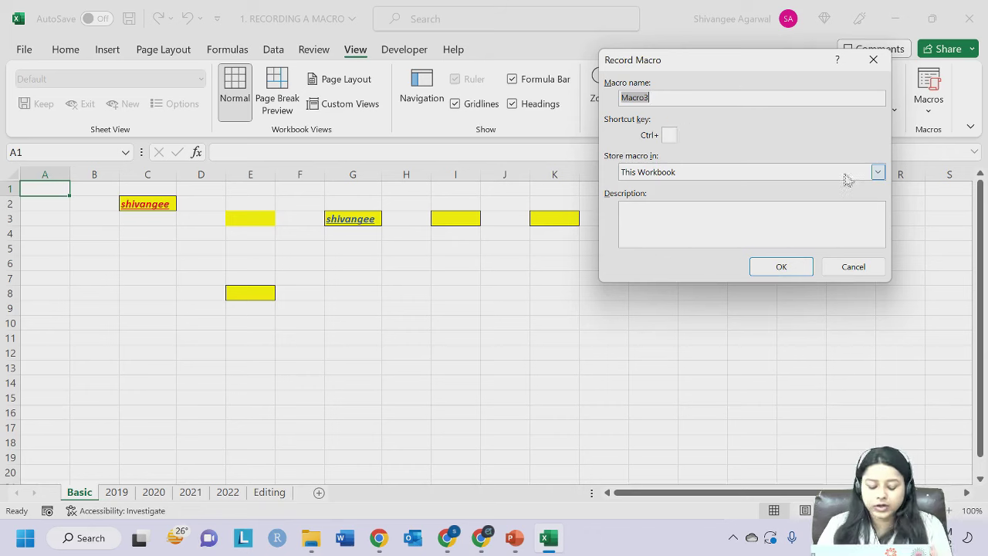
type("demo2")
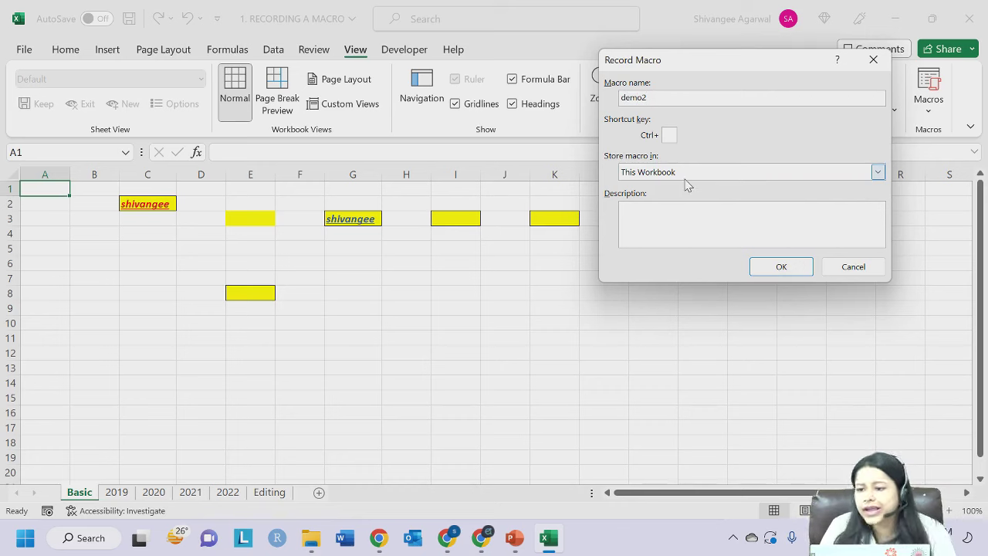
left_click(679, 211)
type("t")
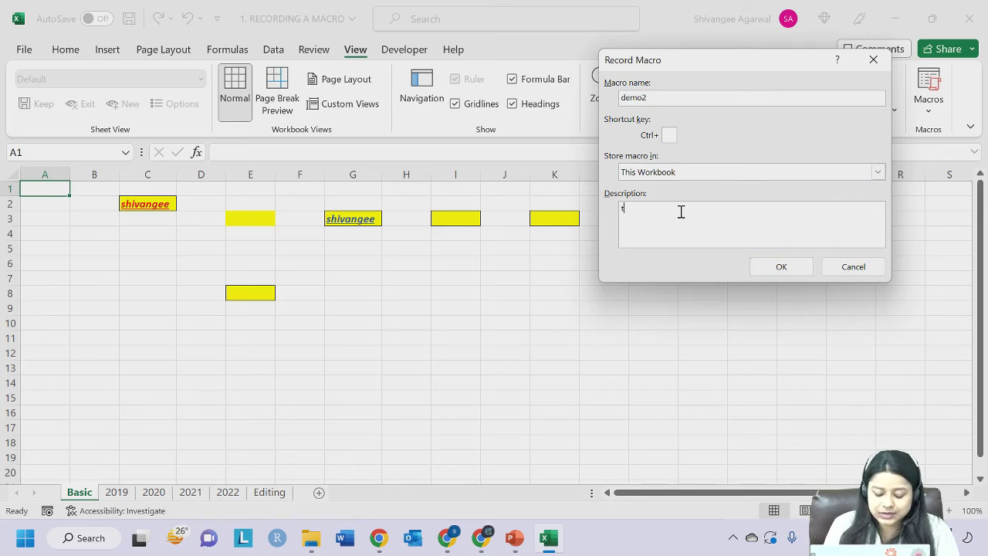
type("is macro use")
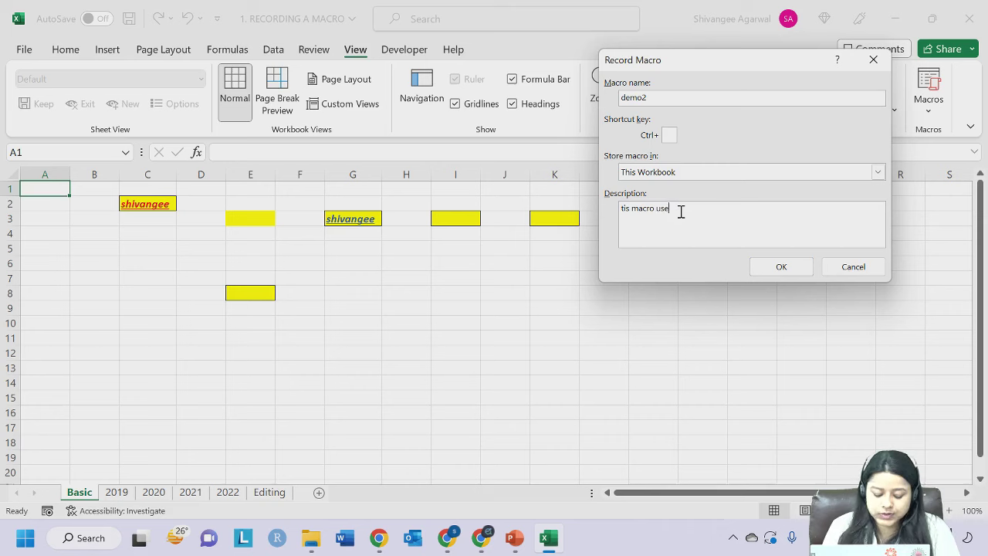
type("s relative ref")
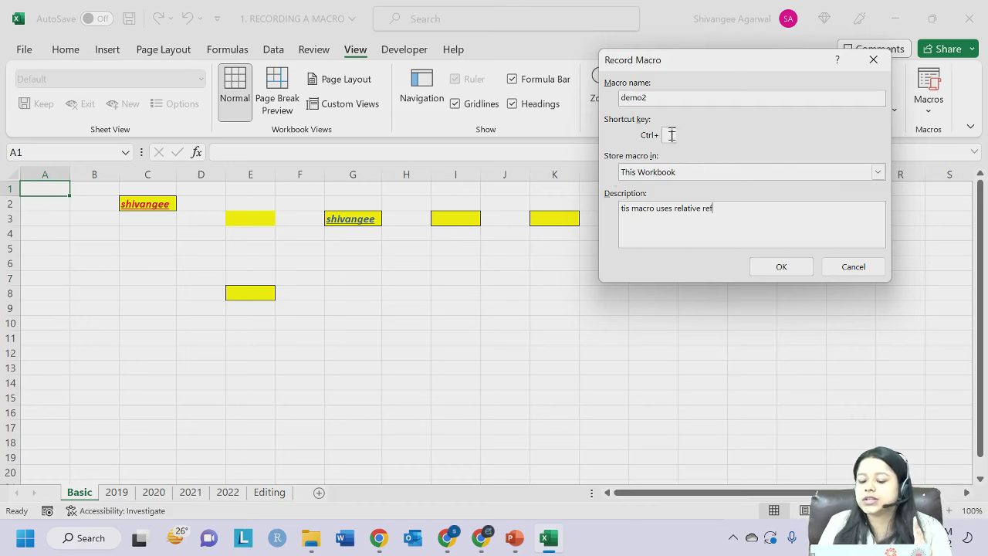
left_click(806, 269)
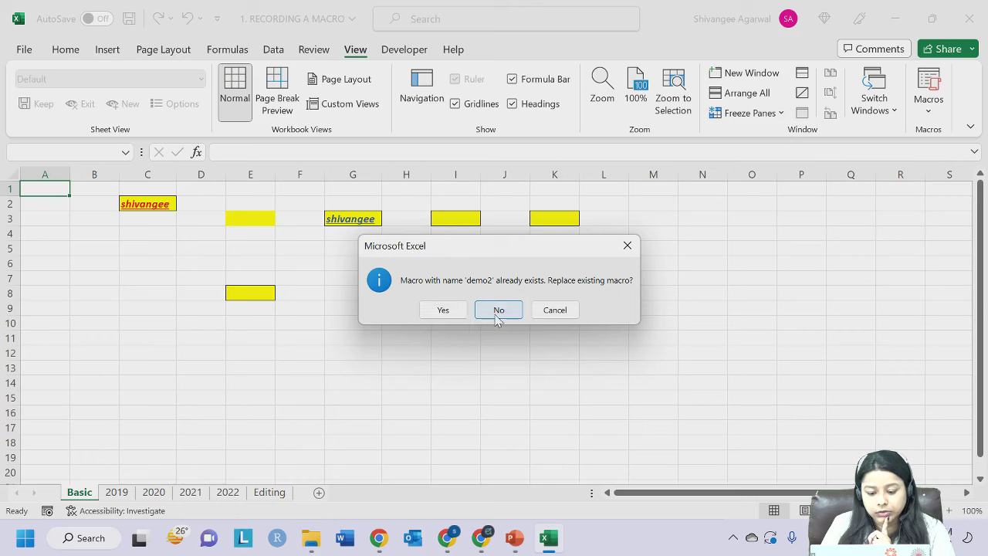
Decline replacing the existing macro, rename the new one demo3 and start recording.
left_click(499, 310)
left_click(692, 94)
key("BackSpace")
type("3")
left_click(778, 266)
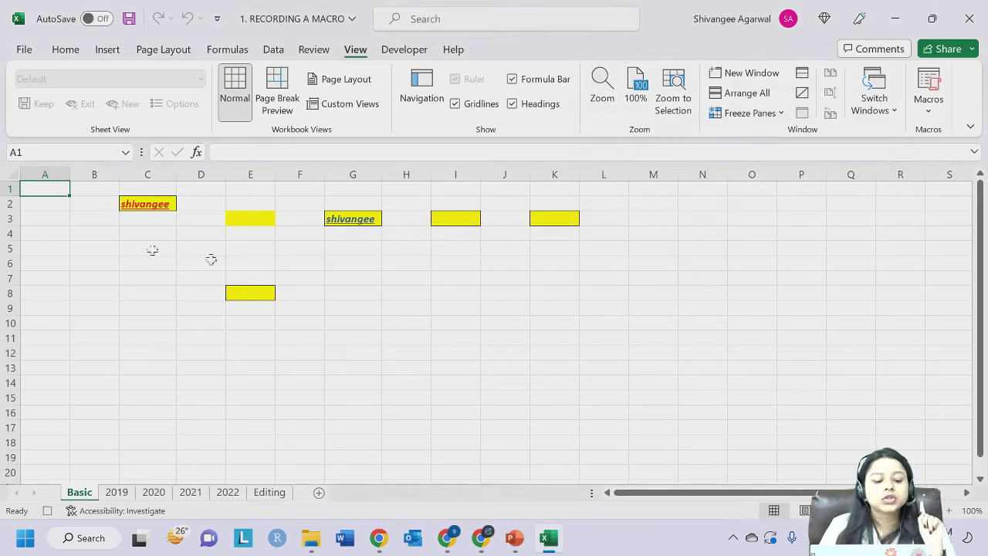
Give cell B2 a light blue theme fill and a dark font colour.
left_click(87, 203)
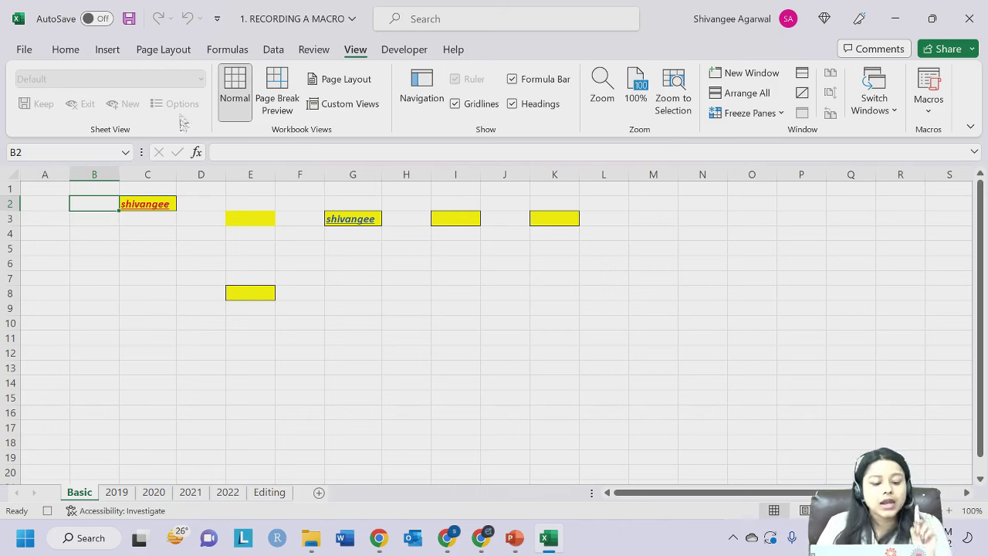
left_click(68, 52)
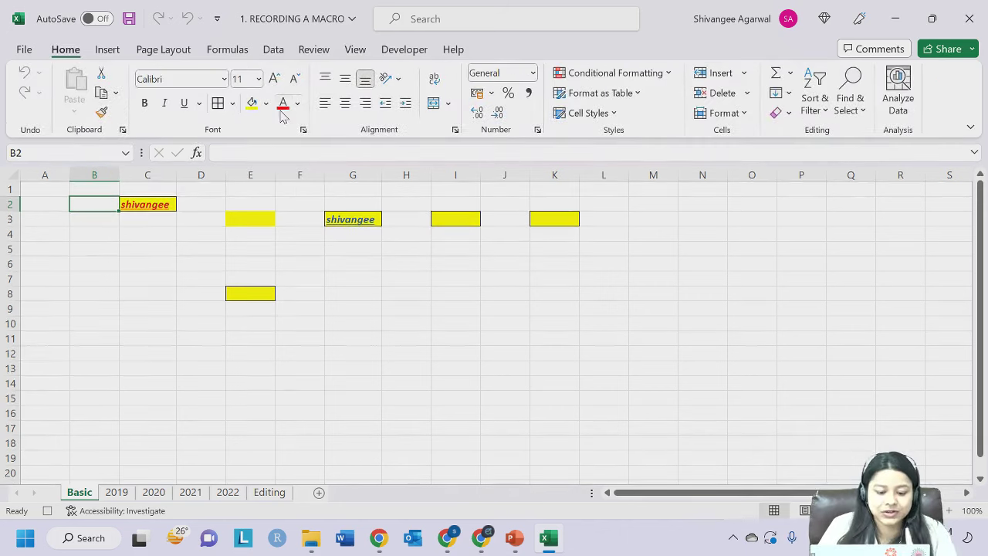
left_click(267, 105)
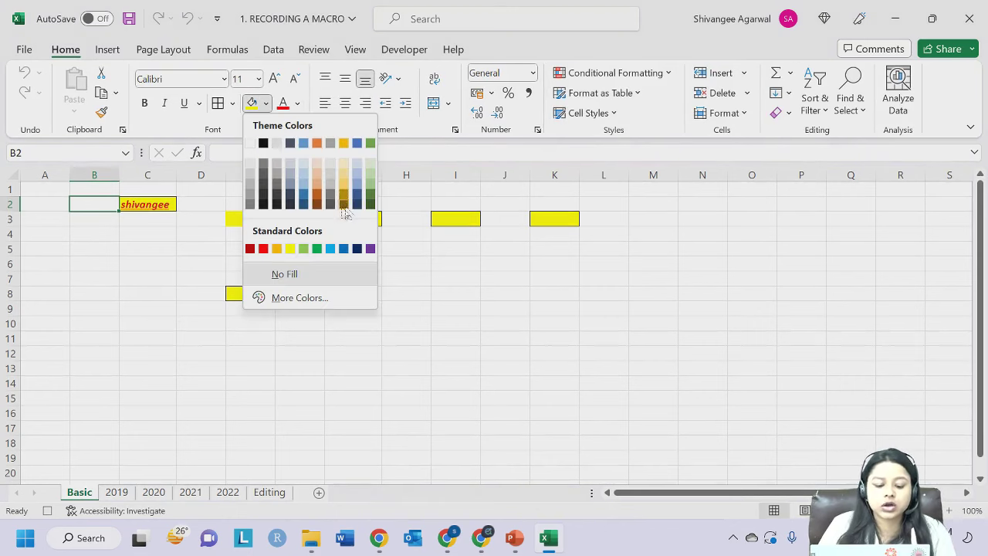
left_click(345, 190)
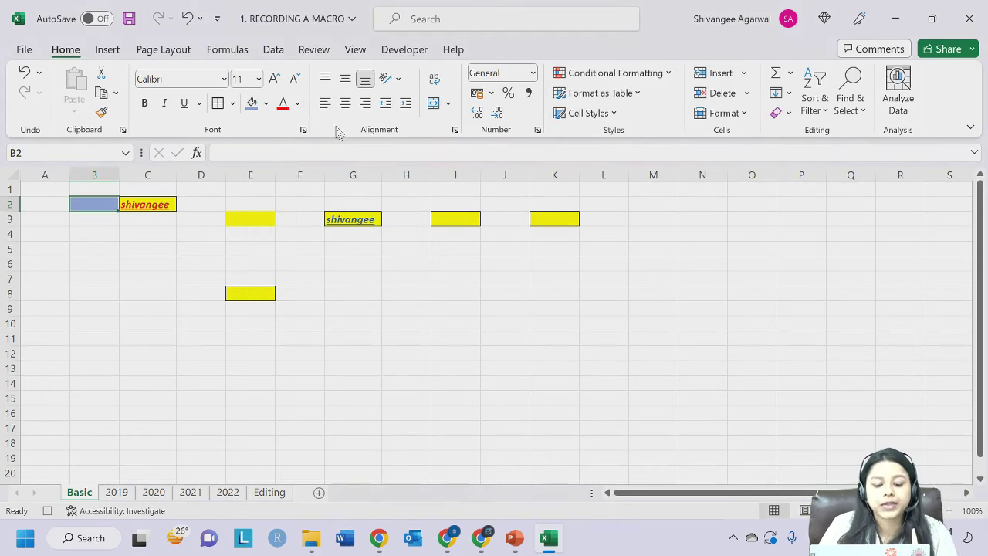
left_click(297, 103)
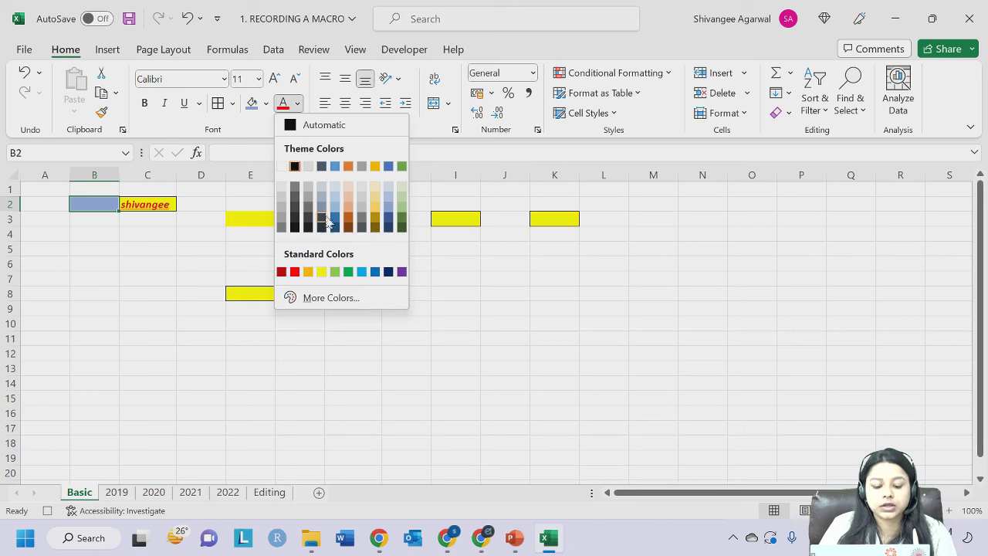
left_click(360, 236)
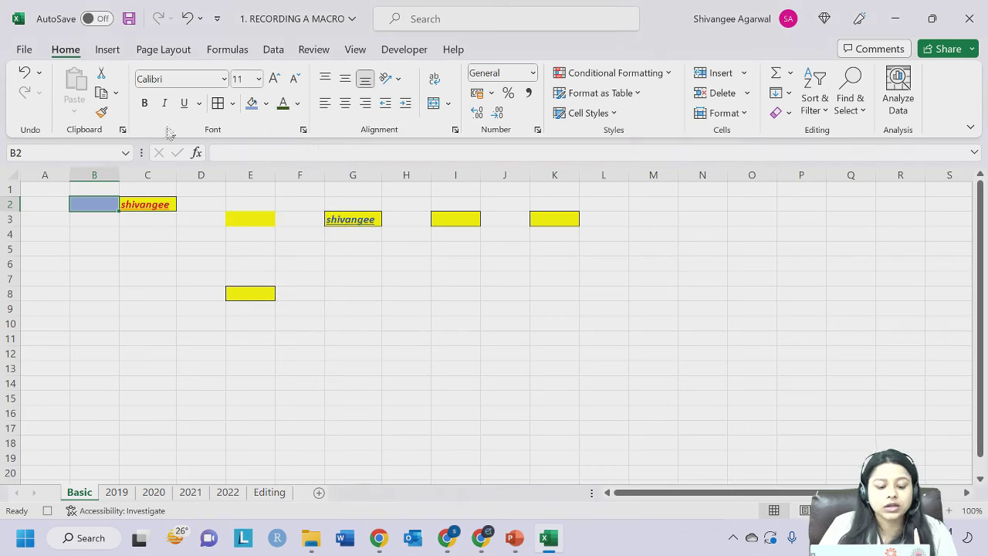
Apply bold and italic to cell B2 and stop the macro recording.
left_click(145, 102)
left_click(164, 102)
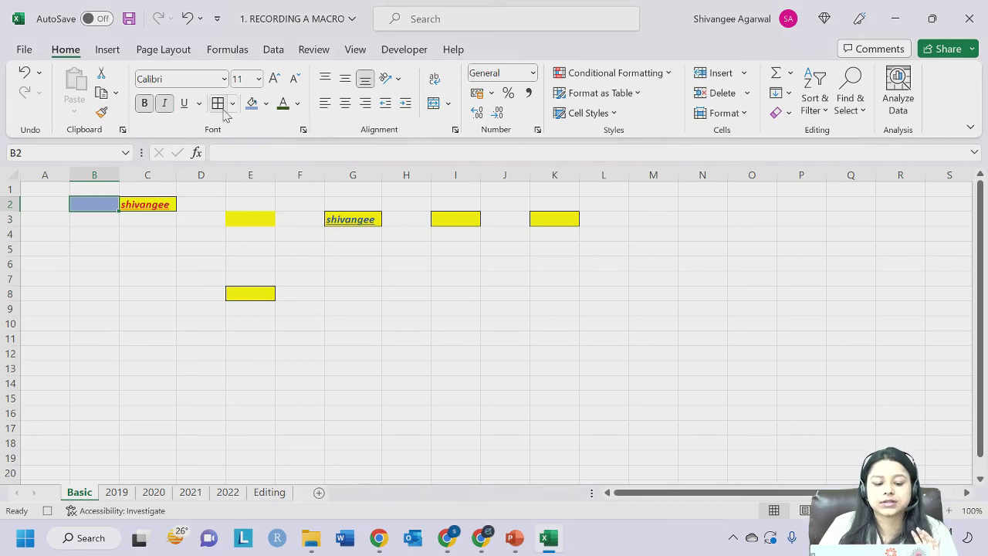
left_click(51, 511)
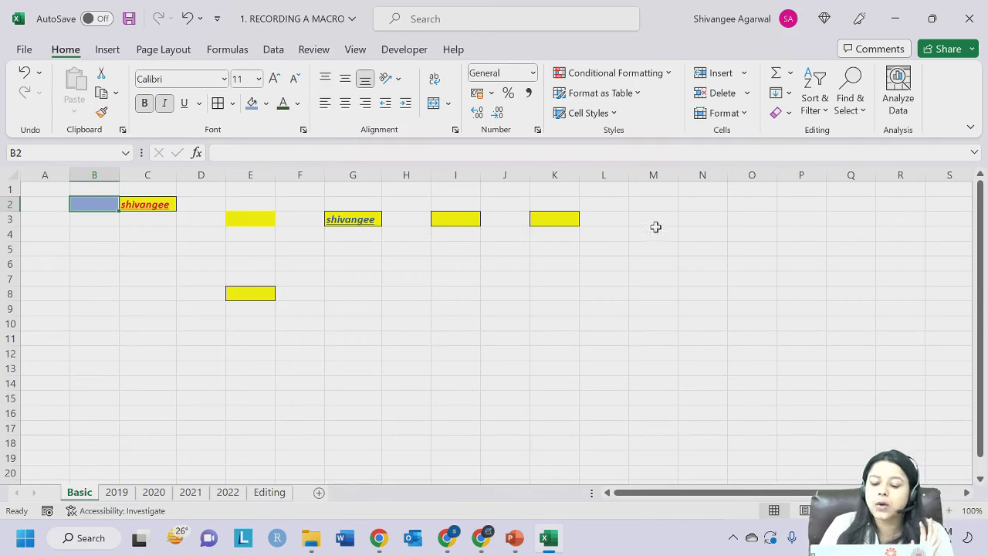
Run the demo3 macro with cell M1 as the starting cell.
left_click(647, 191)
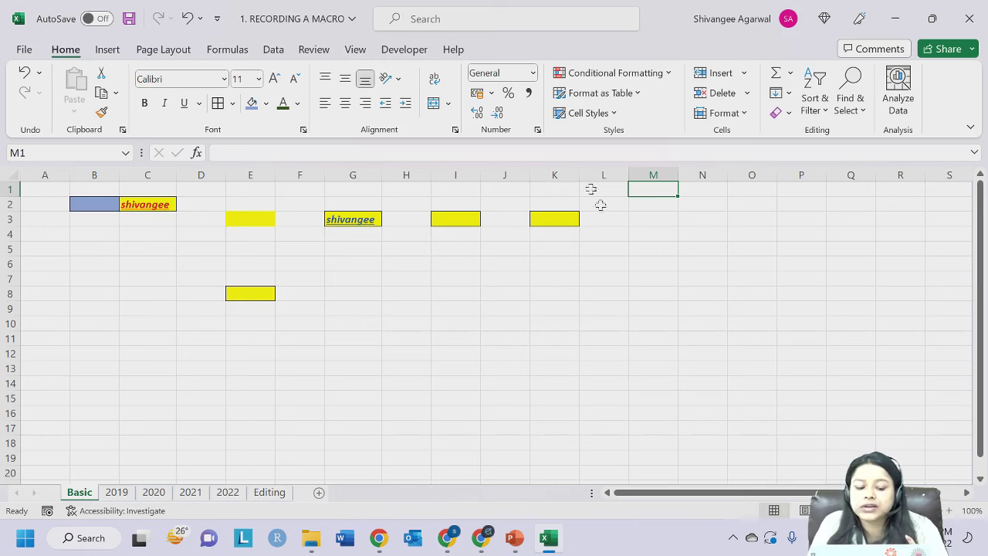
left_click(85, 208)
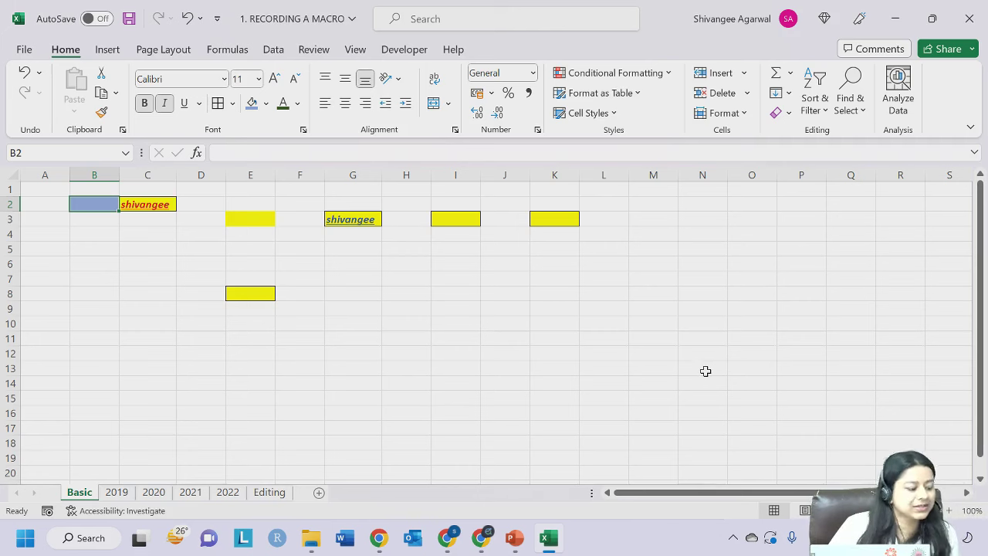
left_click(662, 193)
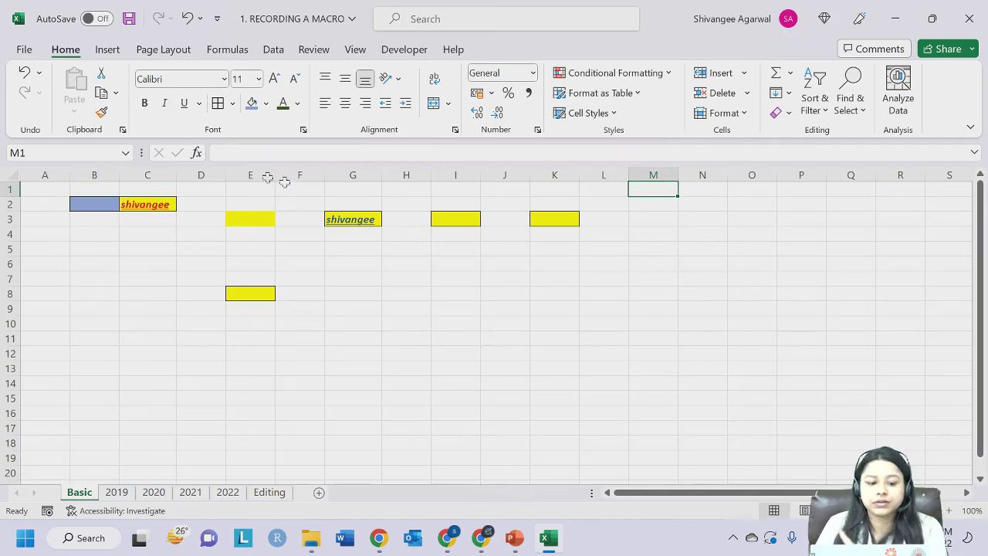
left_click(356, 51)
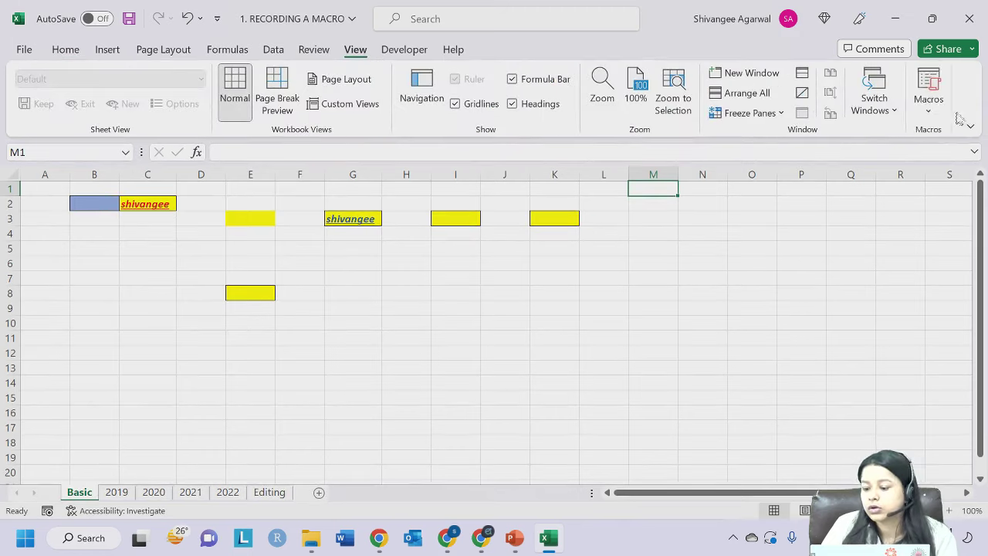
left_click(931, 108)
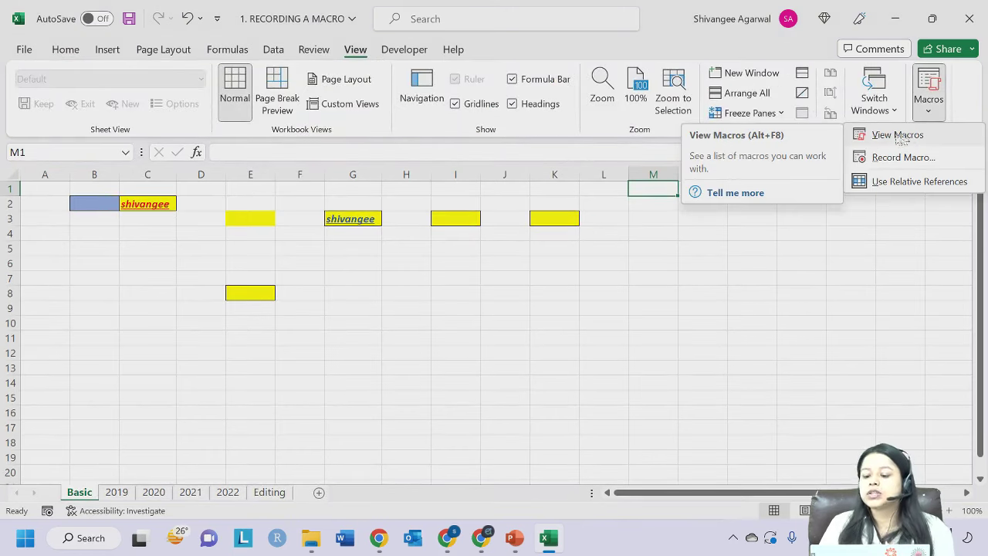
left_click(660, 191)
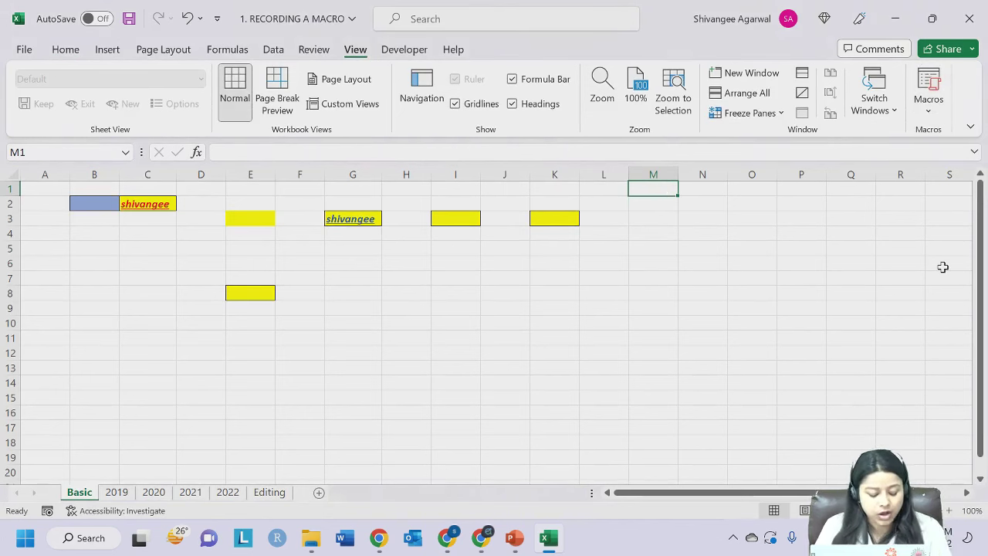
key("alt+F8")
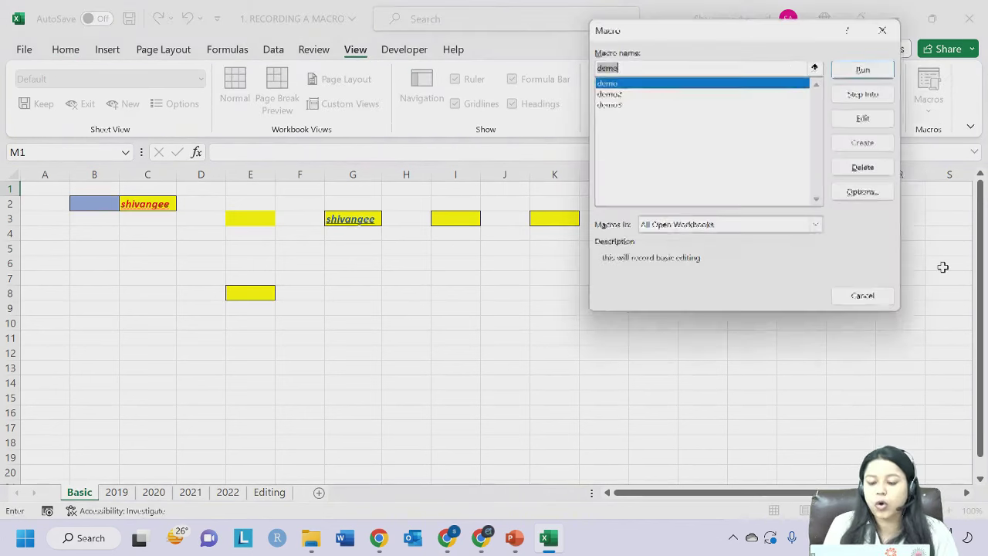
left_click_drag(701, 32, 272, 102)
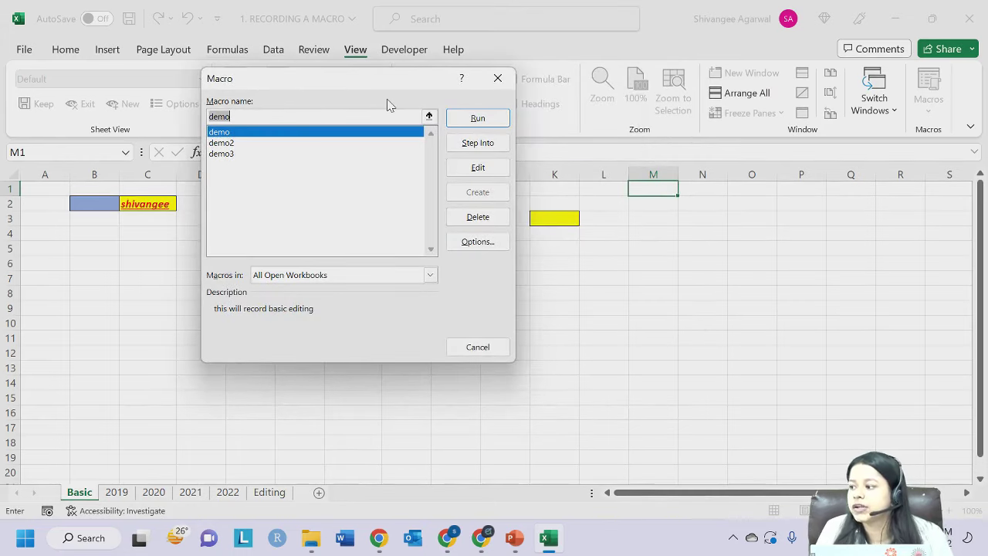
left_click_drag(383, 77, 431, 69)
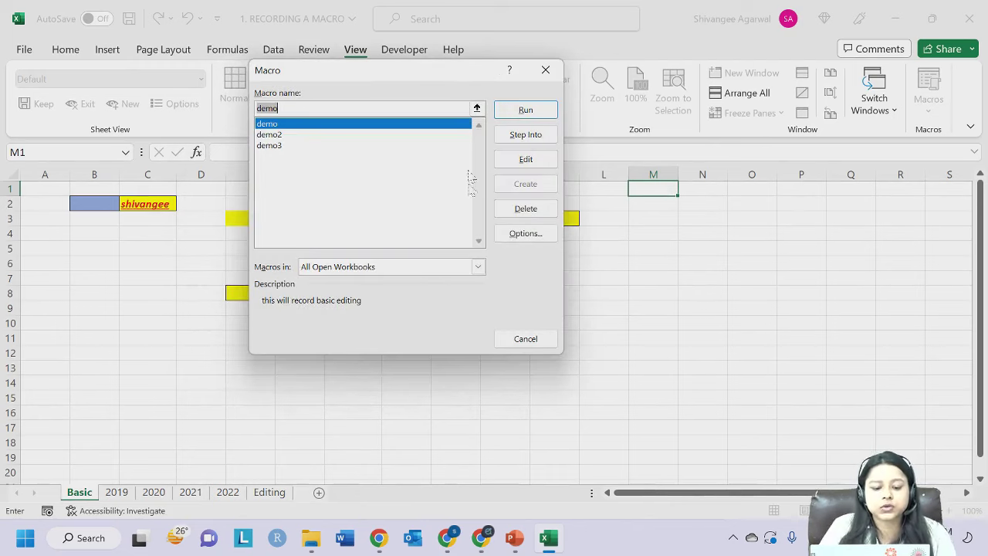
left_click(265, 147)
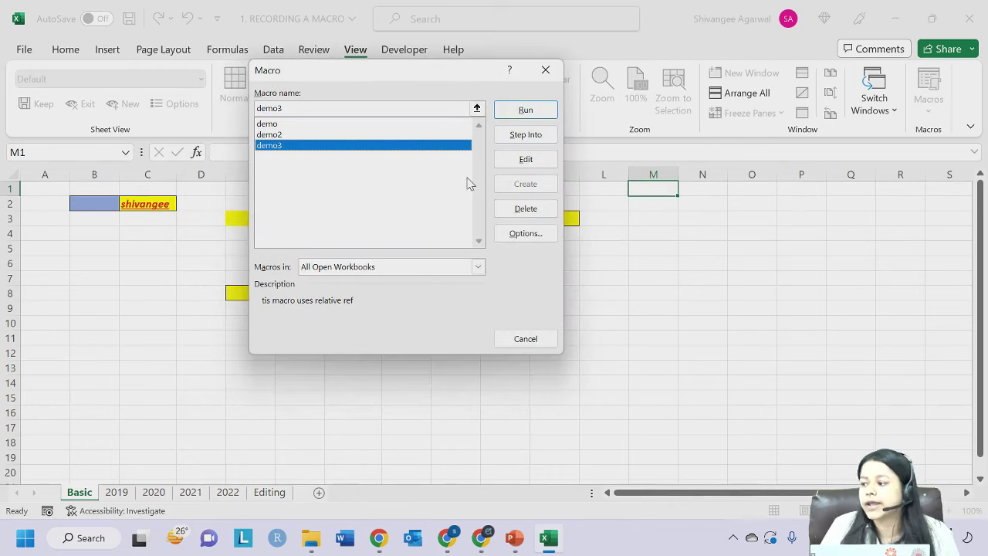
left_click(522, 110)
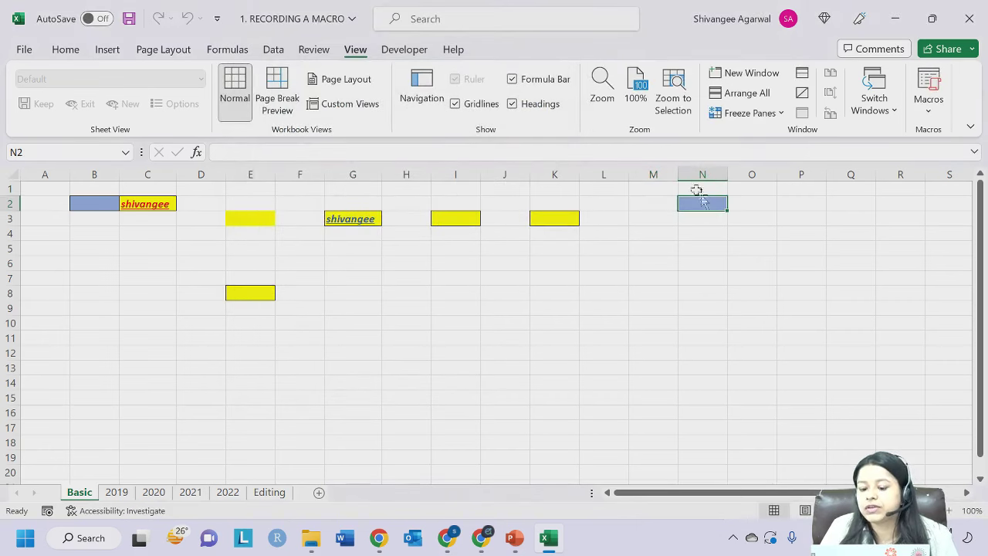
Compare the position of formatted cell N2 relative to starting cell M1 with the originally recorded cell B2.
left_click(646, 190)
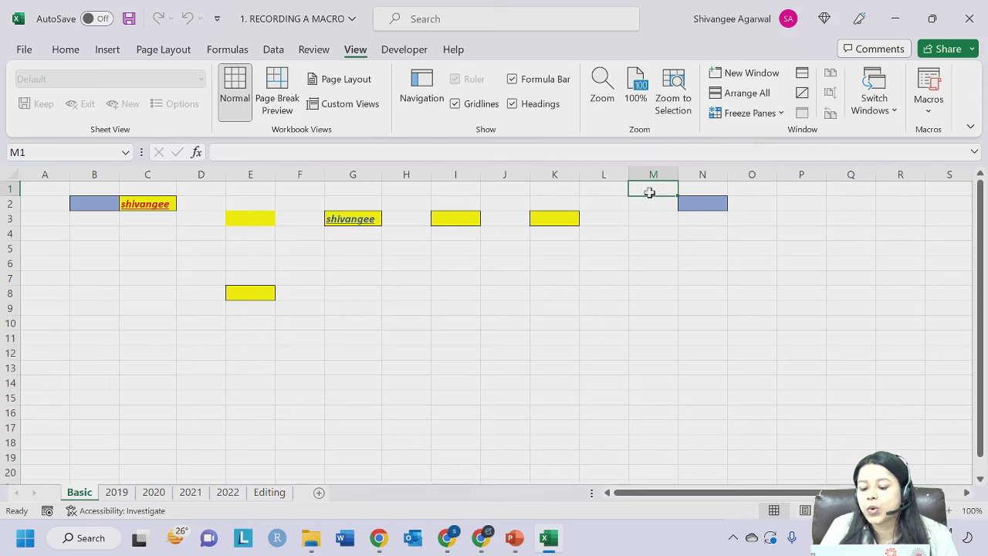
left_click(651, 205)
left_click(704, 201)
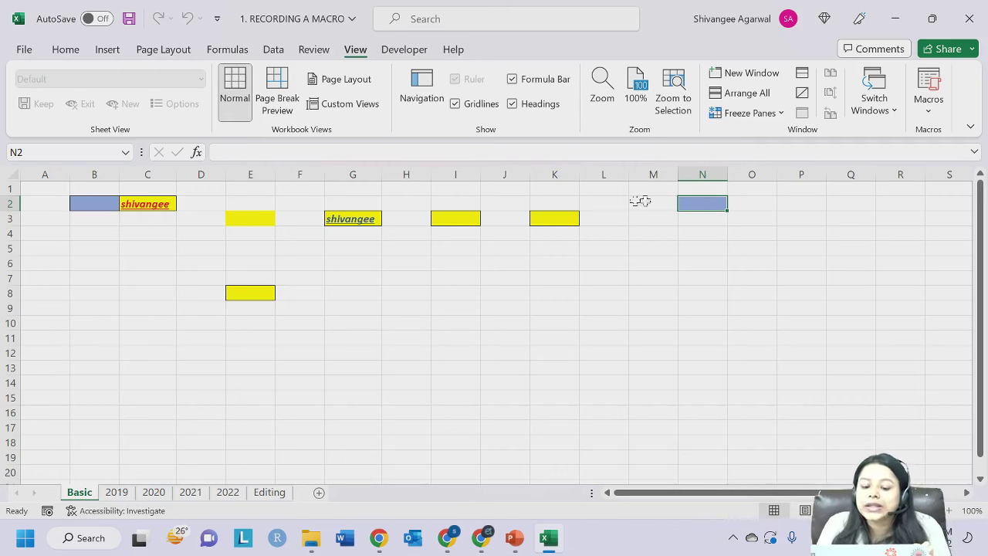
left_click(547, 222)
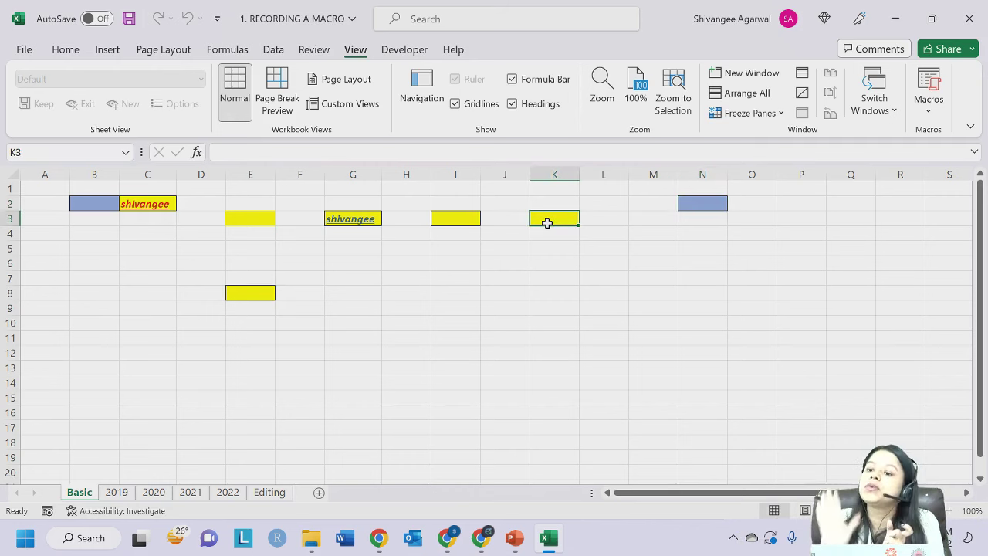
left_click(81, 202)
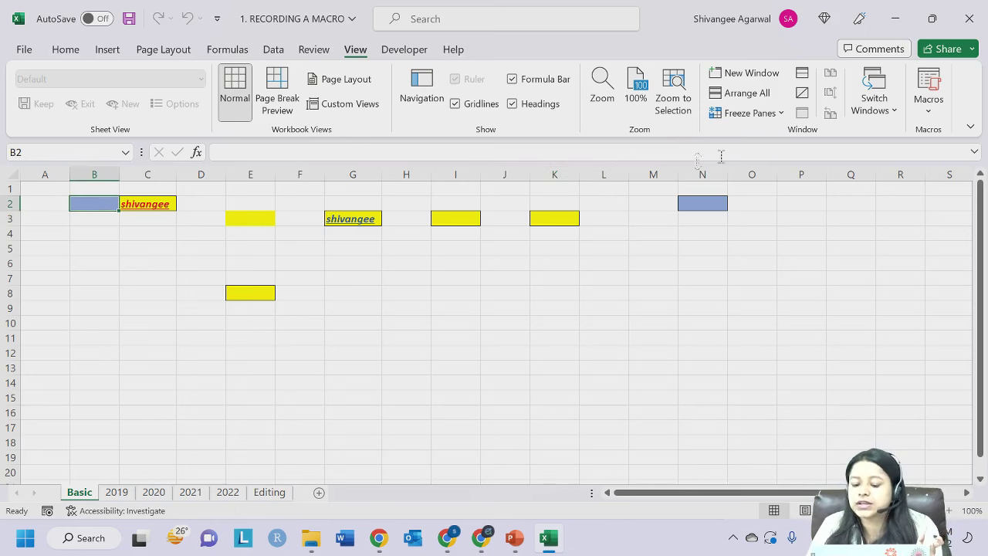
left_click(708, 205)
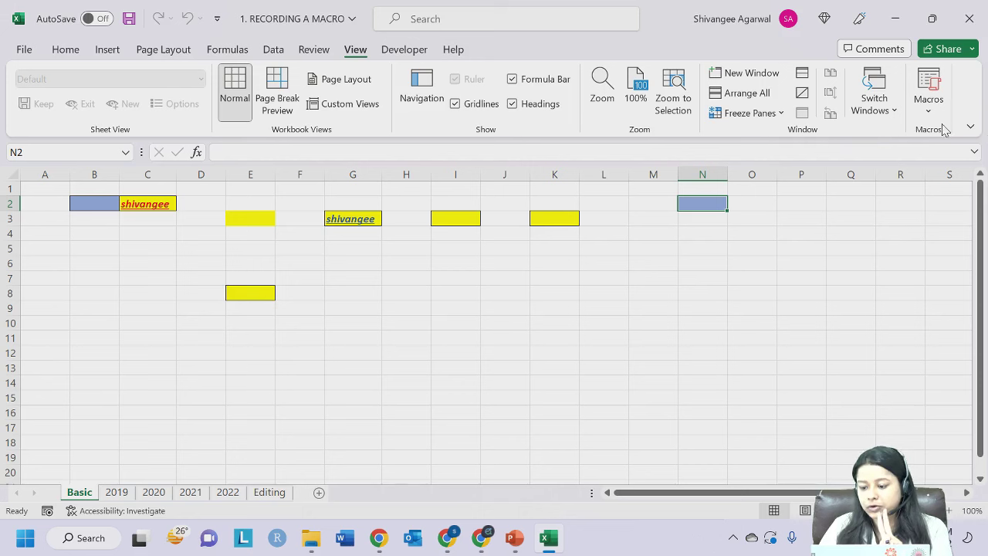
Review the list of available macros, close it without running any, and select cell C5.
left_click(929, 104)
left_click(840, 135)
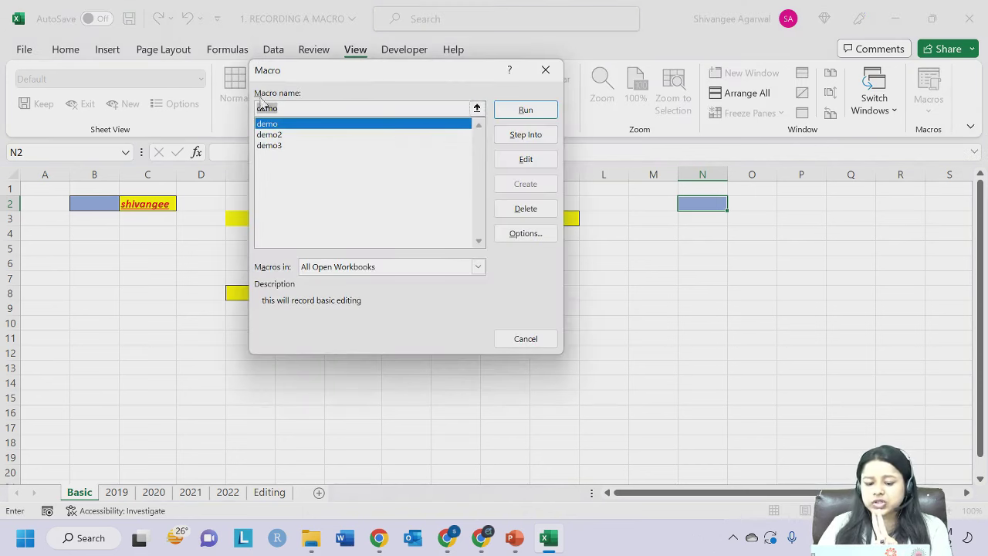
left_click(546, 70)
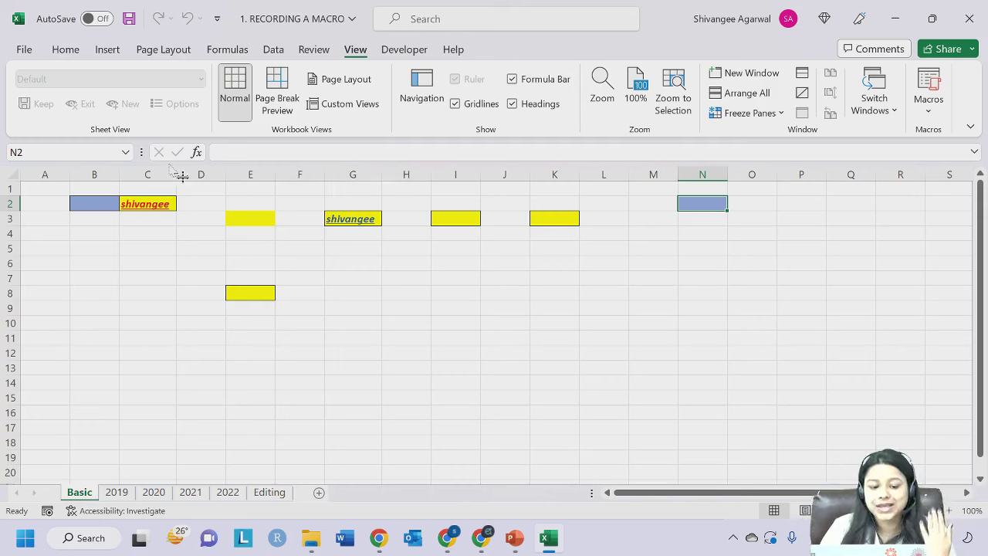
left_click(132, 248)
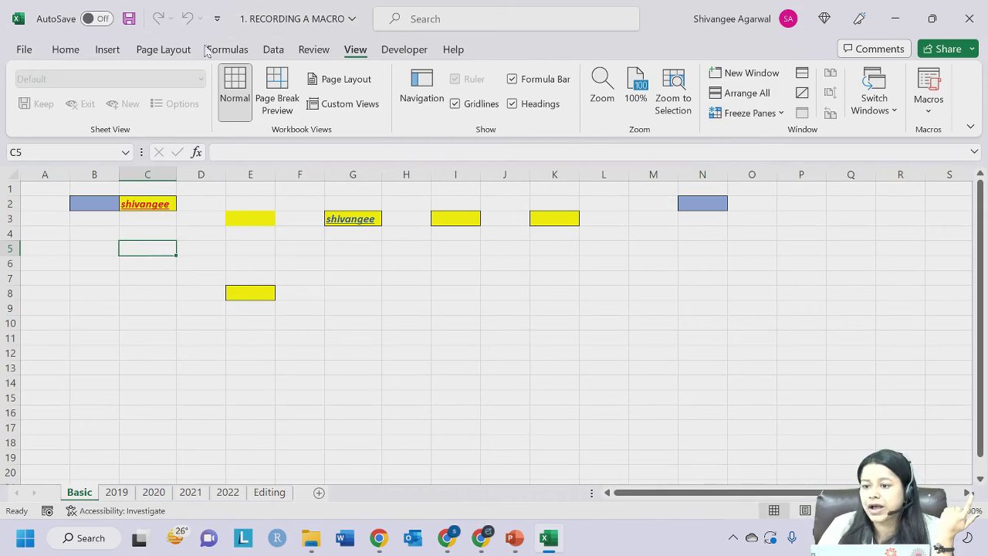
Bring up the Quick Access Toolbar customization settings in Excel Options and move the dialog aside.
left_click(24, 51)
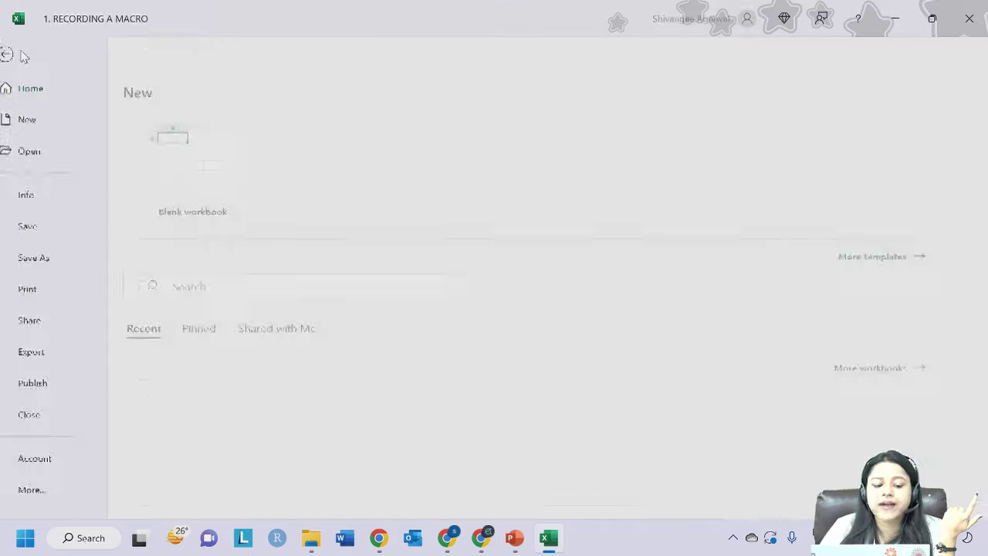
left_click(48, 491)
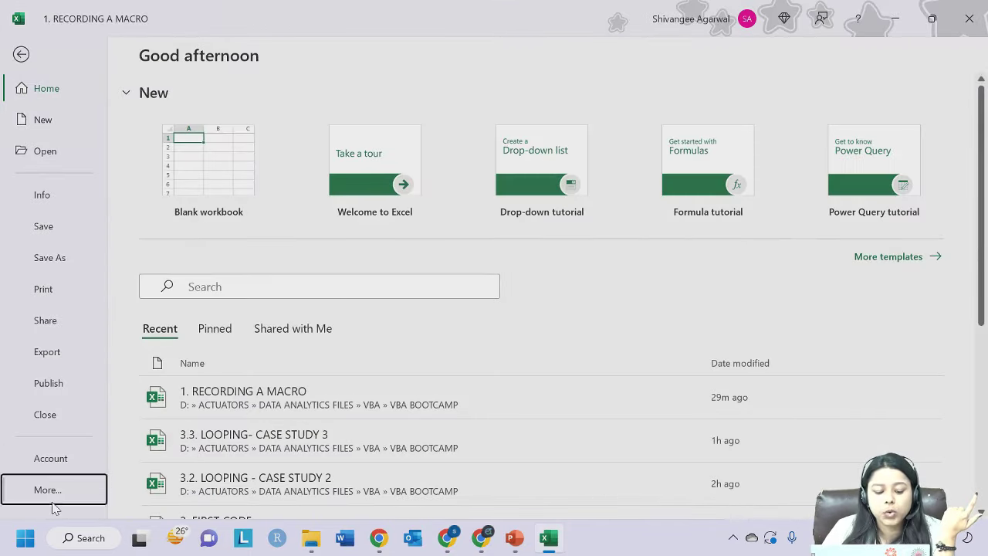
left_click(151, 494)
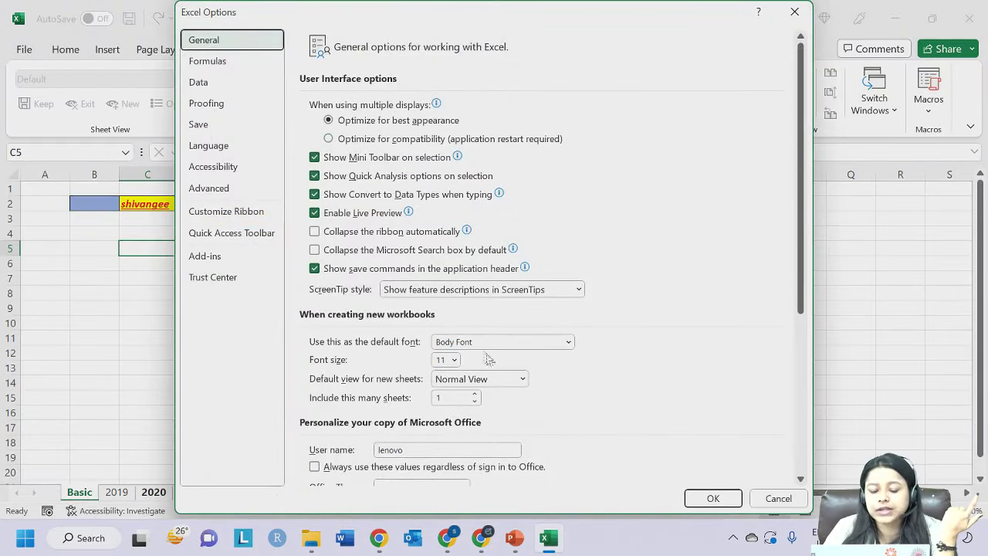
scroll(457, 344, "down", 3)
scroll(455, 351, "down", 3)
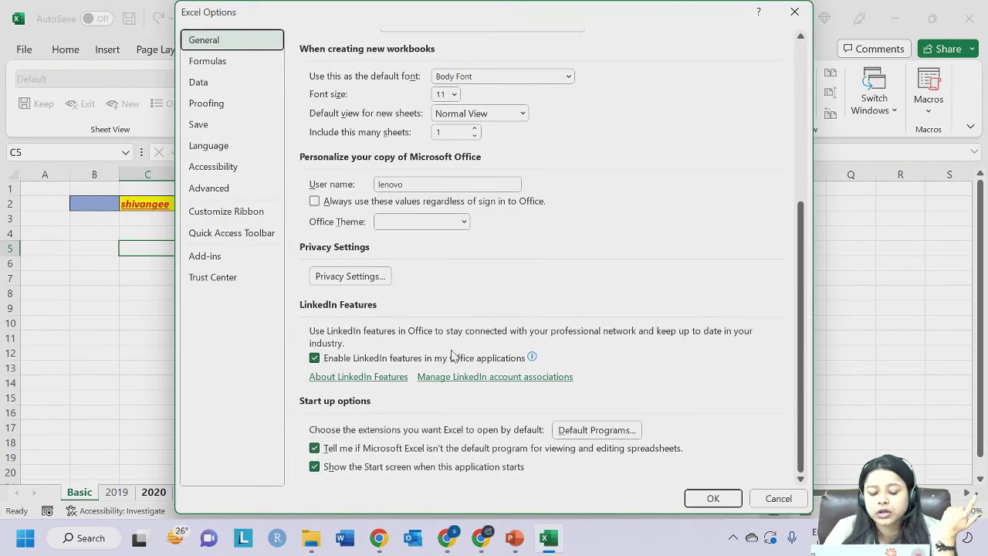
scroll(451, 355, "up", 6)
left_click(226, 210)
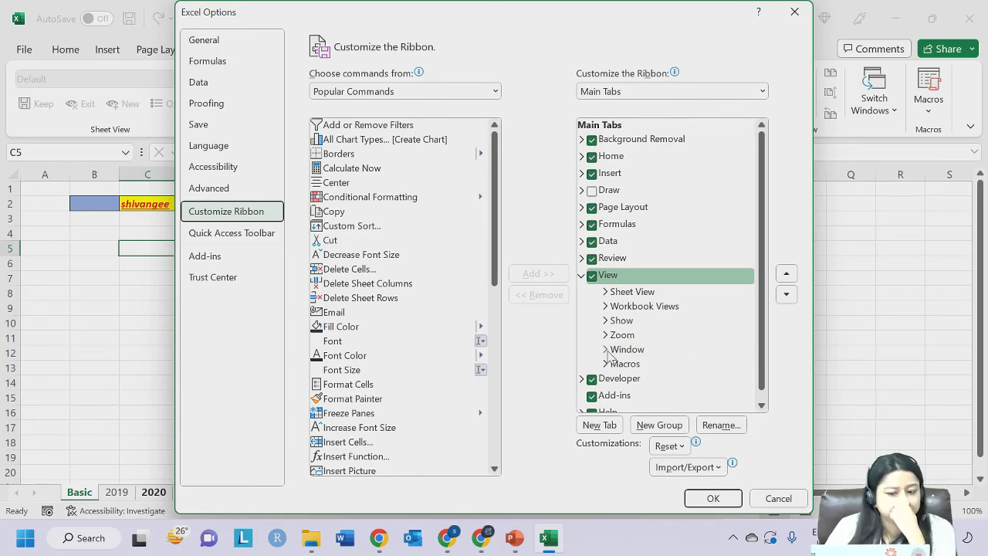
left_click(257, 233)
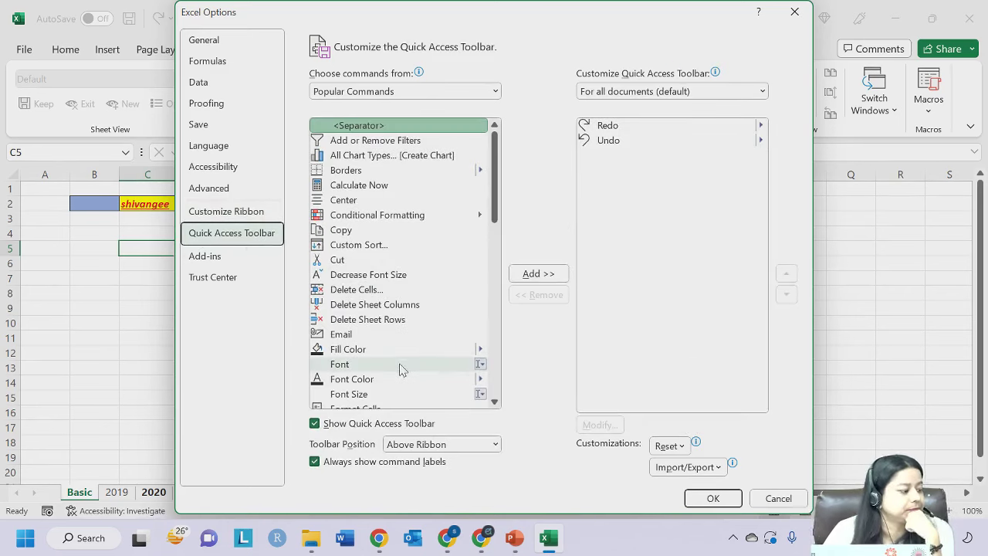
left_click_drag(348, 6, 471, 37)
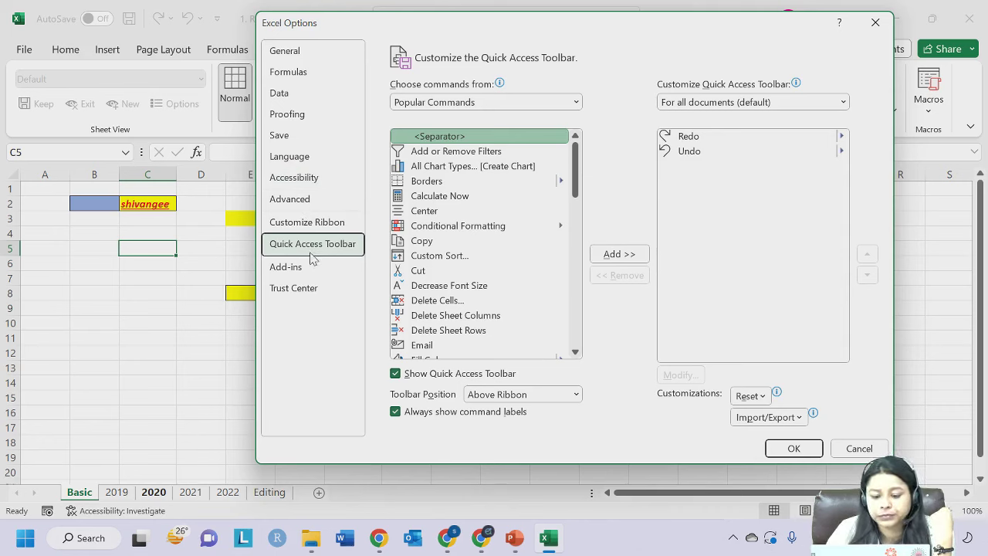
List the available macros as commands and add demo3 to the Quick Access Toolbar.
left_click(489, 103)
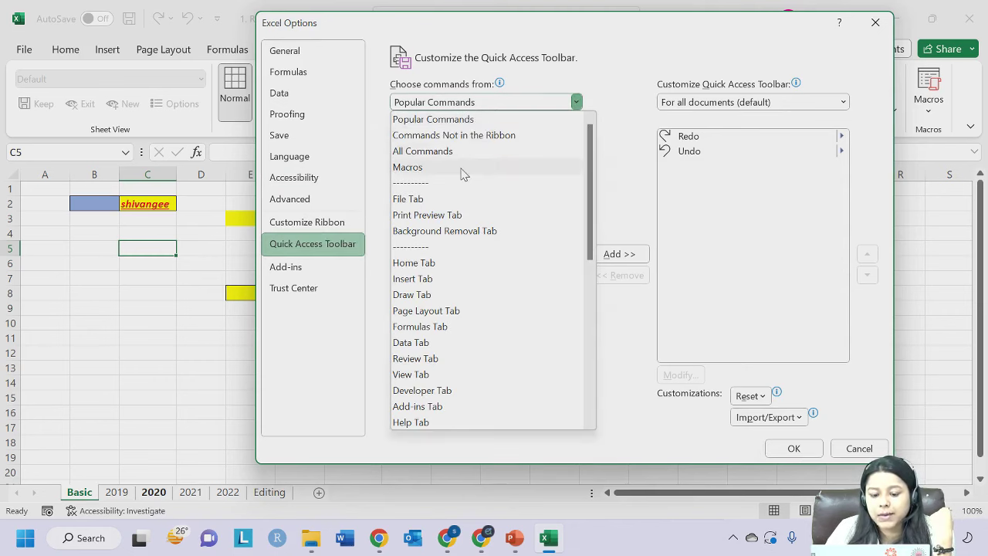
left_click(479, 107)
key("alt+Down")
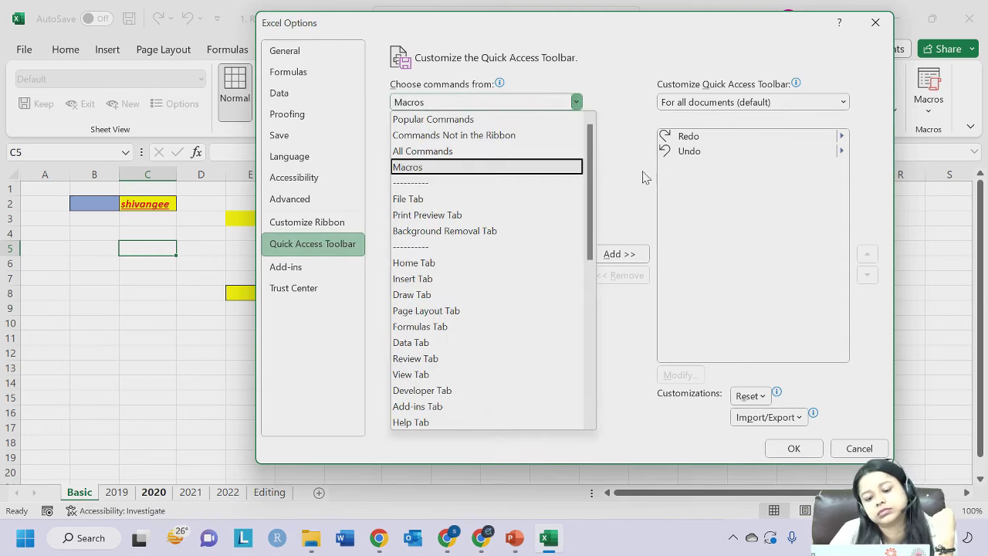
left_click(409, 166)
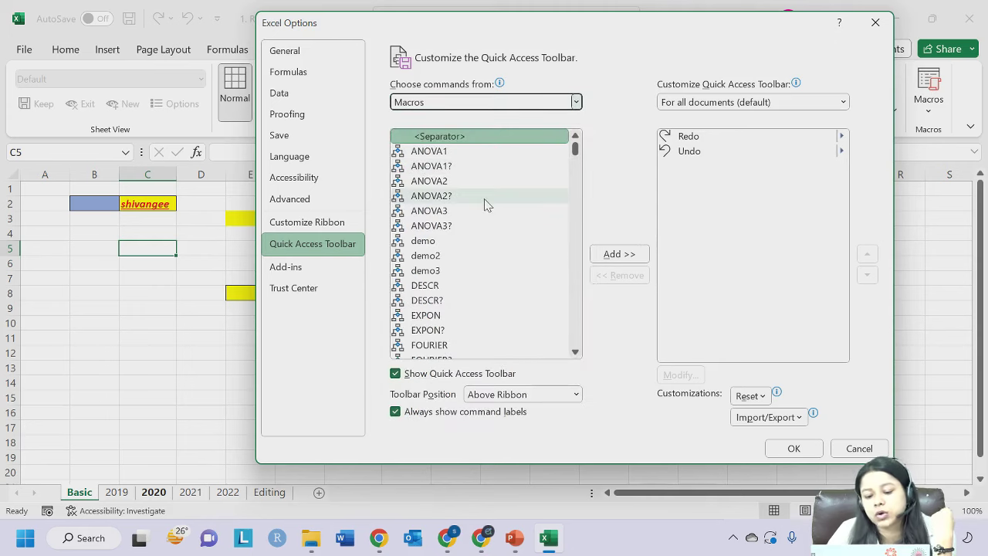
left_click(429, 272)
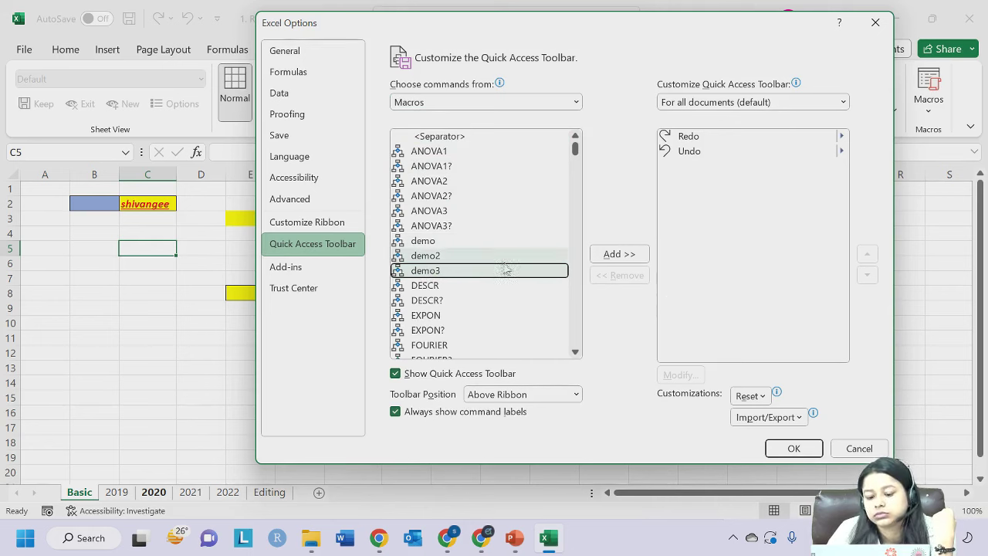
left_click(629, 256)
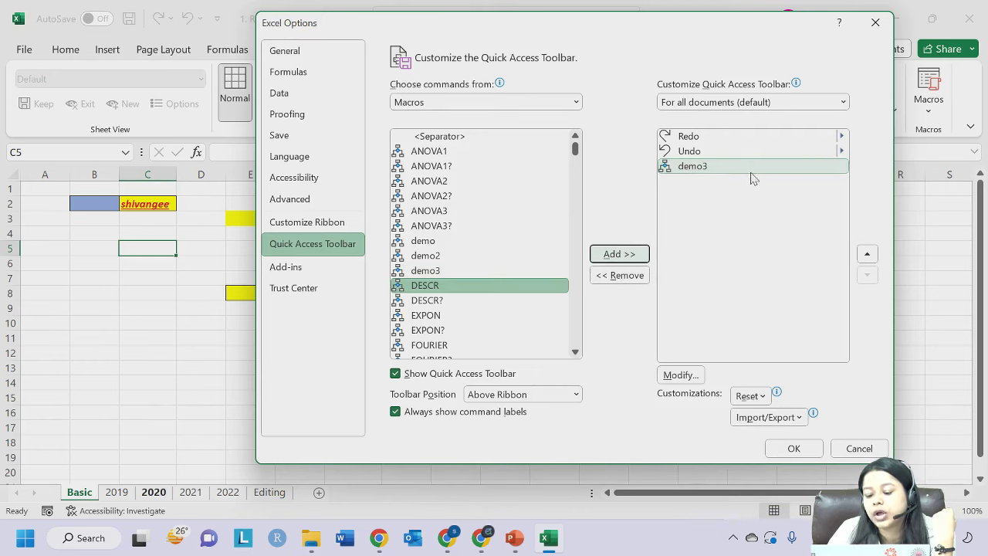
Change the demo3 button's symbol to the blue square, keep demo3 as its display name, and apply the toolbar customization.
left_click(670, 178)
left_click(679, 375)
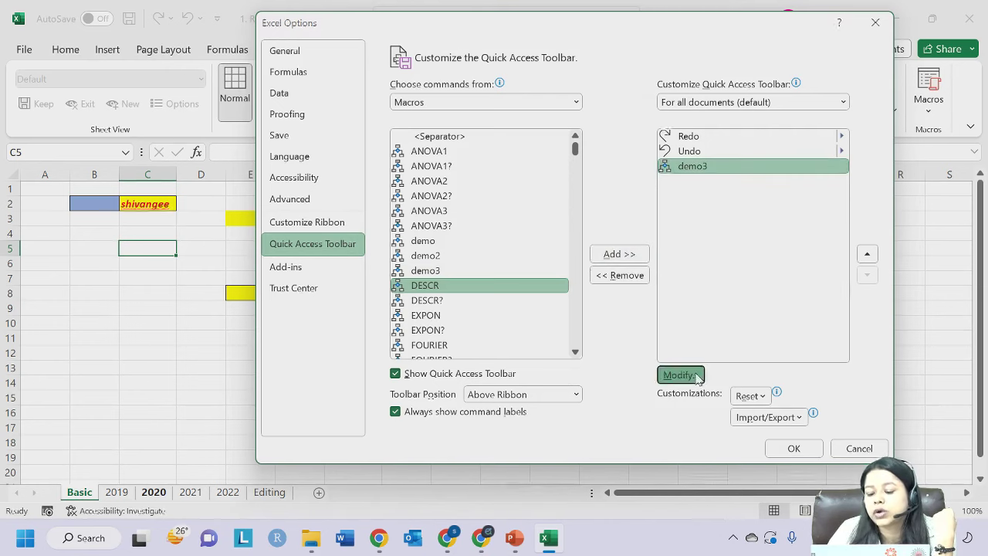
left_click_drag(603, 142, 431, 140)
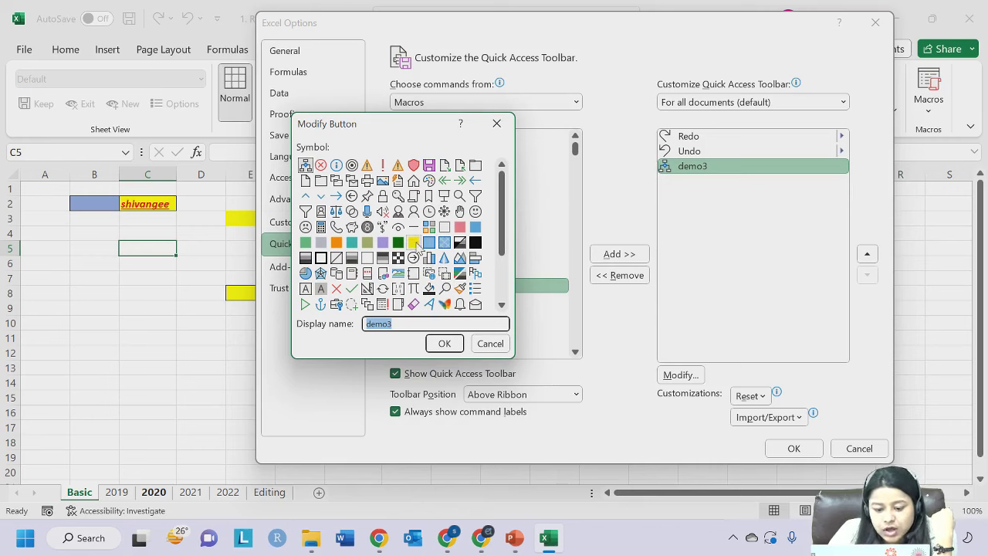
left_click(429, 243)
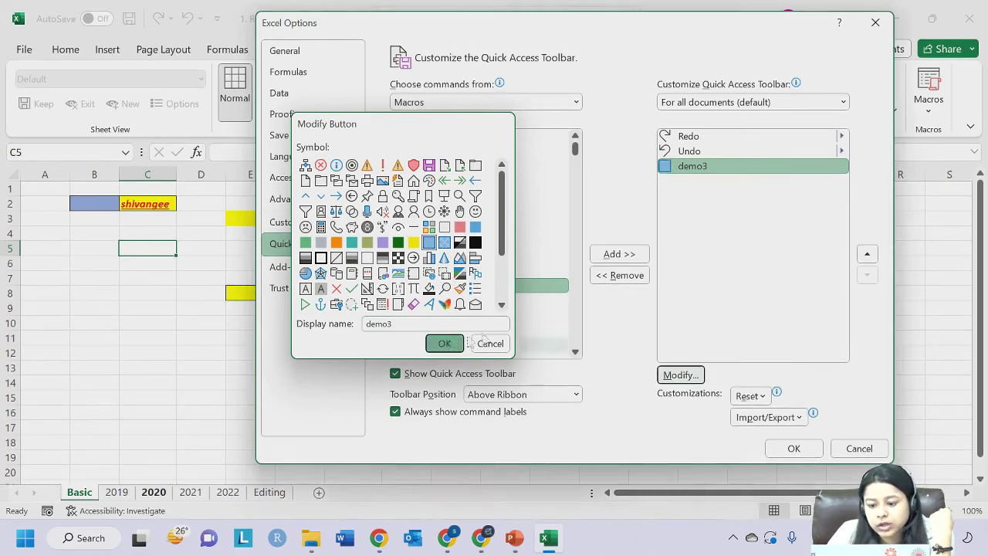
left_click(444, 342)
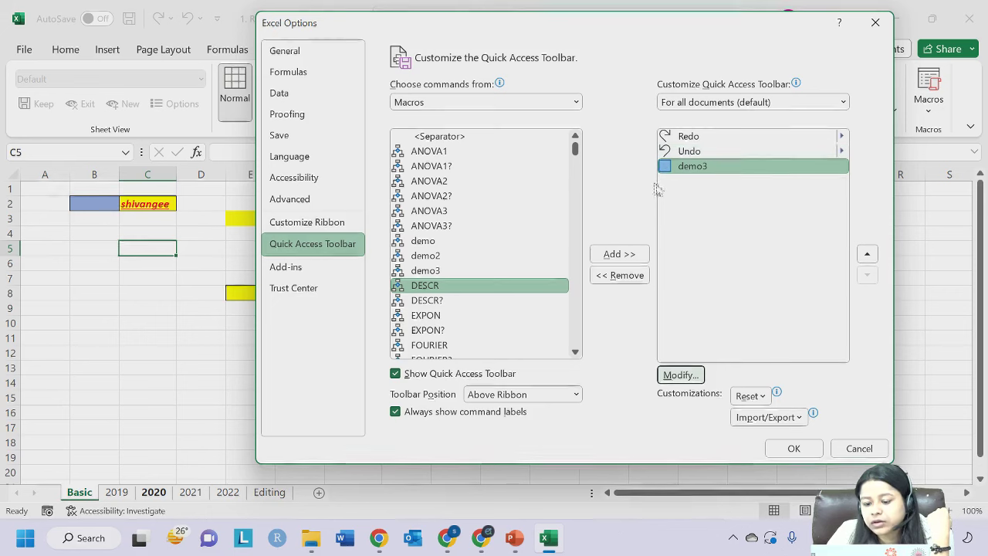
left_click(699, 374)
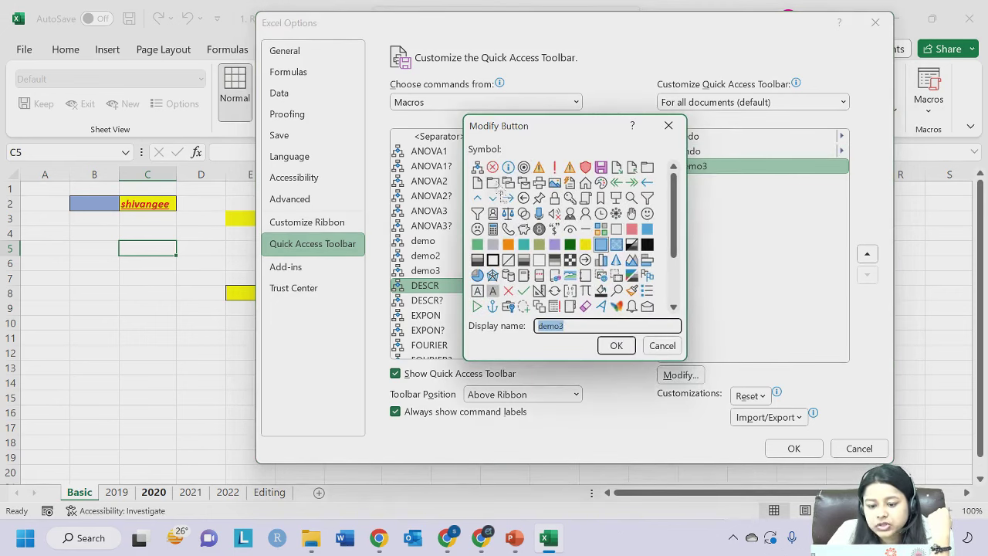
left_click(615, 346)
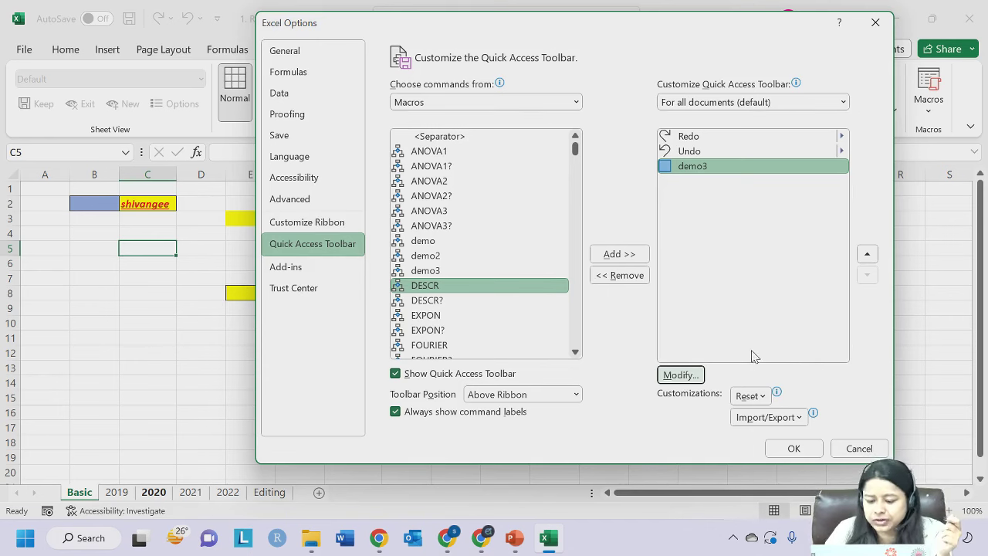
left_click(780, 452)
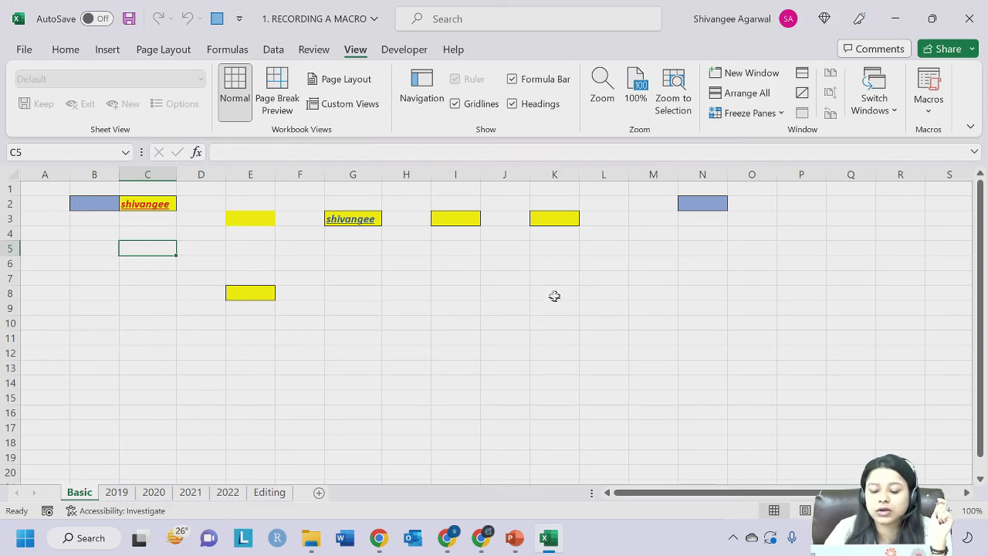
Run demo3 from its Quick Access Toolbar button with cell K6 as the starting cell.
left_click(552, 263)
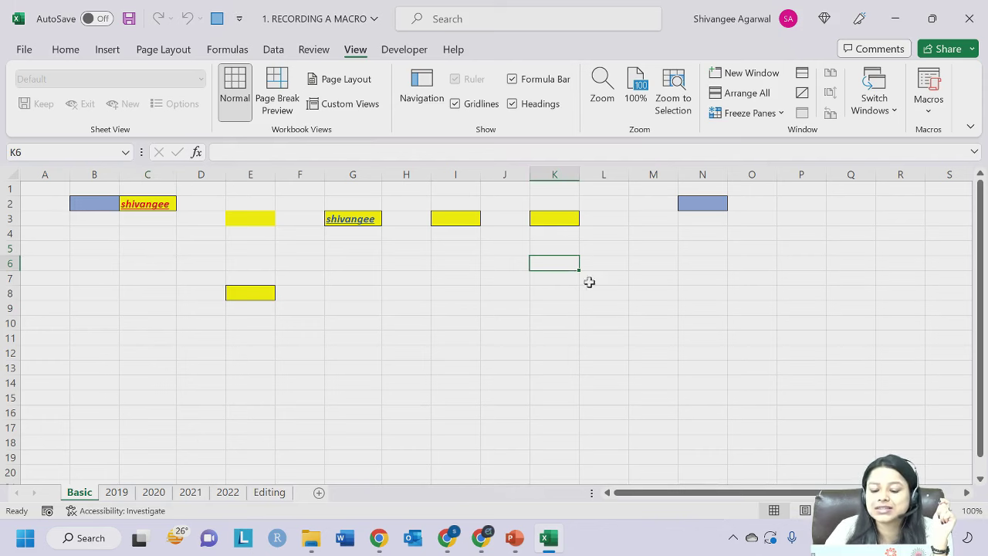
left_click(217, 19)
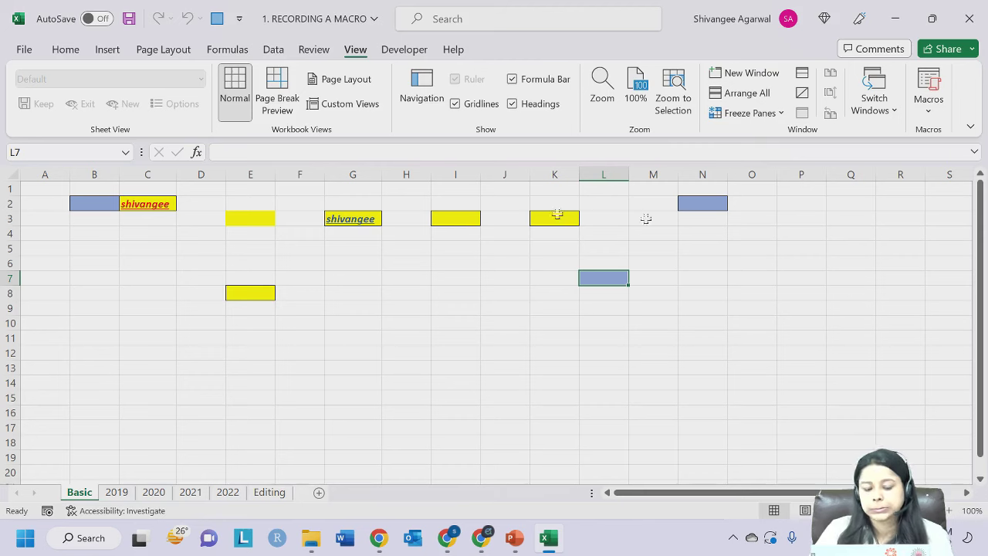
Review the Quick Access Toolbar customization settings and command sources again, and leave without making changes.
left_click(34, 53)
left_click(54, 489)
left_click(176, 488)
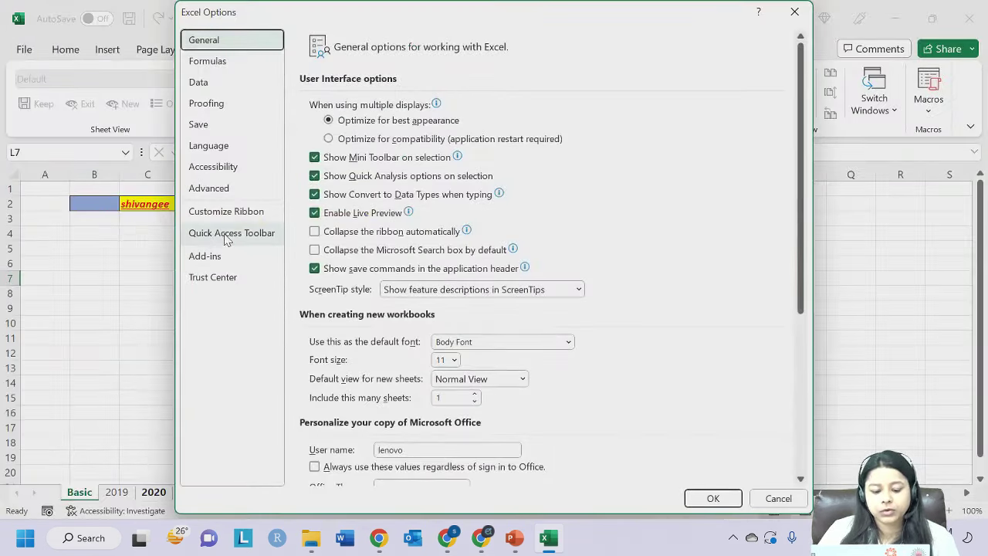
left_click(255, 231)
left_click(379, 91)
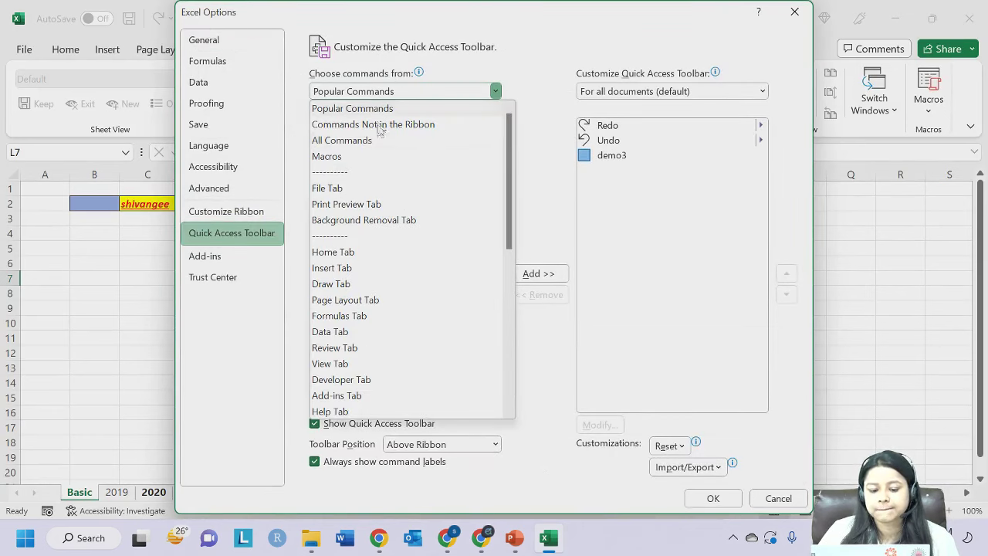
left_click(832, 12)
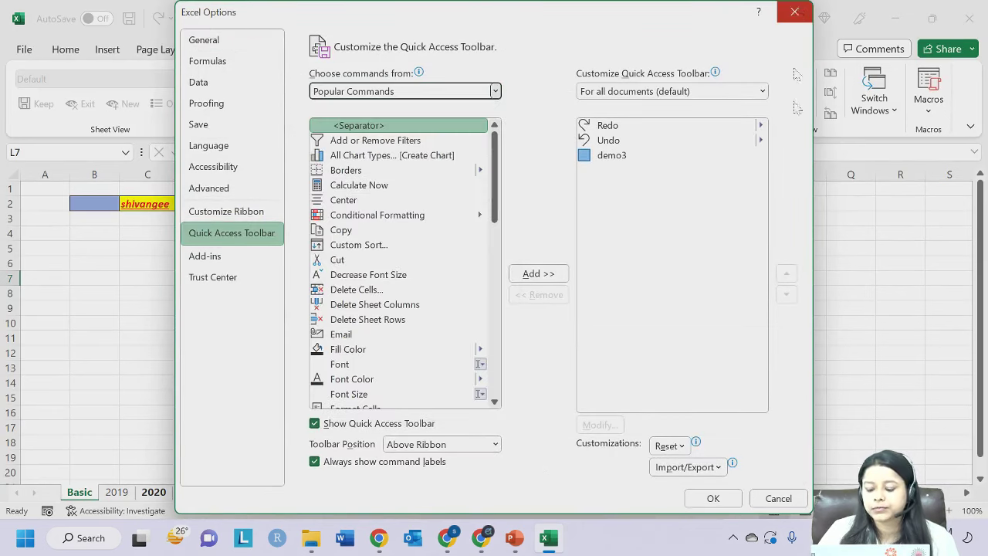
left_click(778, 499)
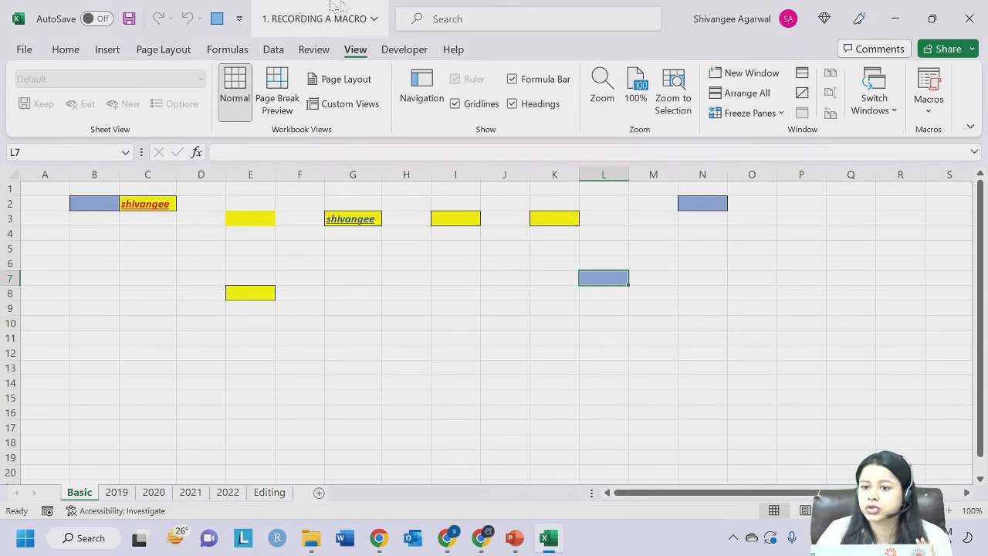
Look through the 2019, 2020, 2021 and 2022 worksheets, ending on the 2019 sheet.
left_click(117, 492)
left_click(154, 493)
left_click(192, 494)
left_click(116, 494)
left_click(154, 492)
left_click(191, 493)
left_click(227, 492)
left_click(117, 493)
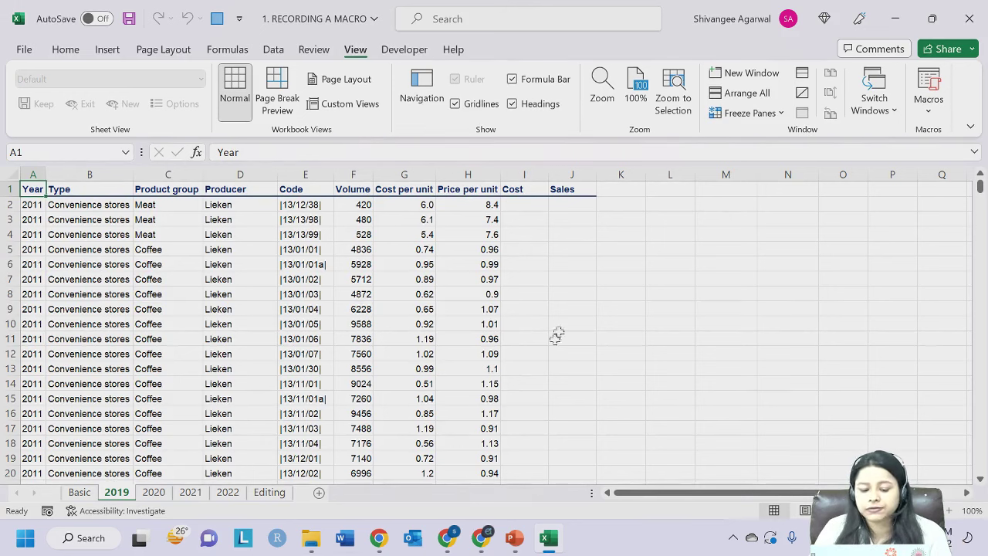
Examine the Type, Product group, Producer, Cost per unit and Price per unit columns on the 2019 sheet.
left_click(90, 174)
left_click(168, 174)
left_click(240, 174)
left_click(404, 174)
left_click(460, 174)
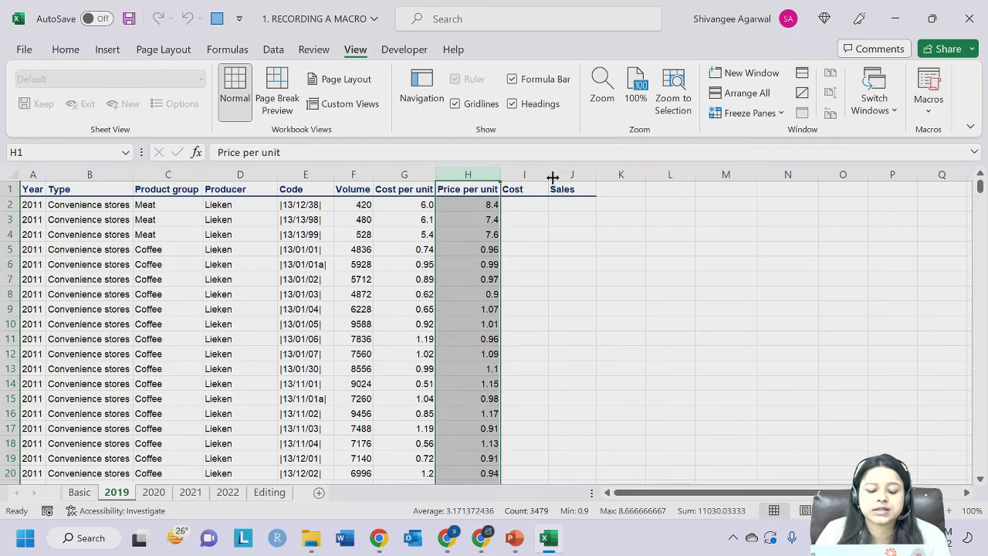
left_click(640, 297)
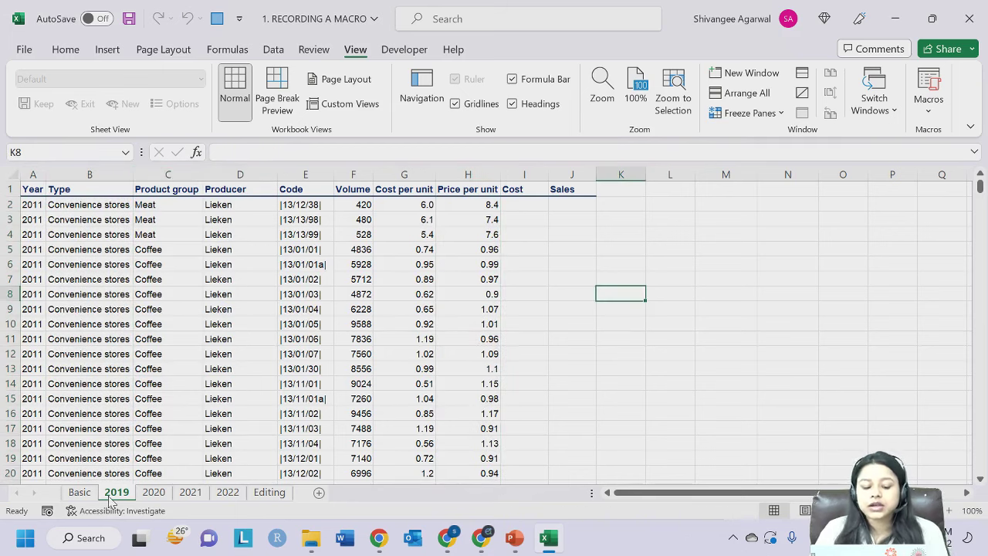
Compare the table structure of the 2020, 2021 and 2022 sheets with that of the 2019 sheet.
left_click(154, 492)
left_click(190, 491)
left_click(228, 492)
left_click(117, 491)
left_click(154, 492)
left_click(190, 492)
left_click(227, 492)
mouse_move(175, 538)
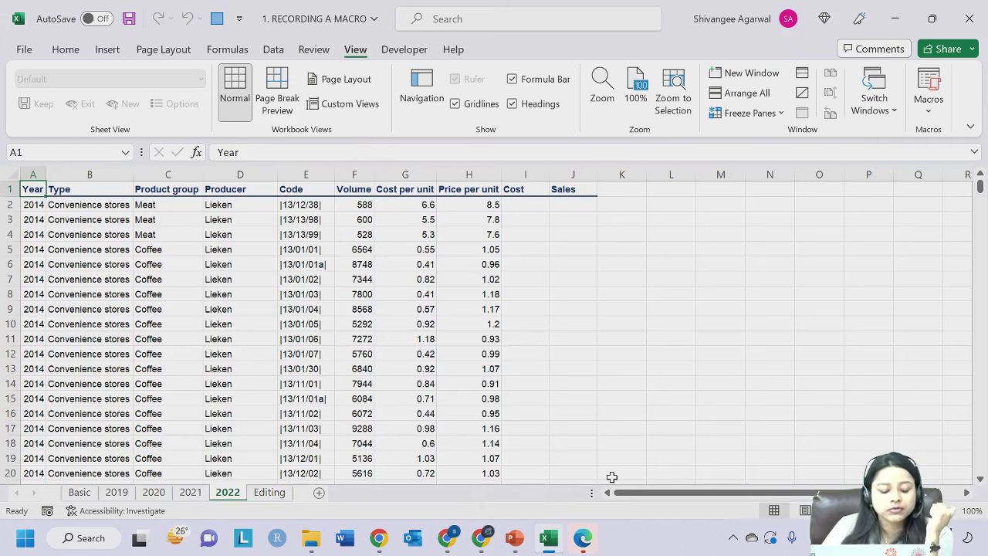
left_click(115, 491)
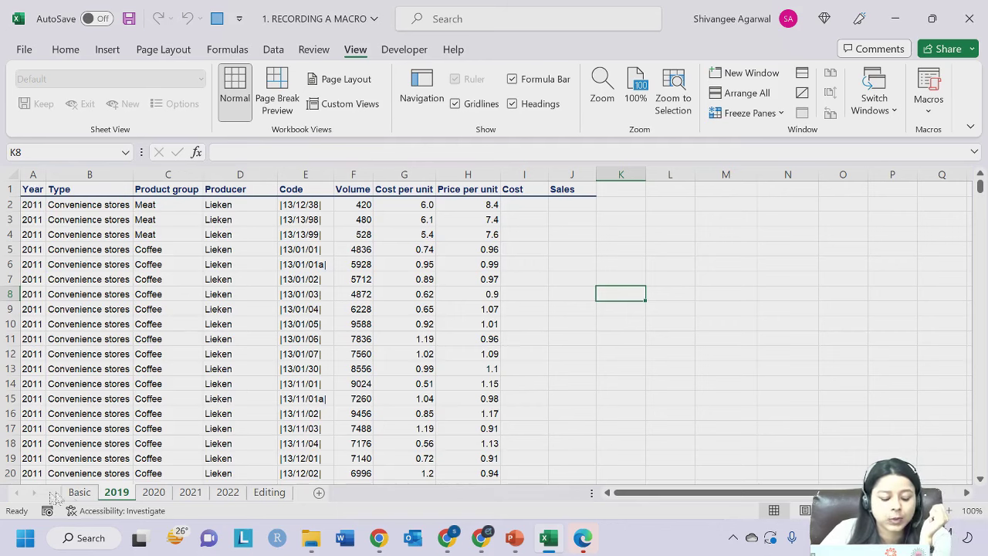
Enter the numbers 1 to 5 in cells G18 to G22 of the Basic sheet.
left_click(80, 492)
scroll(535, 303, "down", 5)
left_click(406, 219)
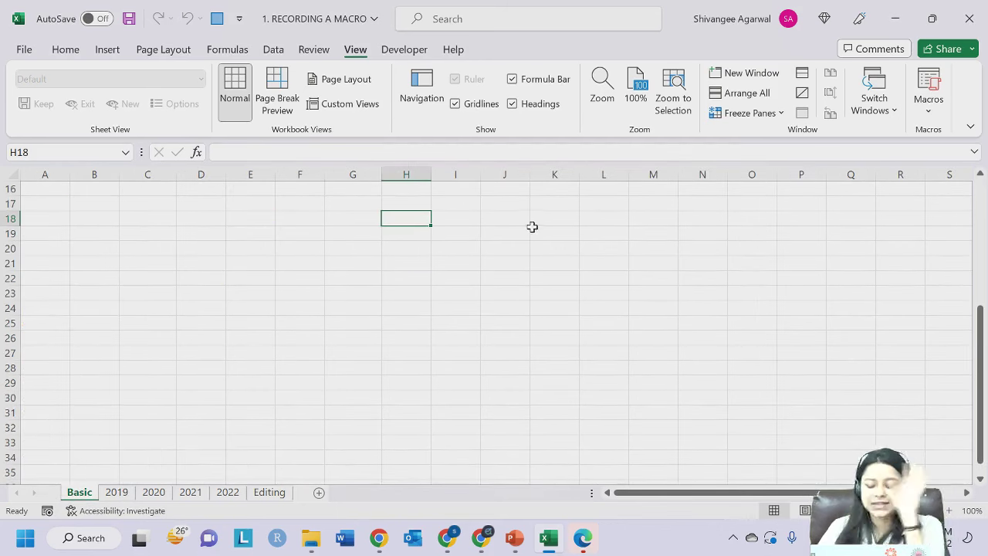
key("Left")
type("1 2 3 4 5")
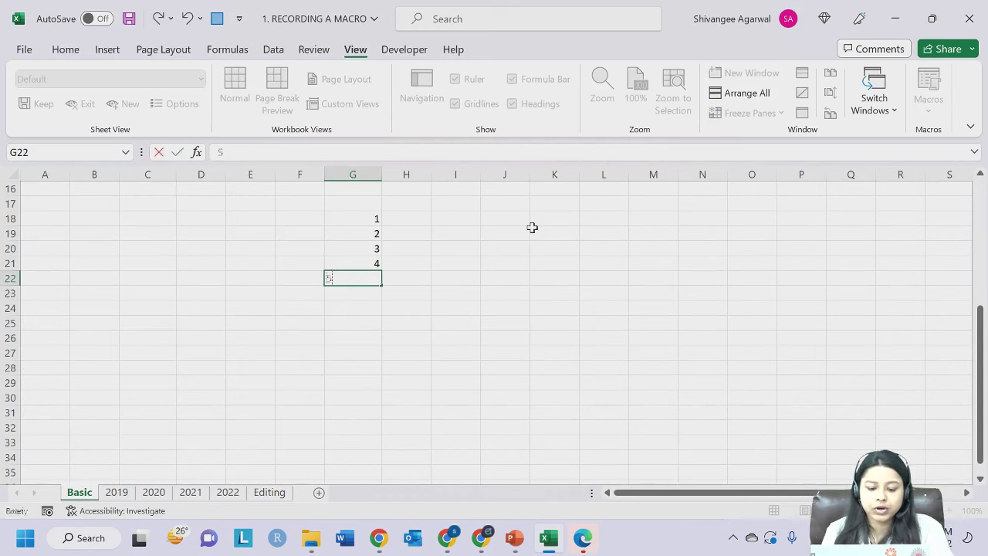
key("Return")
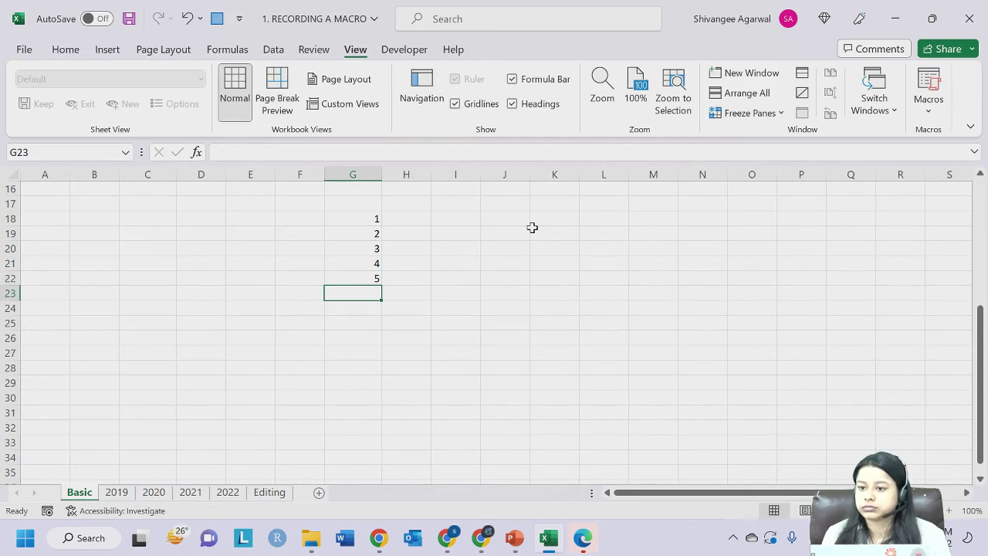
Enter 6 in cell H18 and fill it down through H22, beside the numbers 1 to 5.
key("Right")
key("Up")
key("Up")
key("Up")
key("Up")
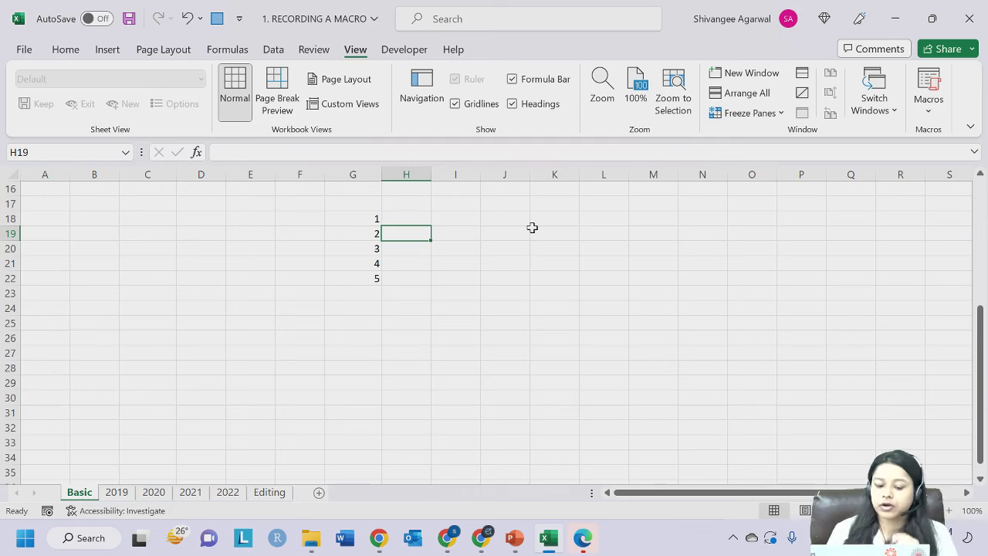
key("Up")
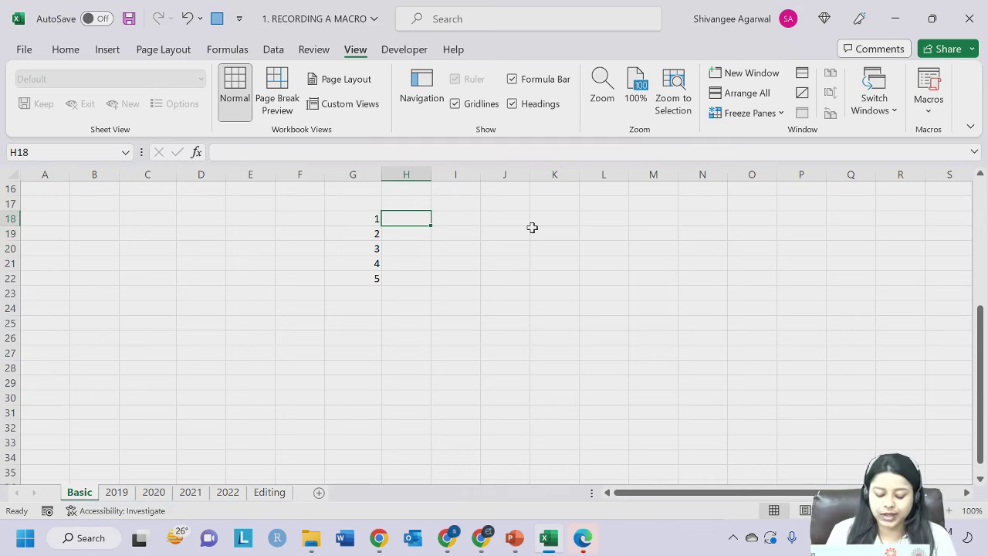
type("6")
key("Return")
key("Up")
left_click_drag(431, 224, 430, 279)
left_click_drag(410, 211, 412, 275)
left_click_drag(410, 207, 415, 278)
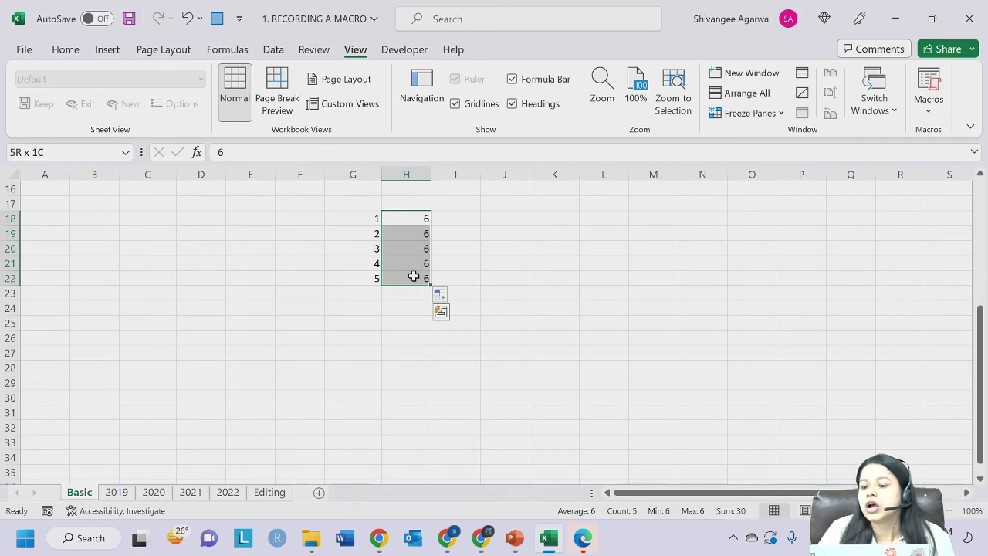
left_click(570, 263)
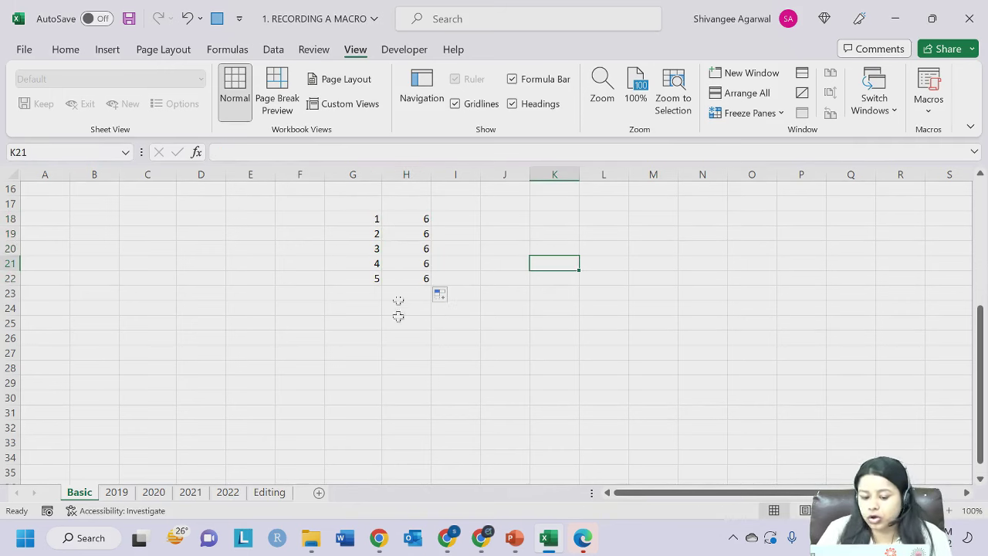
left_click_drag(358, 219, 347, 275)
left_click(349, 278)
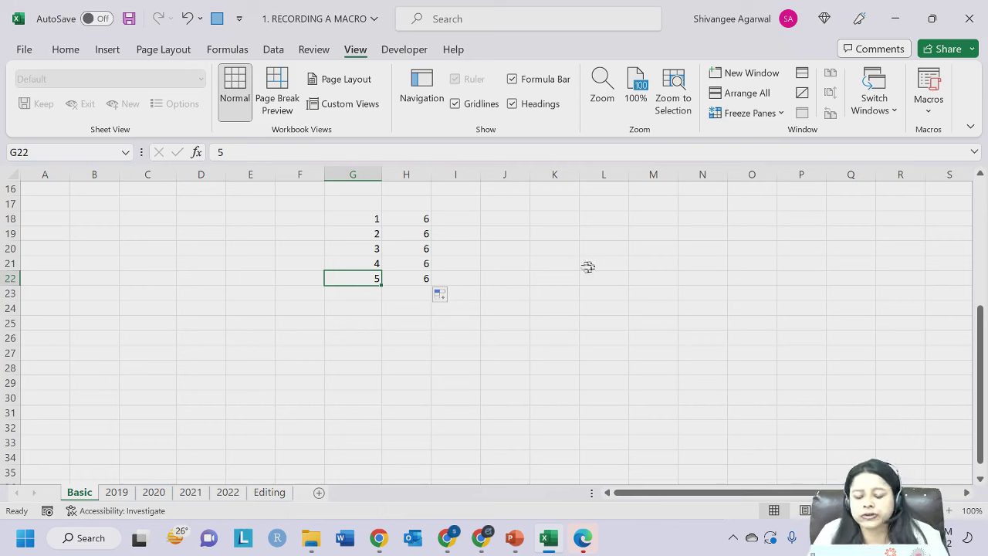
left_click(483, 244)
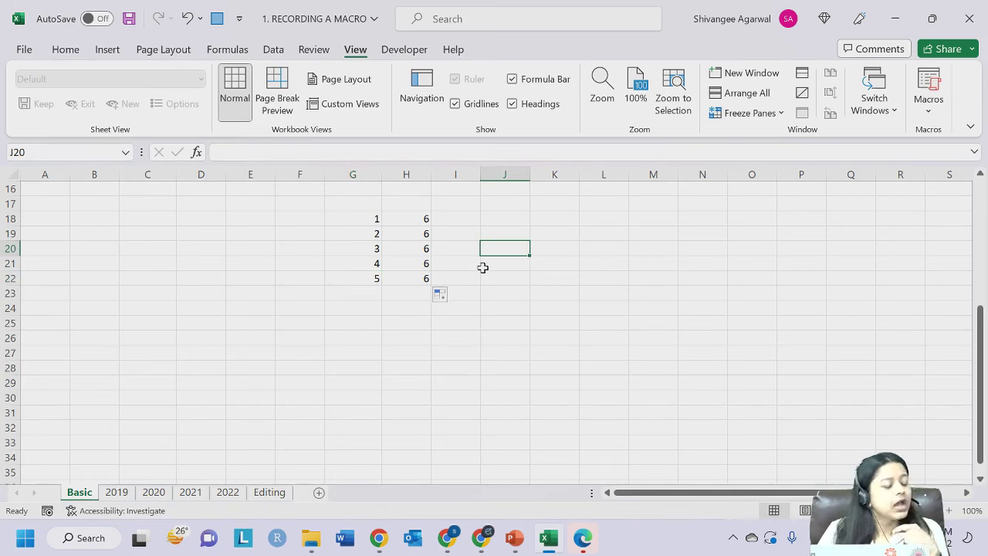
Enter the heading ctrl+d in cell H17, above the column of sixes.
left_click(398, 205)
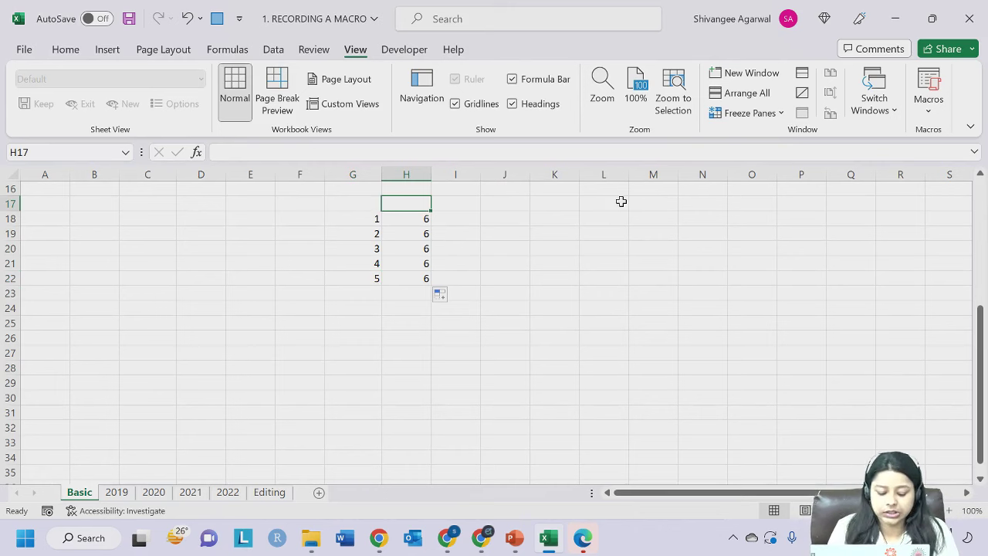
type("cr")
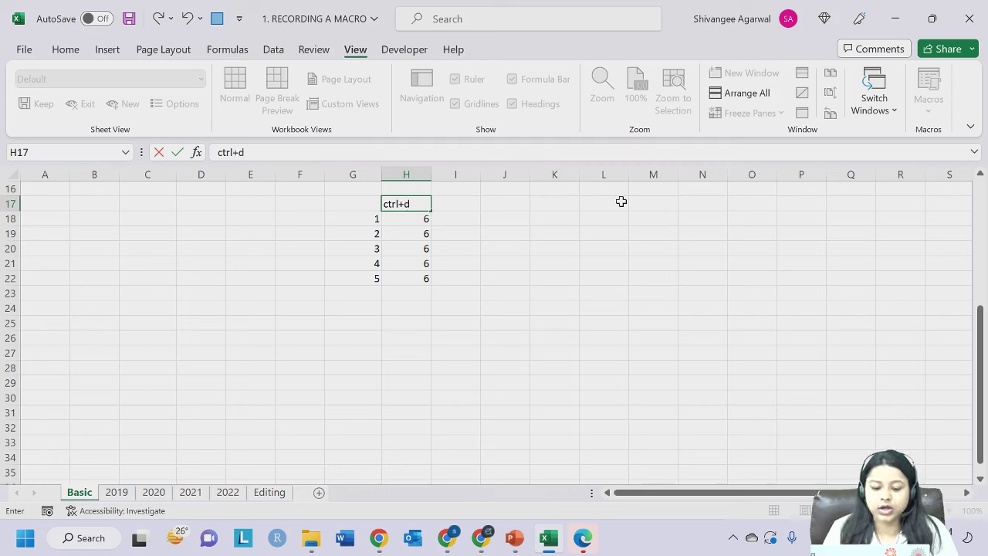
key("Return")
Enter the formula =2*G18 in cell I18.
left_click(452, 217)
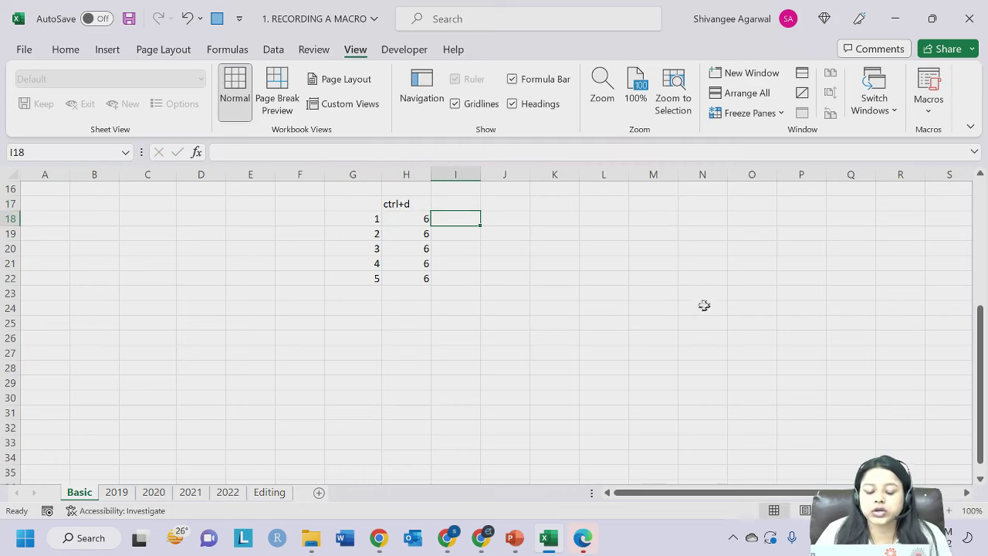
type("=")
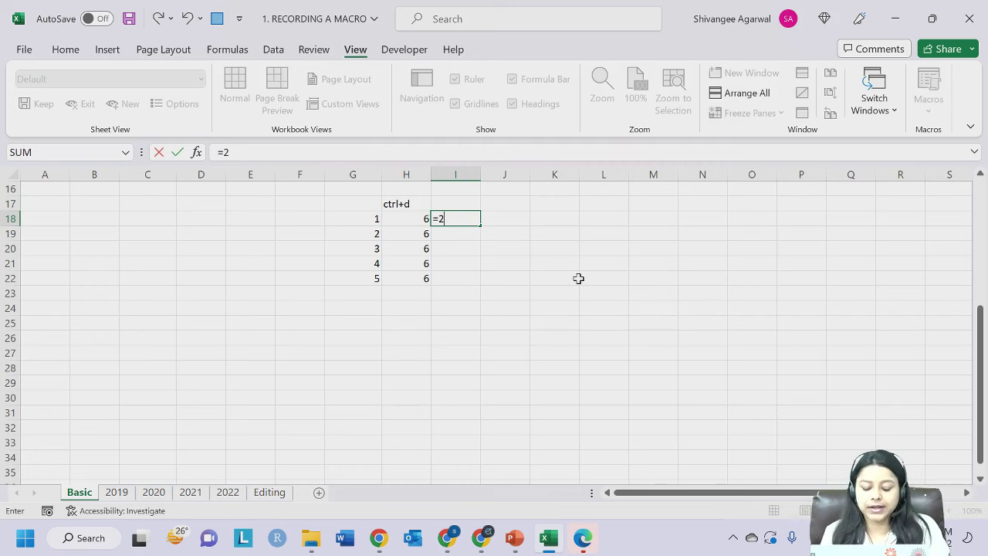
type("2*")
key("Left")
key("Left")
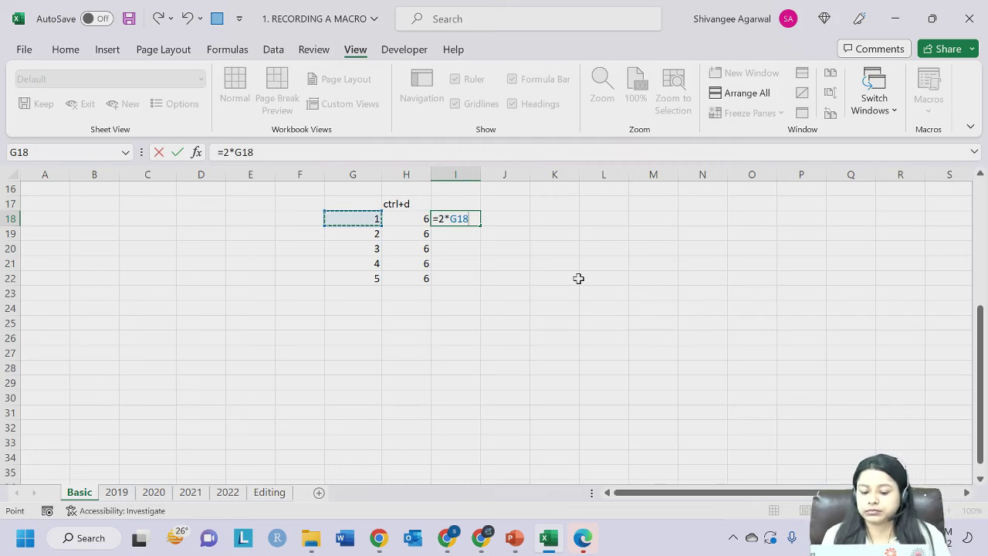
key("Return")
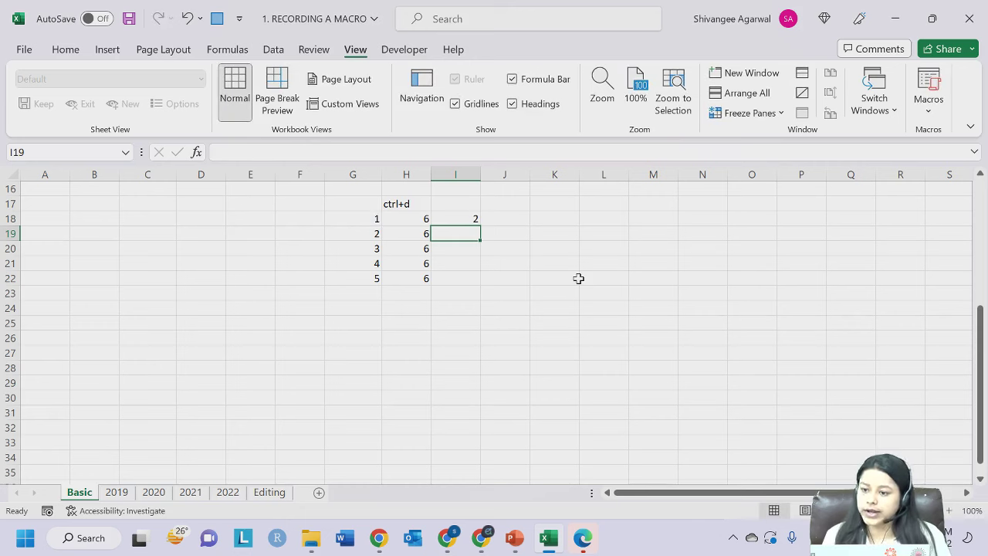
Auto-fill the I18 formula down to I22 and undo the fill.
left_click(463, 219)
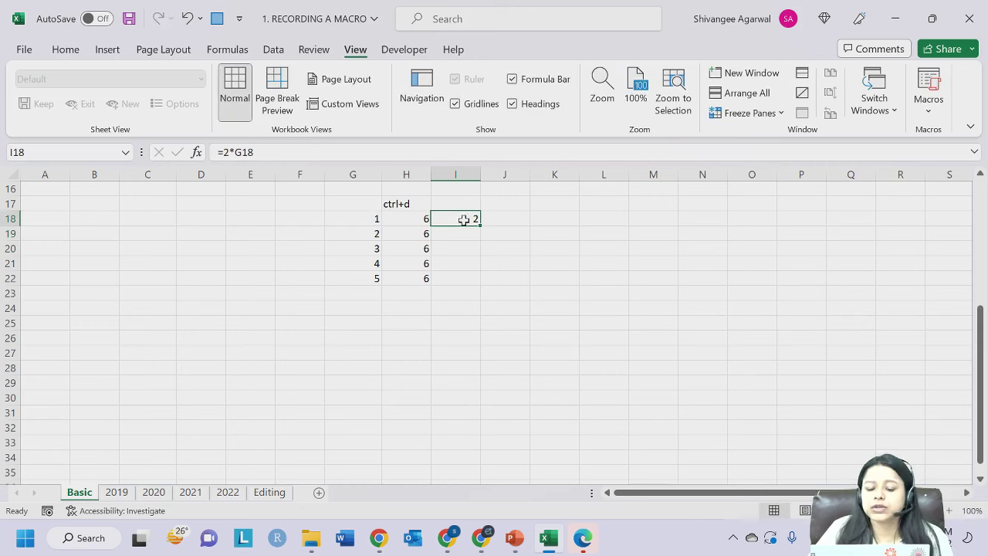
double_click(479, 226)
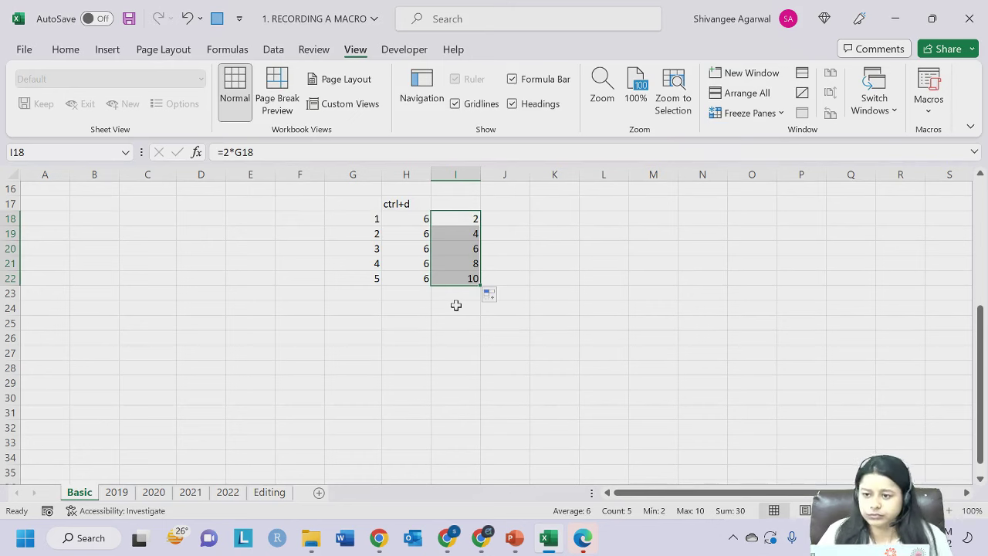
key("ctrl+z")
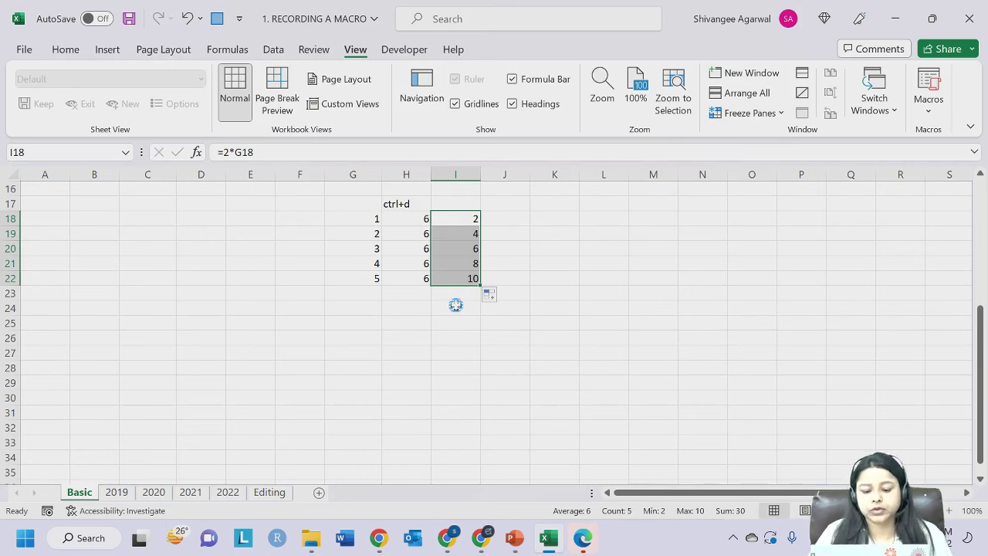
left_click(489, 245)
left_click(404, 220)
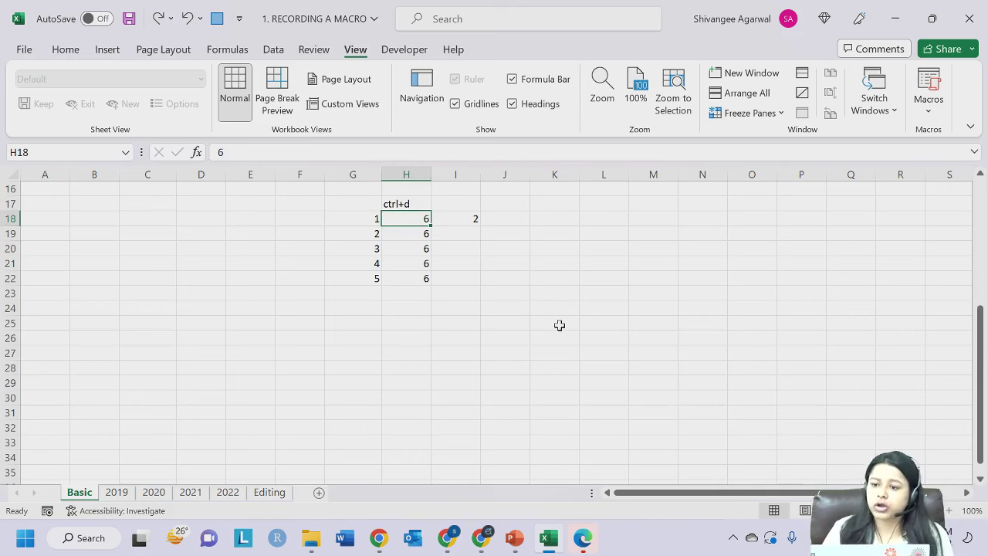
Select the range I18 to I22 and fill the doubling formula down through it.
left_click(471, 217)
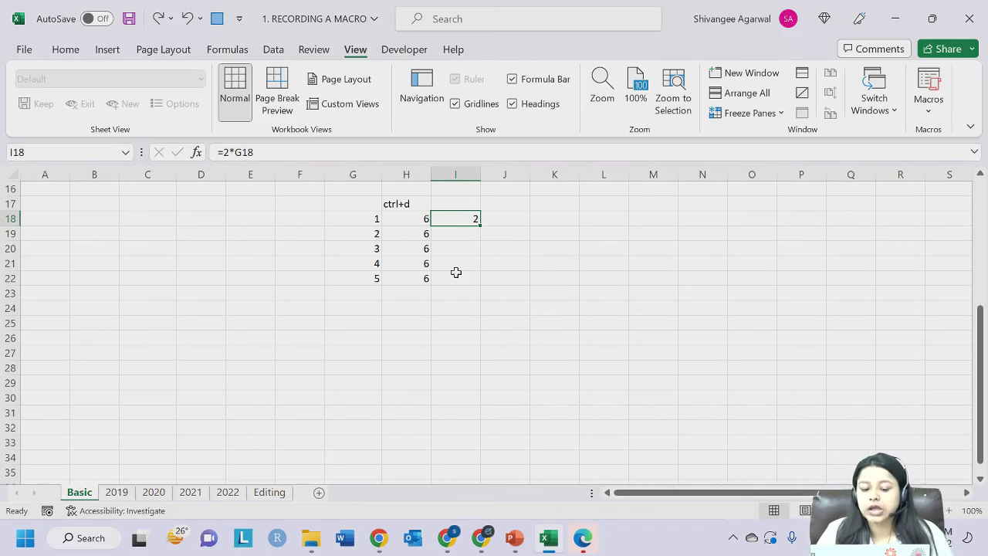
left_click_drag(453, 280, 464, 216)
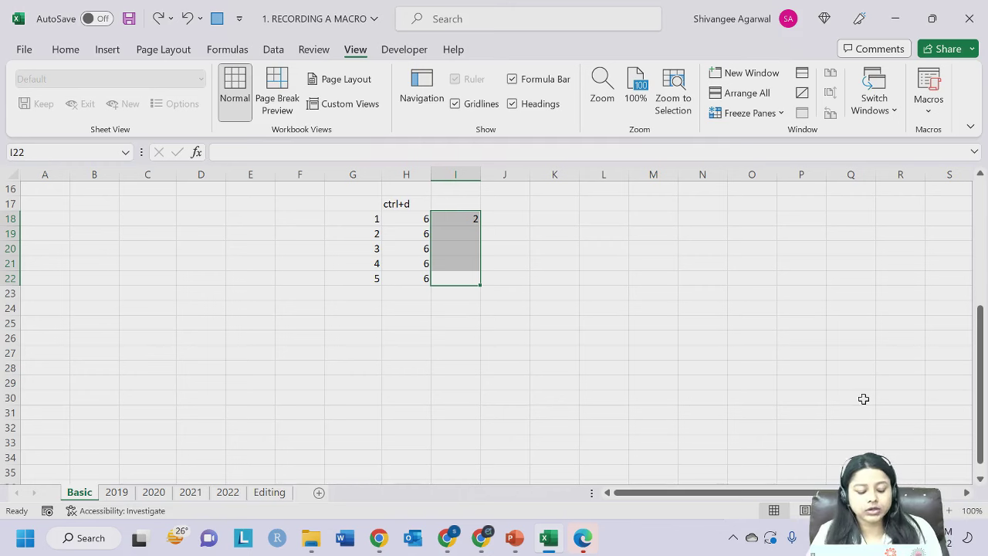
key("ctrl+d")
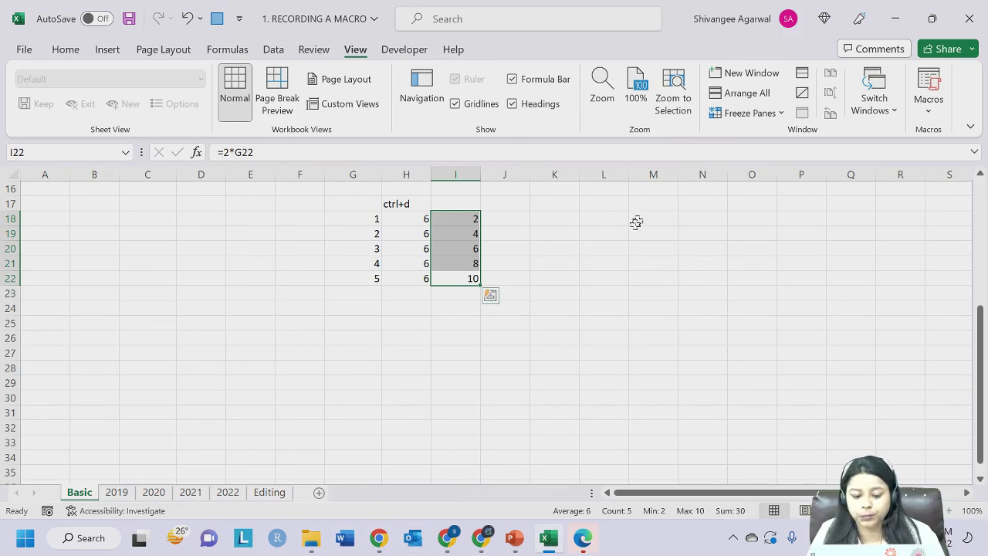
left_click(517, 233)
Check where the data ends in the Price per unit column of the 2019, 2020 and 2021 sheets.
left_click(116, 491)
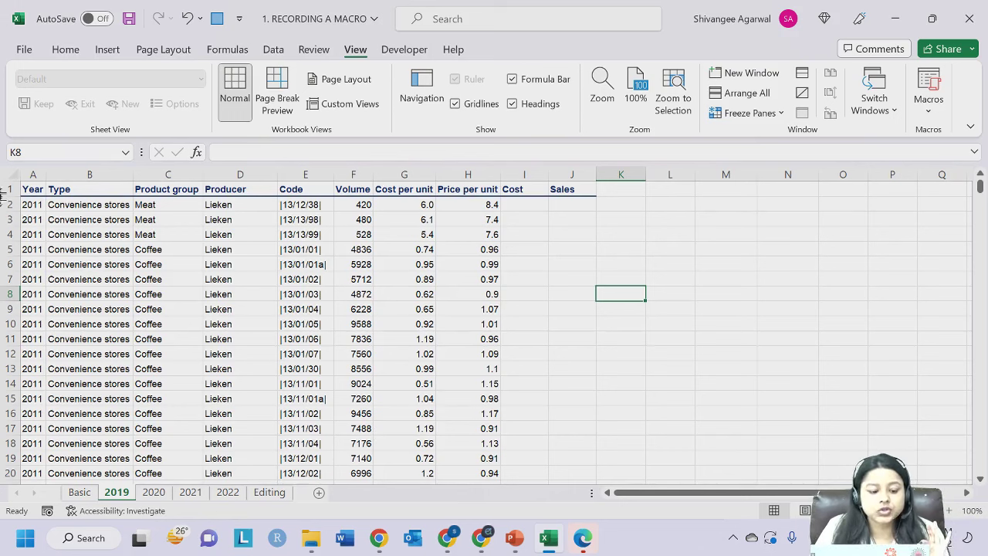
left_click(471, 203)
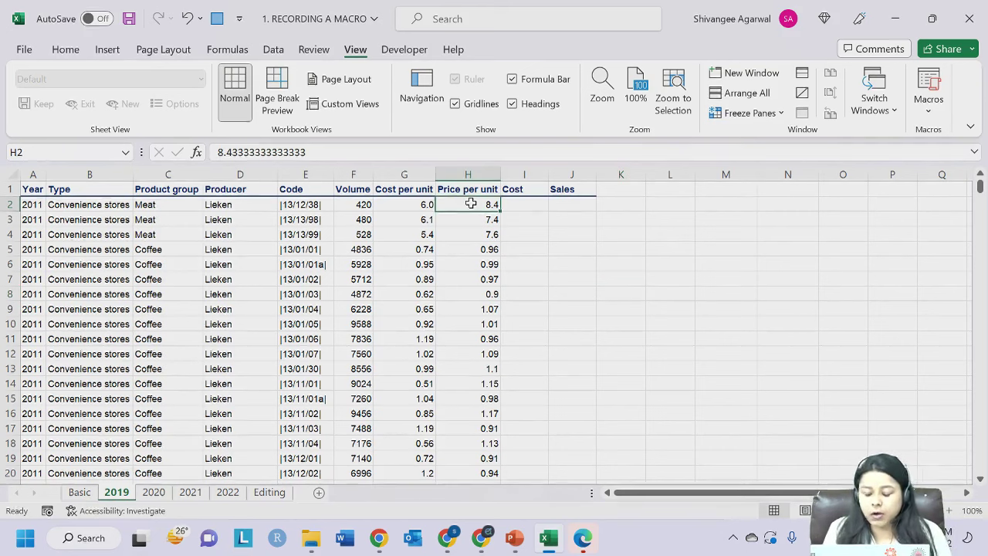
key("ctrl+Down")
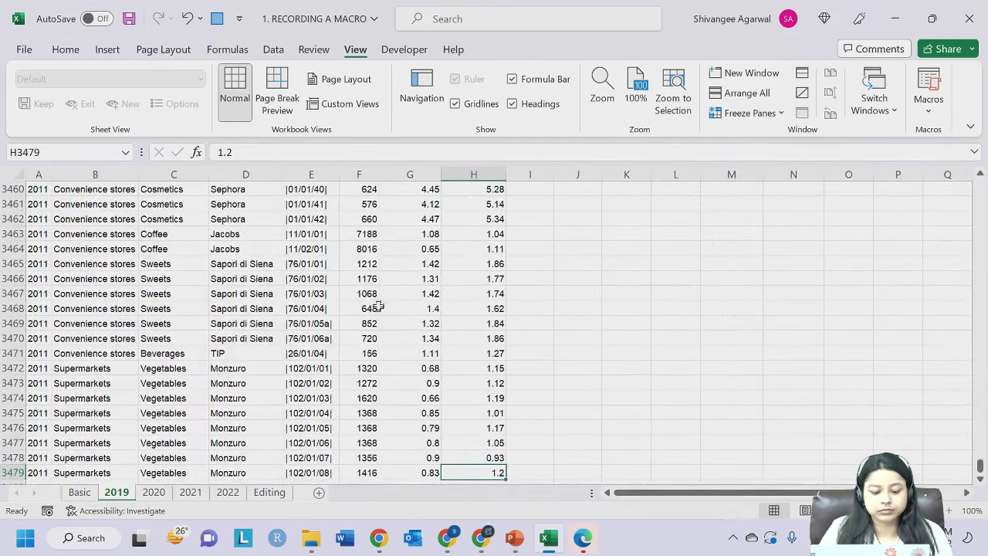
scroll(374, 306, "down", 2)
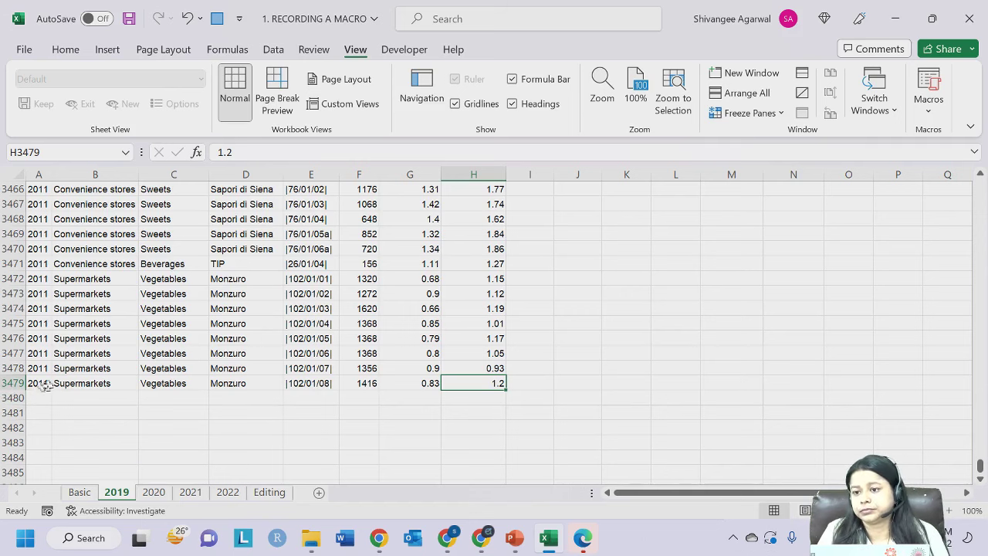
key("ctrl+Up")
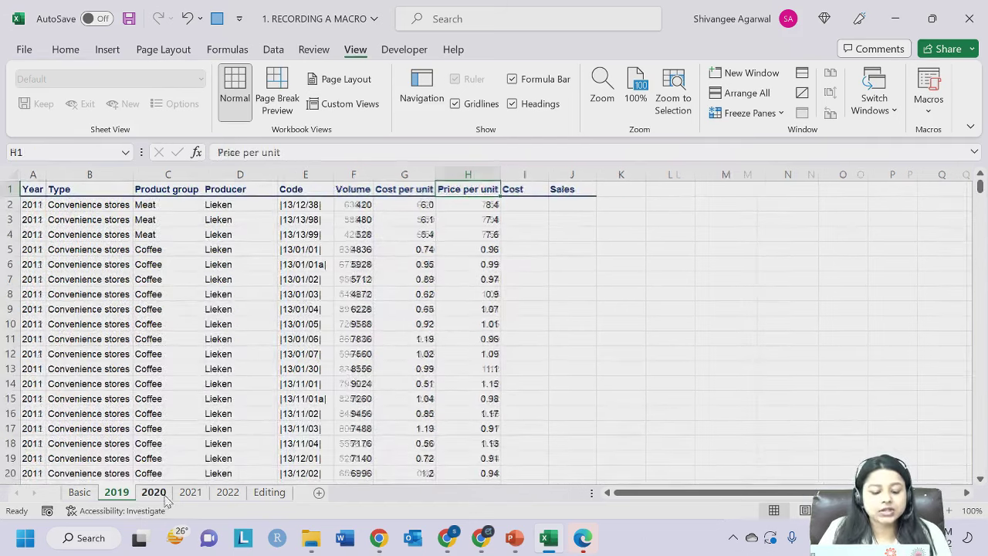
left_click(153, 492)
left_click(487, 206)
key("ctrl+Down")
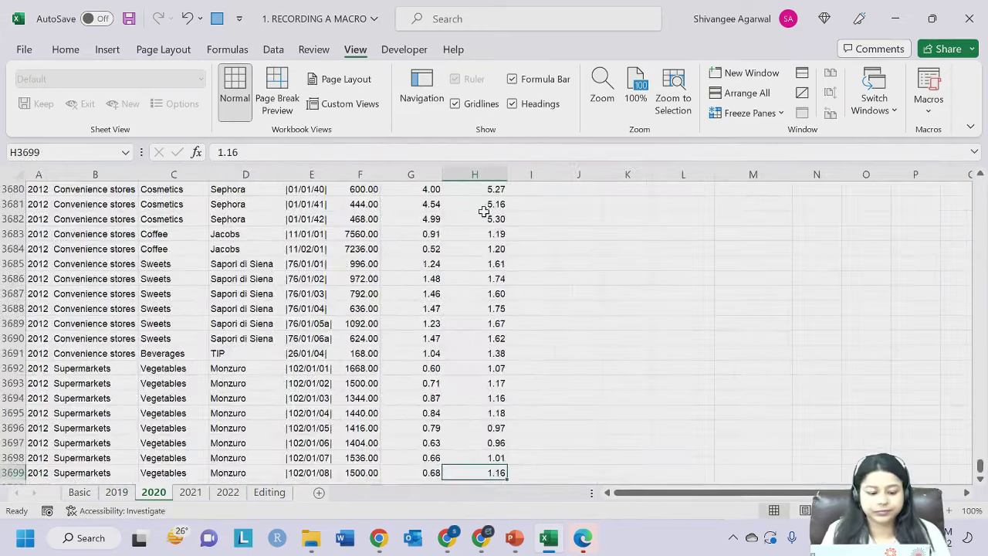
scroll(197, 450, "down", 1)
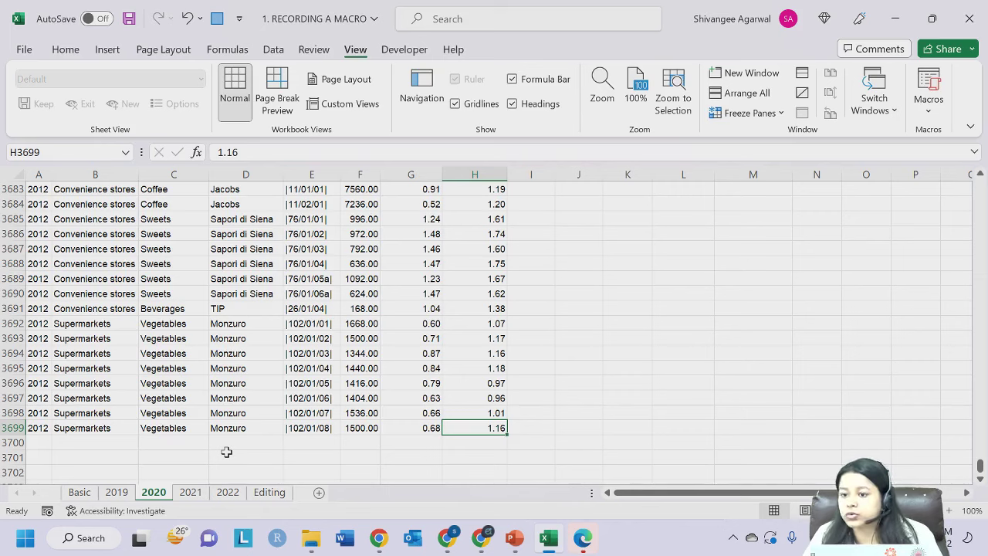
left_click(202, 496)
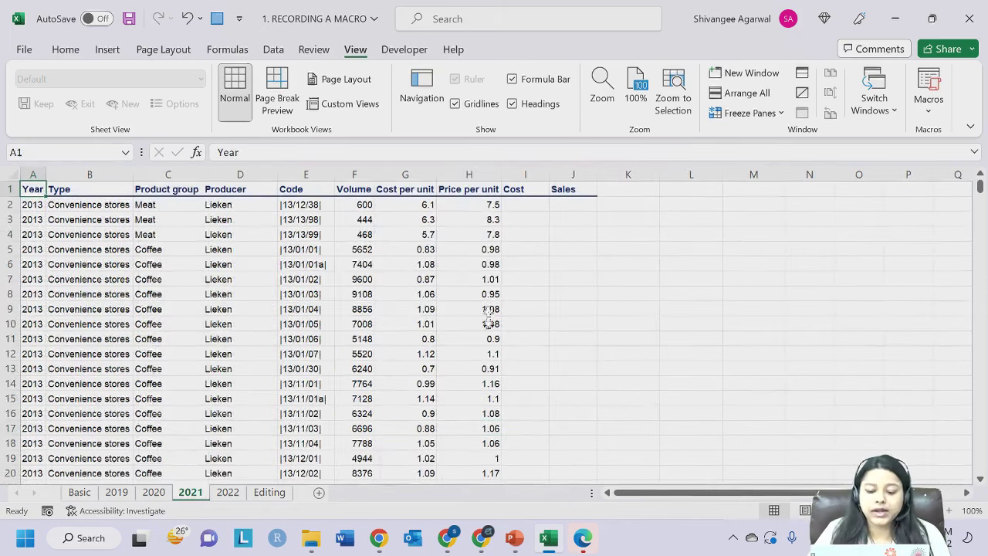
left_click(482, 208)
key("ctrl+Down")
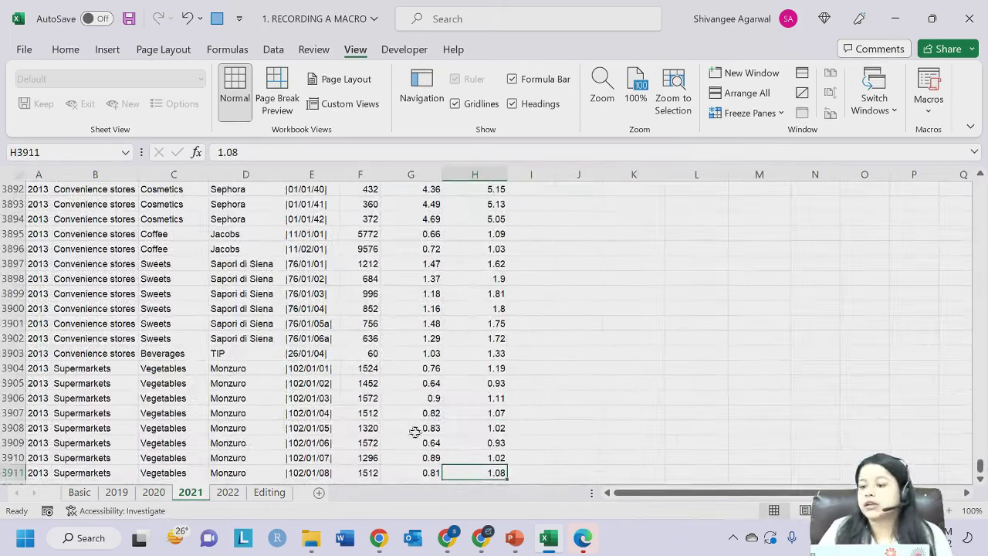
key("ctrl+Up")
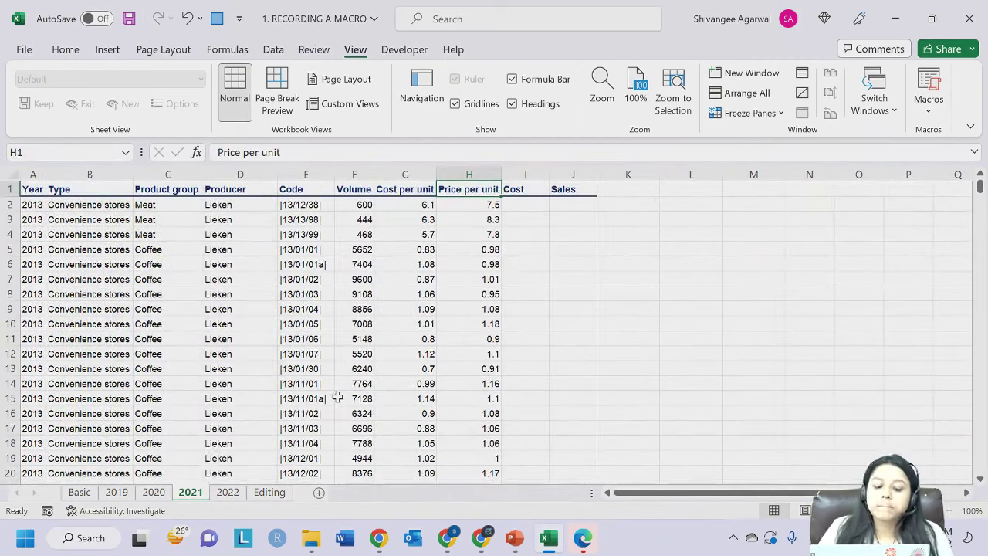
Examine the Cost and Sales columns on the 2019 sheet and the blank area beside the table.
left_click(117, 492)
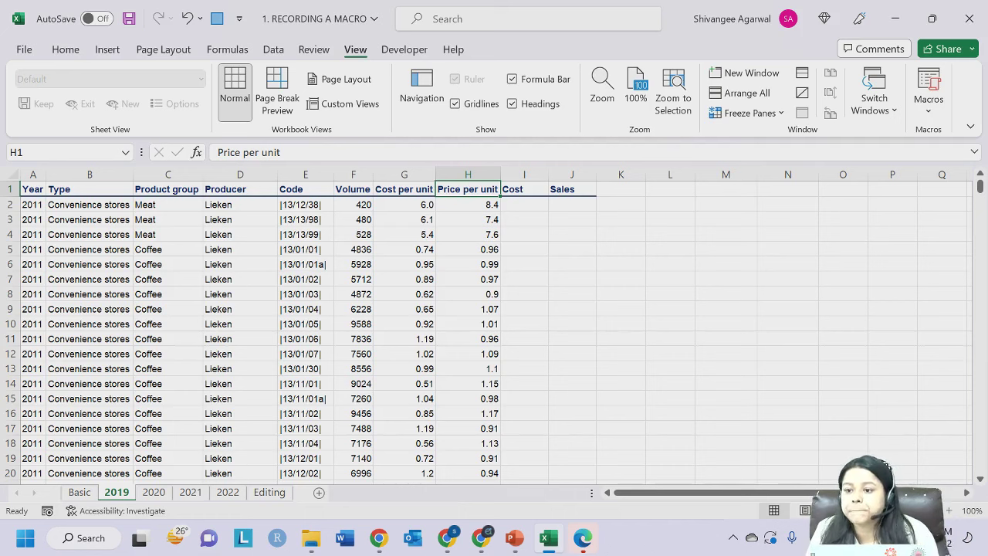
left_click(79, 492)
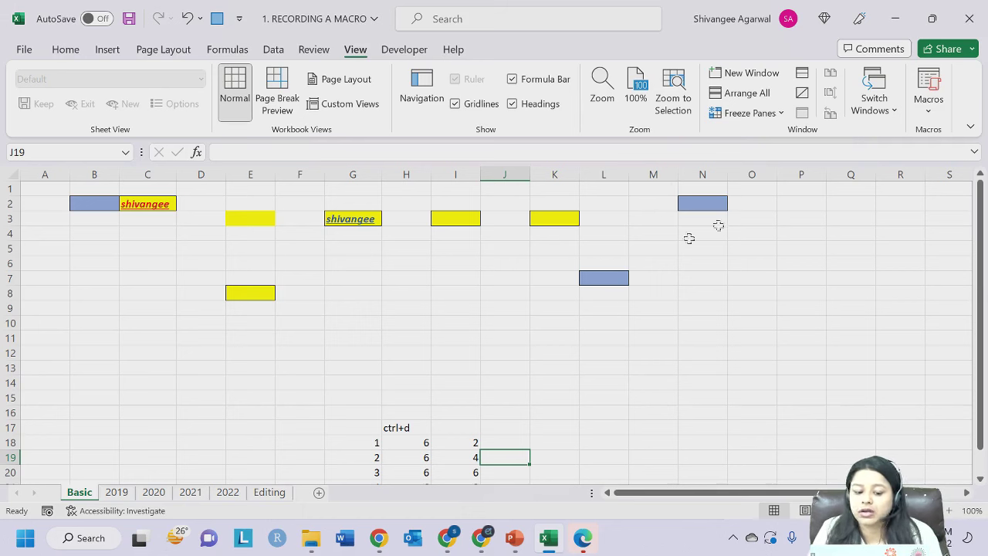
left_click(117, 492)
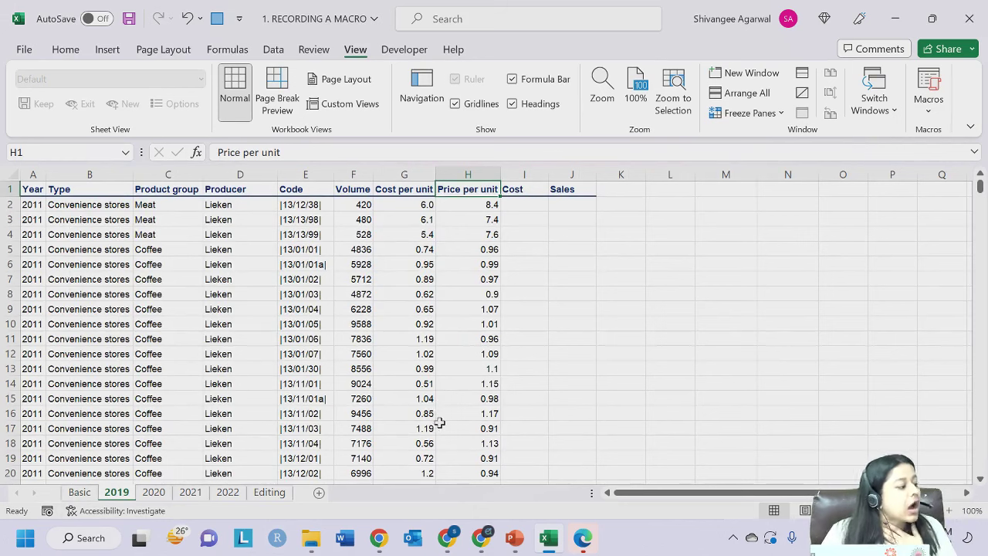
left_click_drag(531, 206, 506, 349)
left_click_drag(582, 203, 571, 383)
left_click(531, 206)
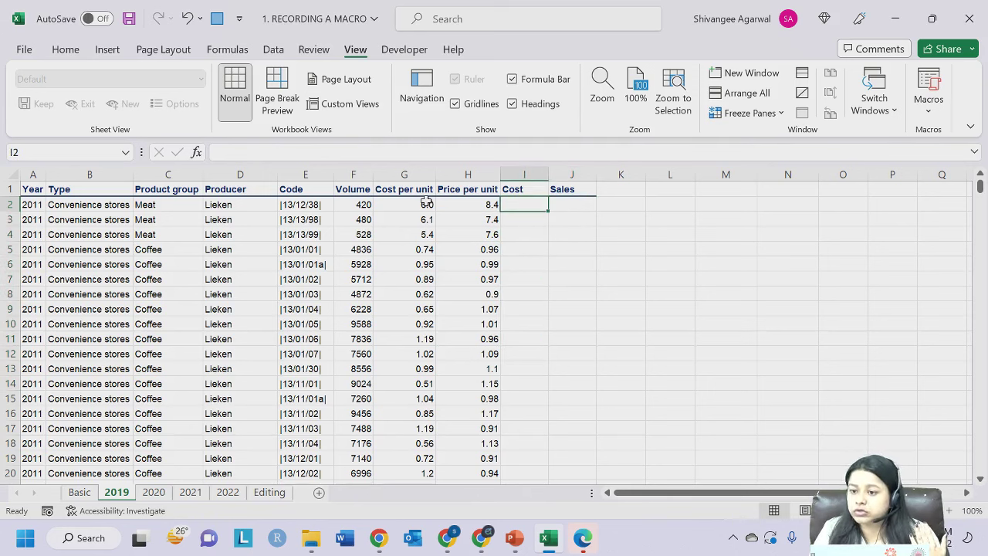
left_click(590, 202)
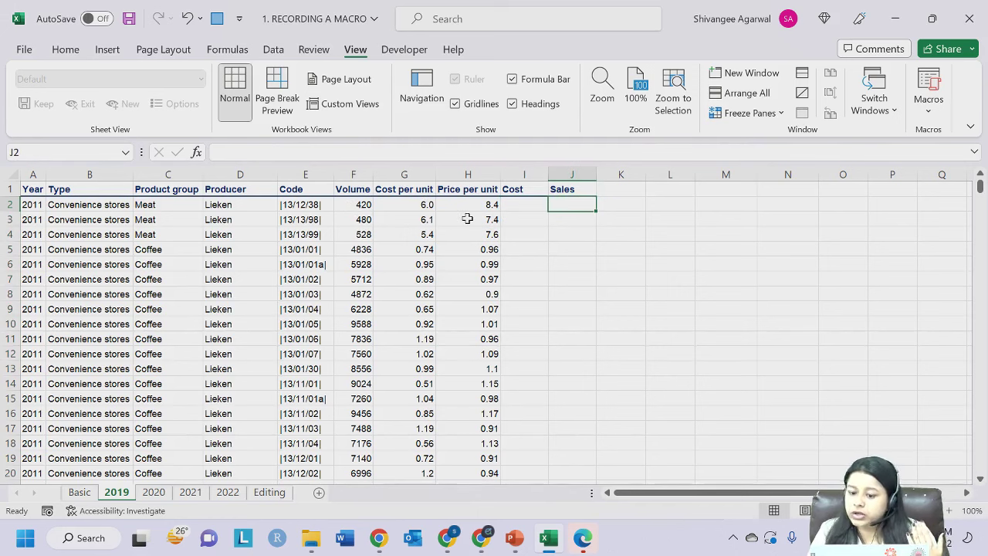
left_click_drag(664, 207, 890, 363)
left_click_drag(704, 222, 800, 274)
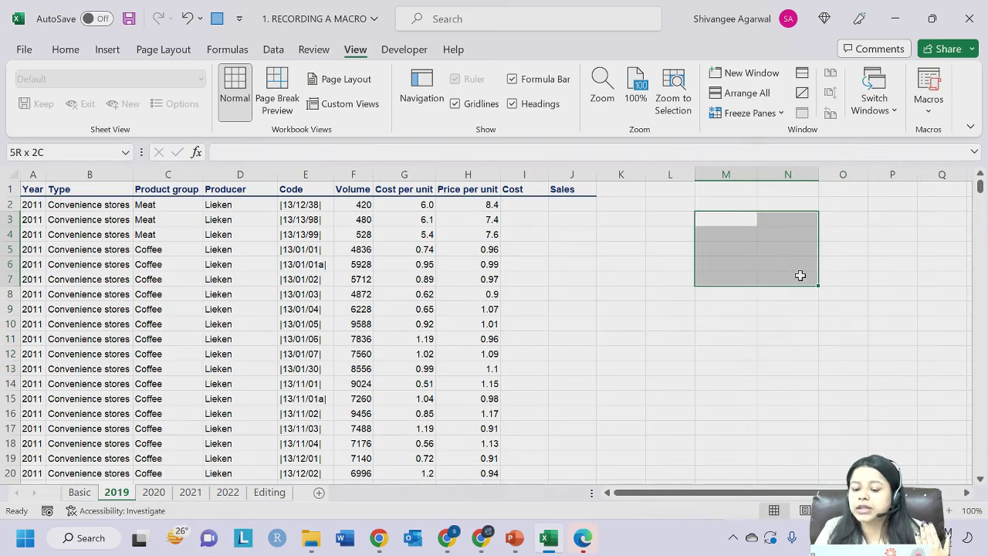
left_click(728, 242)
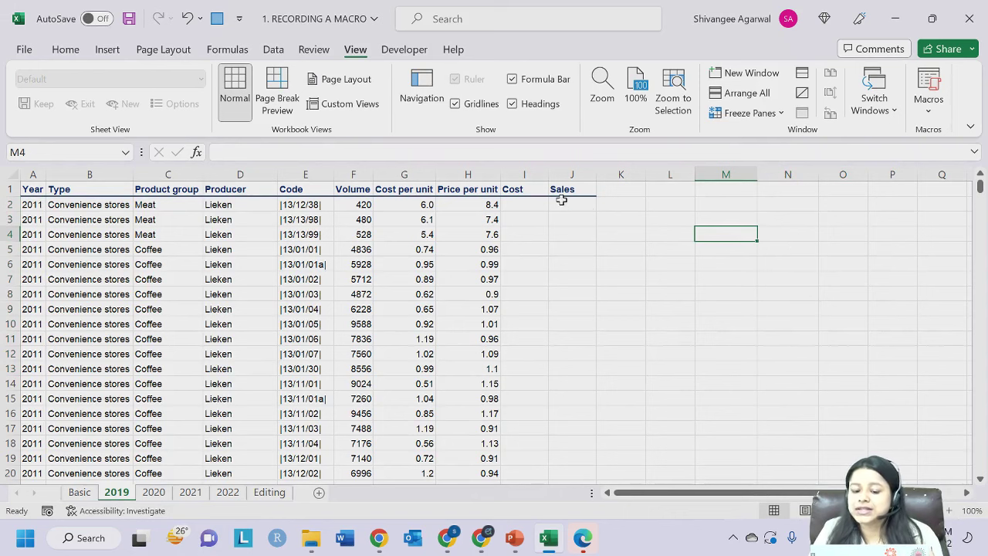
left_click_drag(561, 202, 565, 339)
left_click_drag(529, 206, 538, 357)
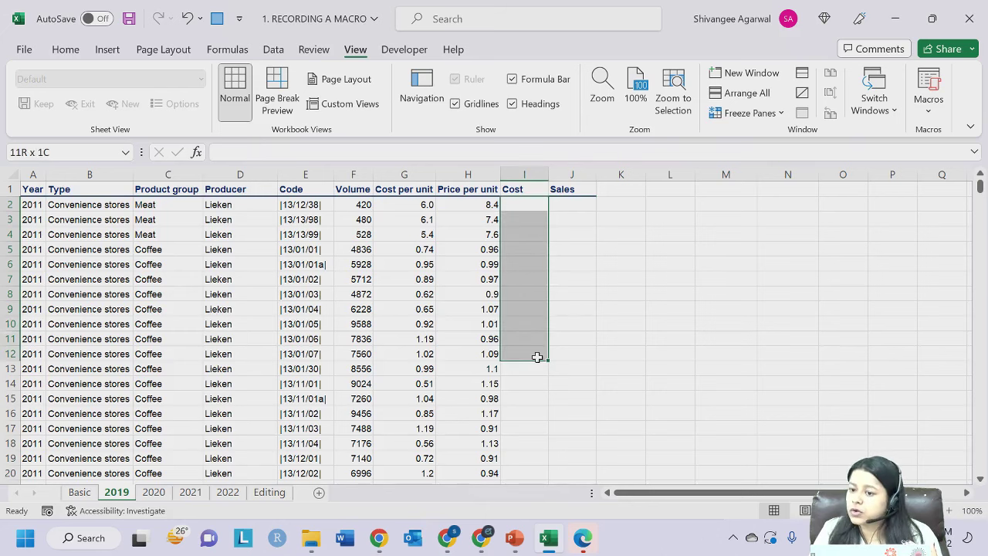
left_click(637, 222)
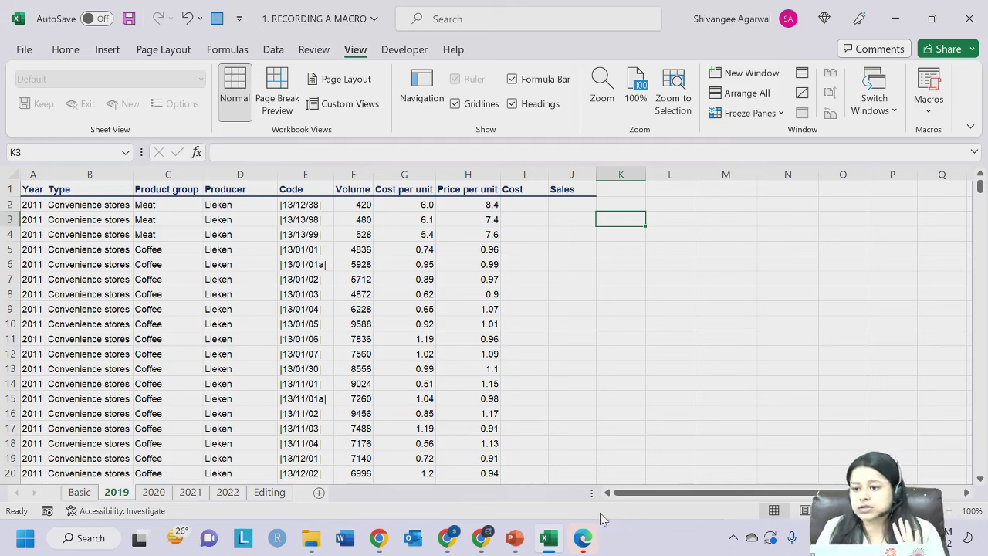
left_click(522, 173)
left_click(571, 173)
left_click_drag(670, 204, 803, 236)
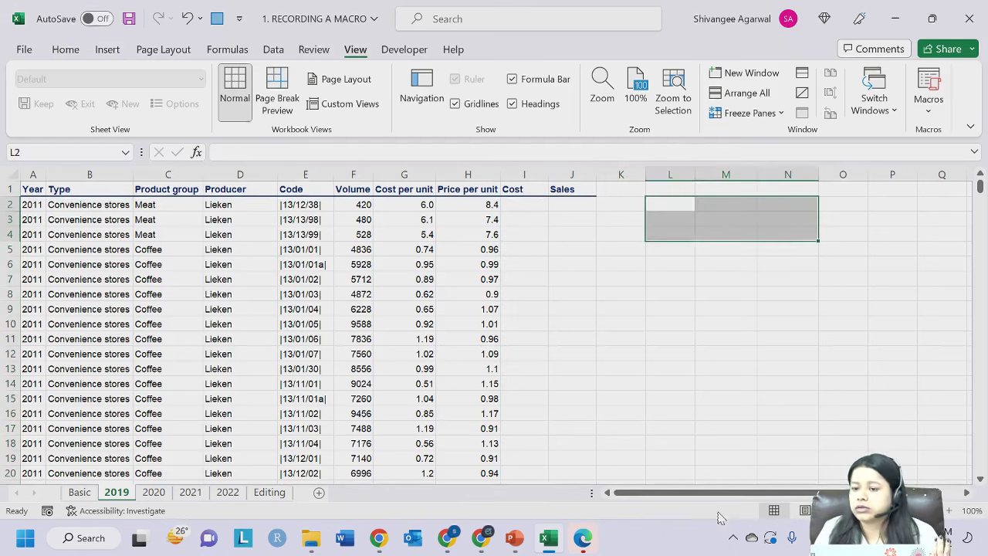
left_click(739, 442)
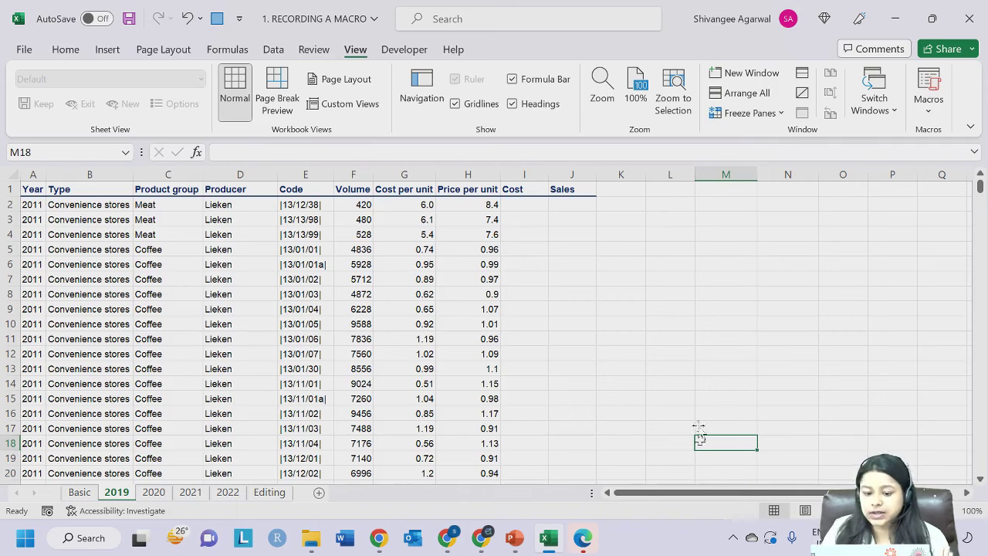
Start recording a macro named demo4, stored in This Workbook, from the first empty Cost cell I2 on the 2019 sheet.
left_click(515, 209)
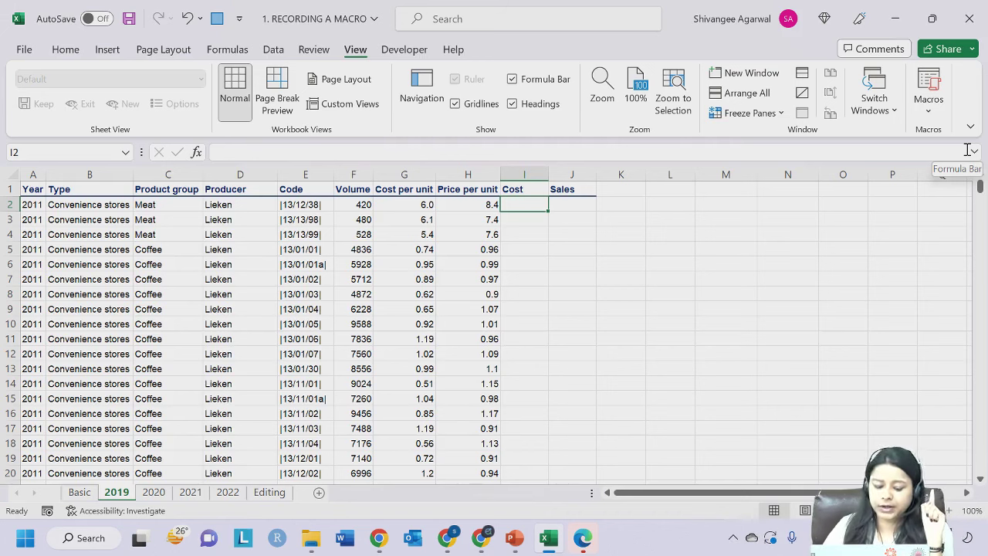
left_click(929, 106)
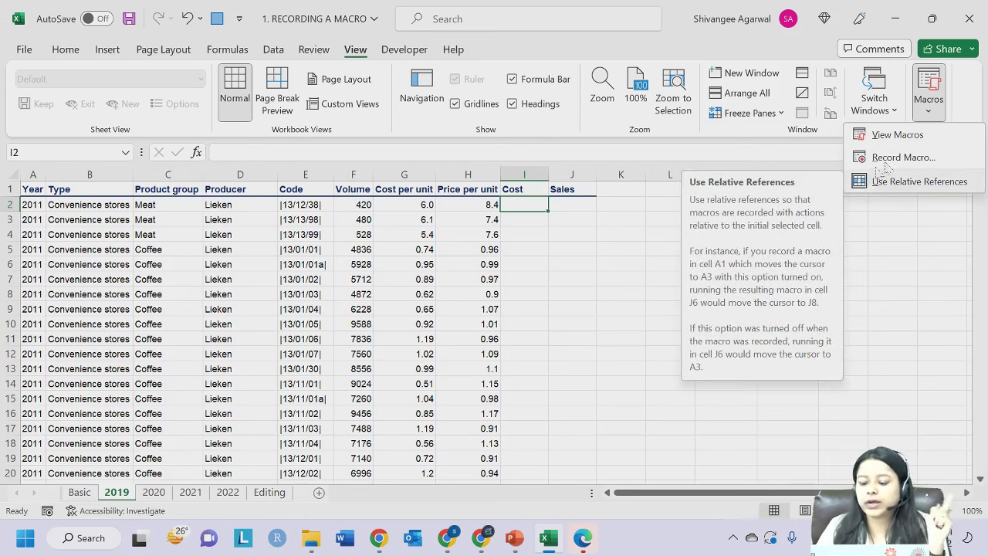
left_click(513, 206)
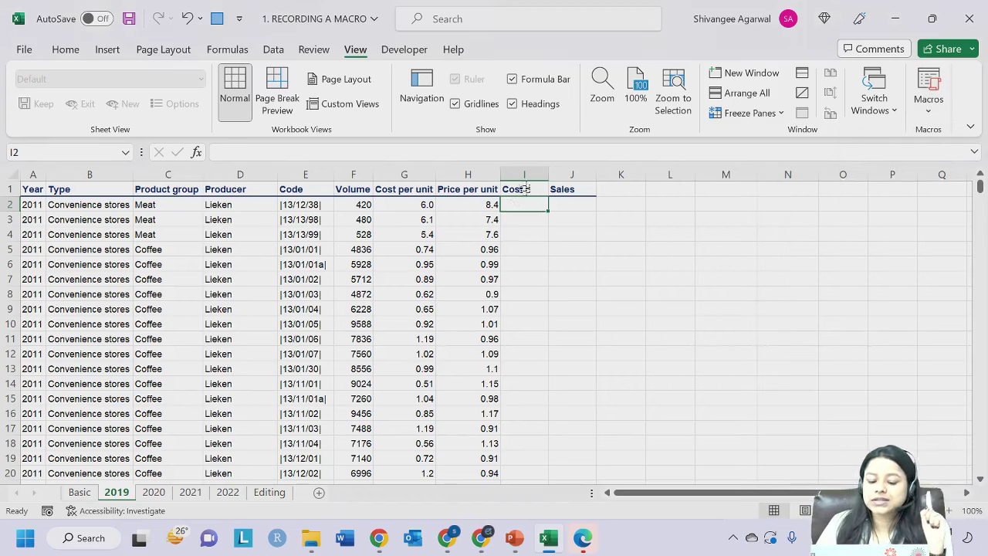
left_click(930, 112)
left_click(933, 157)
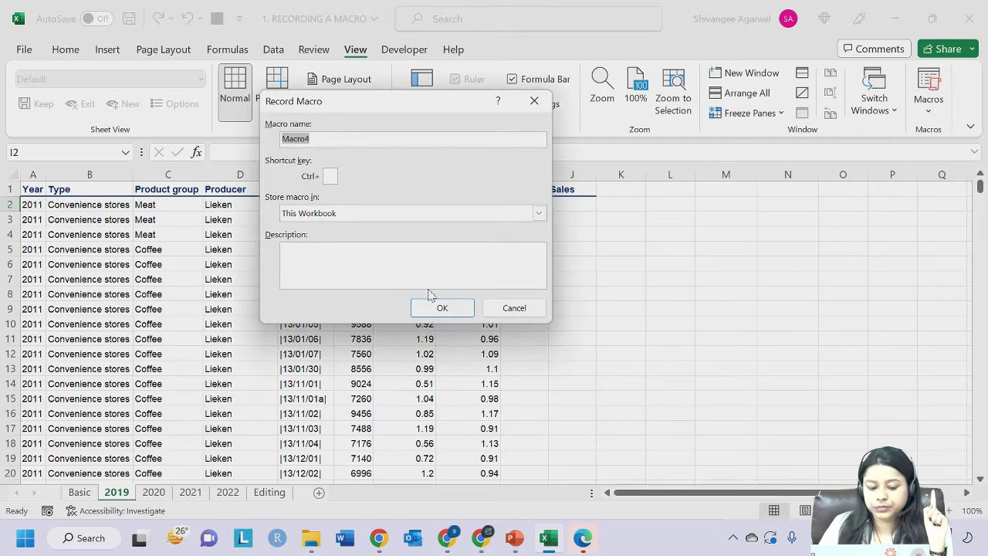
left_click_drag(438, 99, 704, 76)
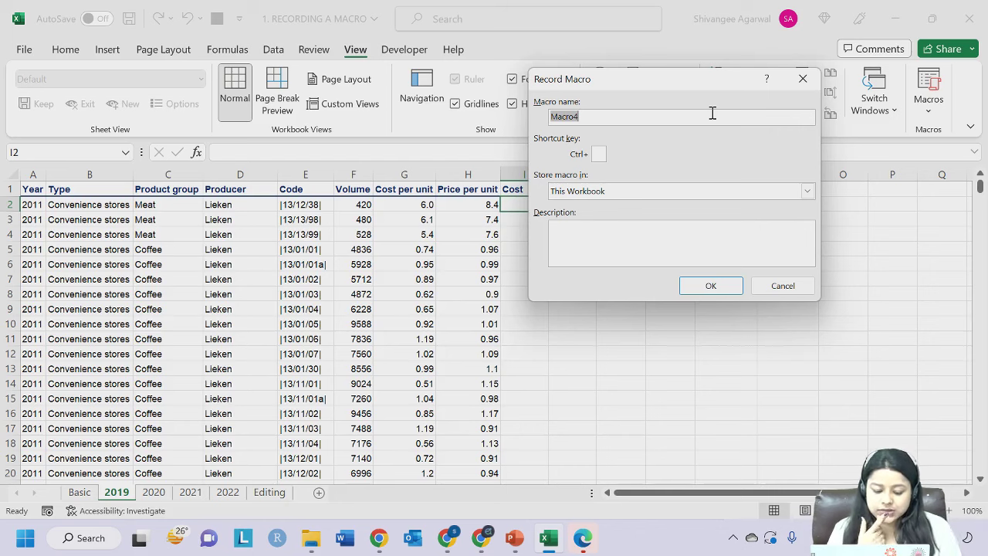
type("demo4")
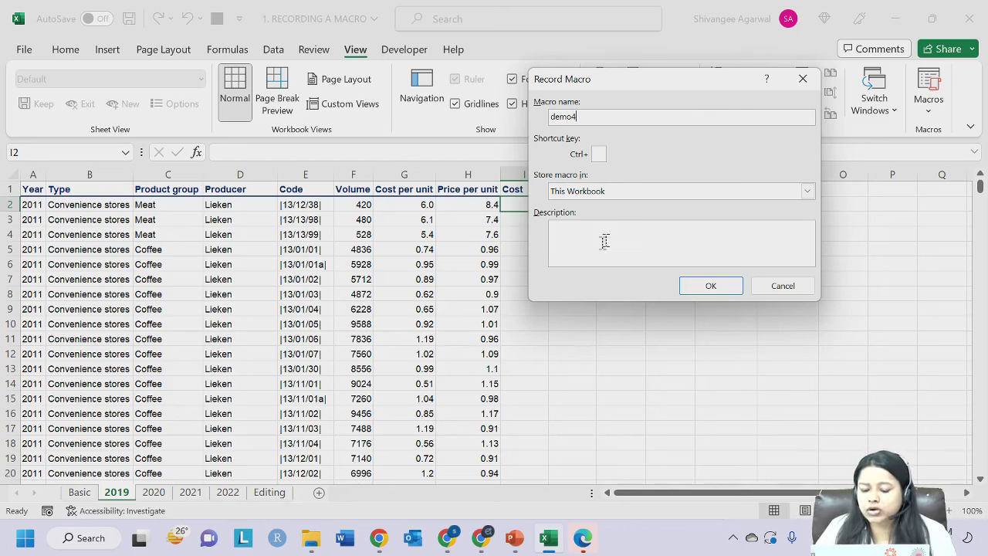
left_click(731, 285)
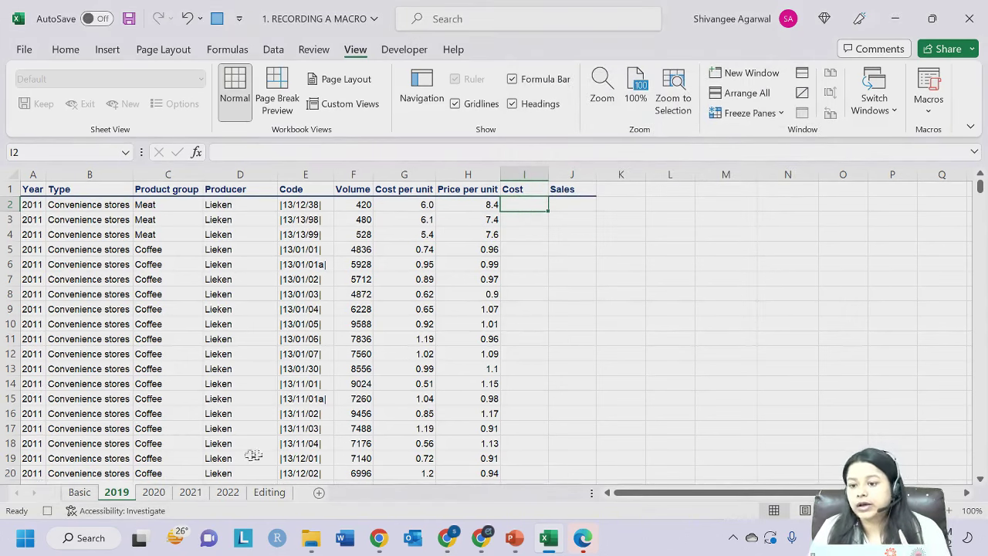
Enter the formula =F2*G2 in I2 to multiply Volume by Cost per unit.
type("=")
key("Left")
key("Left")
key("Left")
type("*")
key("Left")
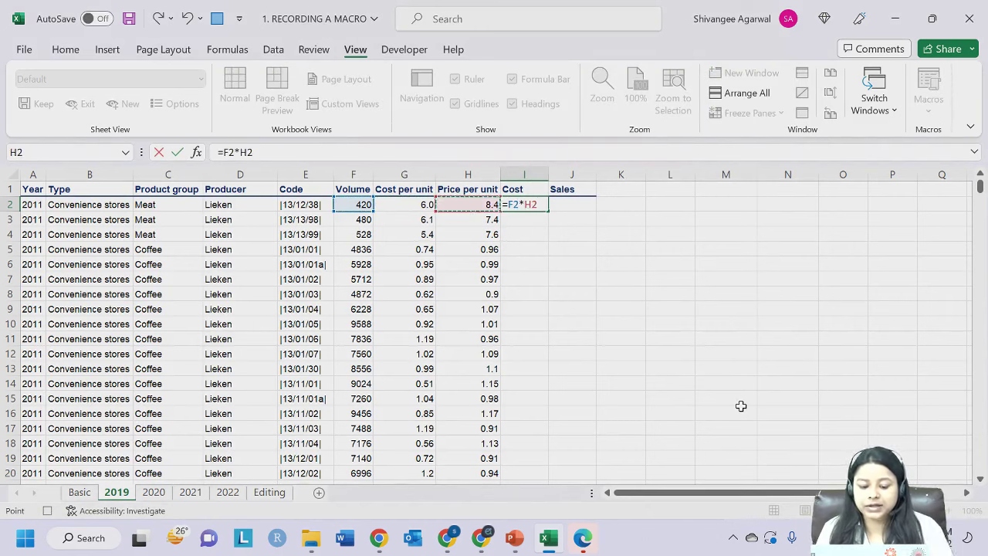
key("Left")
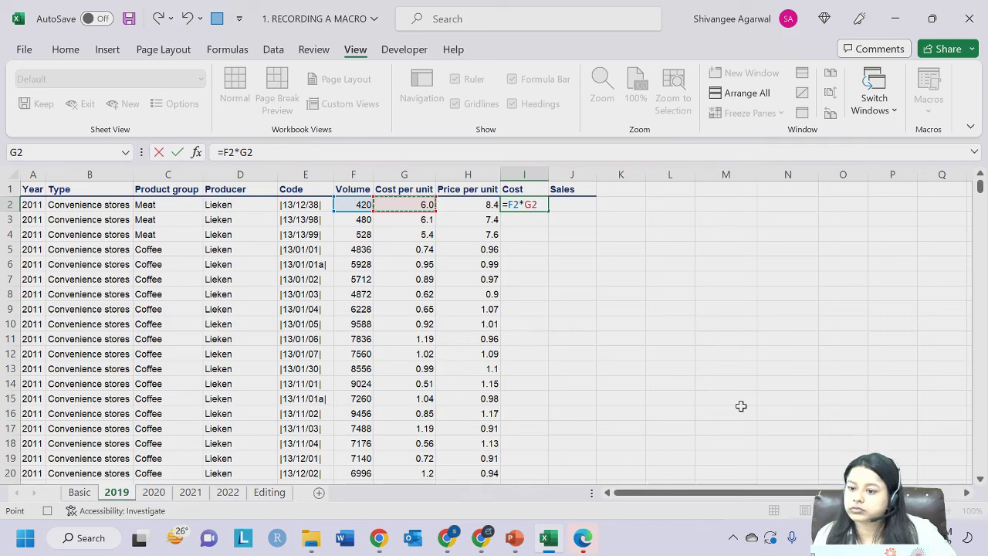
key("Return")
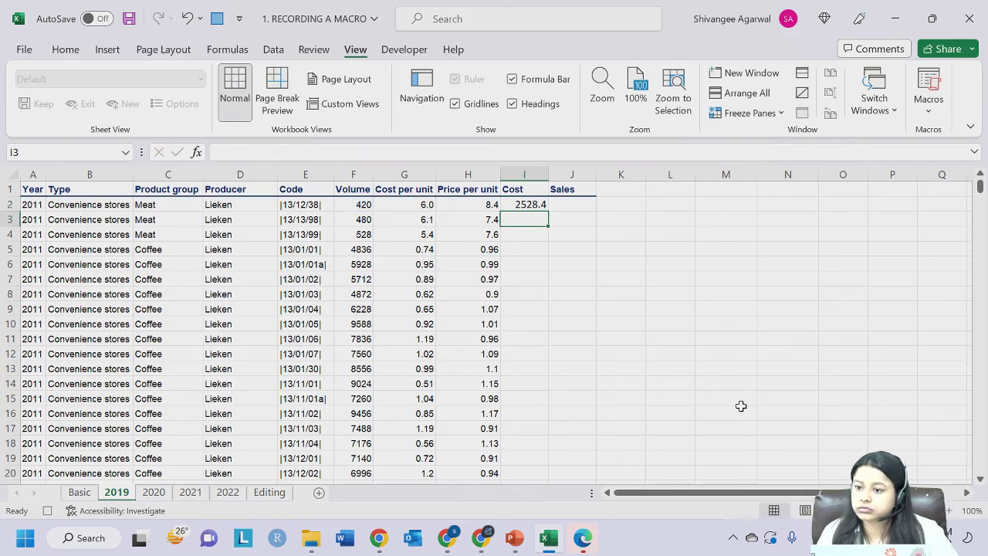
Fill the I2 formula down the Cost column to the end of the 2019 data and stop the macro recording.
left_click(528, 202)
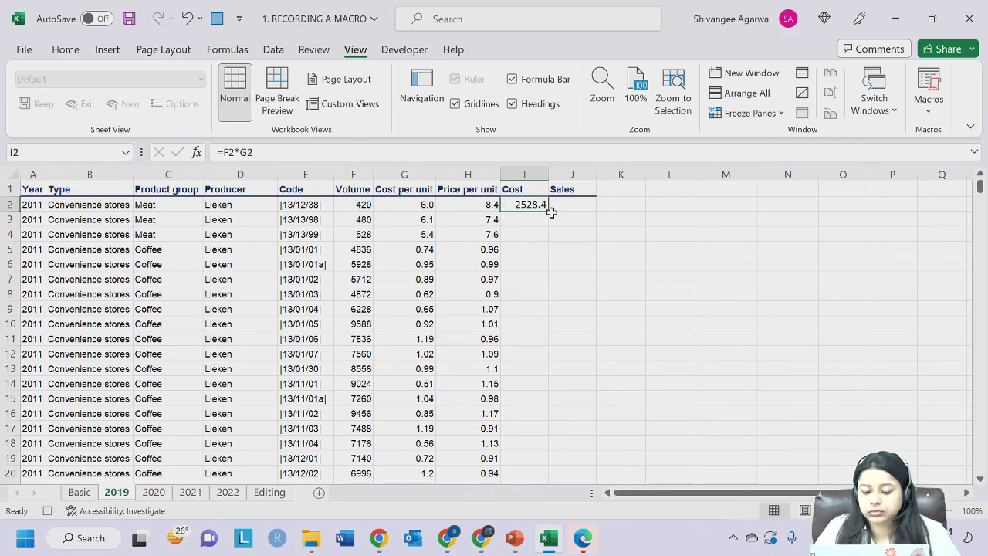
double_click(551, 210)
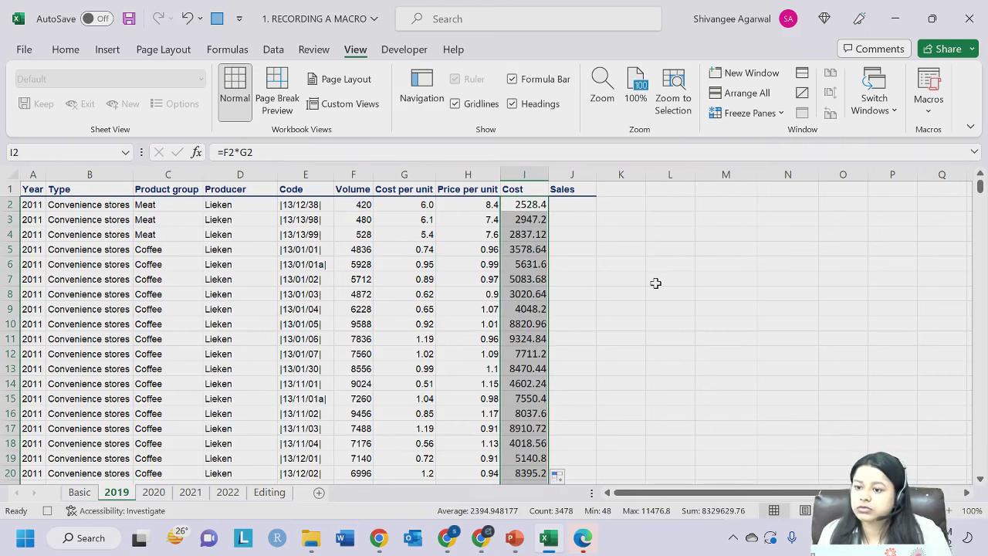
key("shift+BackSpace")
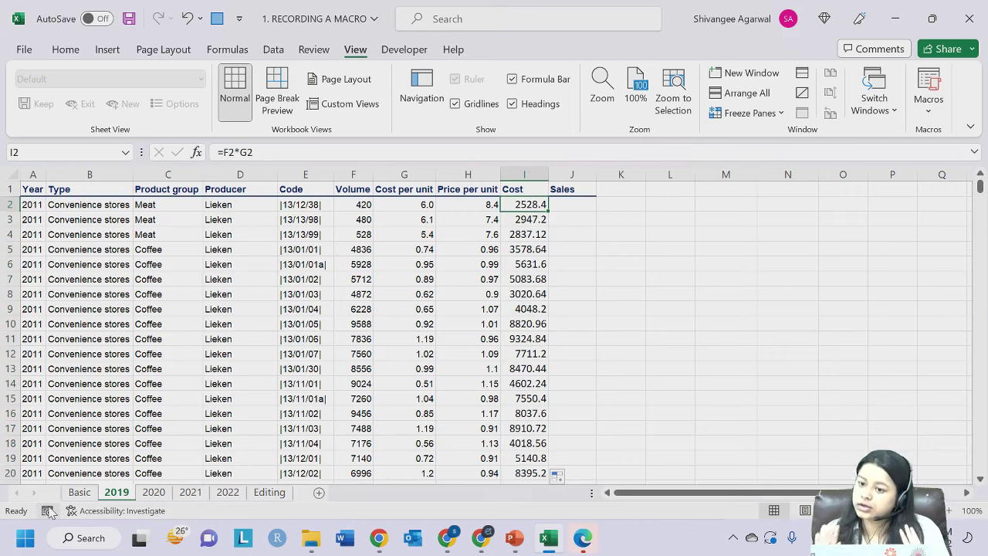
key("ctrl+Down")
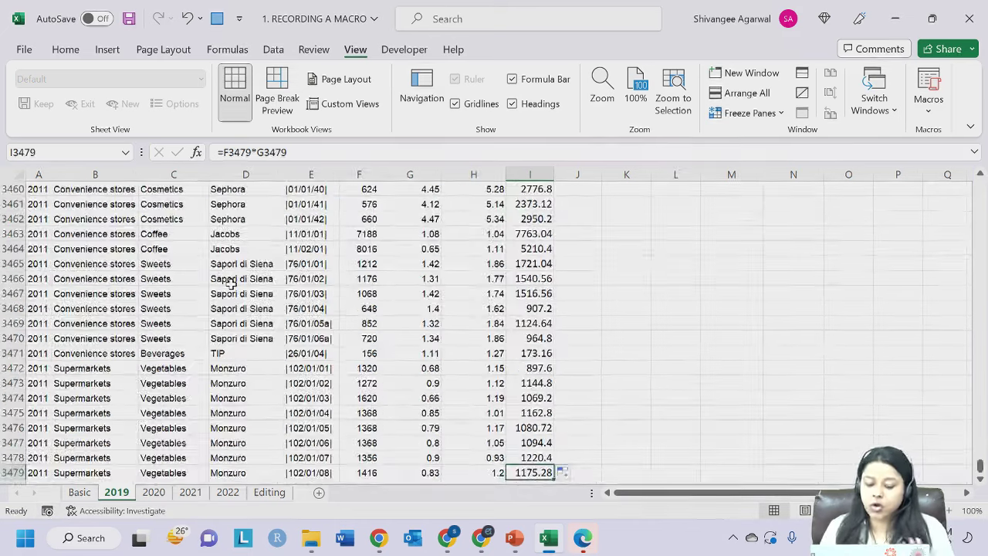
key("ctrl+Up")
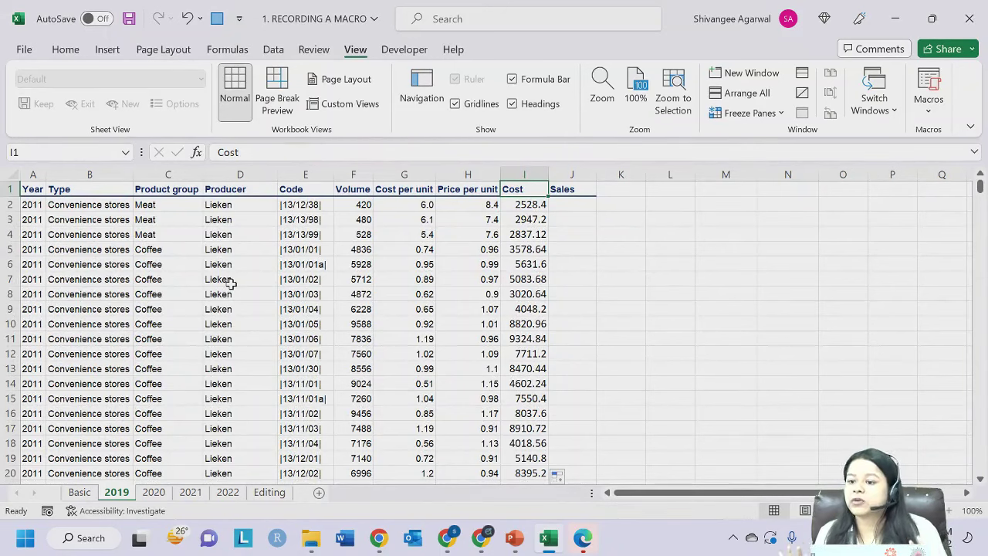
left_click(527, 205)
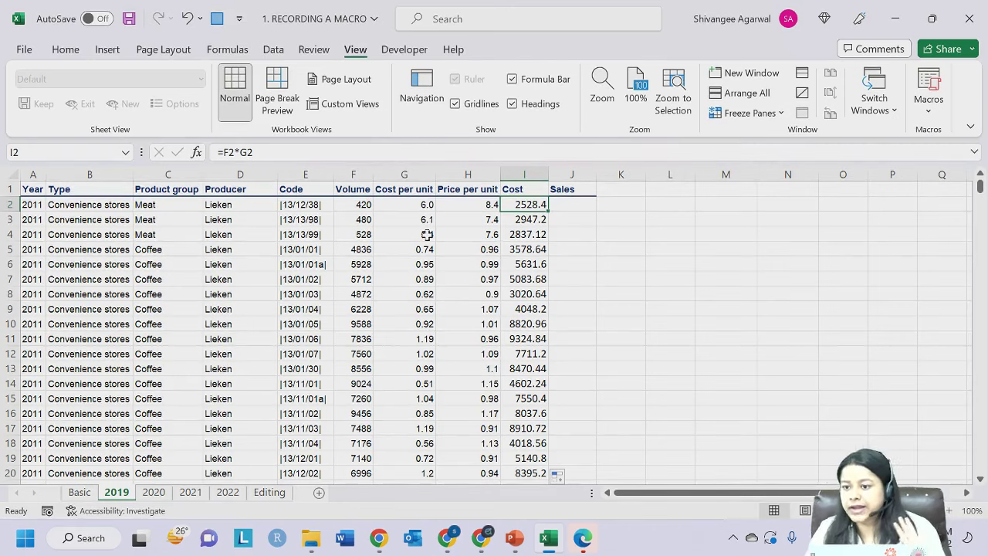
Run the demo4 macro from cell I2 of the 2020 sheet.
left_click(153, 492)
key("ctrl+Up")
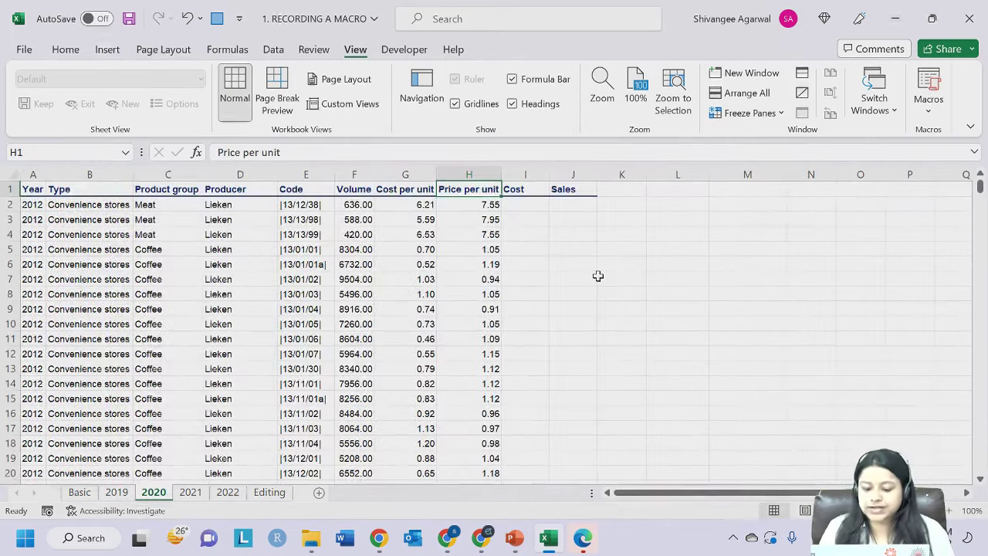
left_click(540, 205)
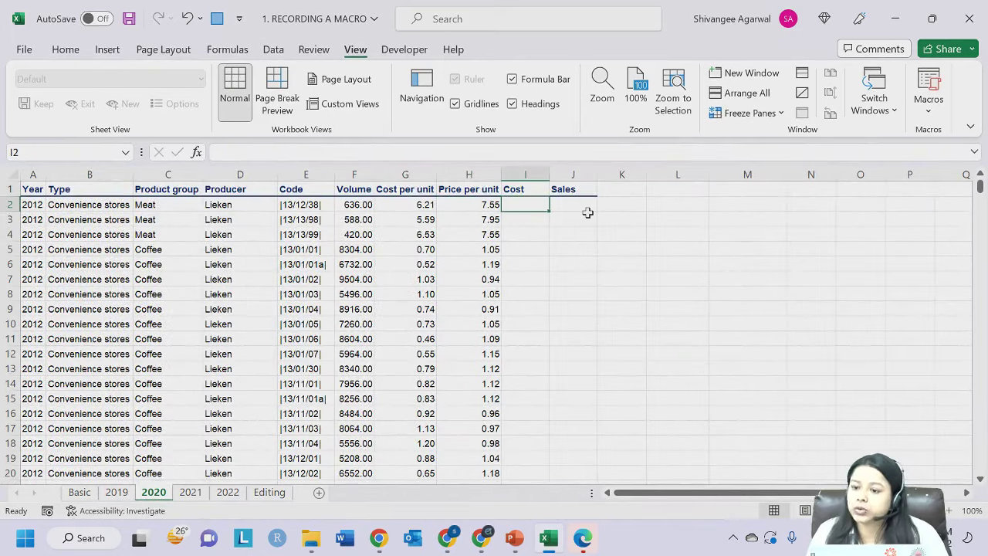
left_click(929, 96)
left_click(897, 135)
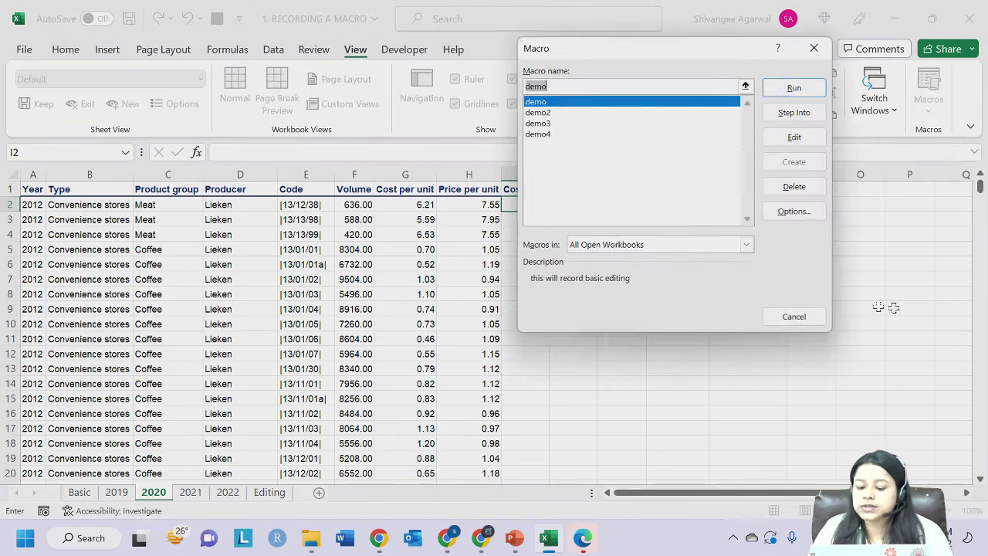
left_click(538, 134)
left_click(806, 88)
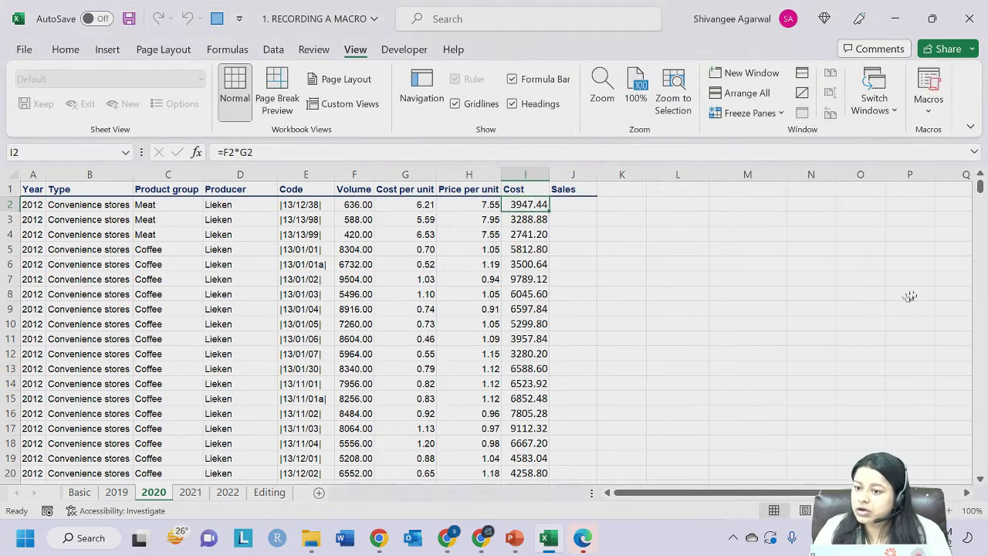
Check where the Cost formulas end on the 2020 sheet compared with the remaining data rows.
key("ctrl+Down")
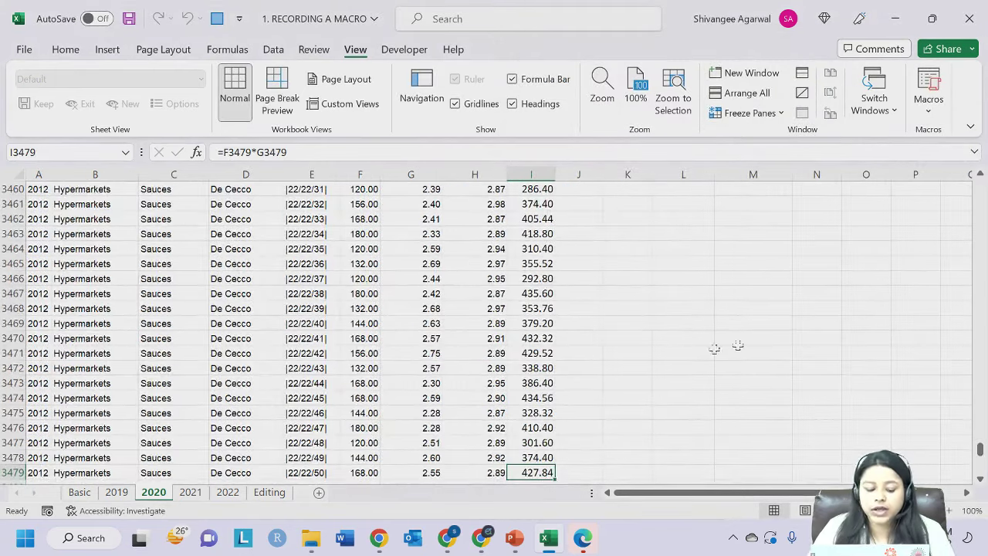
scroll(685, 353, "down", 4)
scroll(601, 311, "down", 15)
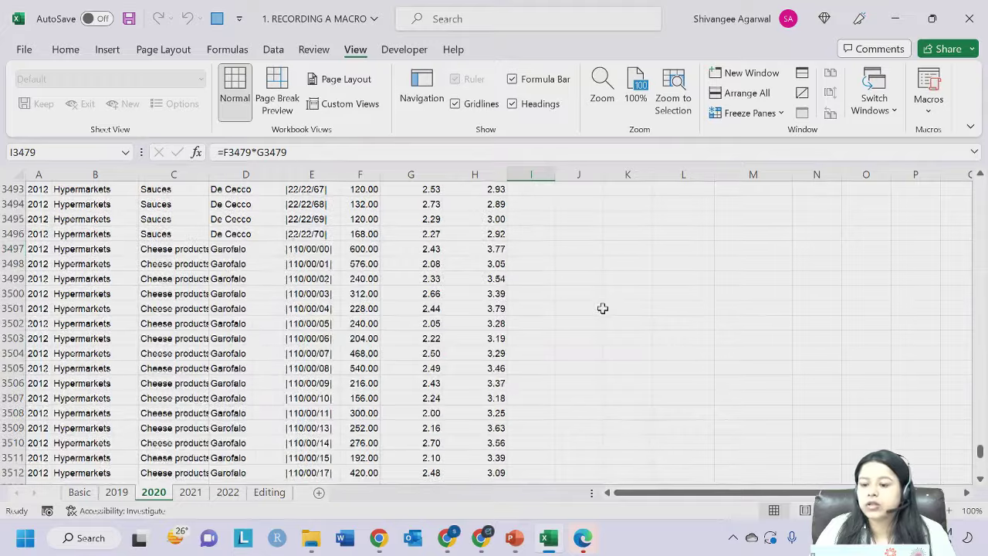
scroll(602, 312, "down", 3)
scroll(597, 317, "up", 20)
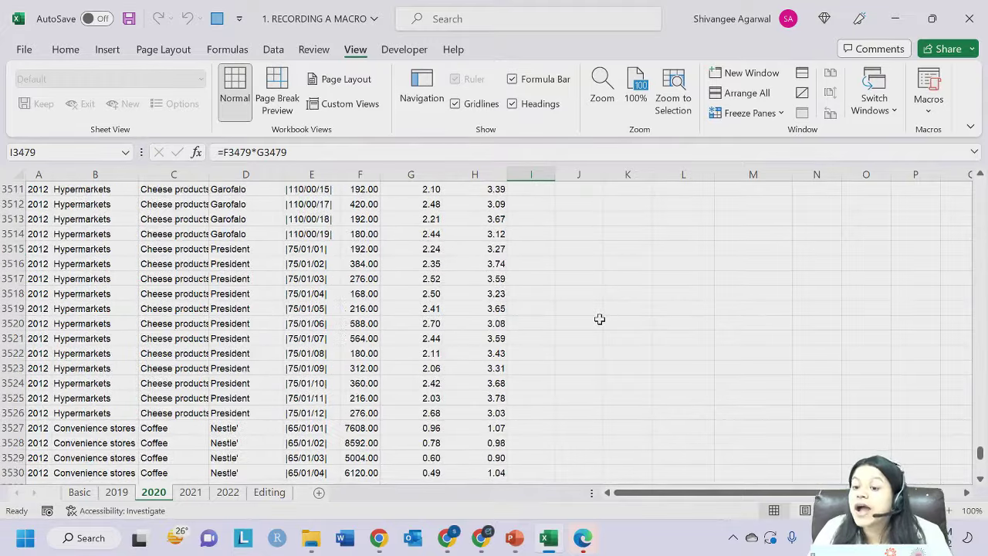
scroll(592, 324, "up", 13)
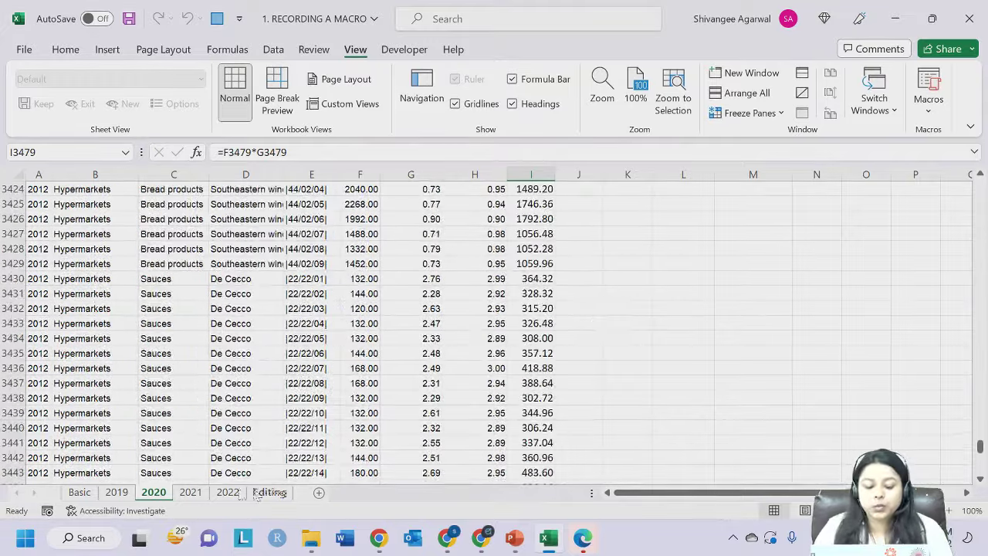
Review the Volume and Cost per unit inputs and the last filled Cost row on the 2019 sheet.
left_click(116, 492)
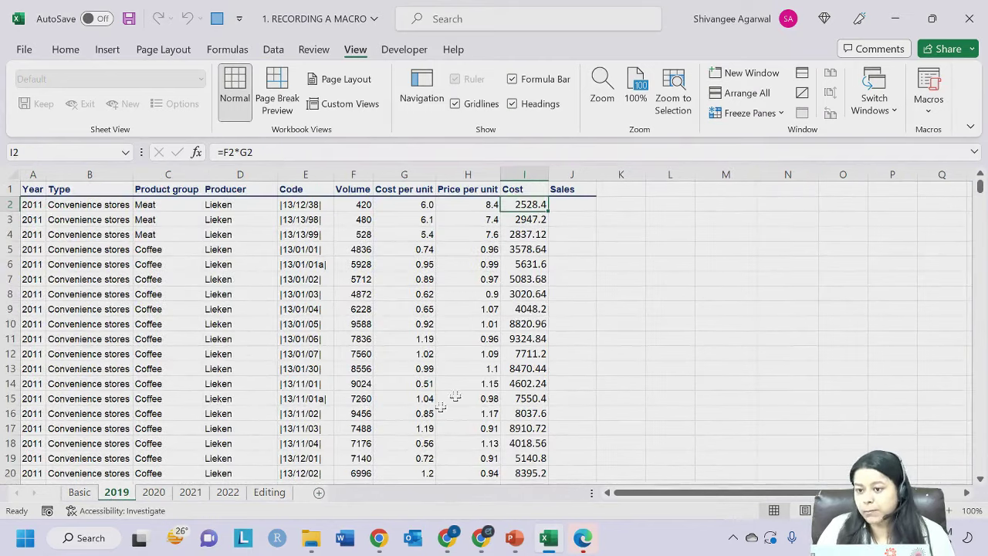
key("Left")
key("Right")
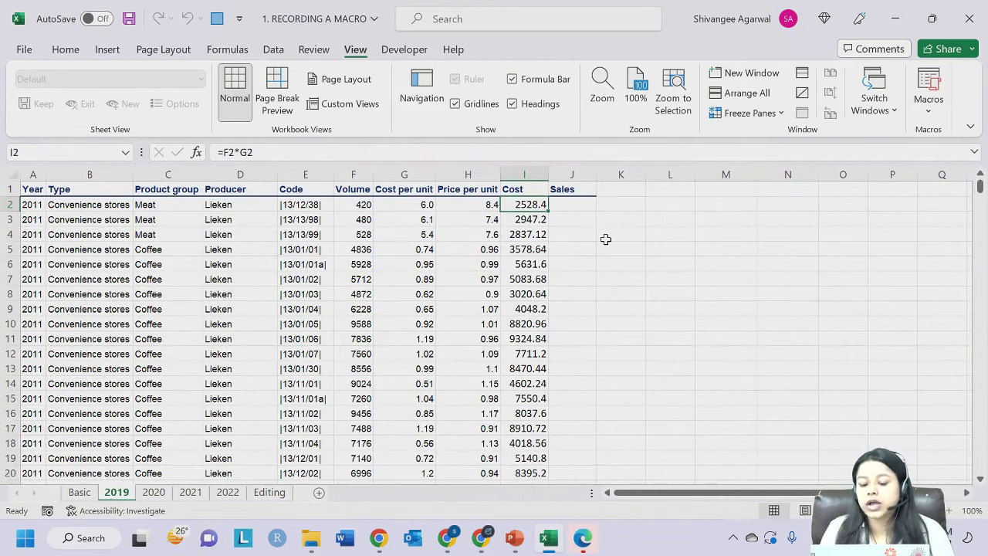
left_click_drag(359, 205, 416, 232)
left_click(527, 205)
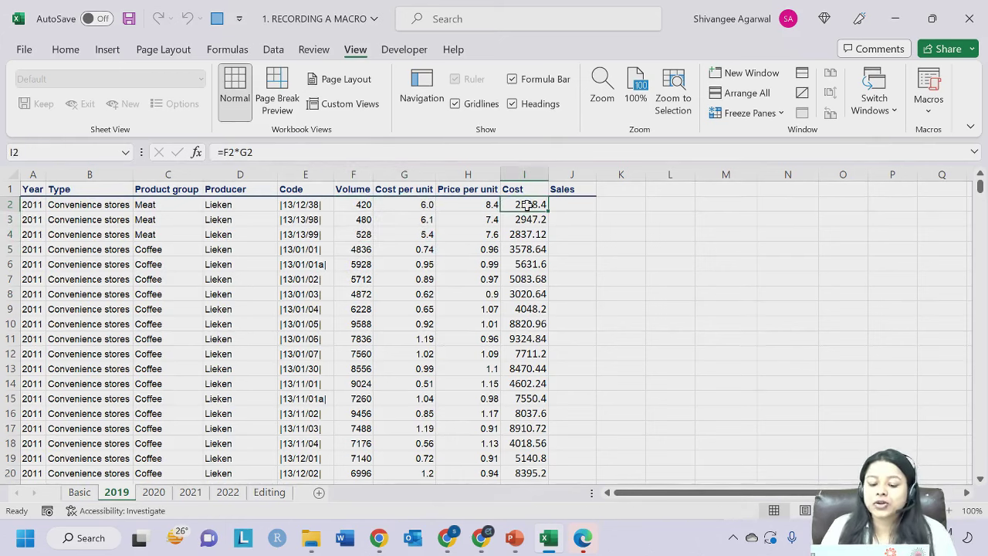
key("ctrl+Down")
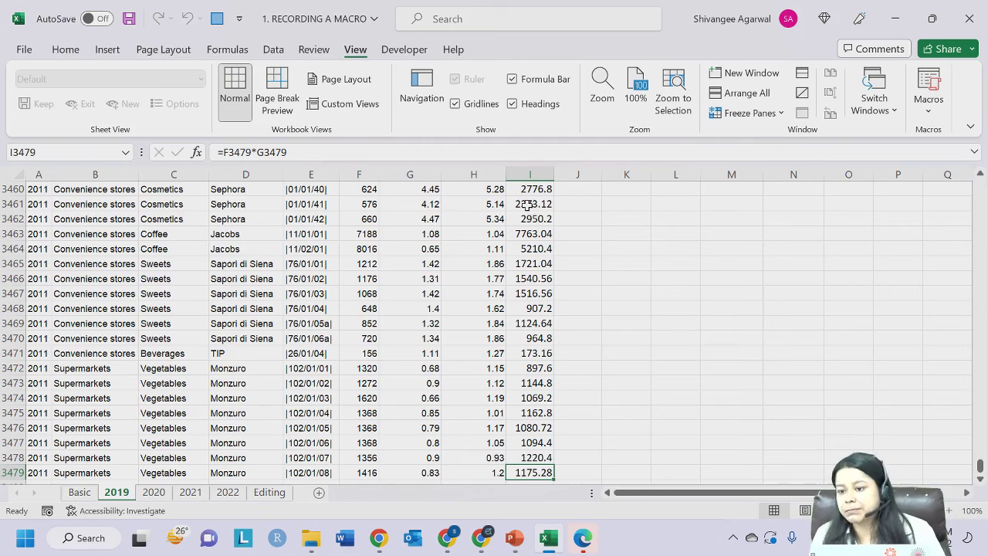
key("ctrl+Up")
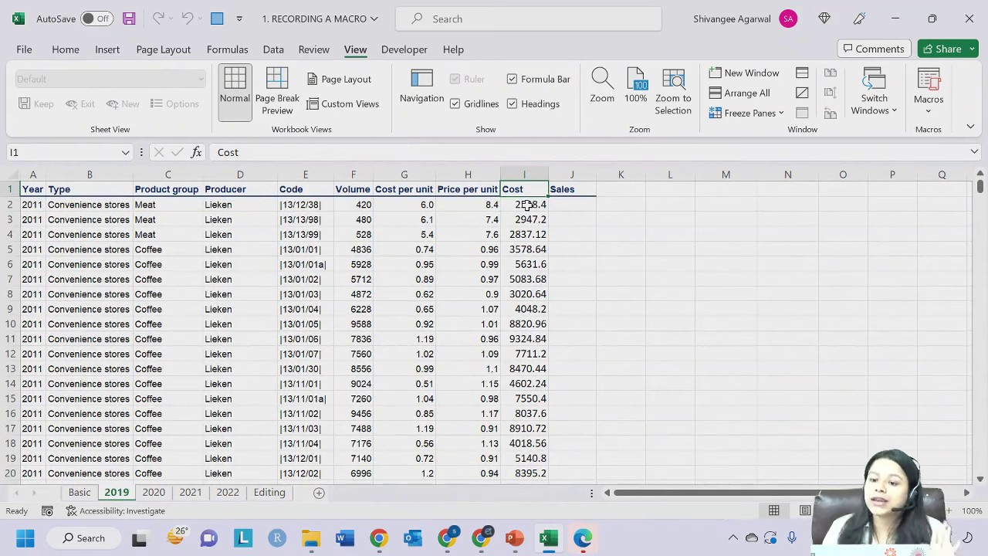
left_click(527, 204)
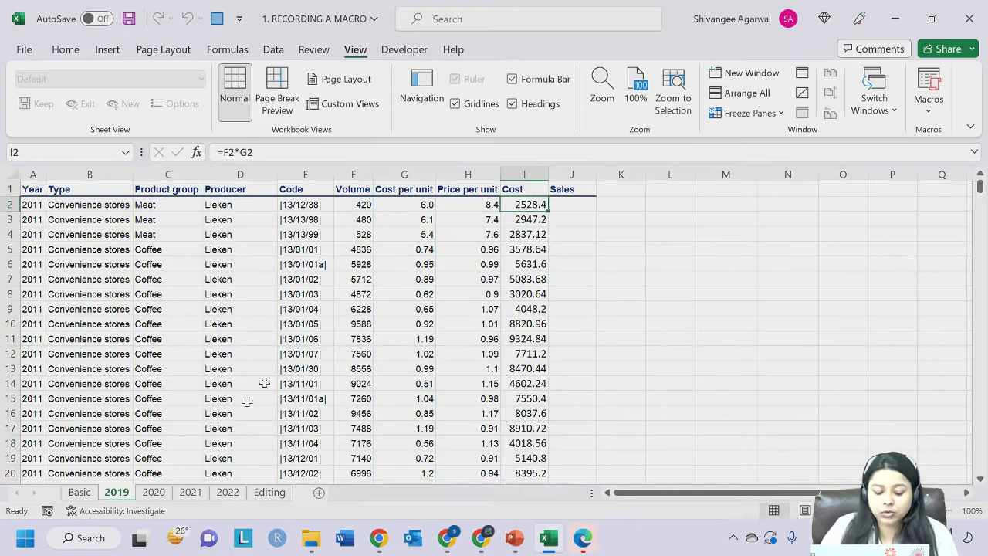
Clear all Cost values below the header in column I of the 2020 sheet.
left_click(158, 492)
left_click(527, 234)
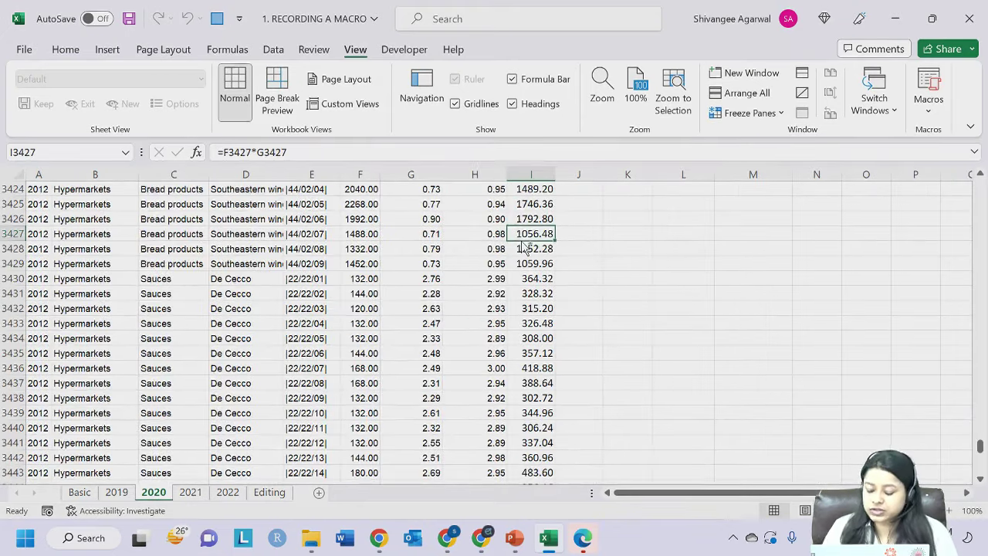
key("ctrl+Up")
key("Down")
key("ctrl+shift+Down")
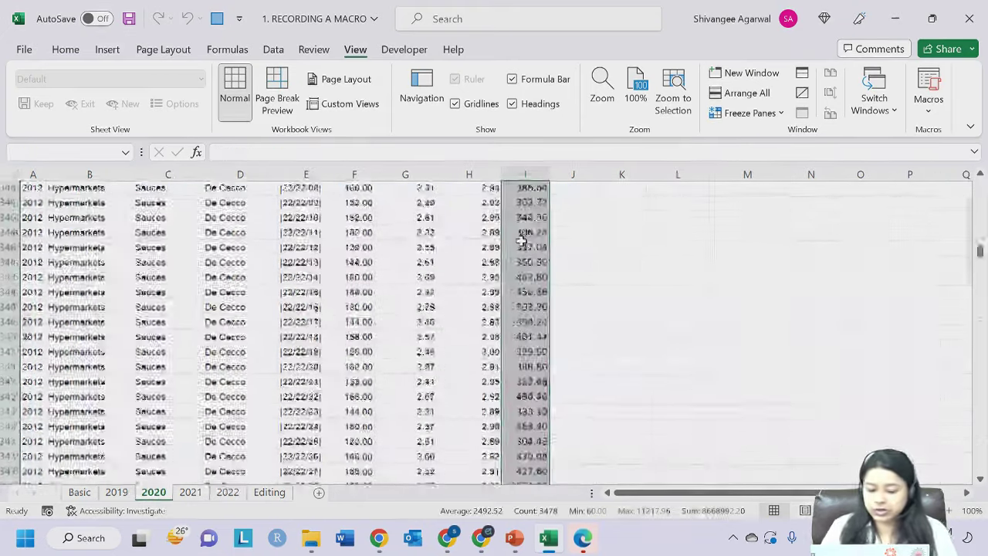
key("Delete")
key("ctrl+BackSpace")
left_click(520, 203)
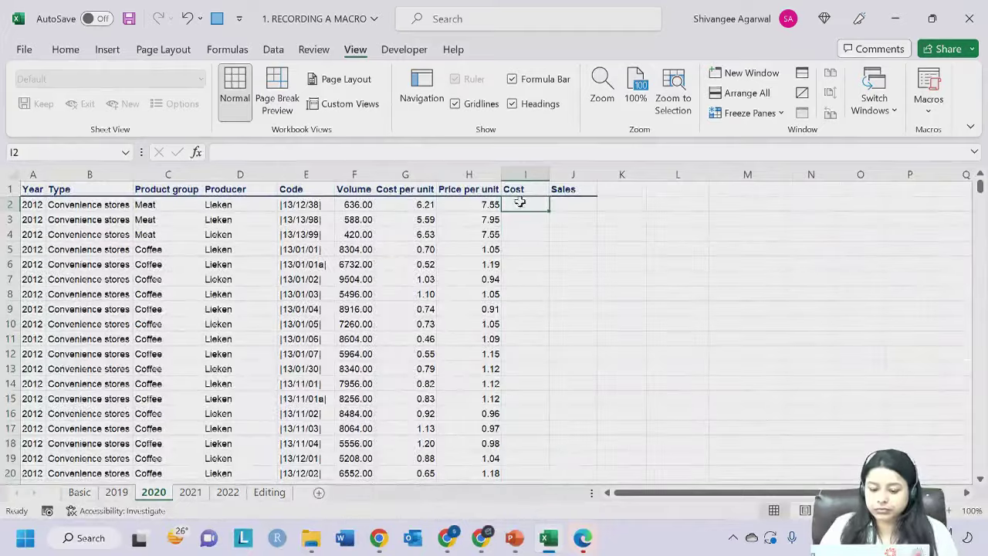
Clear the filled Cost formulas from I2 down to the end of the data on the 2019 sheet.
left_click(117, 491)
key("ctrl+shift+Down")
key("Delete")
key("ctrl+BackSpace")
left_click(522, 205)
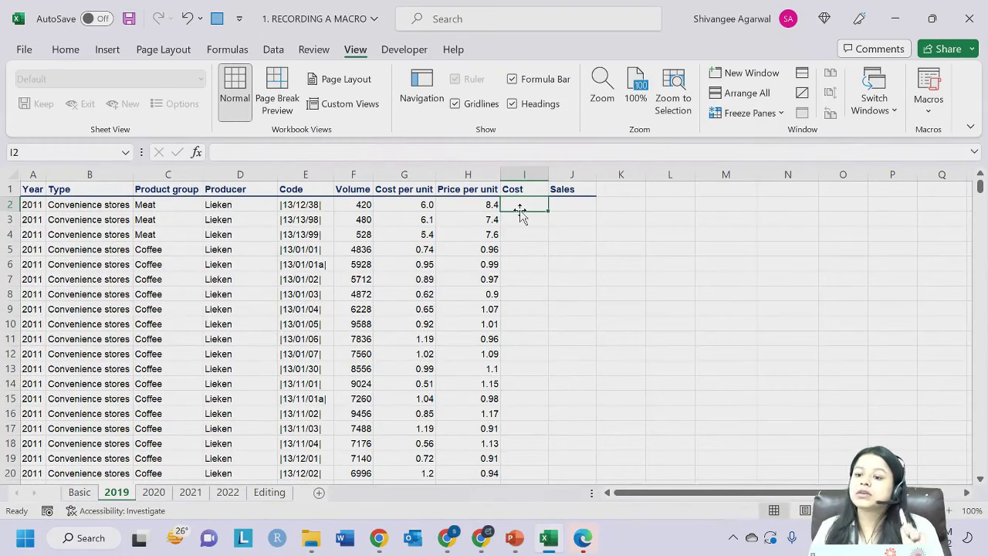
left_click(465, 220)
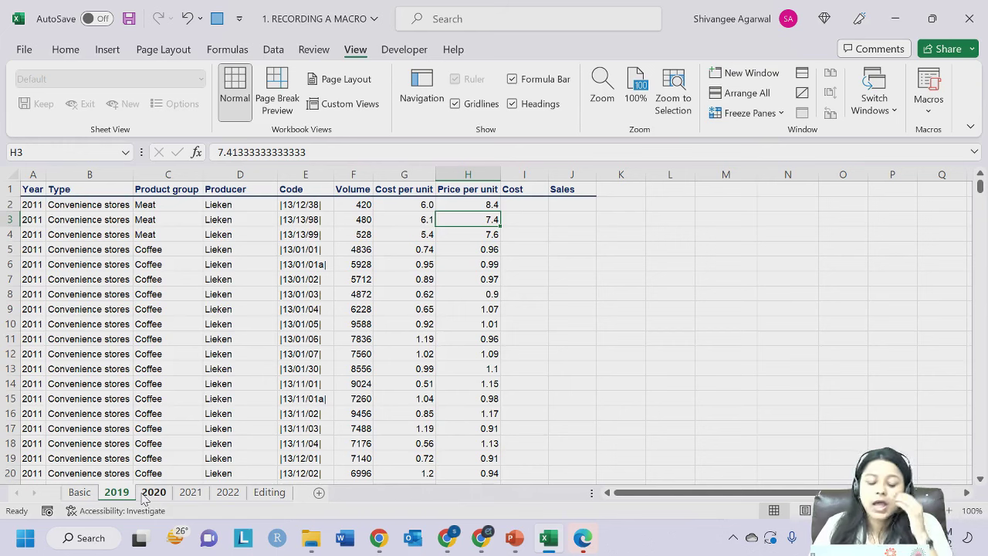
mouse_move(153, 533)
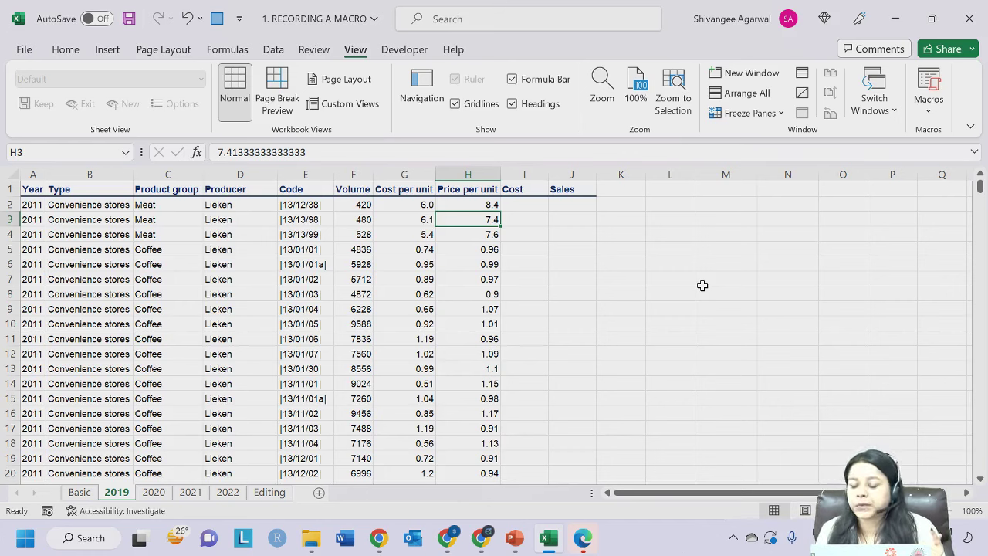
Delete the values in I19:I22 of the Basic sheet, keeping only the =2*G18 formula in I18.
left_click(79, 491)
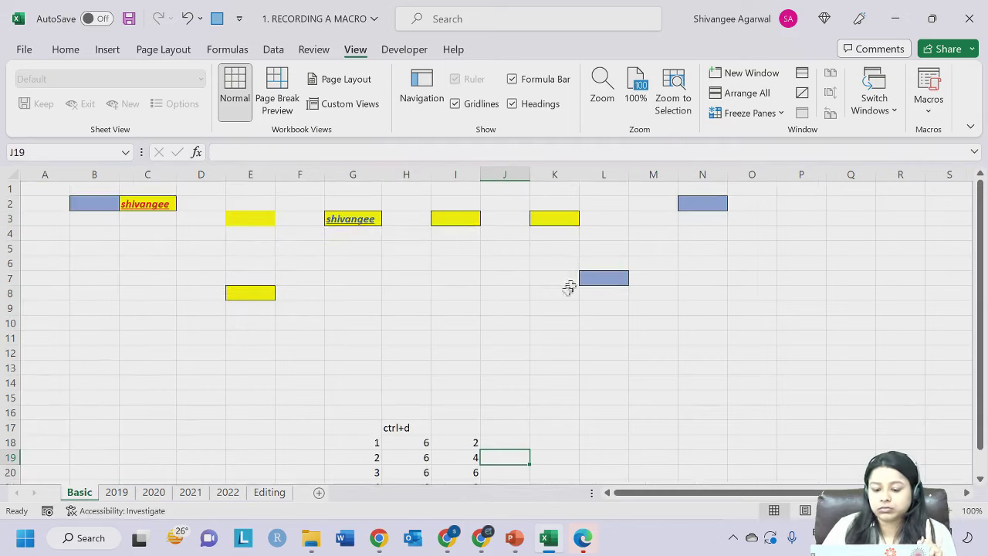
scroll(541, 338, "down", 6)
scroll(525, 348, "up", 2)
left_click_drag(473, 279, 479, 348)
key("Delete")
left_click(451, 263)
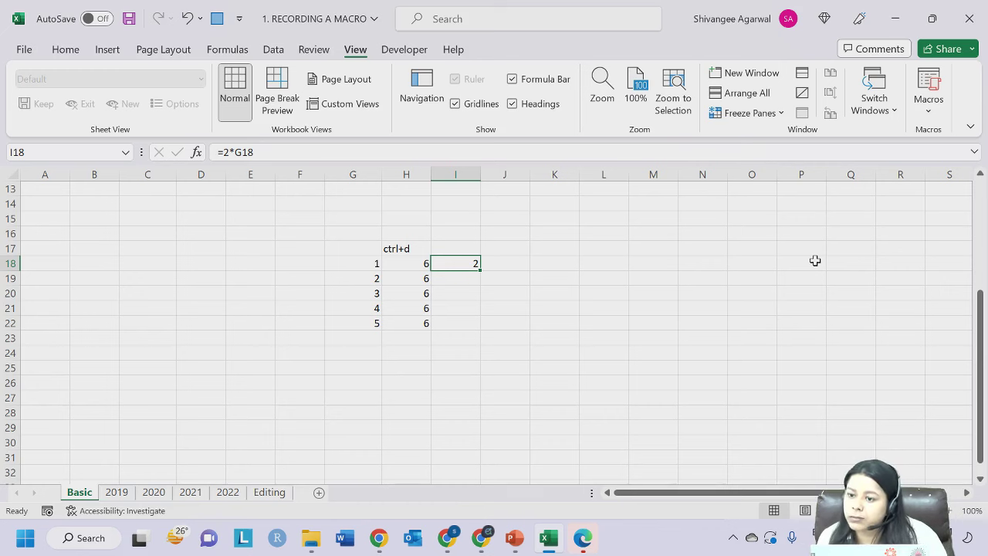
Fill the I18 formula down to I22, using the neighbouring column H to find the last data row.
key("Return")
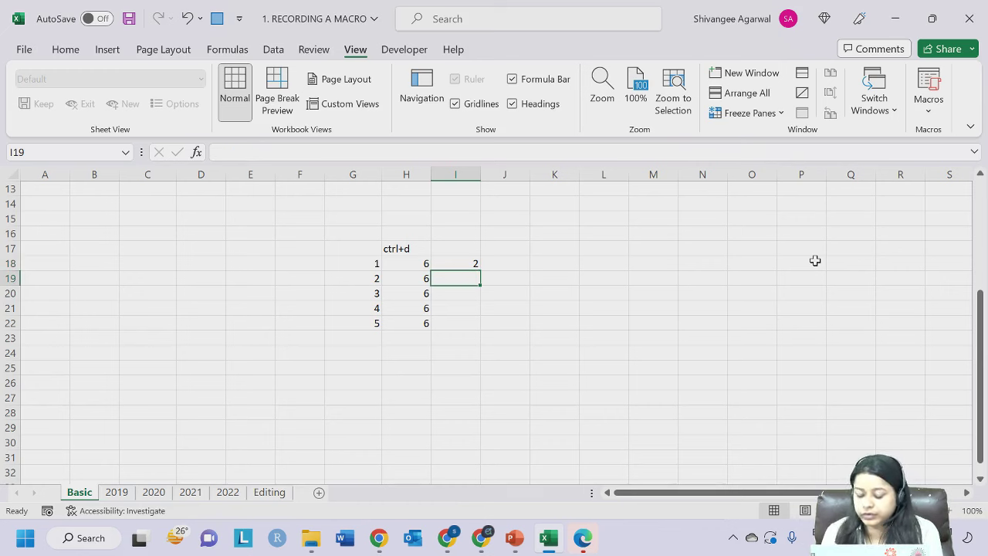
key("Left")
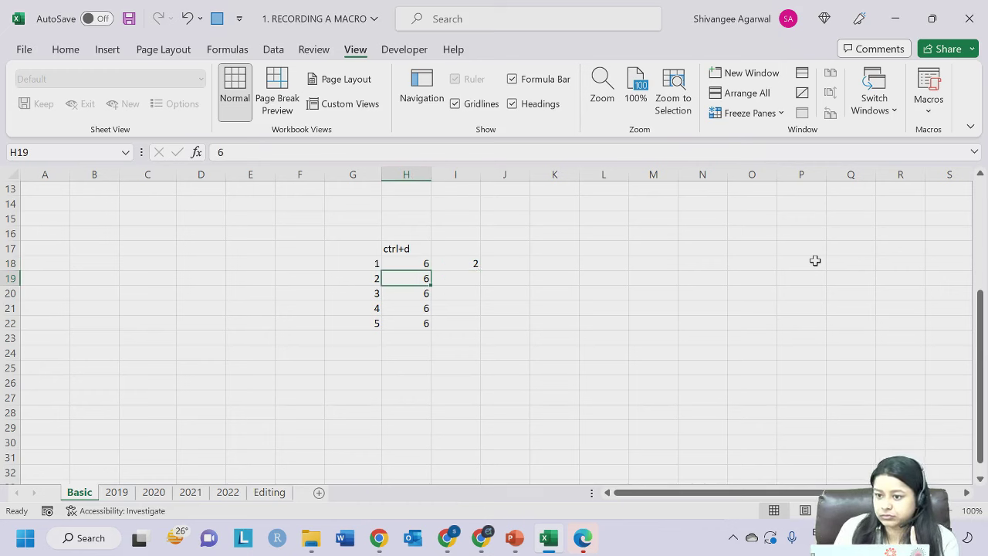
key("Down")
key("Down")
key("Down")
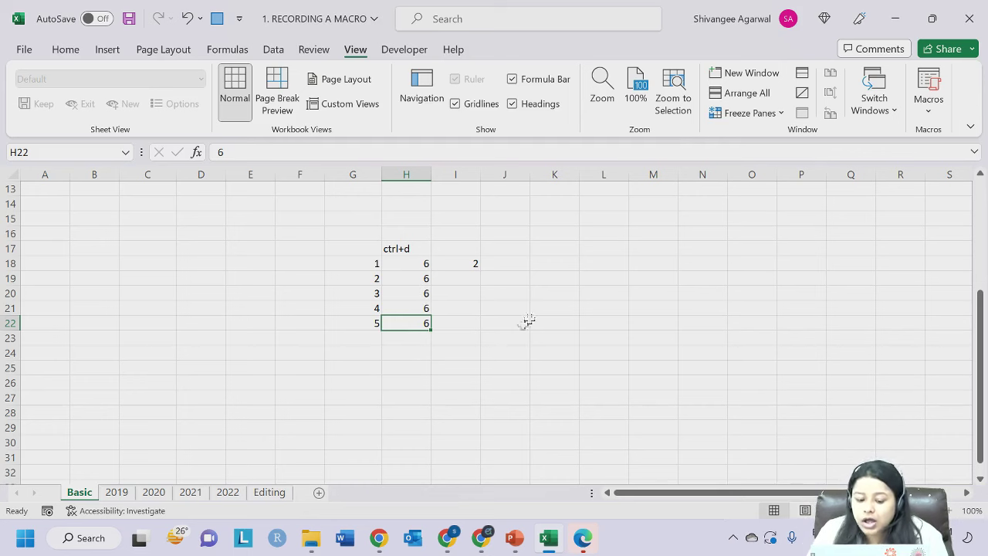
key("Right")
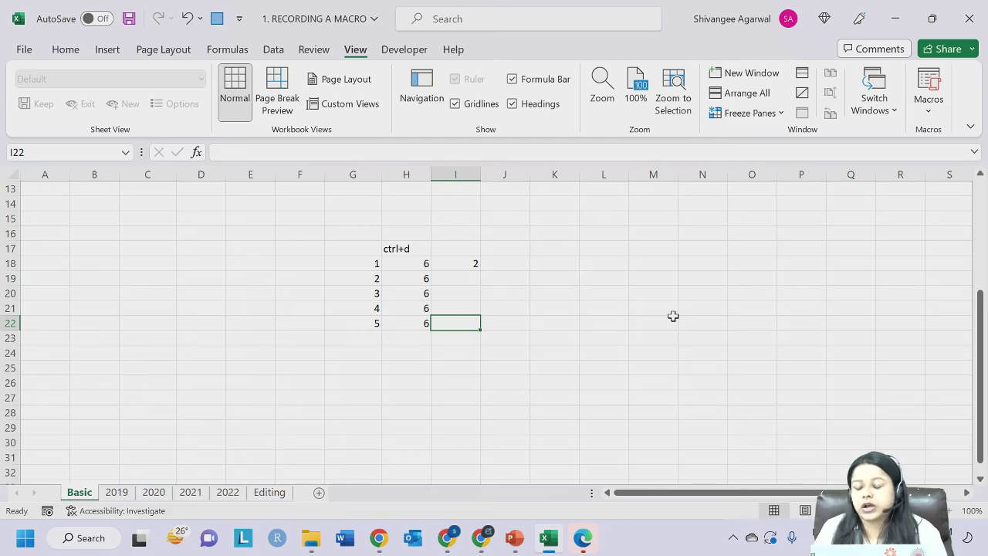
key("ctrl+shift+Up")
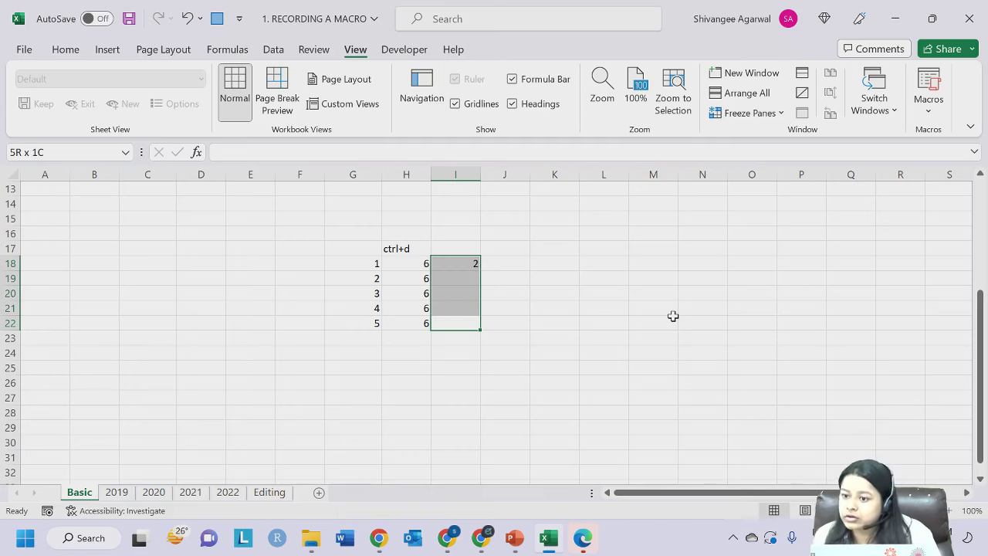
key("ctrl+d")
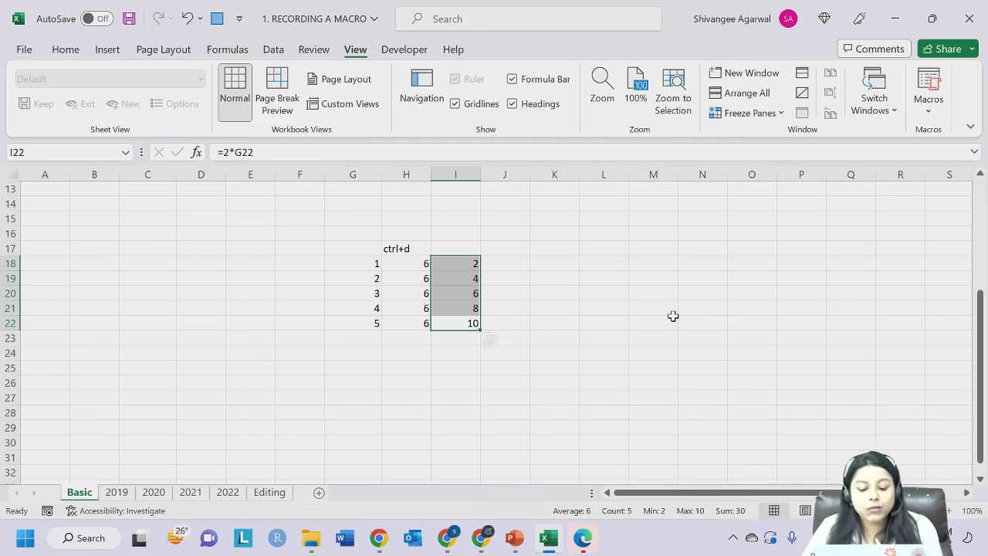
left_click(436, 263)
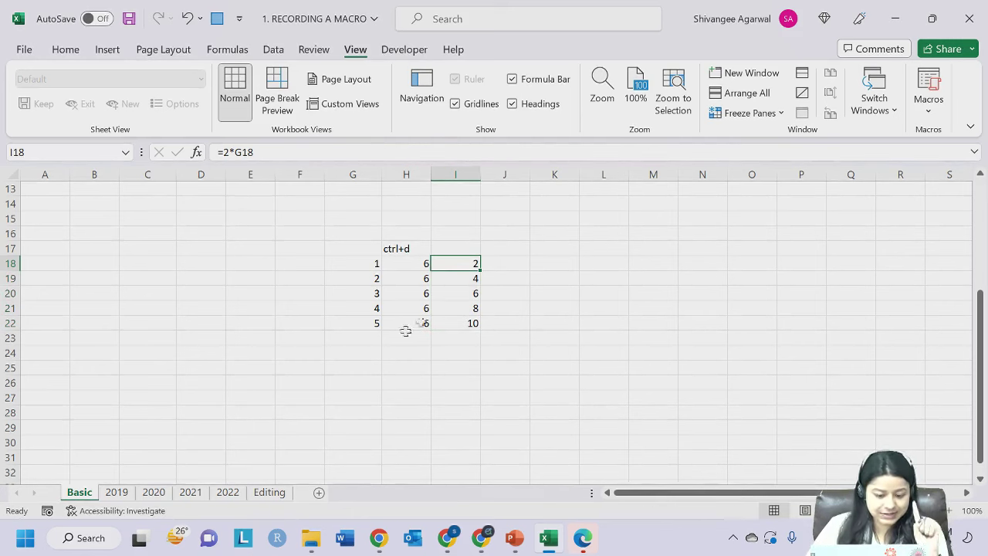
Enter the formula =F2*G2 in Cost cell I2 of the 2019 sheet.
left_click(117, 493)
left_click(525, 203)
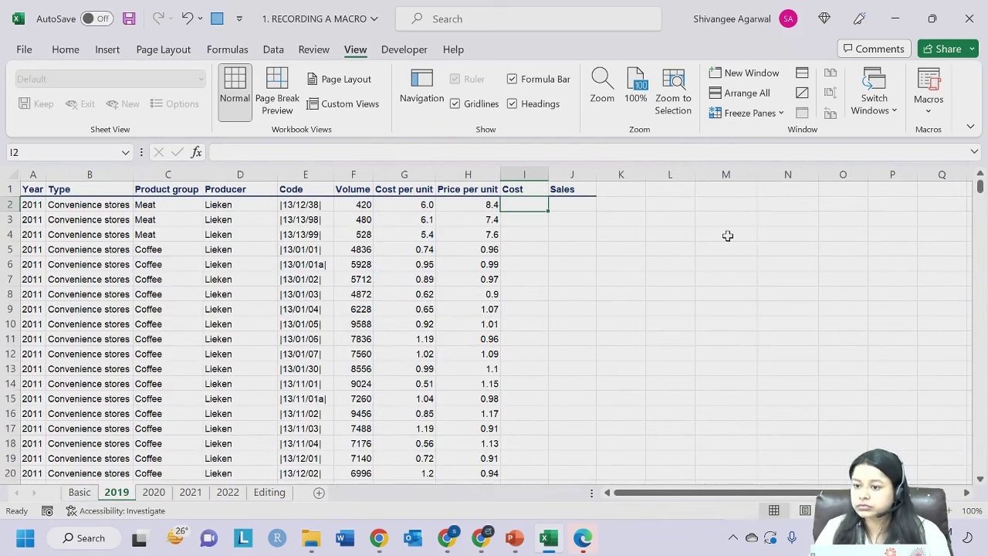
type("=")
key("Left")
key("Left")
key("Left")
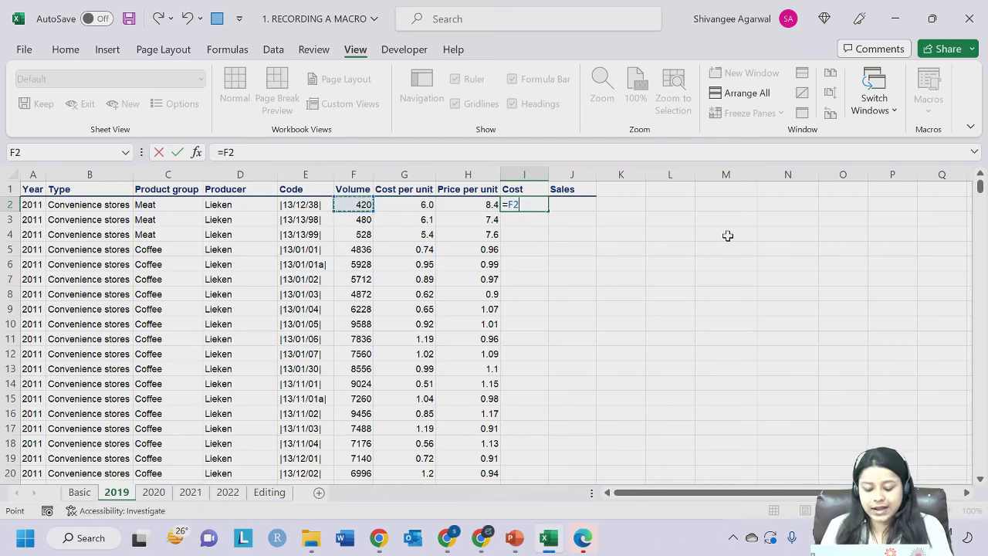
type("*")
key("Left")
key("Return")
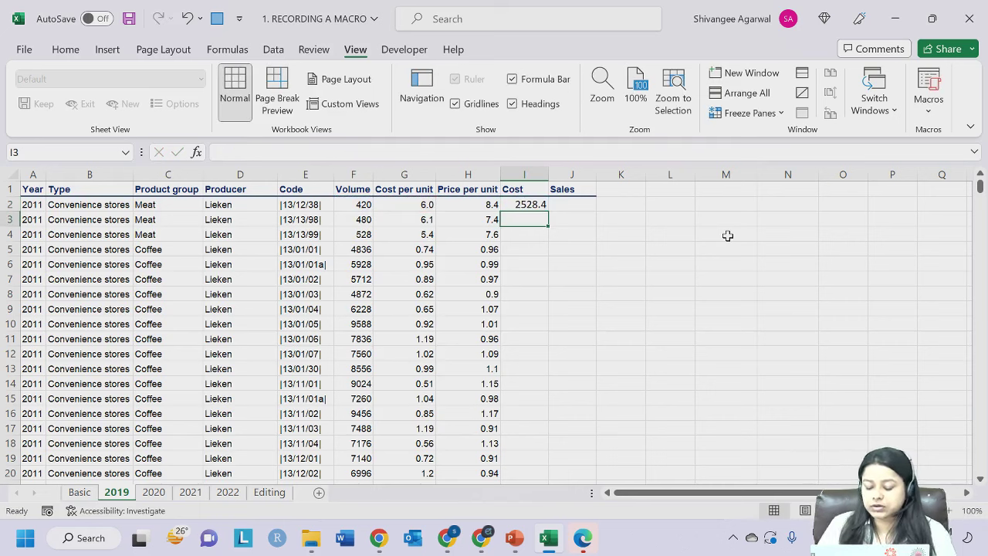
Fill the Cost formula from I2 down to I3479, locating the last data row through the Price per unit column.
key("Left")
key("Left")
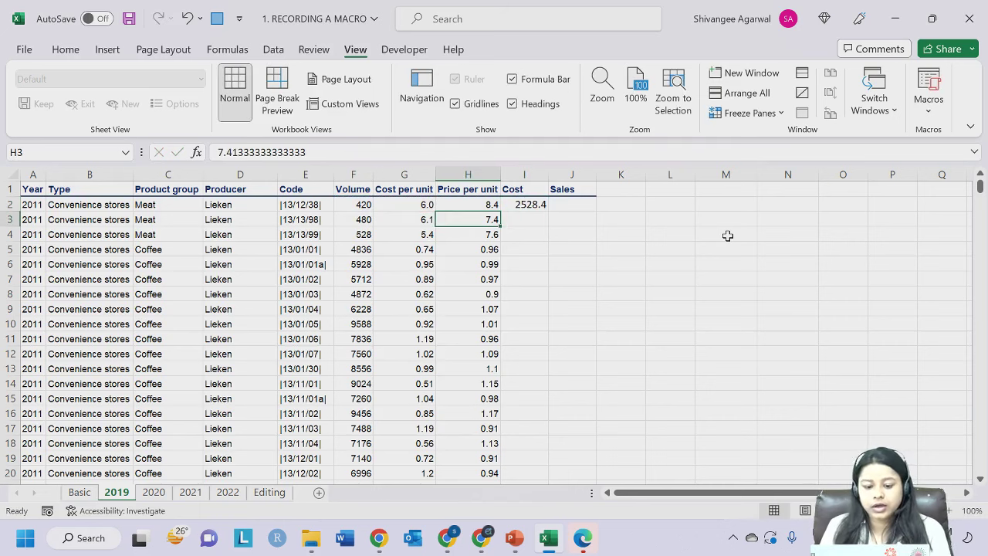
key("Right")
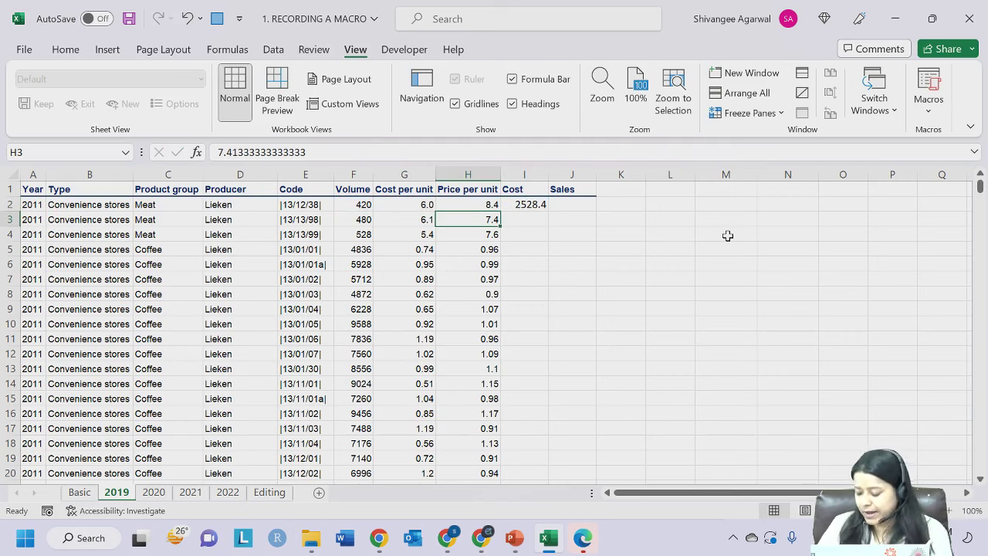
key("ctrl+Down")
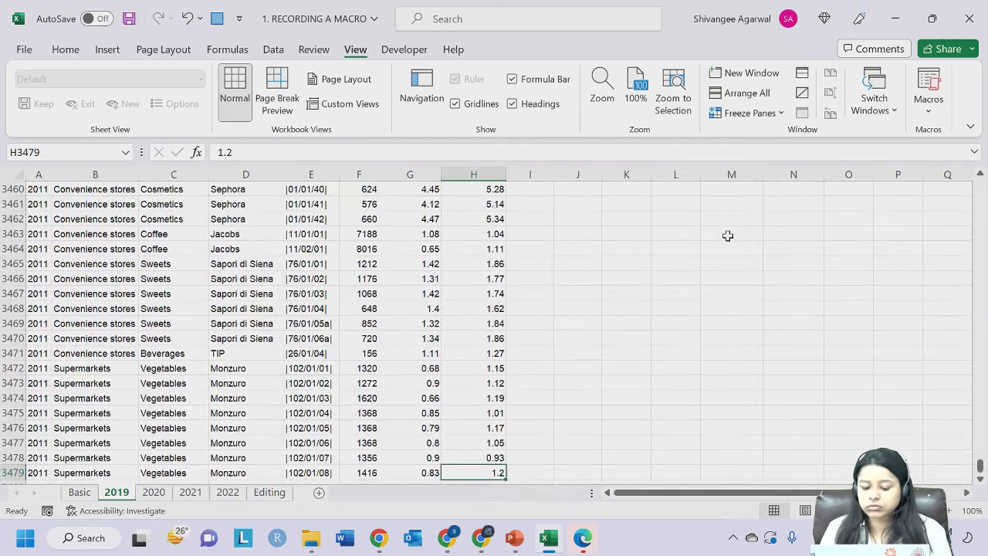
key("Right")
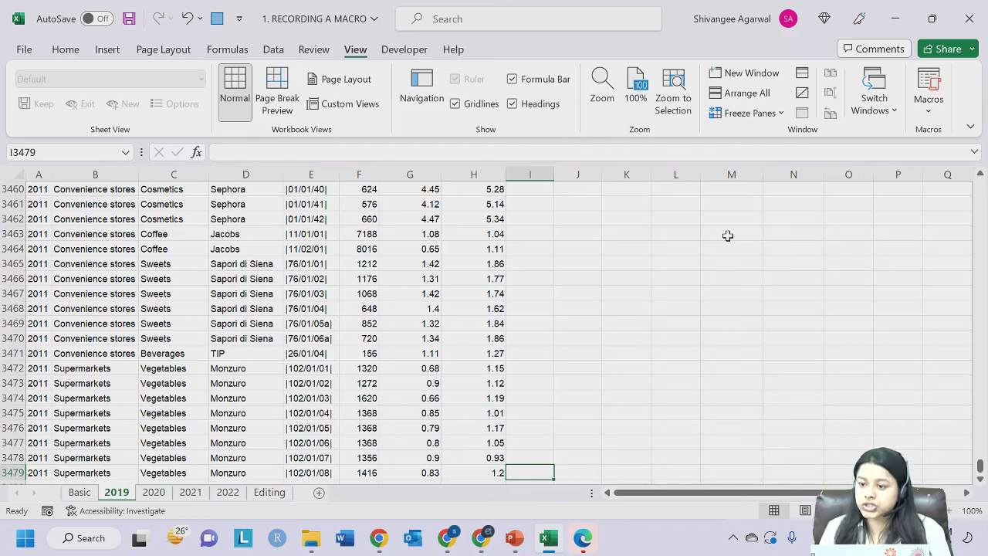
key("ctrl+shift+Up")
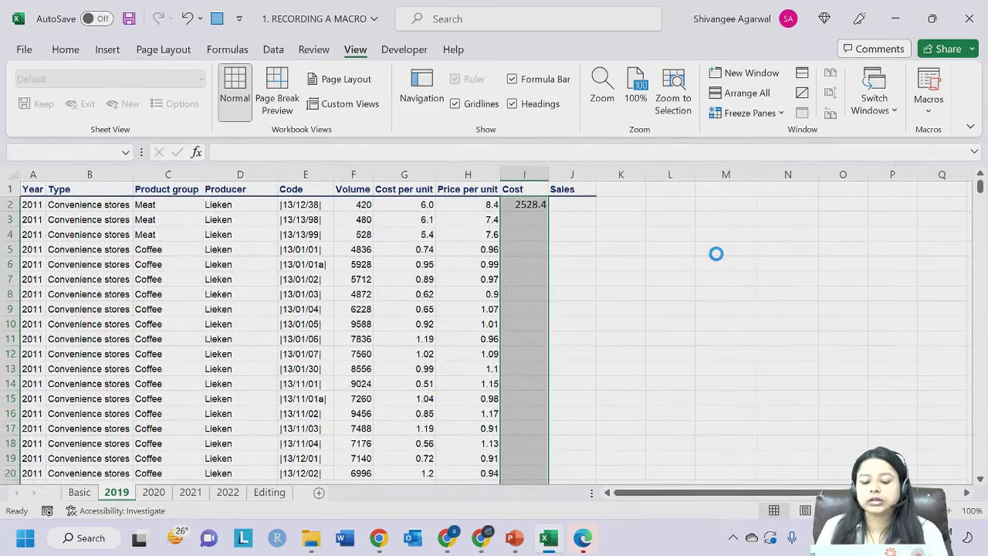
key("ctrl+d")
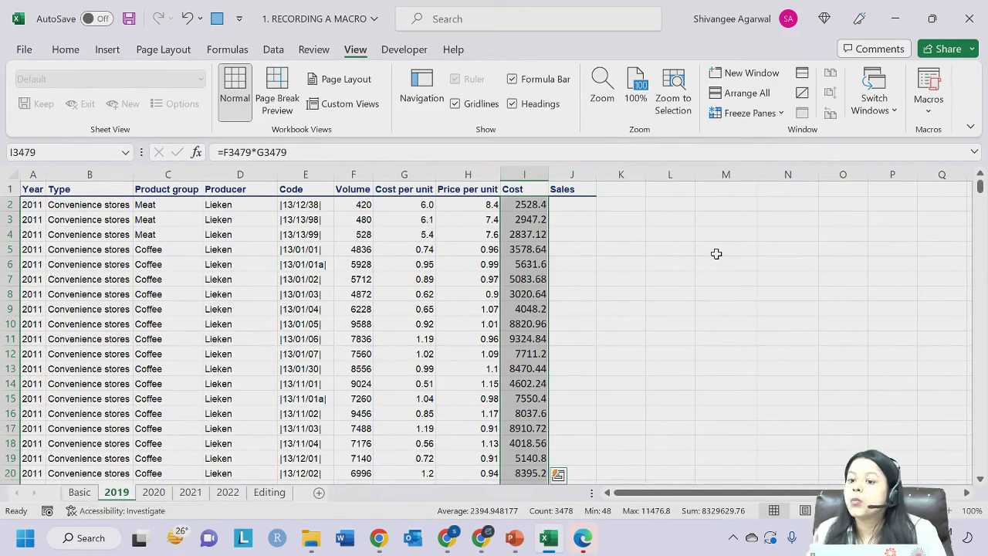
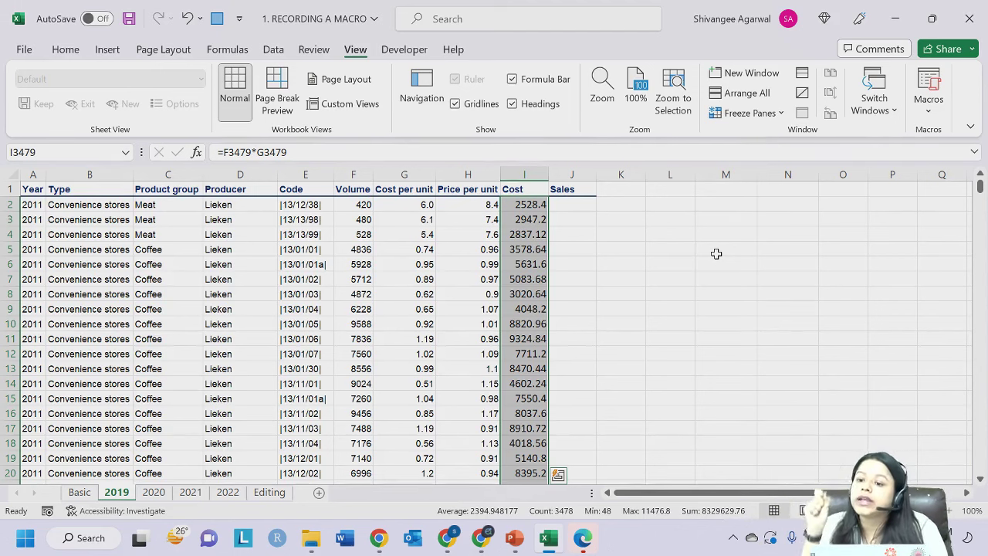
Look over the filled Cost rows, clear the whole column below its header, and return to cell I2.
scroll(578, 360, "down", 12)
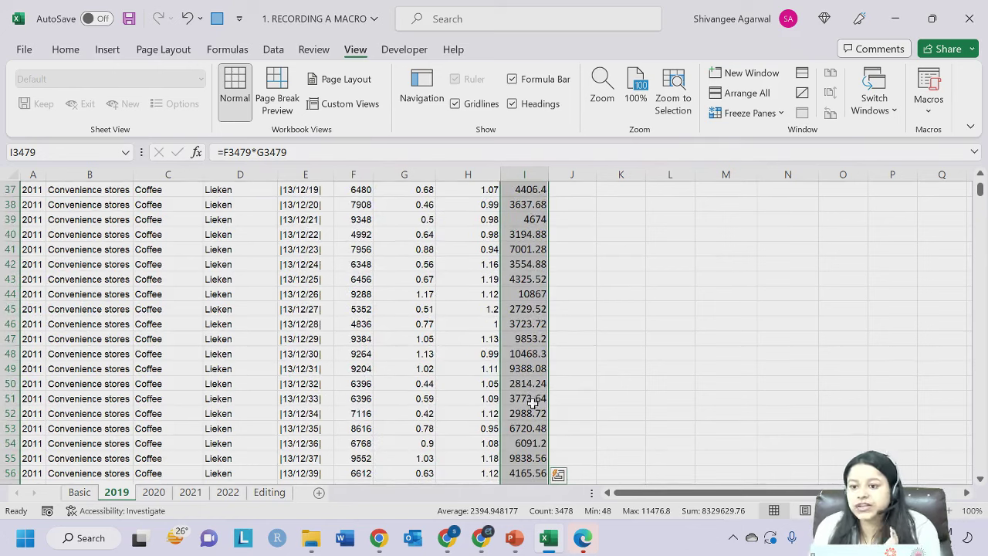
left_click(532, 310)
scroll(529, 351, "down", 14)
scroll(524, 375, "down", 7)
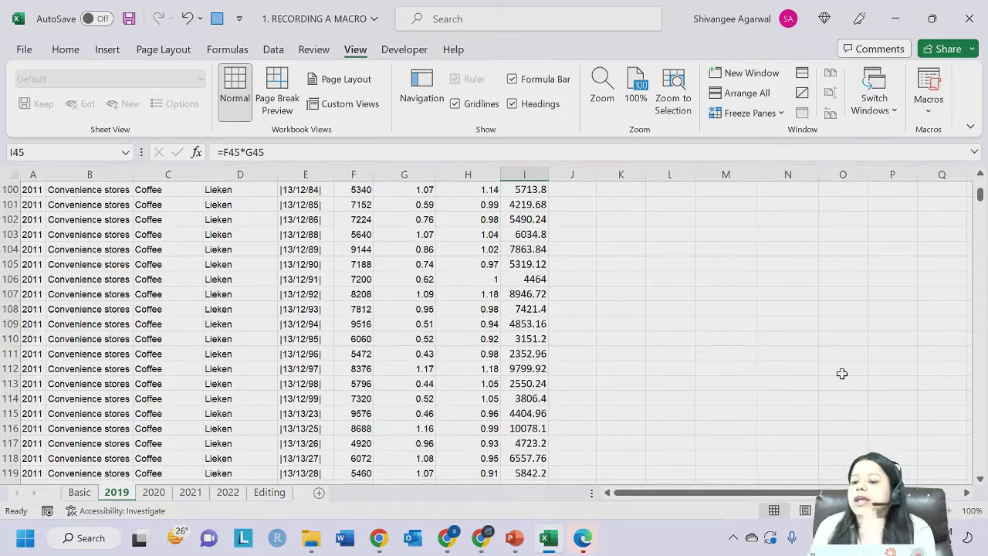
key("ctrl+Up")
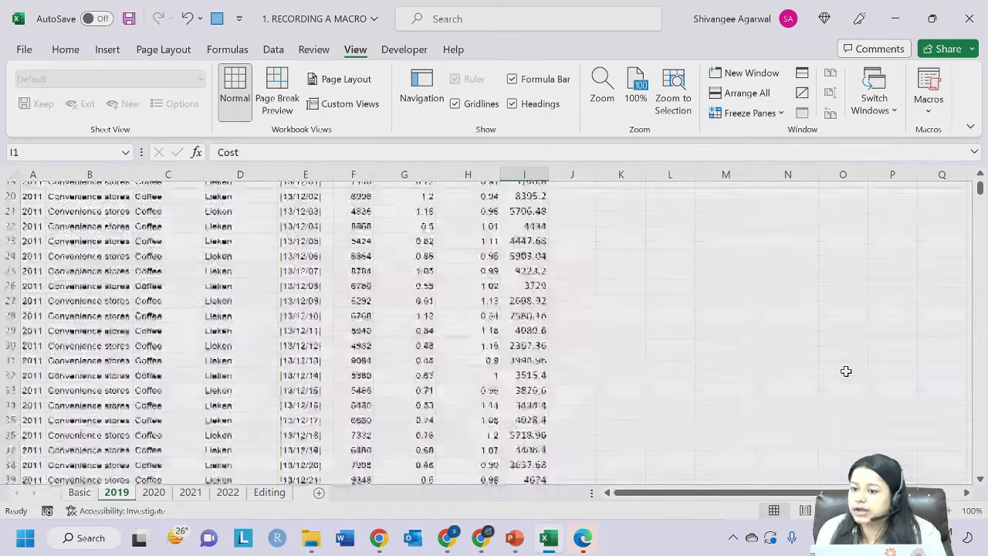
key("Down")
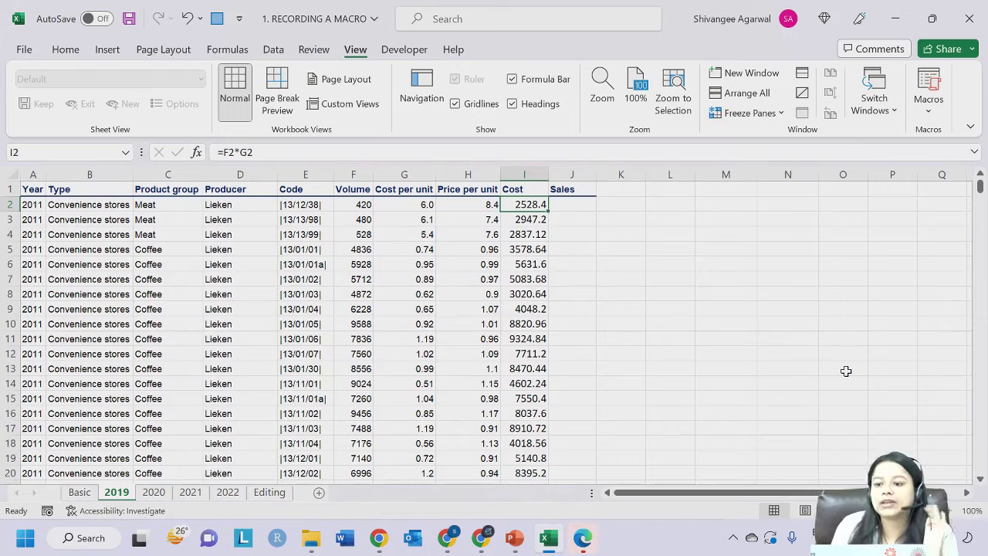
key("ctrl+shift+Down")
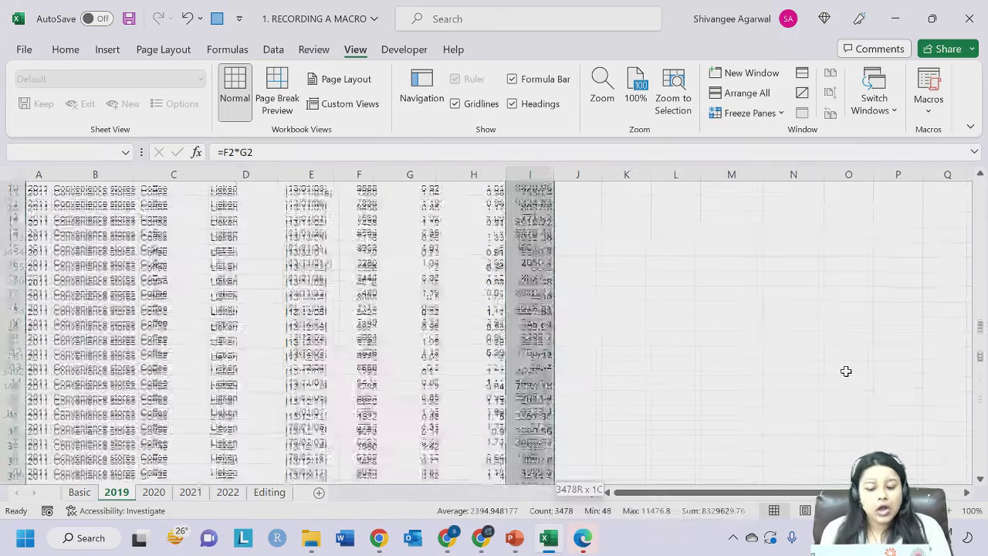
key("Delete")
key("Up")
key("Down")
key("Up")
key("Down")
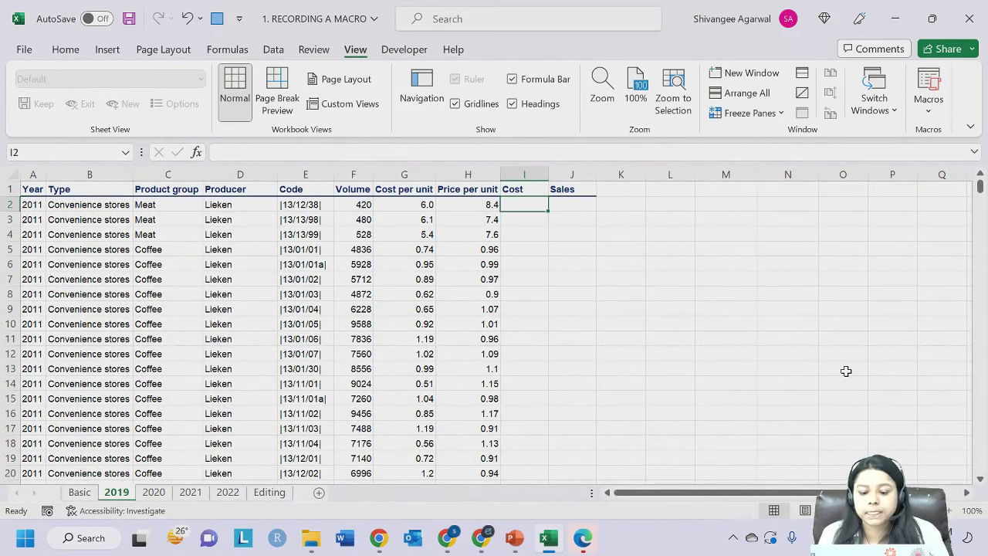
Start recording a macro named Cost, stored in This Workbook, from cell I2 of the 2019 sheet.
left_click(930, 112)
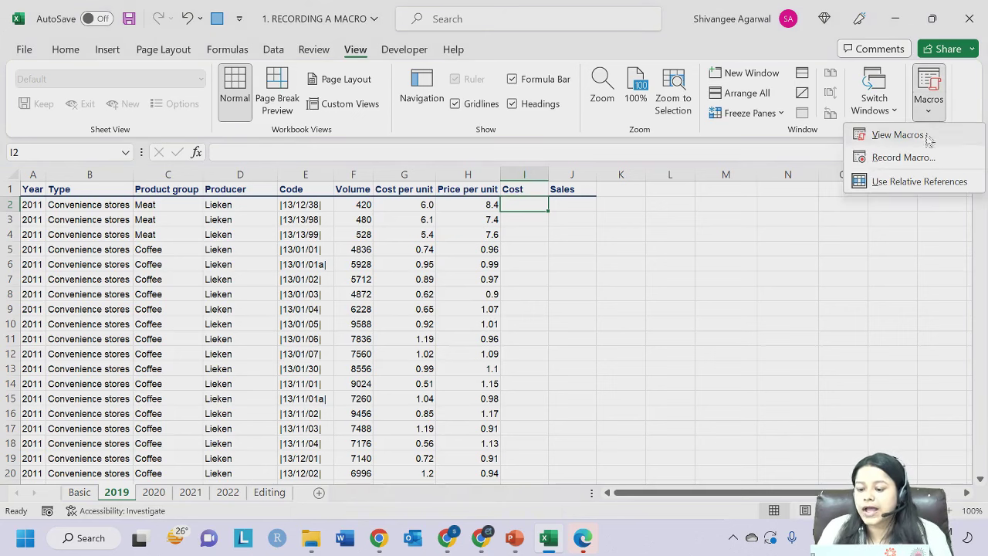
left_click(902, 158)
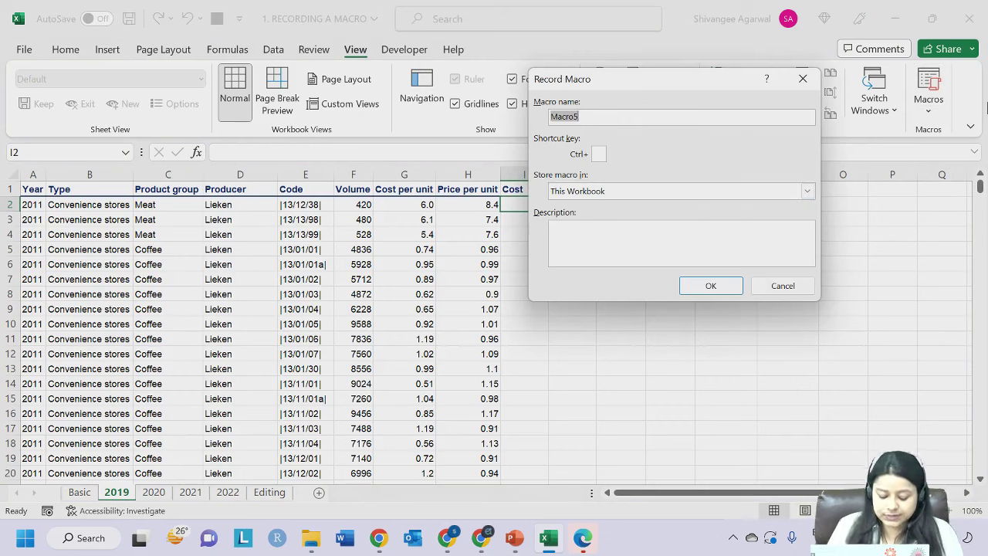
type("Cost")
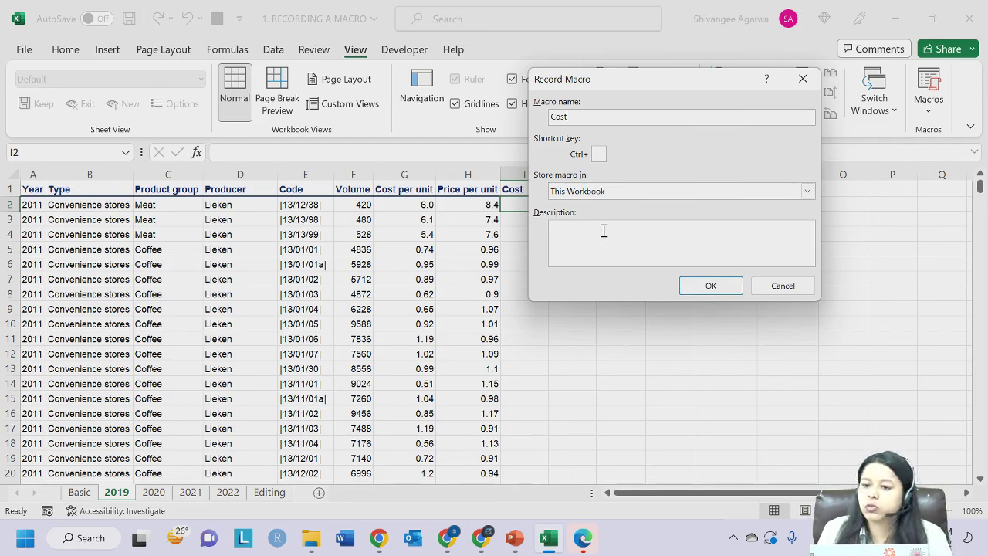
left_click(698, 292)
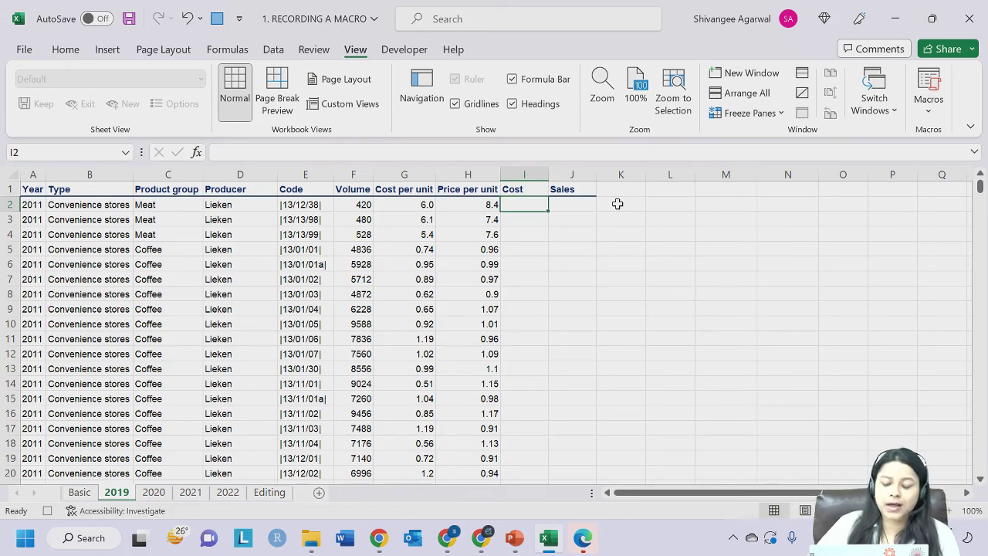
Record the formula =F2*G2 being entered in Cost cell I2 of the 2019 sheet.
type("=")
key("Left")
key("Left")
key("Left")
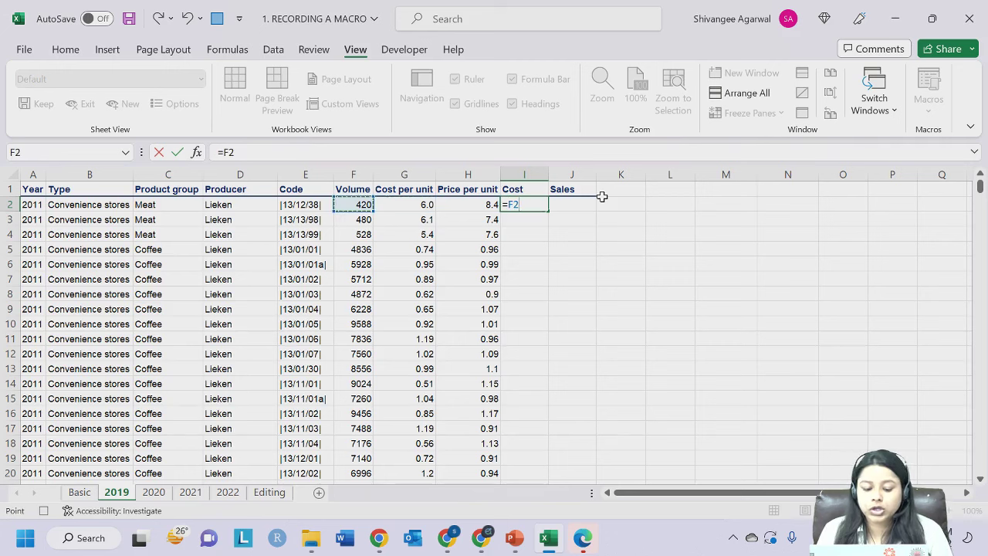
type("*")
key("Left")
key("Left")
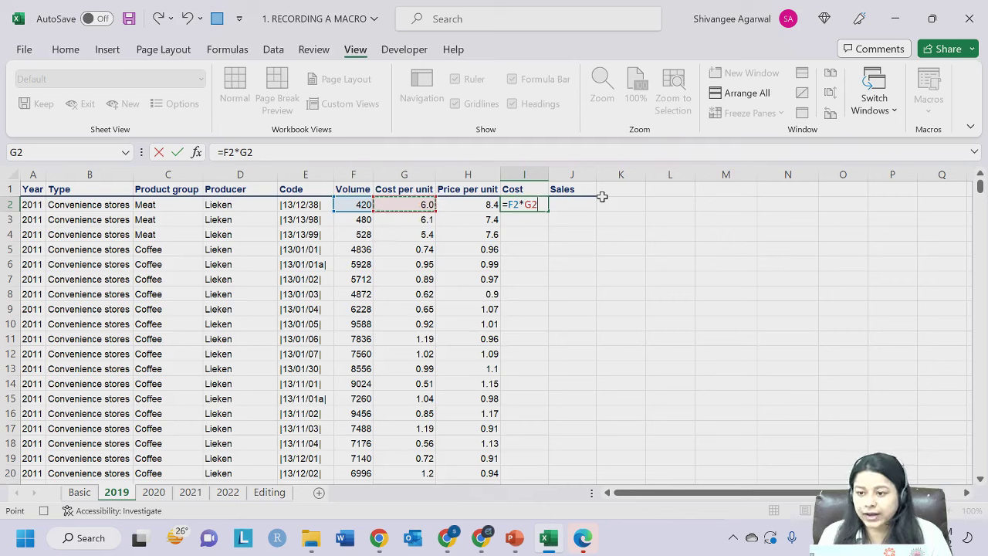
key("Return")
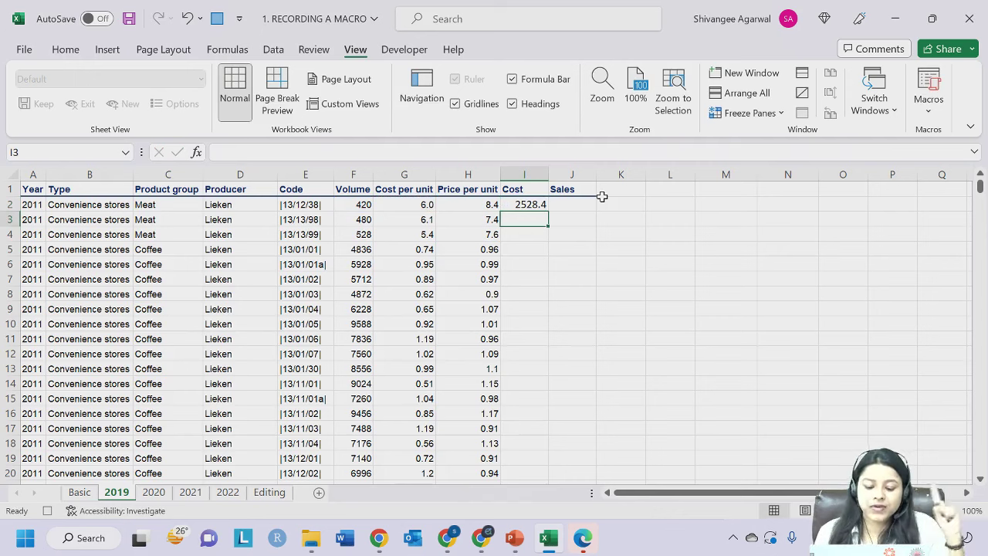
Fill the Cost formula from I2 down to I3479, finding the last data row through the Price per unit column, and end in cell I3480.
key("Left")
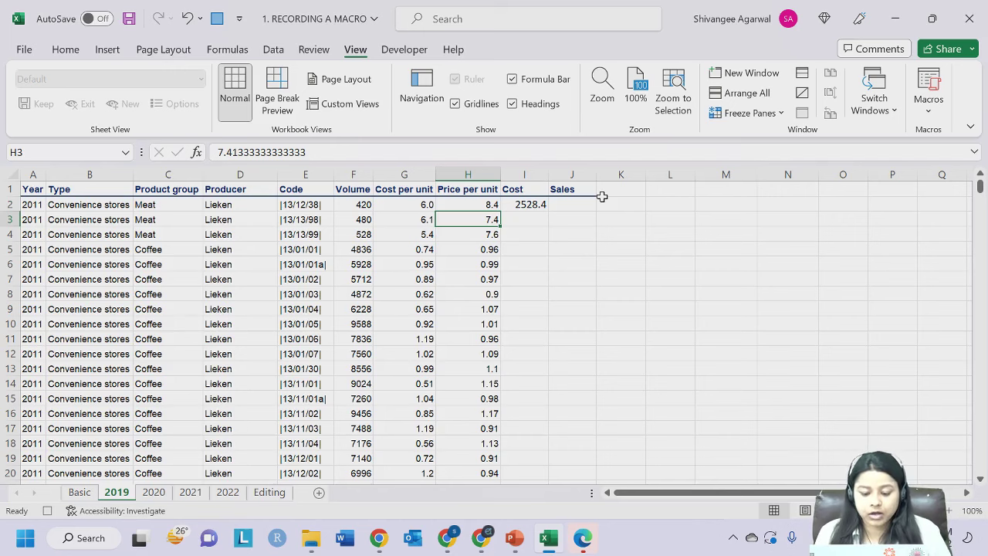
key("ctrl+Down")
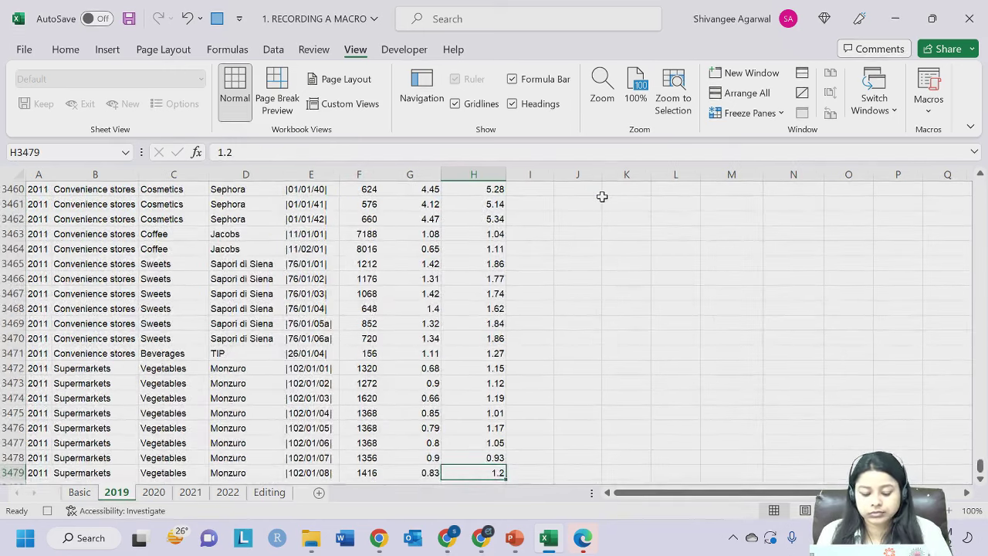
key("Right")
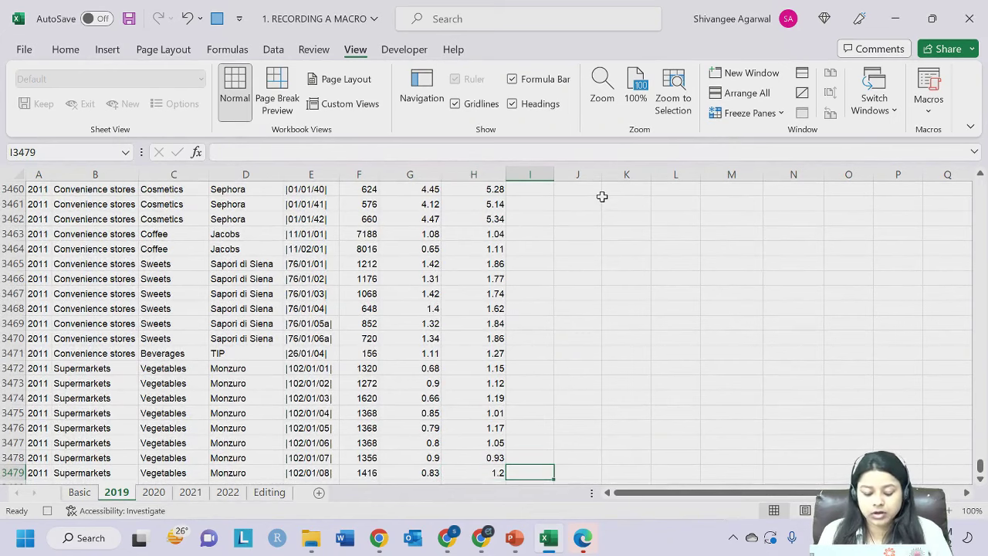
key("ctrl+shift+Up")
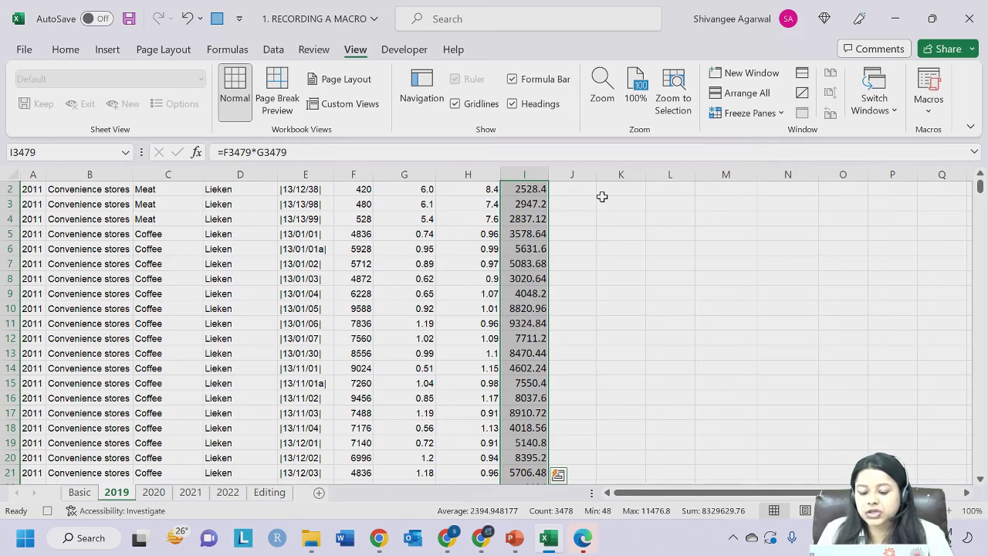
scroll(602, 196, "up", 1)
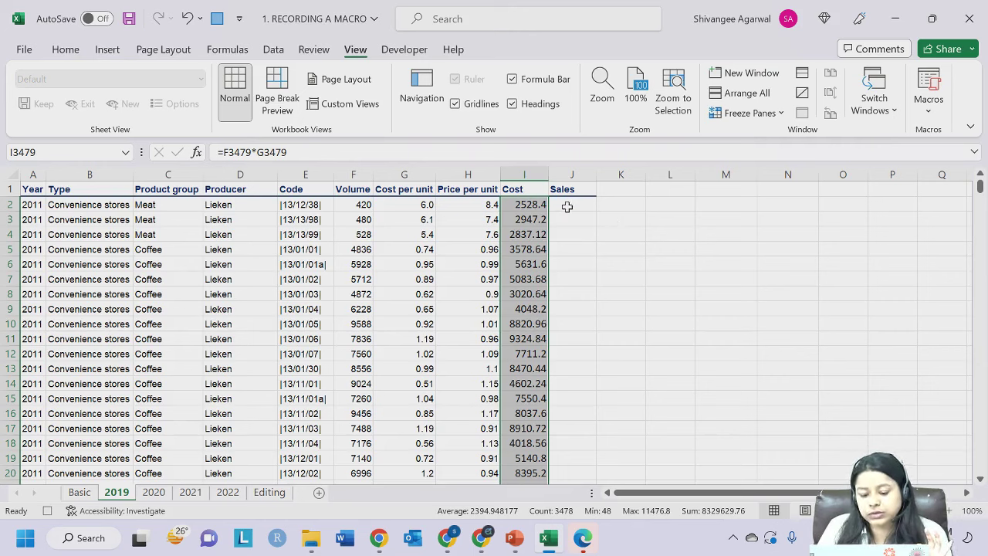
key("Down")
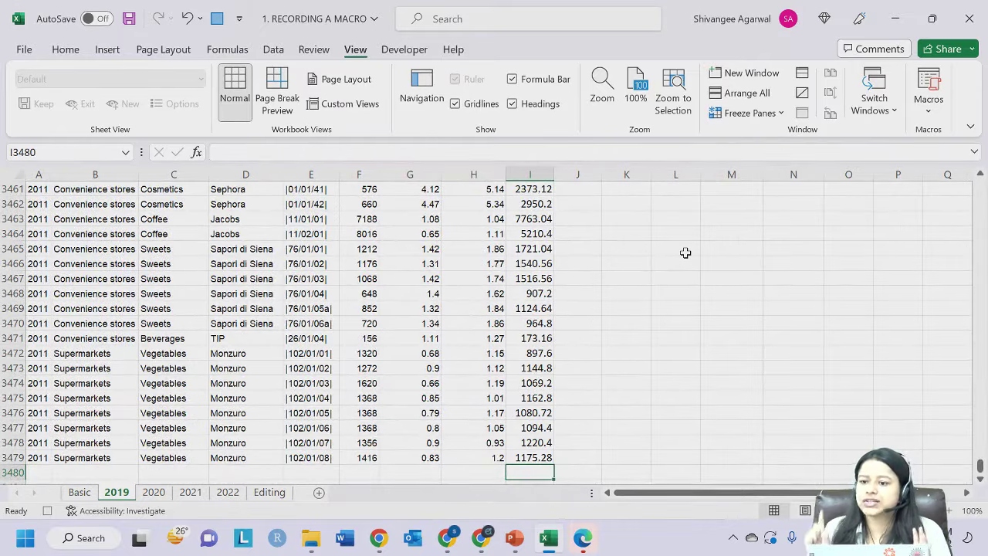
Stop the macro recording and go back up to the Cost header in I1.
left_click(47, 510)
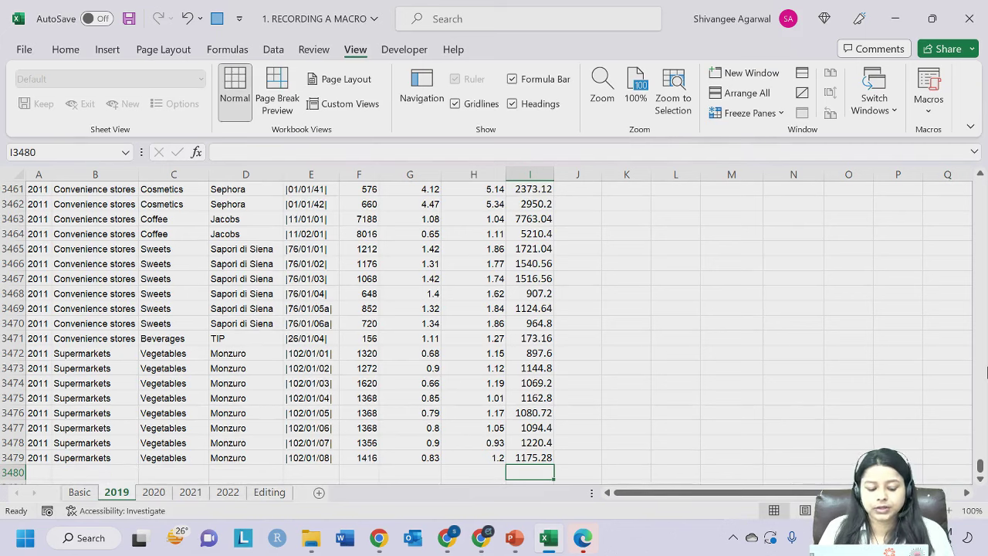
key("Up")
key("ctrl+Up")
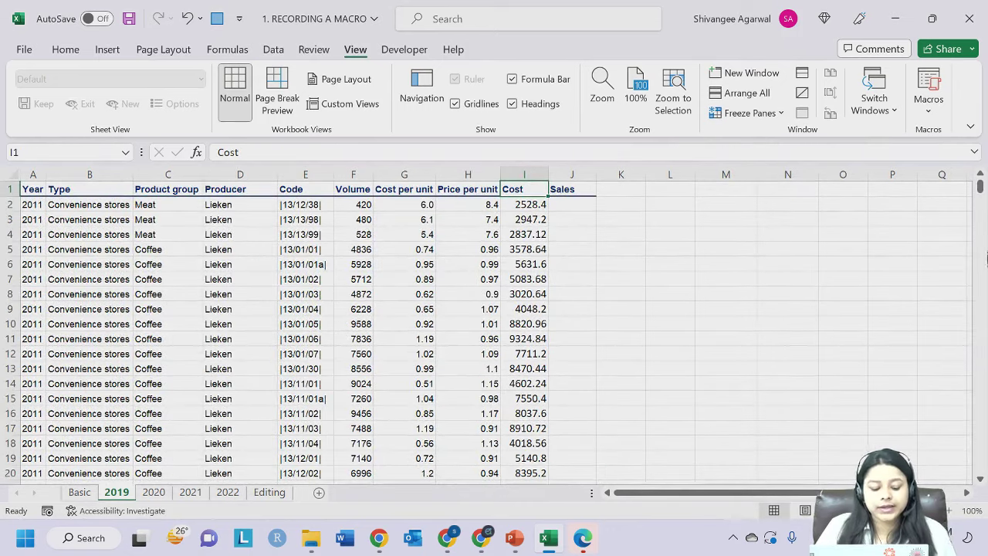
Run the Cost macro from cell I2 of the 2020 sheet and return to I2 to check the filled column.
left_click(154, 491)
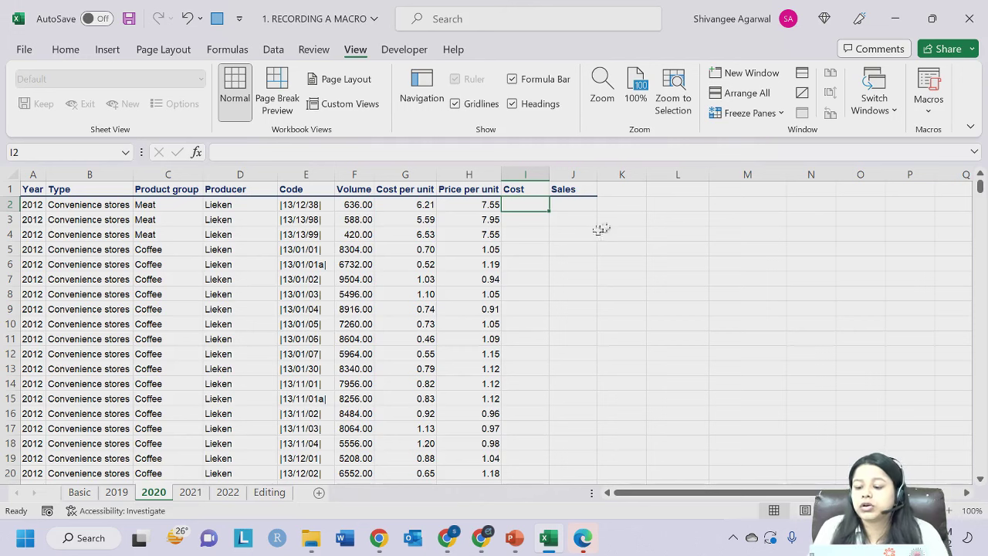
left_click(925, 121)
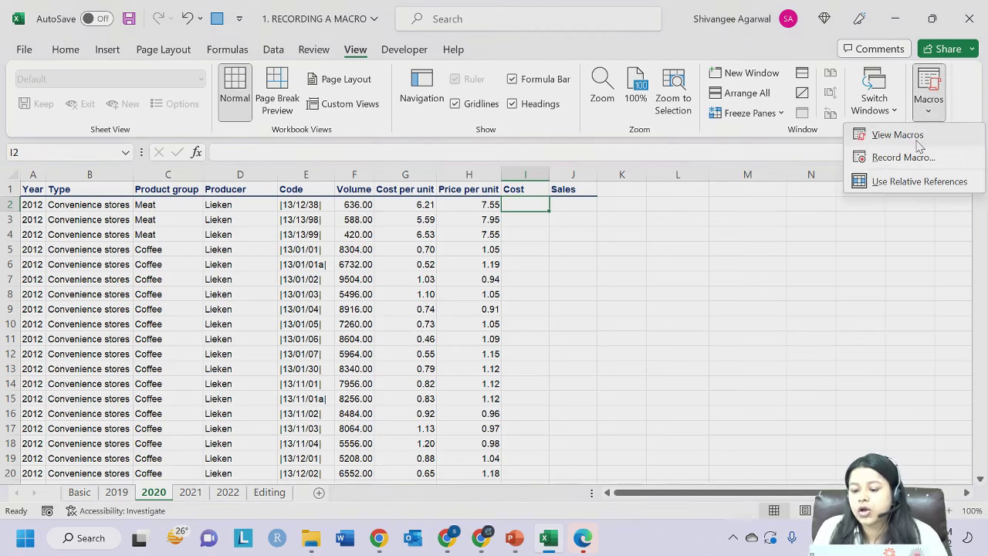
left_click(917, 138)
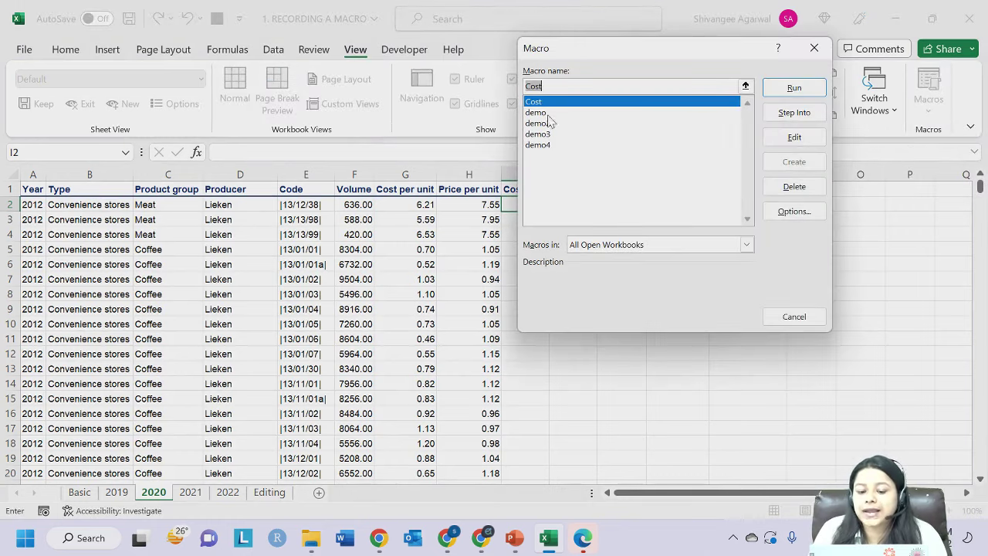
left_click_drag(599, 54, 213, 82)
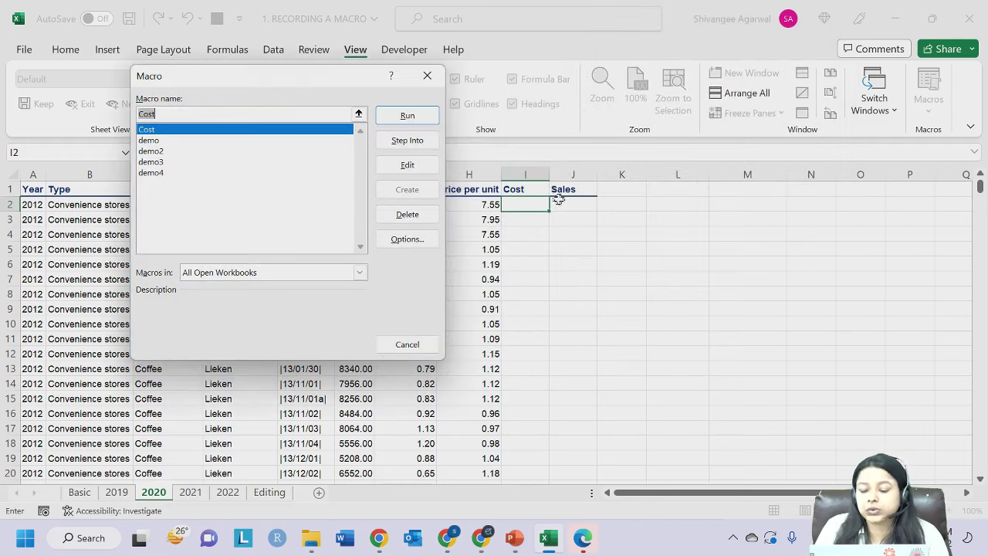
left_click_drag(262, 77, 684, 64)
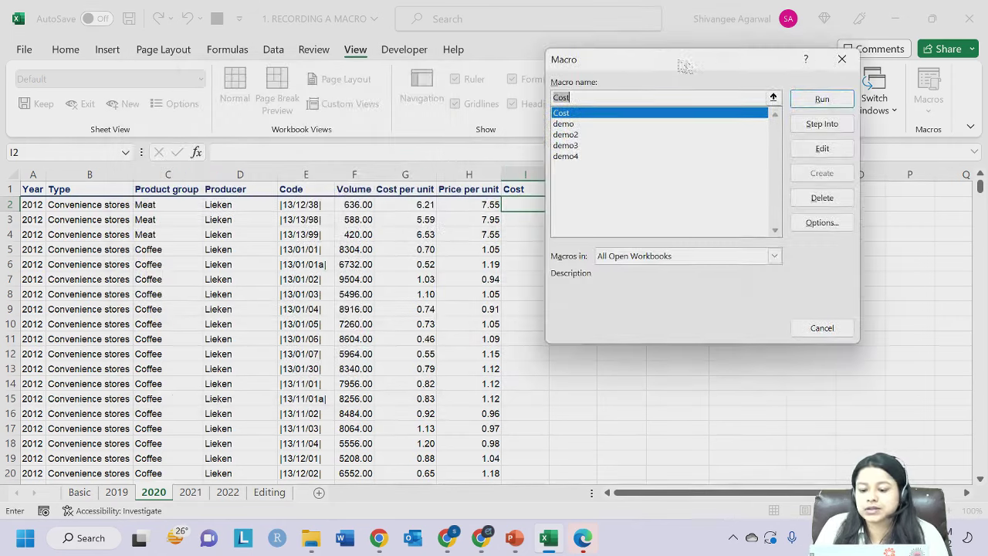
left_click(821, 102)
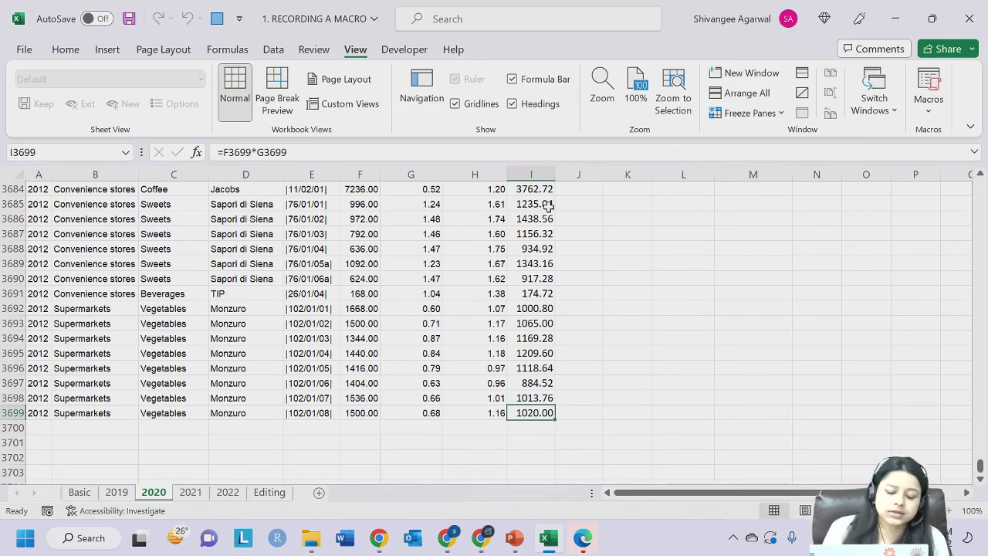
key("ctrl+Up")
key("Down")
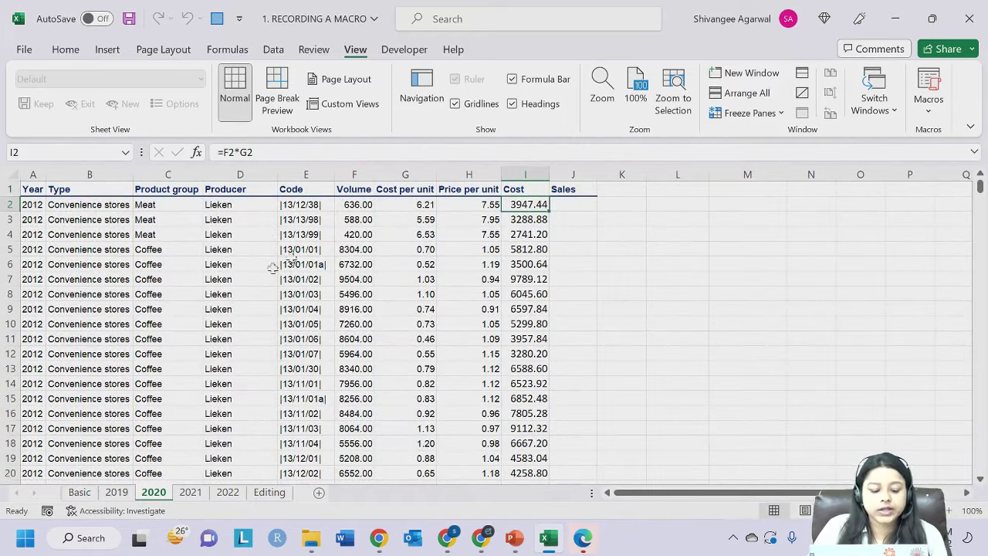
Run the Cost macro from cell I2 of the 2021 sheet and check the Cost column down to its end and back.
left_click(190, 492)
left_click(532, 207)
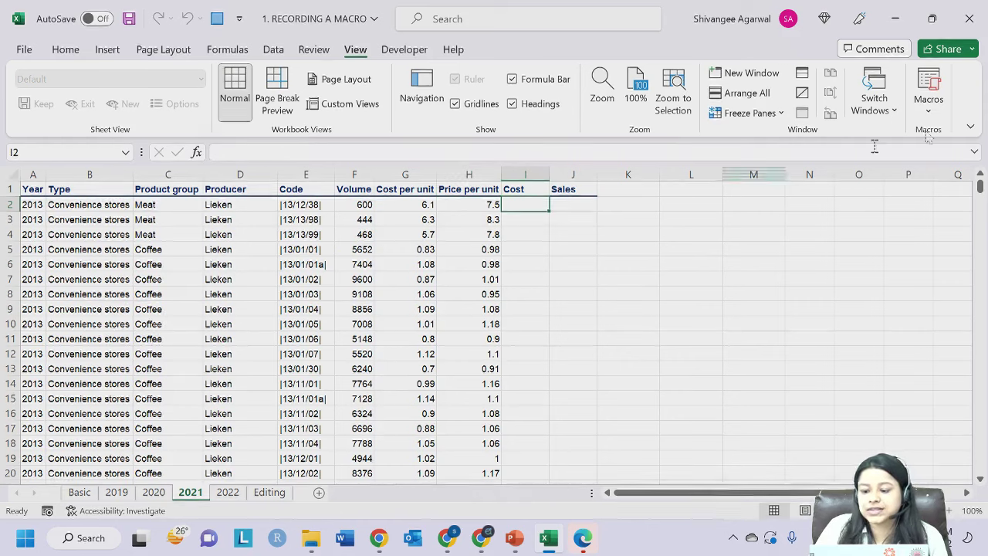
left_click(929, 114)
left_click(938, 139)
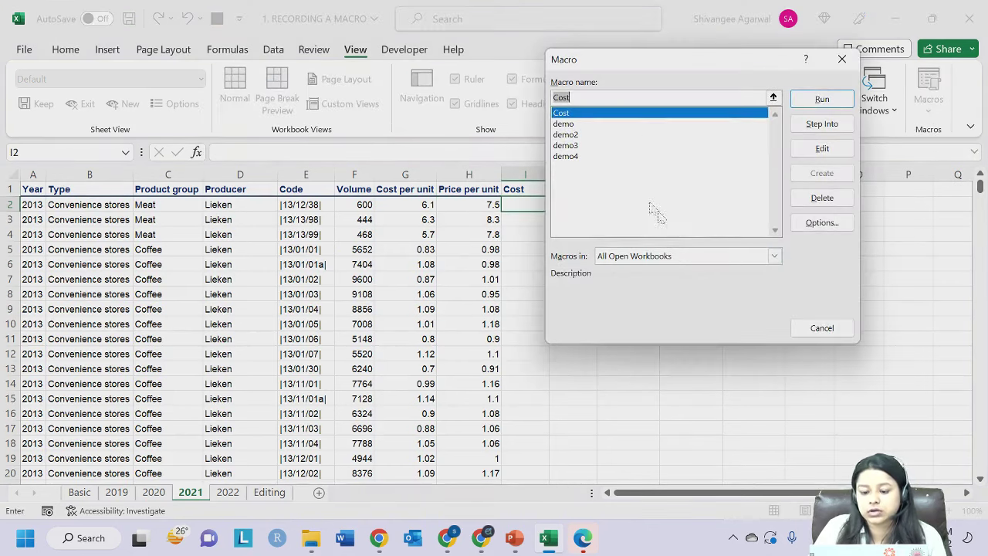
left_click(821, 100)
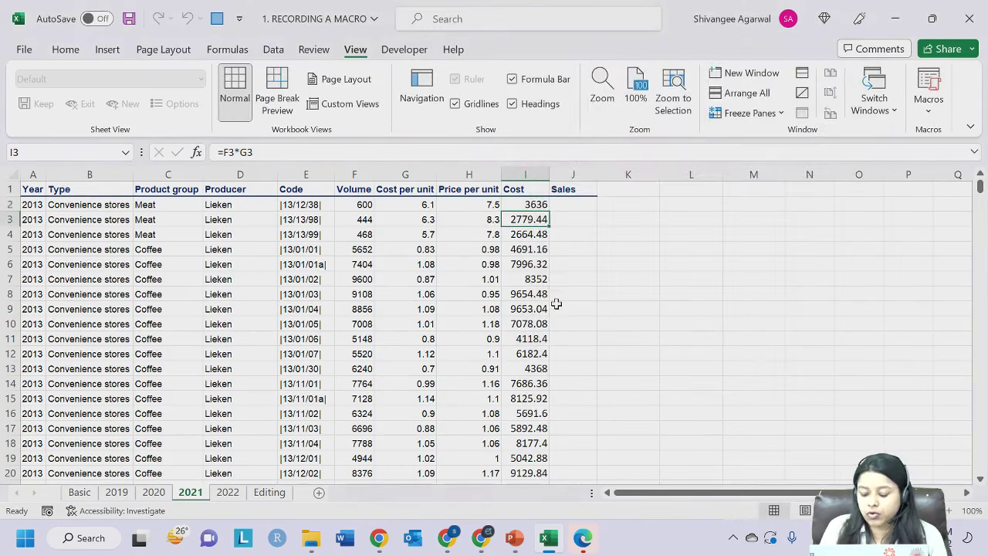
key("ctrl+Down")
key("ctrl+Up")
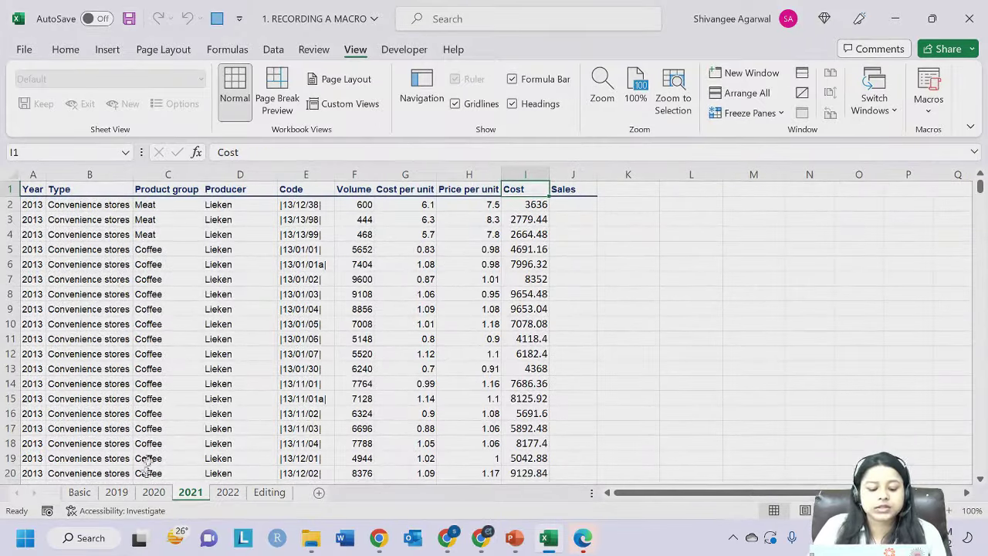
Run the Cost macro on the 2022 sheet with cell I2 selected to fill the Cost column.
left_click(225, 494)
left_click(525, 204)
left_click(940, 116)
left_click(930, 122)
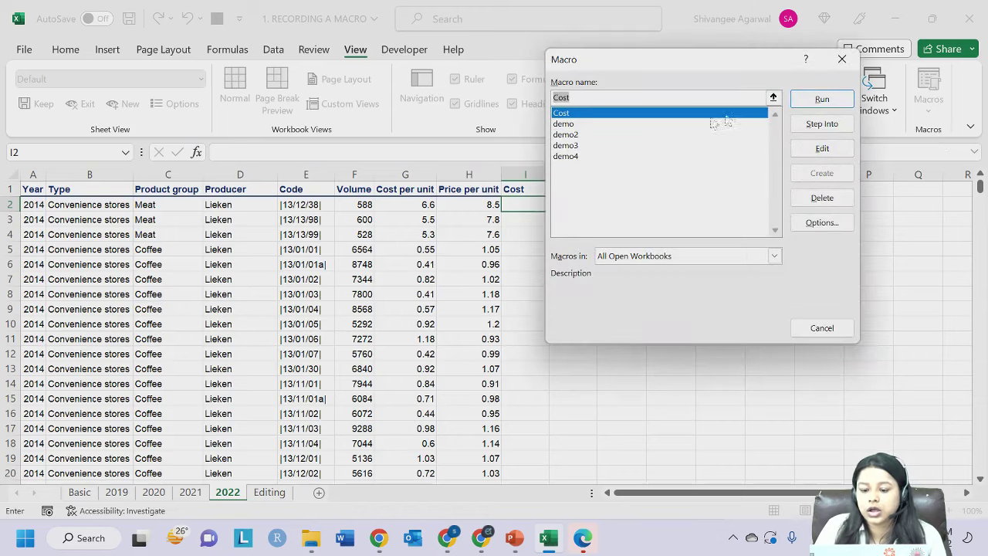
left_click(823, 101)
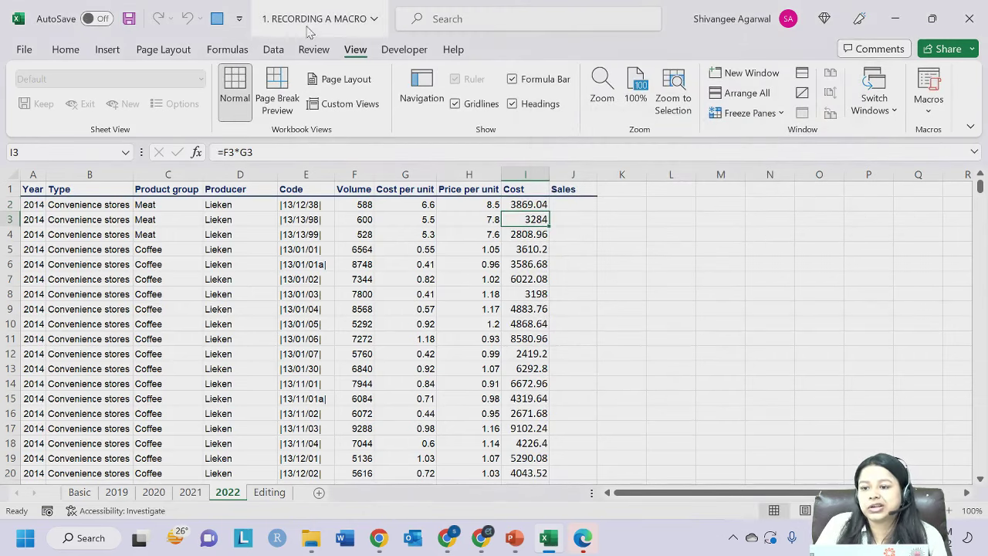
Start recording a macro named sales, stored in This Workbook, with cell J2 selected on the 2019 sheet.
left_click(127, 494)
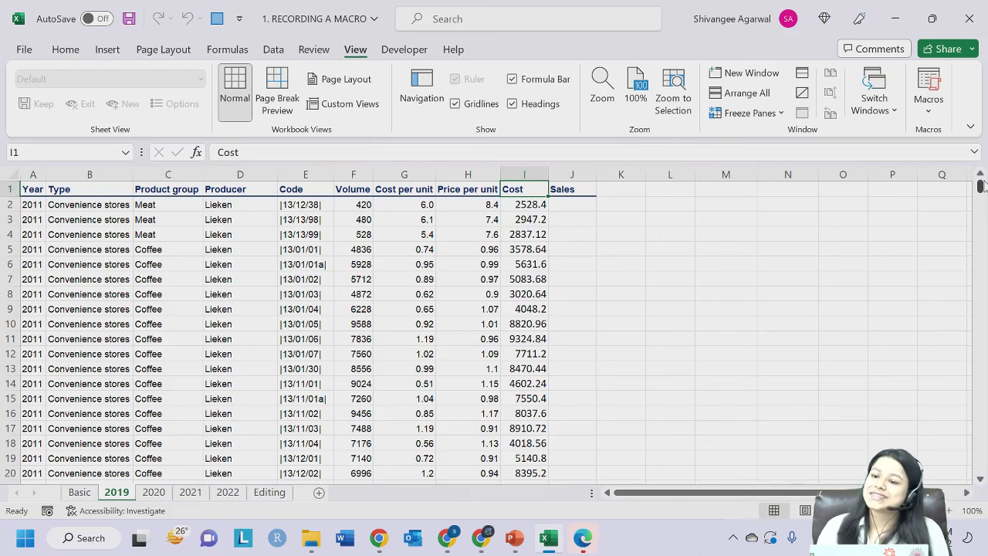
left_click(576, 204)
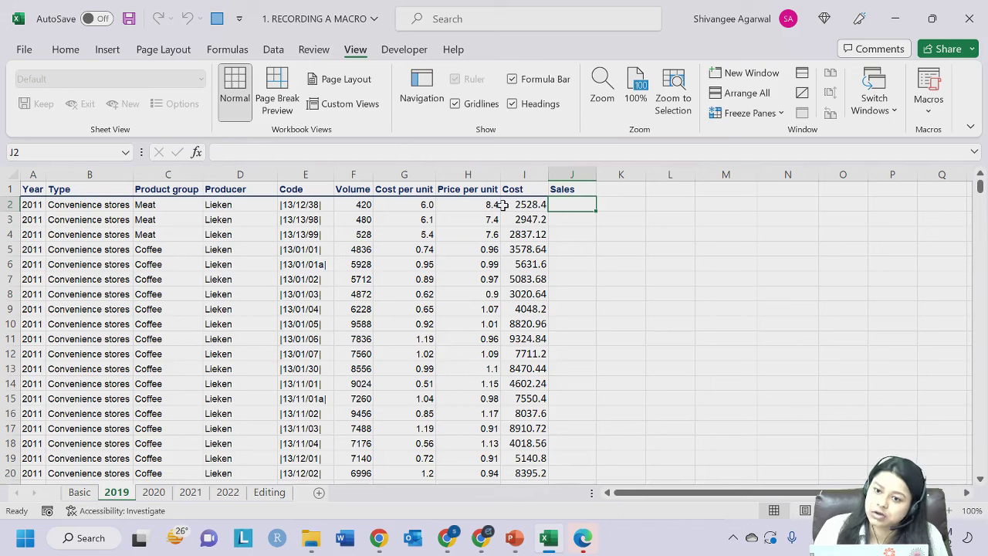
left_click(928, 108)
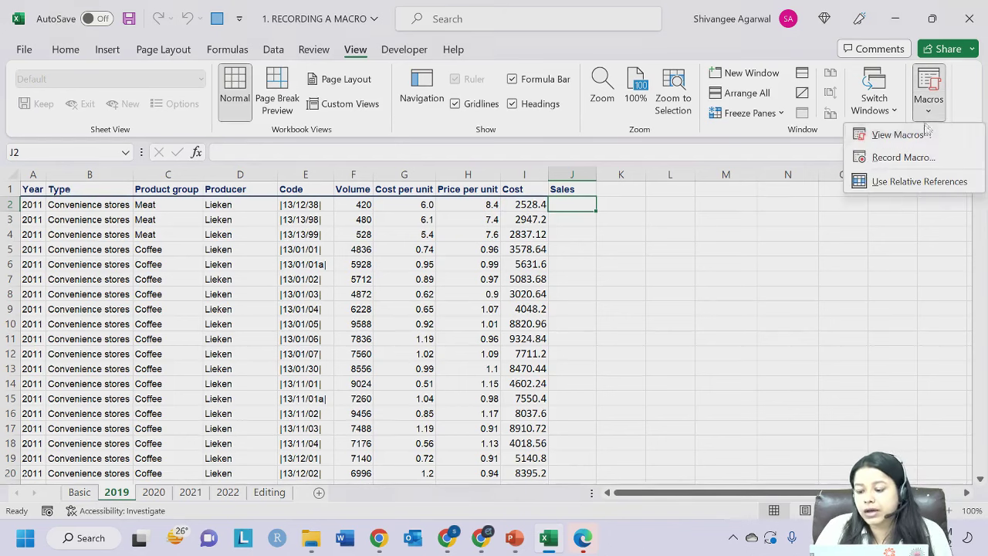
left_click(902, 157)
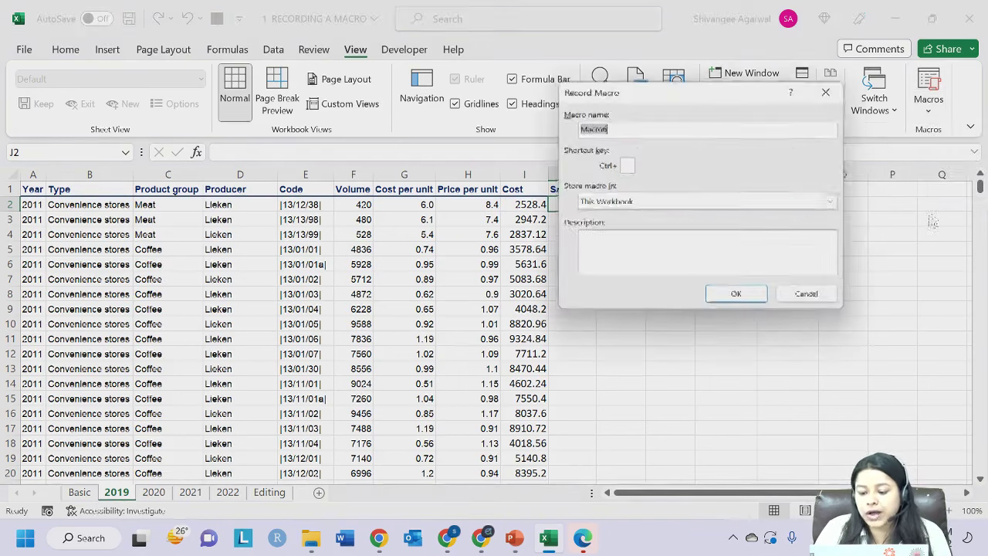
type("sa")
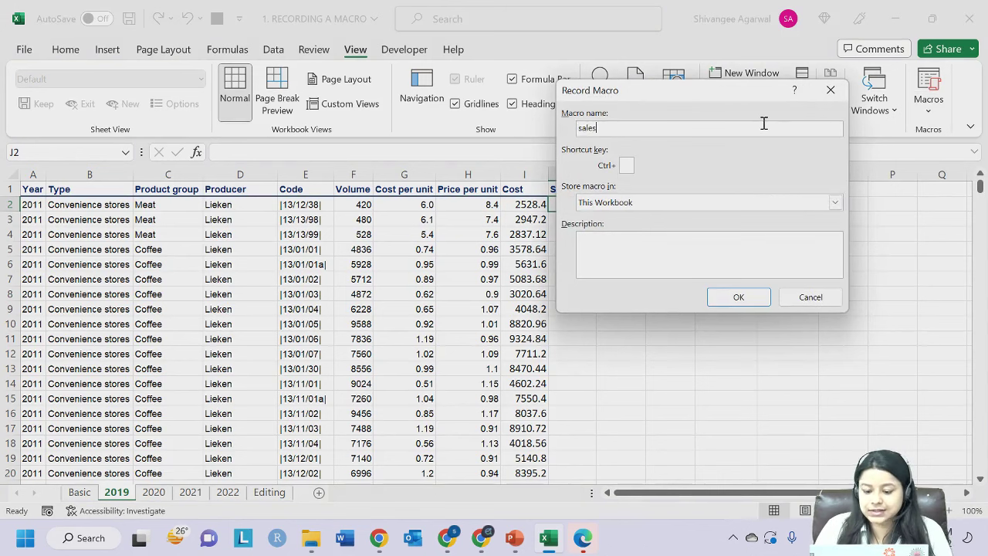
type("les")
left_click(735, 298)
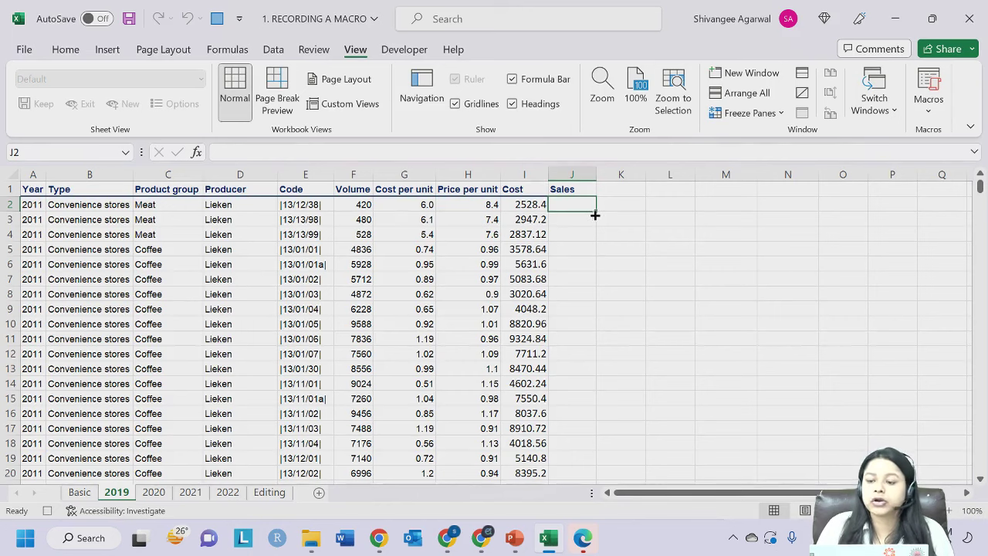
Enter the formula =F2*H2 in cell J2 to multiply Volume by Price per unit.
type("=")
left_click(363, 204)
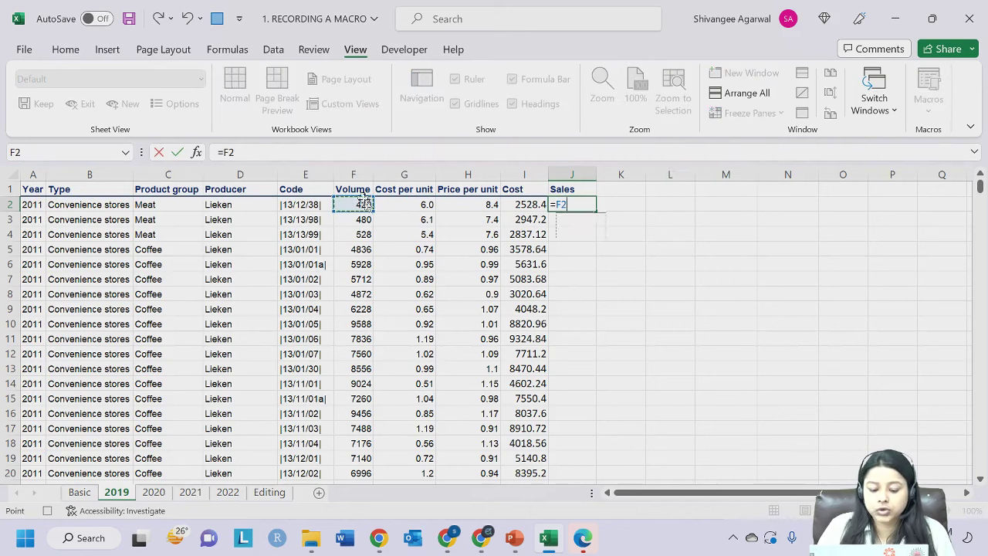
type("*")
left_click(454, 205)
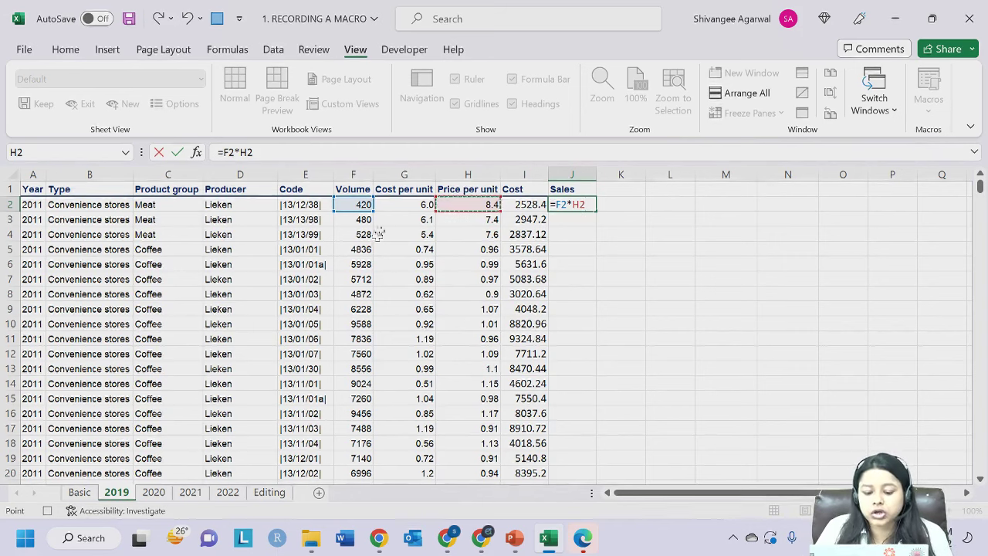
key("Return")
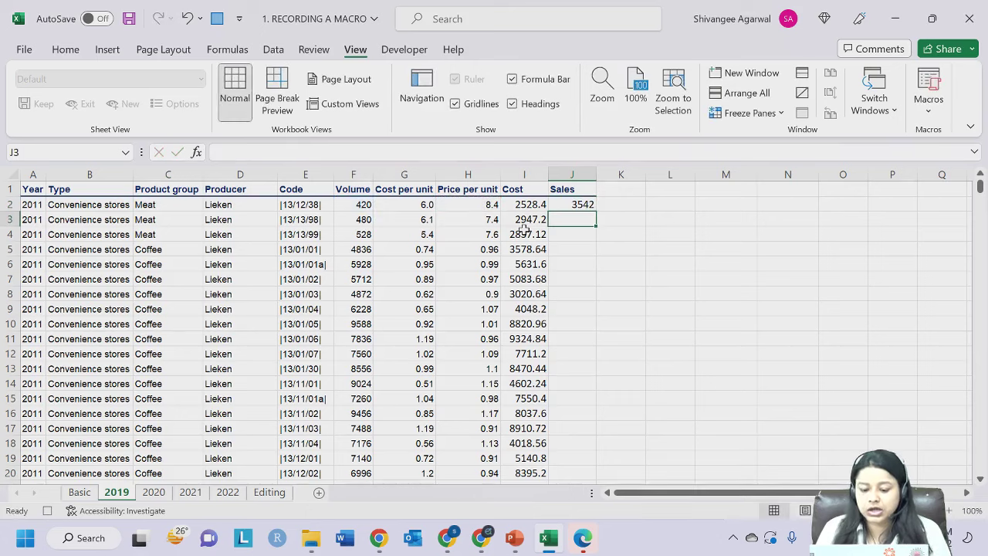
Fill the Sales formula from J2 down to the last data row, using the Cost column to find the end.
left_click(524, 223)
key("ctrl+Down")
key("Right")
key("ctrl+shift+Up")
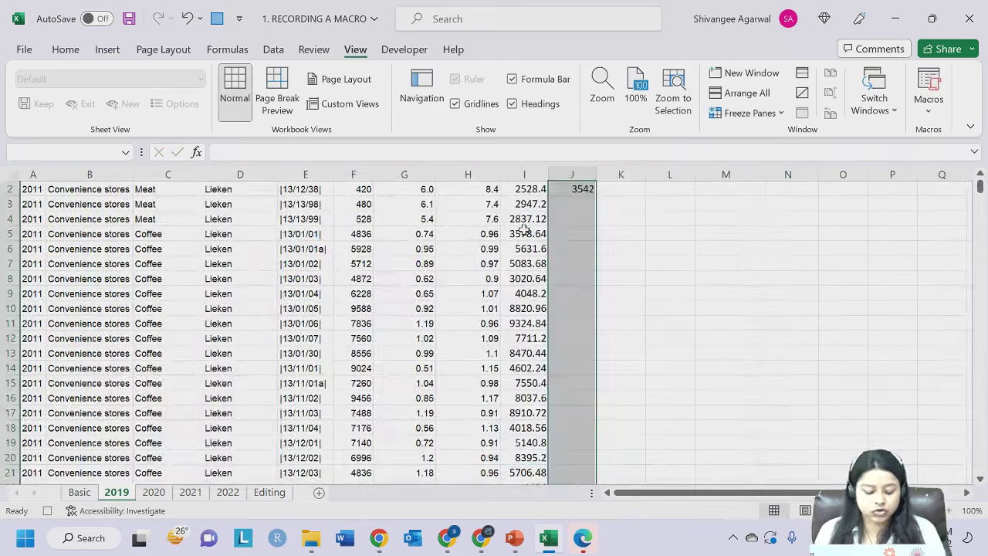
key("ctrl+d")
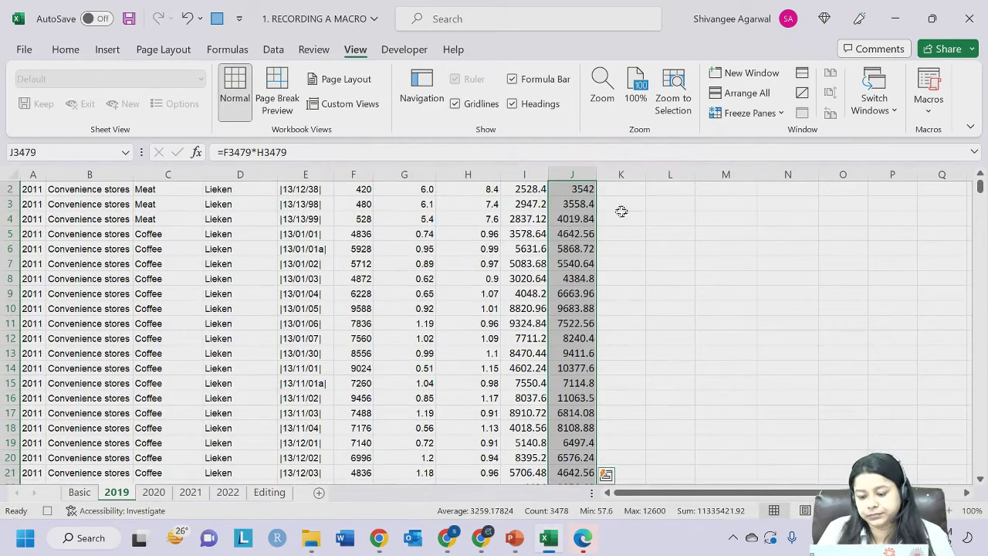
scroll(626, 216, "up", 1)
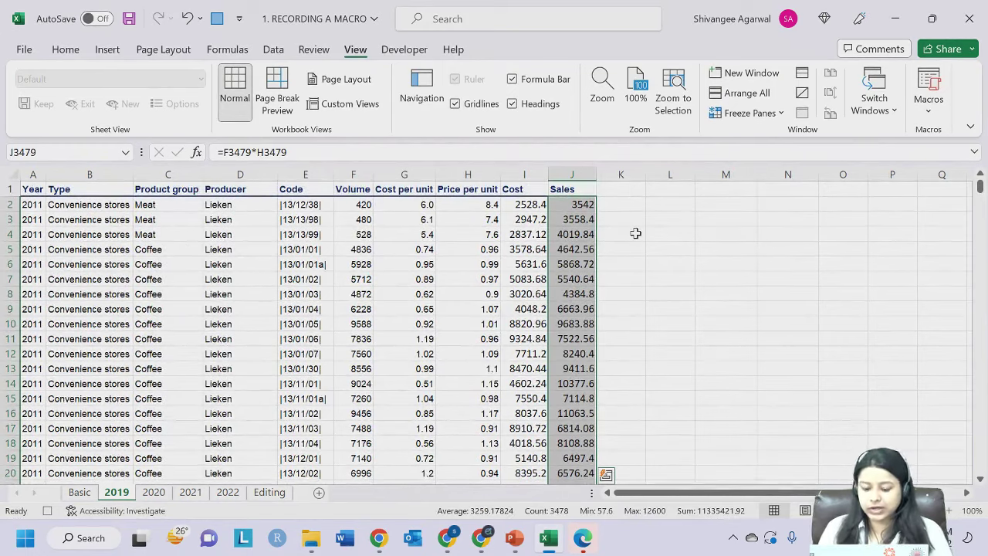
Move up one cell from the end of the Sales column, stop the macro recording, and return to cell J2.
key("Up")
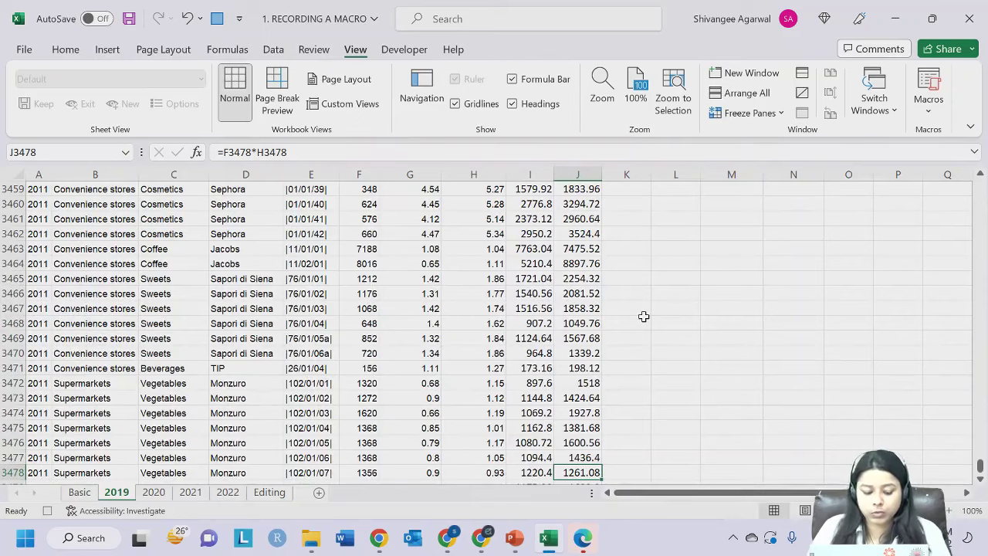
scroll(642, 318, "down", 1)
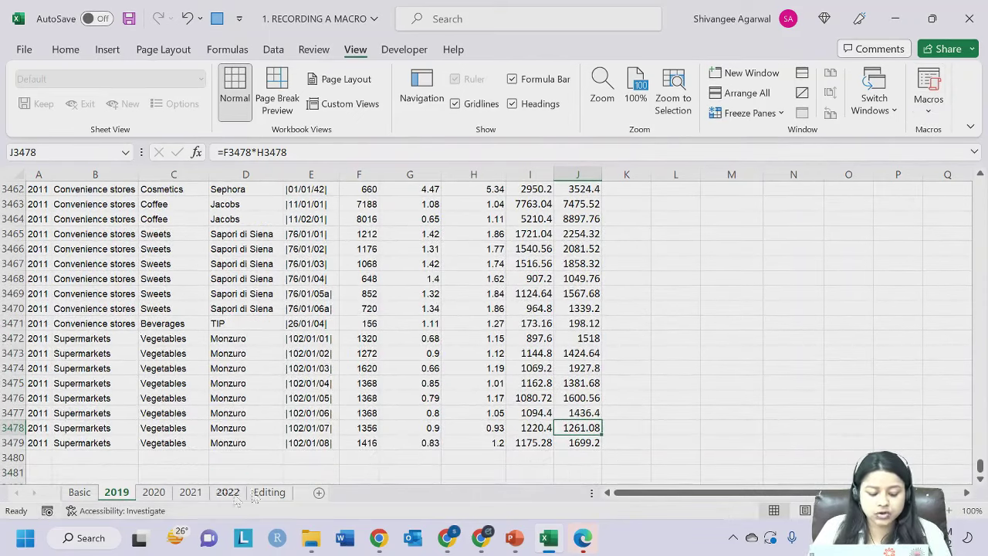
key("ctrl+Up")
key("Down")
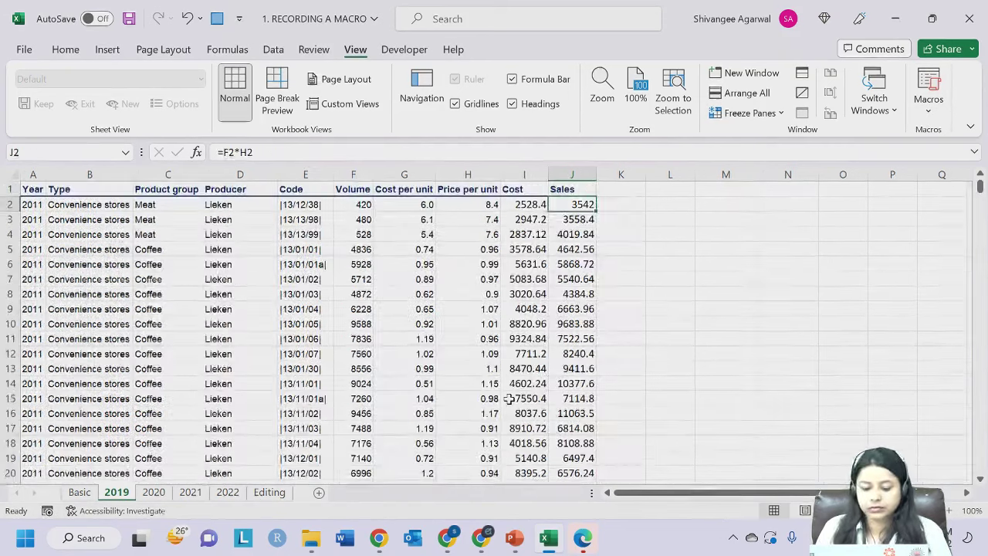
Run the sales macro on the 2020 sheet with cell J2 selected to fill the Sales column.
left_click(154, 493)
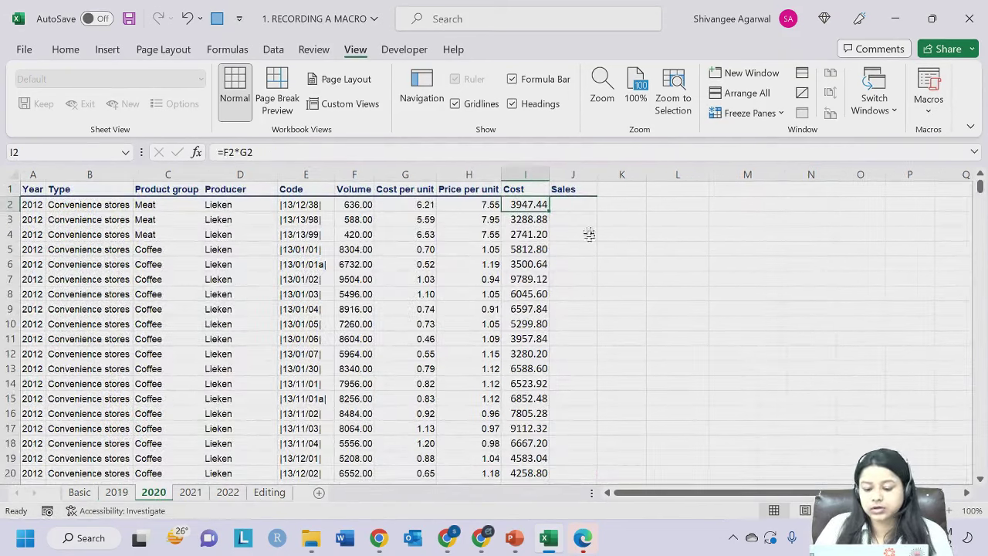
left_click(927, 114)
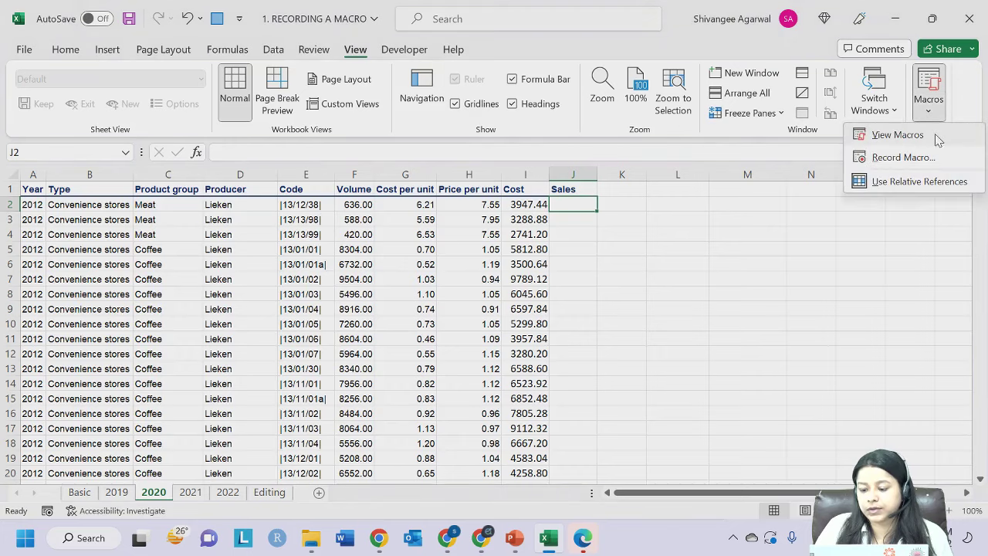
left_click(938, 135)
left_click(570, 178)
left_click(561, 167)
left_click(822, 99)
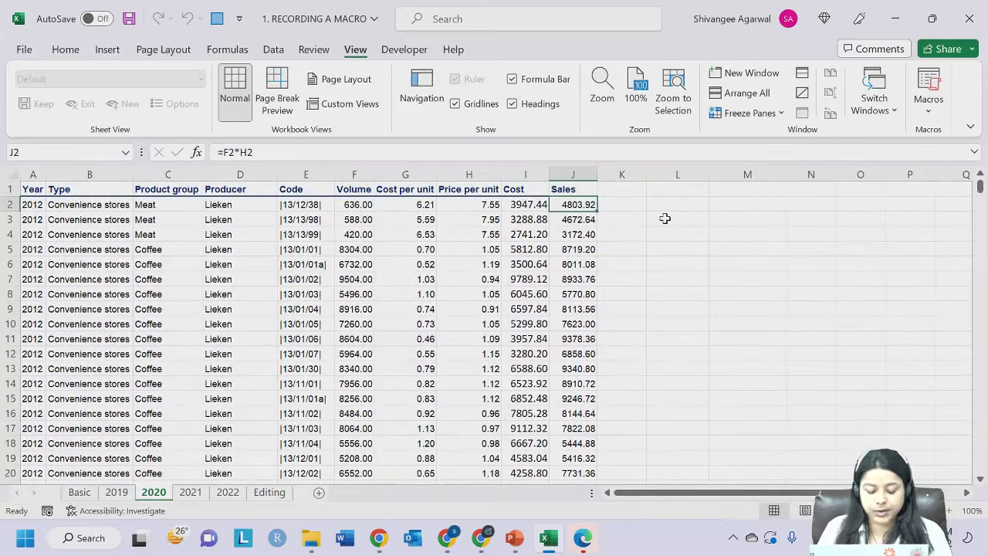
Run the sales macro on the 2021 sheet with cell J2 selected to fill the Sales column.
left_click(191, 494)
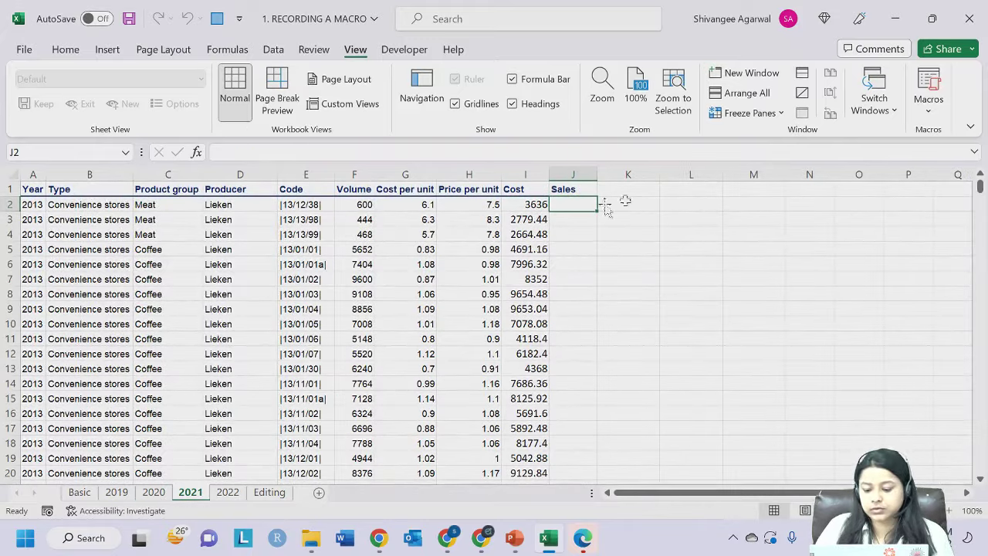
left_click(929, 100)
left_click(922, 136)
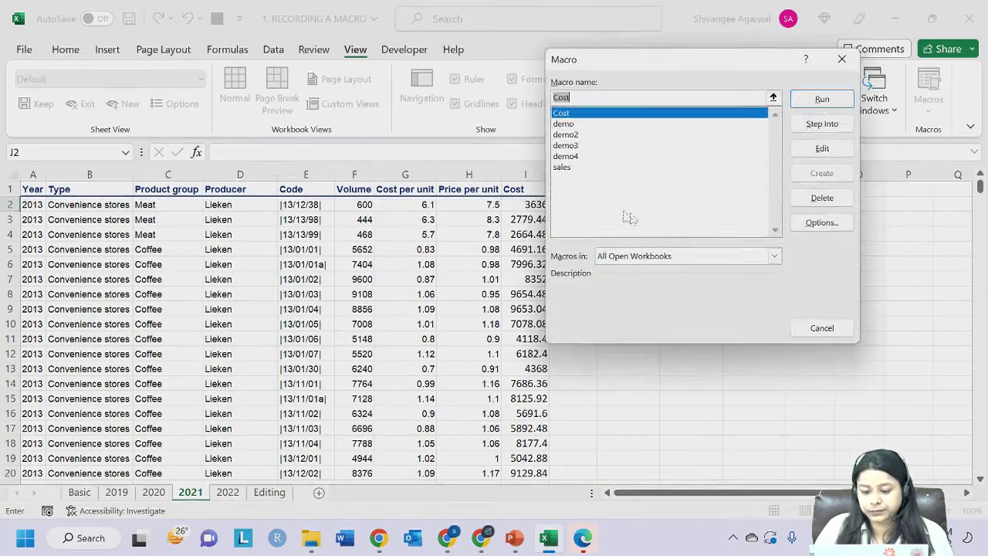
left_click(579, 168)
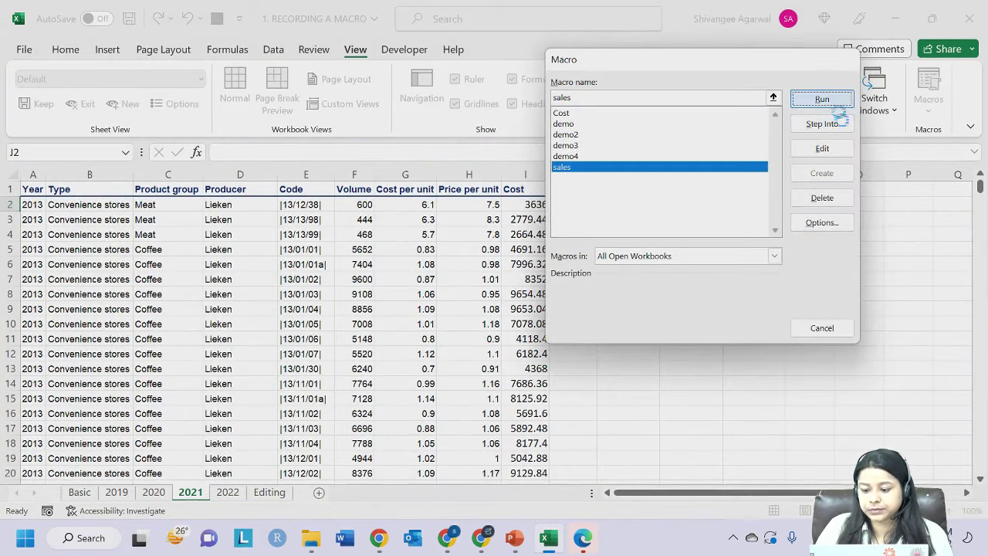
left_click(822, 99)
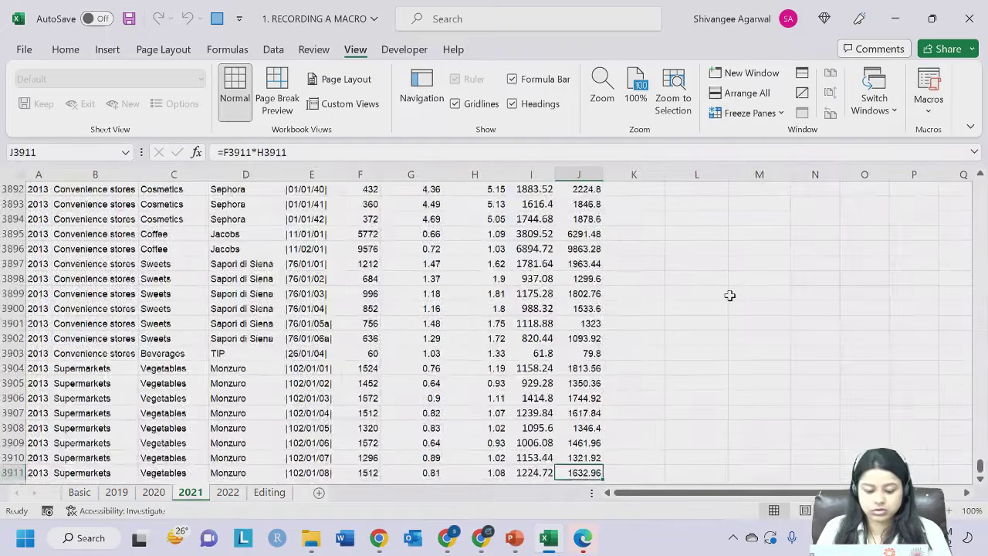
Run the sales macro on the 2022 sheet with cell J2 selected to fill the Sales column.
left_click(228, 492)
left_click(563, 205)
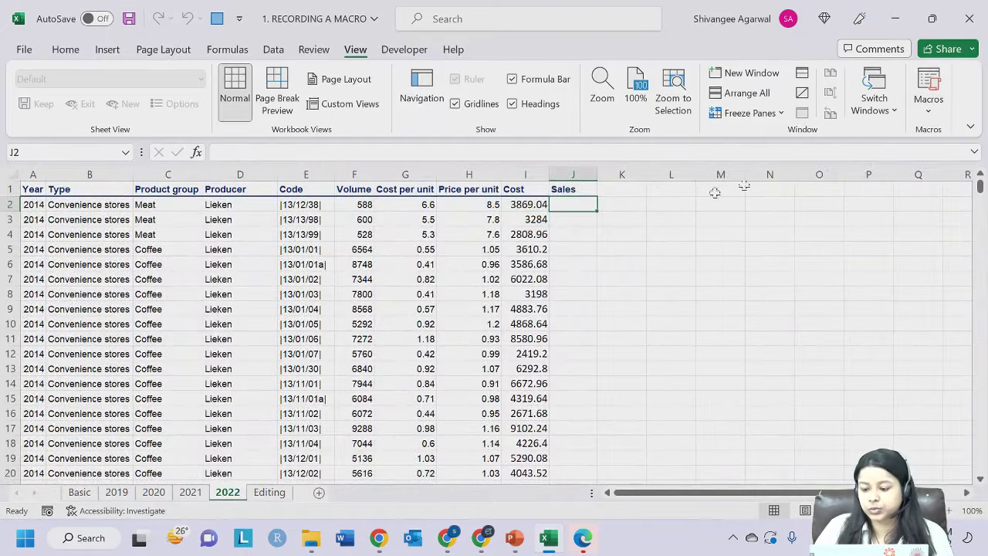
left_click(928, 108)
left_click(911, 136)
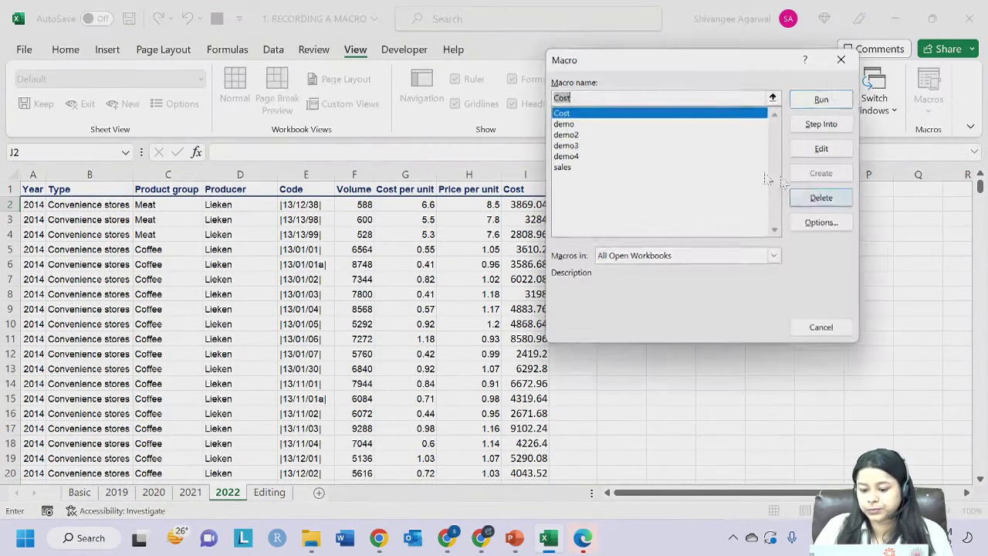
left_click(578, 168)
left_click(822, 99)
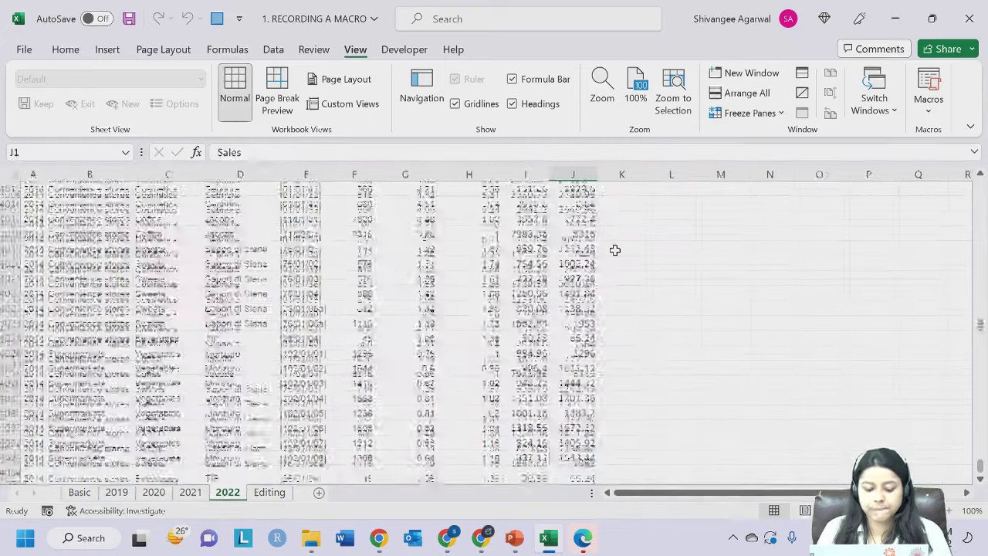
Examine the Sales column on the 2019 sheet from J2 down to its last filled row.
left_click(115, 494)
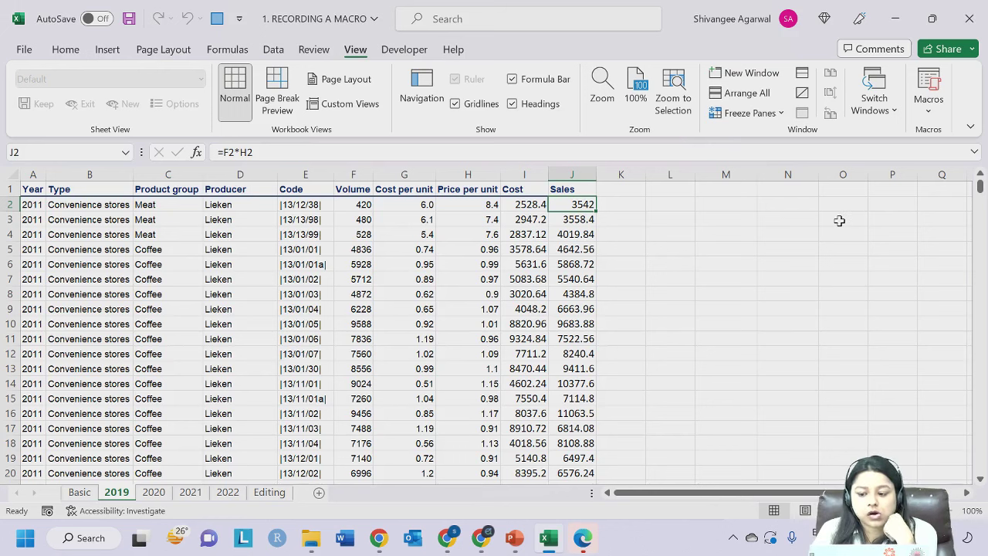
left_click(627, 209)
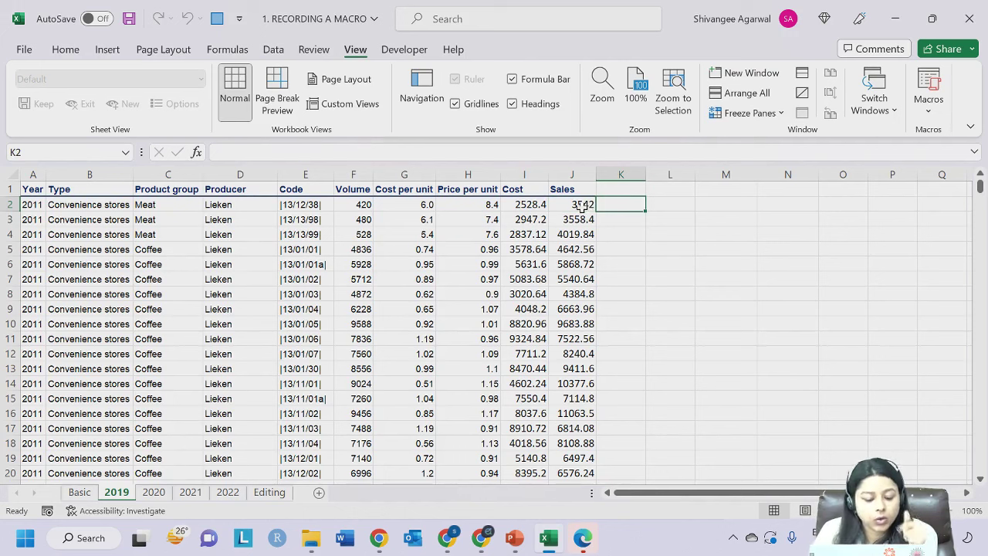
left_click(716, 219)
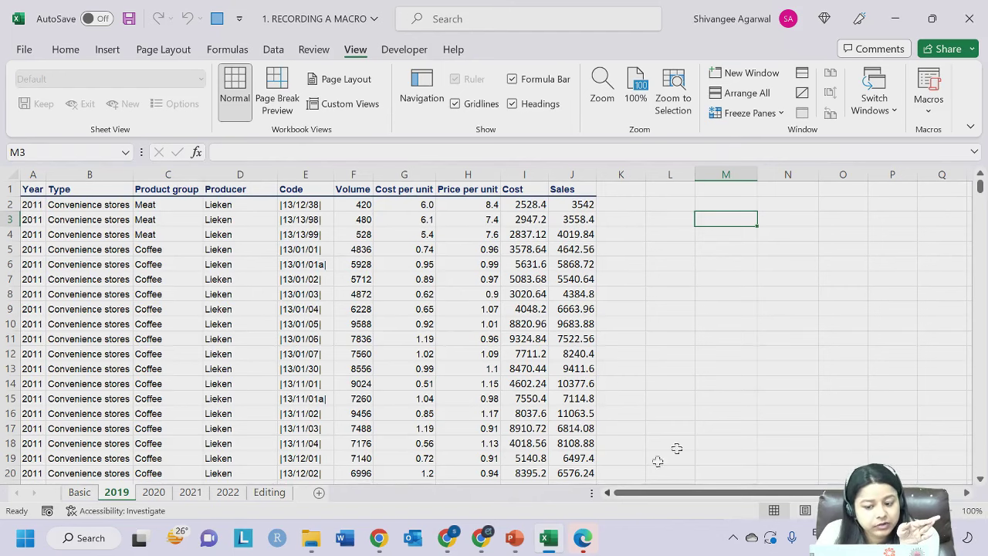
key("Up")
left_click(628, 204)
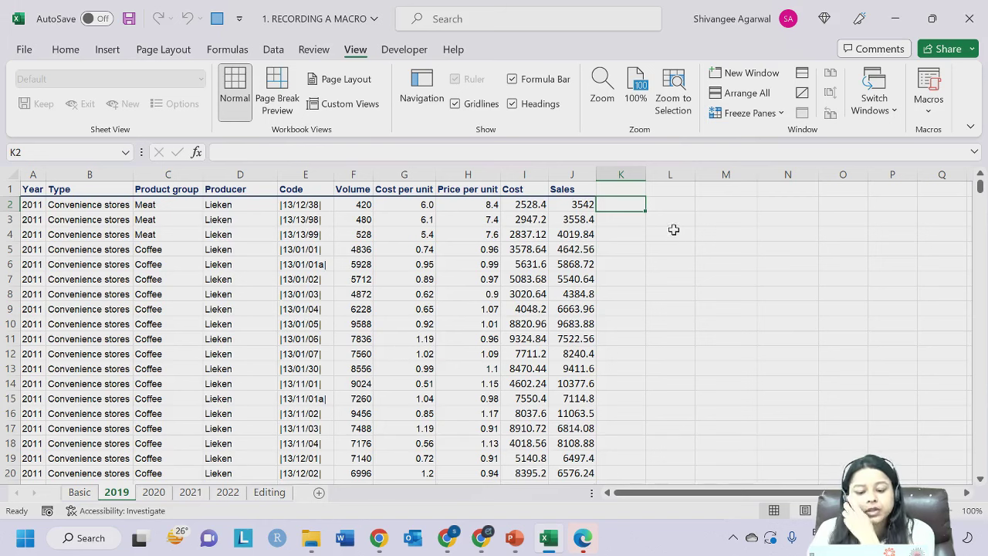
left_click(589, 204)
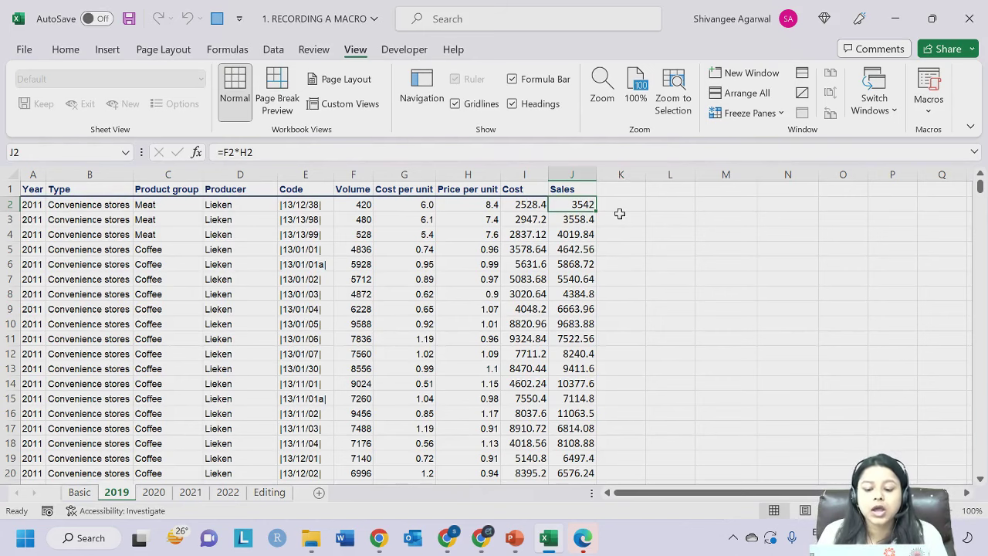
key("ctrl+Down")
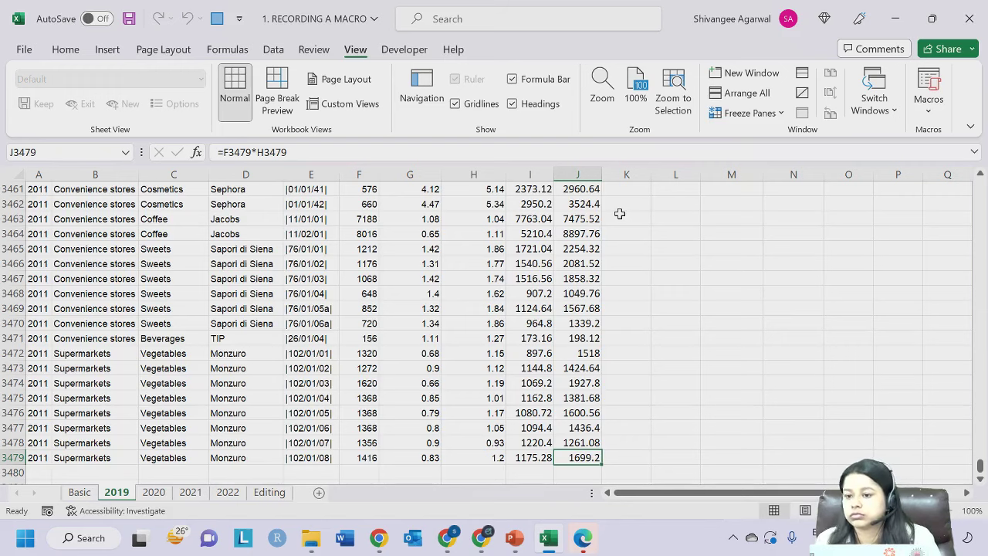
scroll(624, 212, "up", 20)
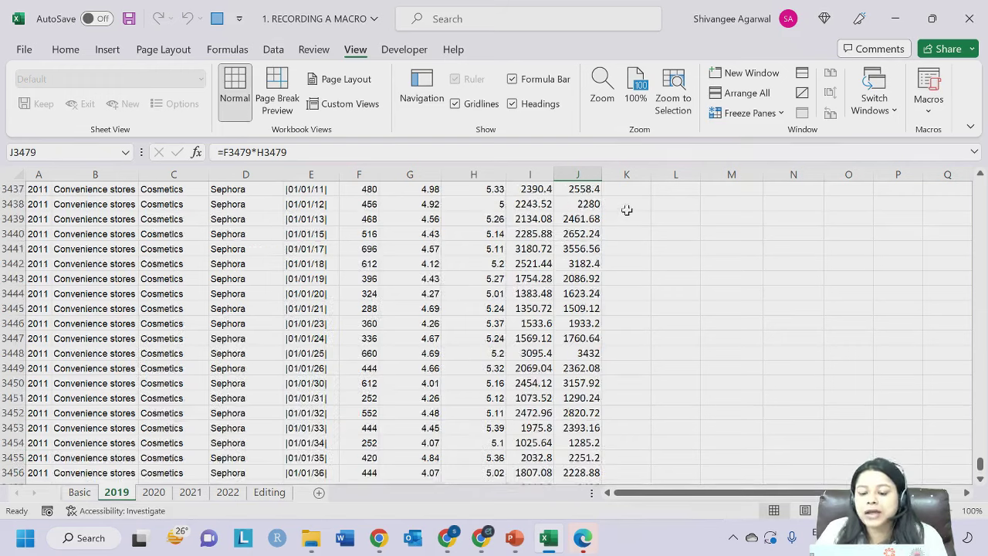
left_click(641, 207)
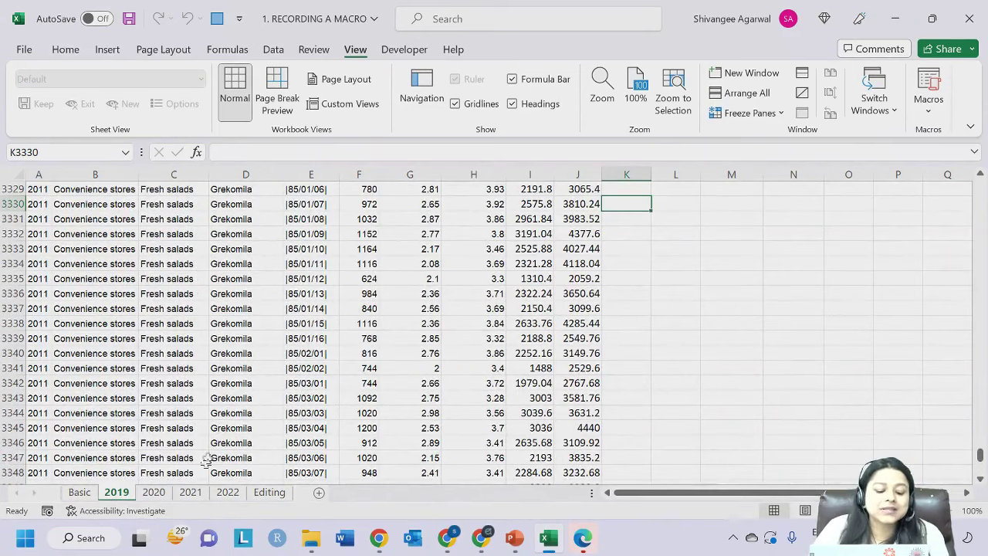
Check the filled Sales columns on the 2020, 2021 and 2022 sheets, and return to the first rows of the 2019 sheet.
left_click(161, 494)
left_click(191, 492)
left_click(227, 493)
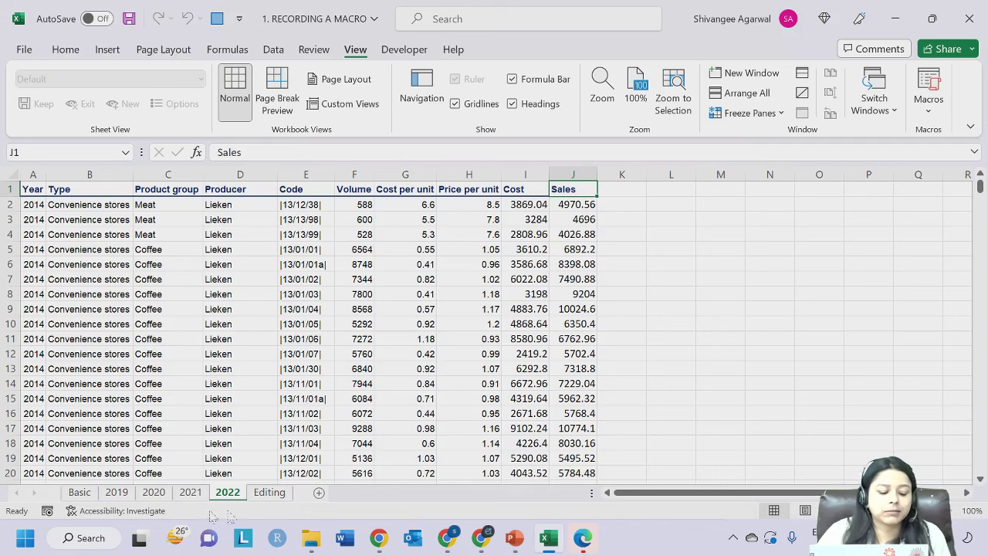
left_click(116, 493)
left_click(575, 236)
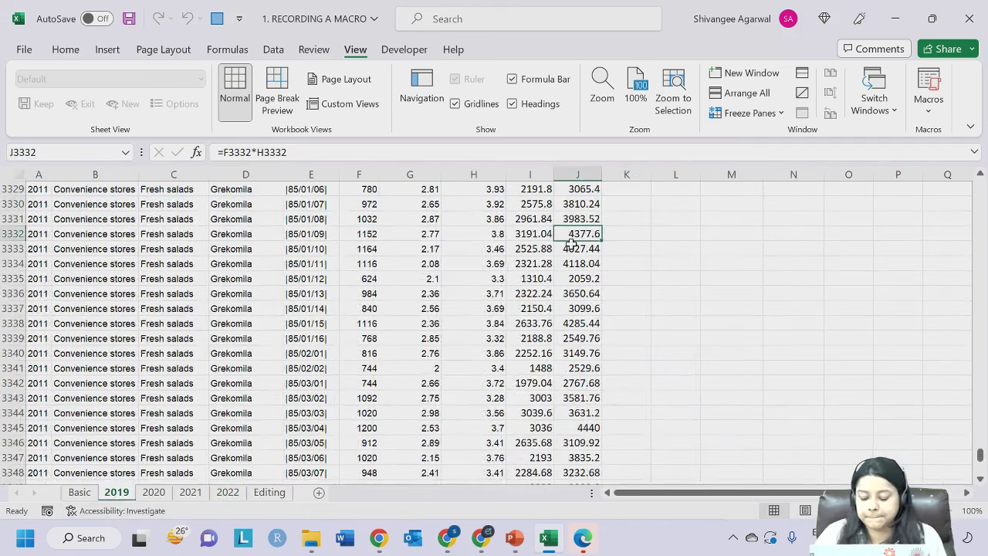
key("ctrl+Up")
key("Down")
key("Right")
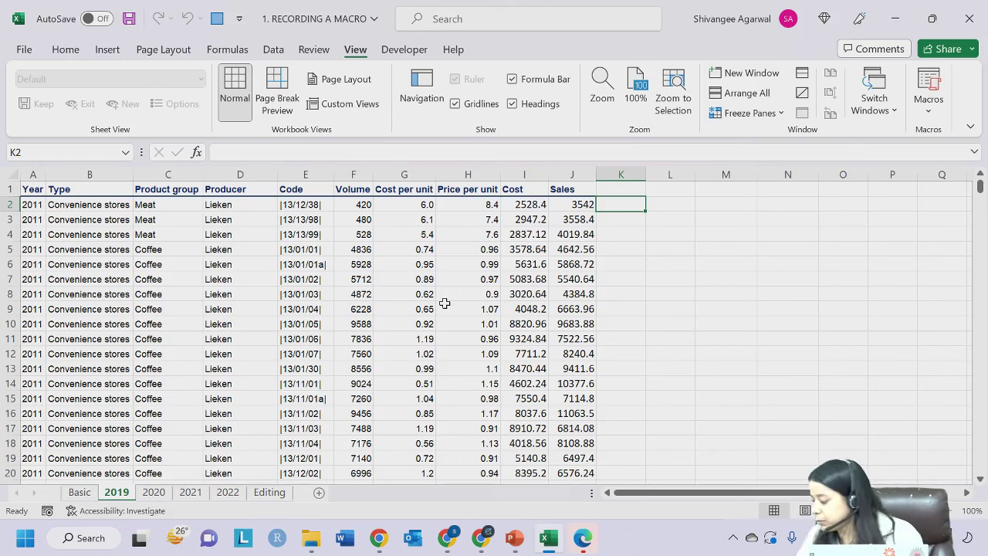
Start recording a macro named summary, stored in this workbook, with cell L3 of the 2019 sheet selected.
left_click(665, 223)
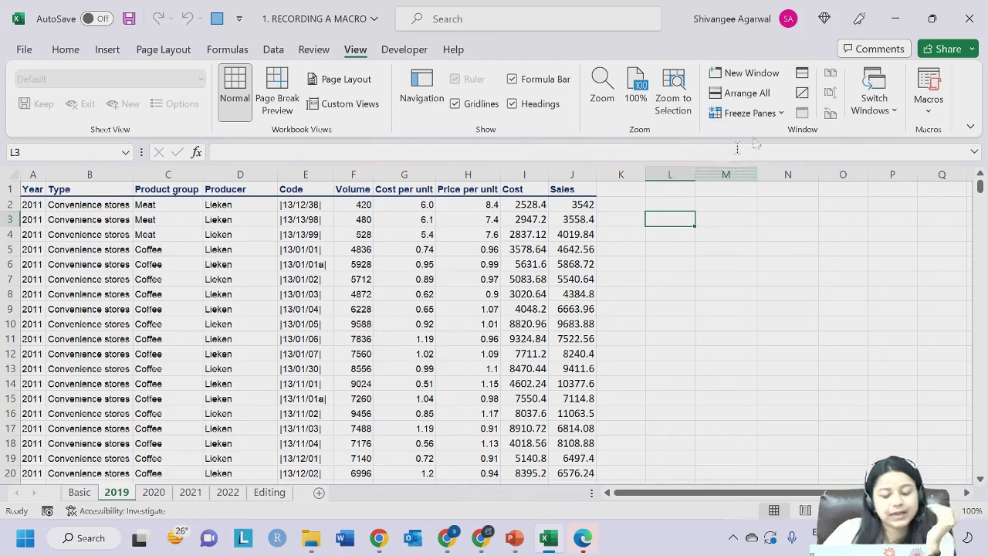
left_click(928, 112)
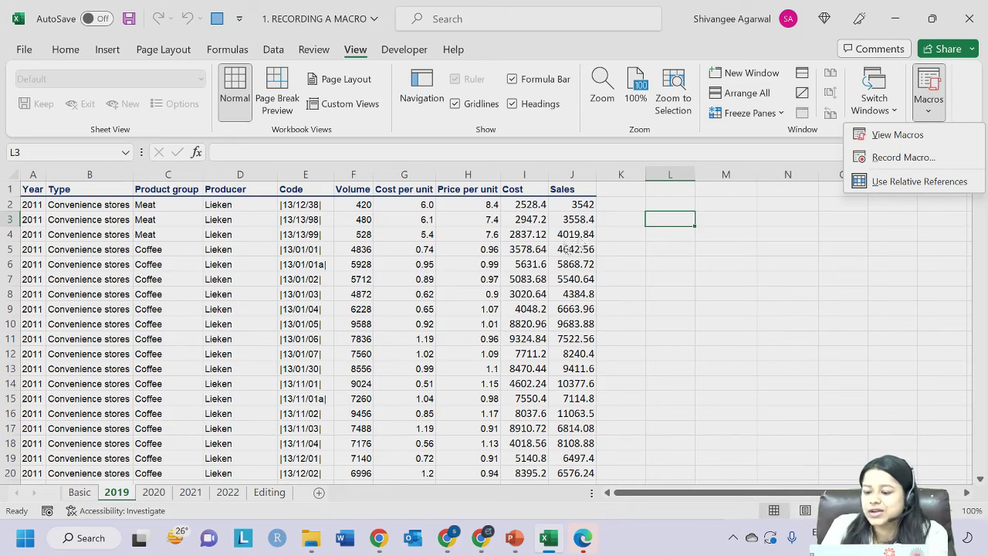
left_click(903, 158)
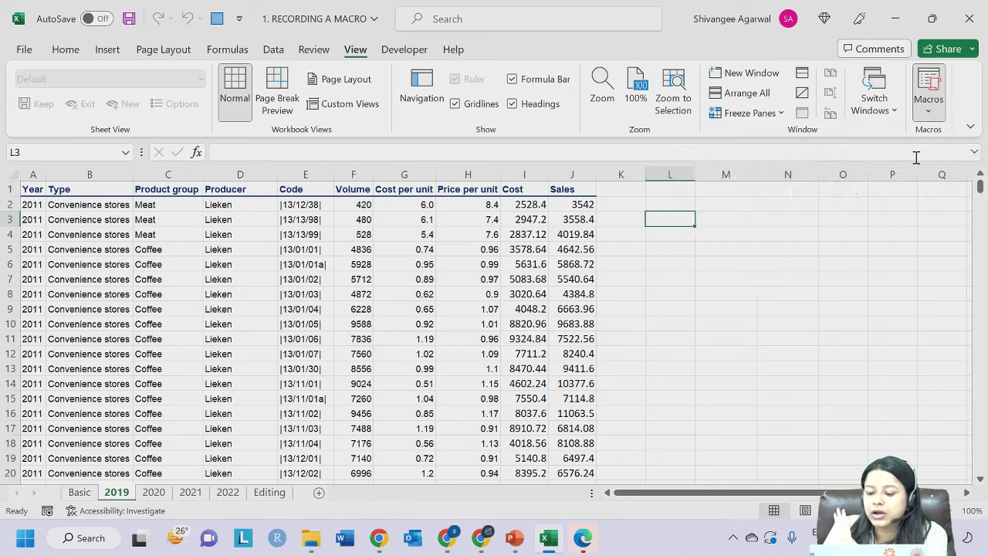
type("summary")
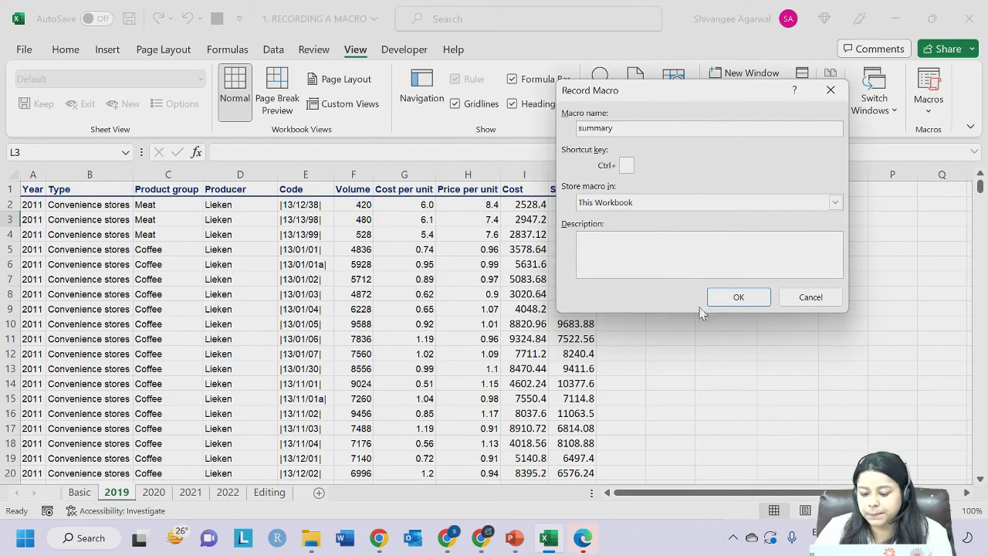
left_click(736, 300)
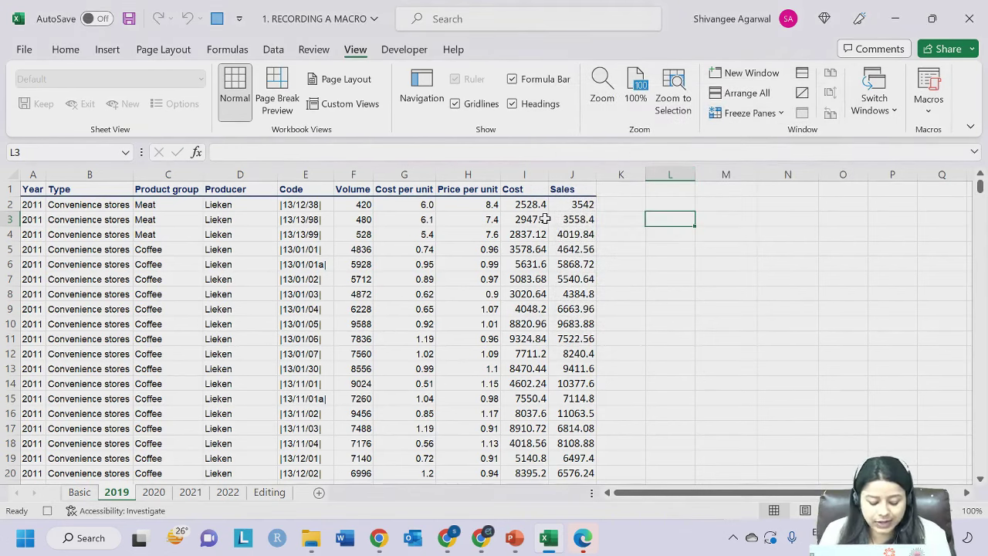
Enter the heading Summary in cell L3 and the label Total Sales in L4.
type("Summary")
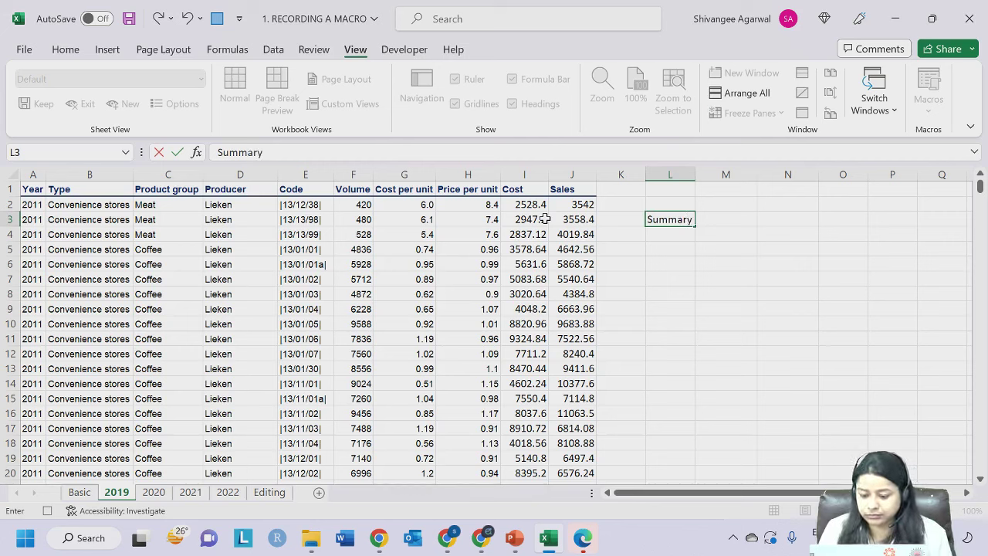
key("Return")
type("To")
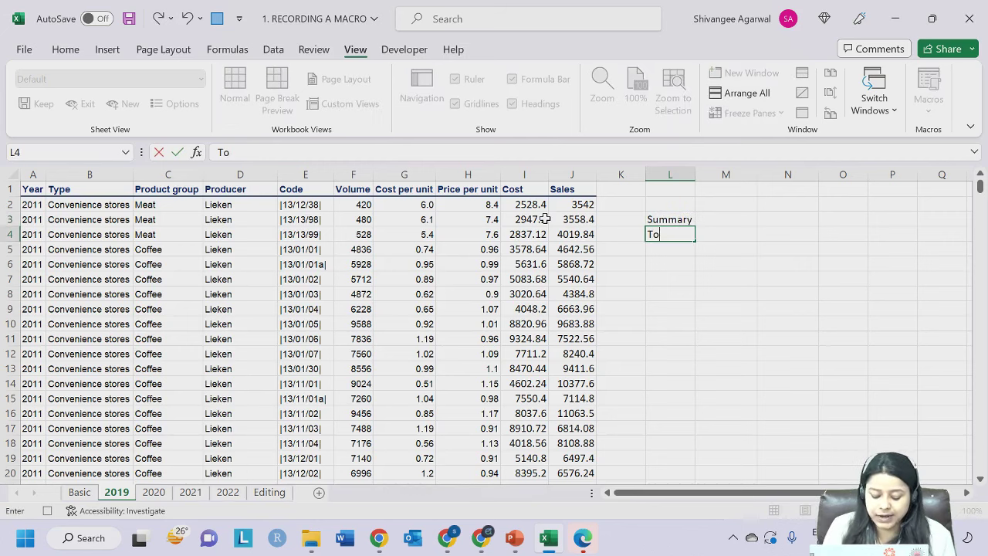
type("tal Sales")
key("Return")
Enter the labels Total Cost in L5 and Total Profit in L6, and autofit the width of column L.
type("Ro")
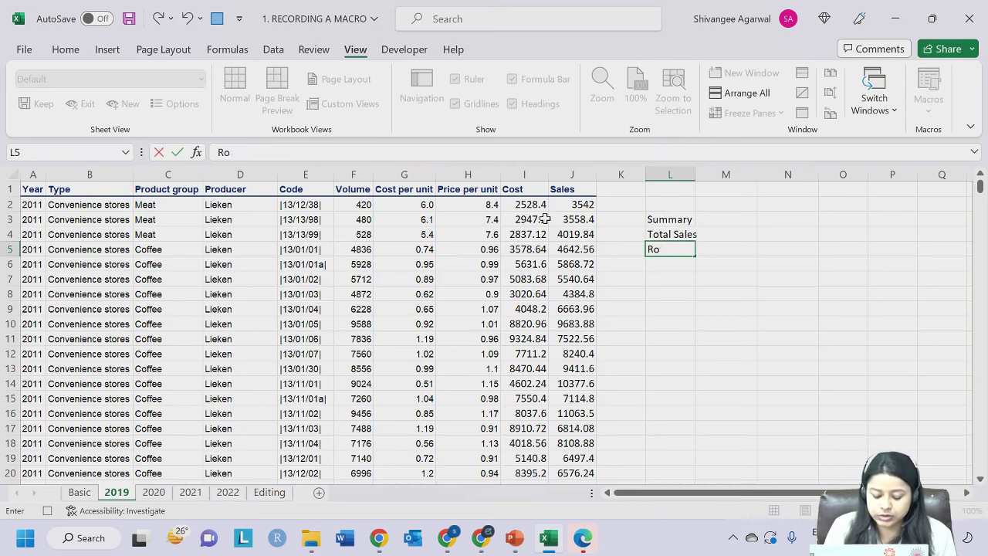
type("t")
key("BackSpace")
key("BackSpace")
key("BackSpace")
type("Total Cost")
key("Return")
type("Total")
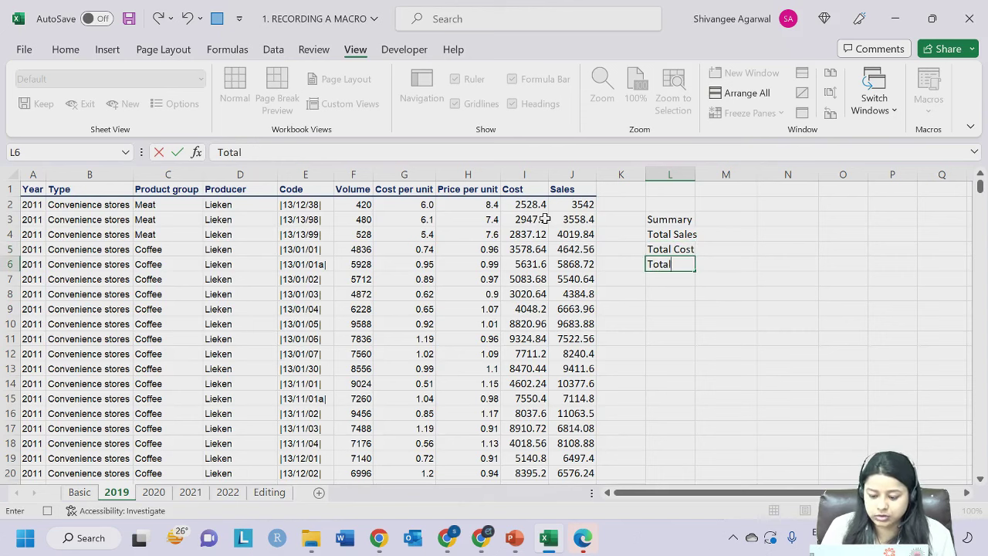
type(" Profit")
key("Return")
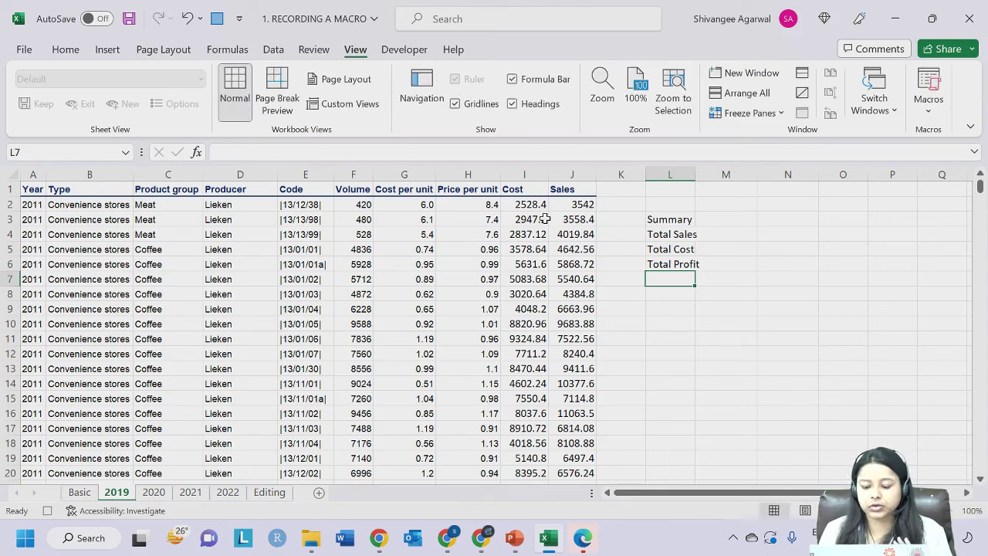
double_click(696, 170)
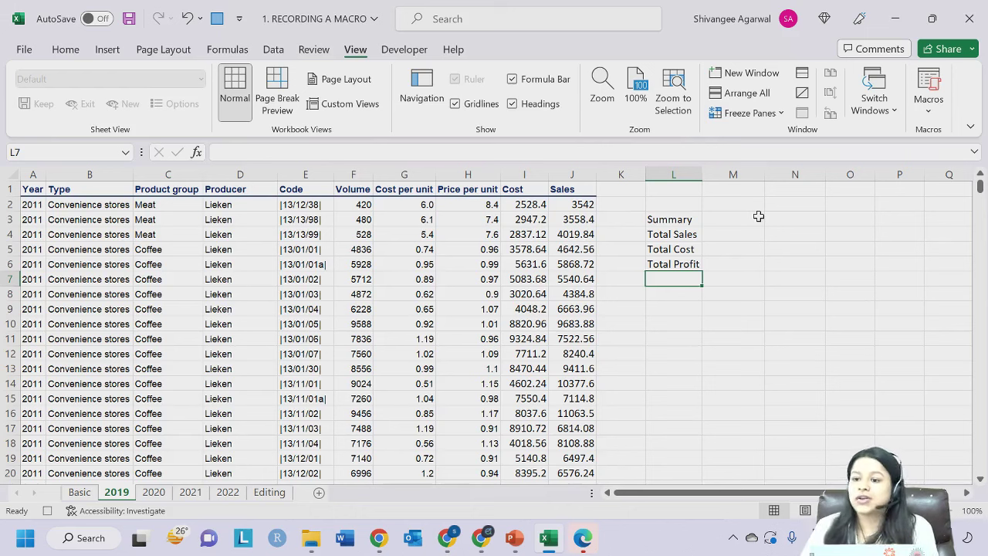
Calculate total sales in cell M4 with a SUM formula over the whole Sales column, =SUM(J:J).
left_click(712, 234)
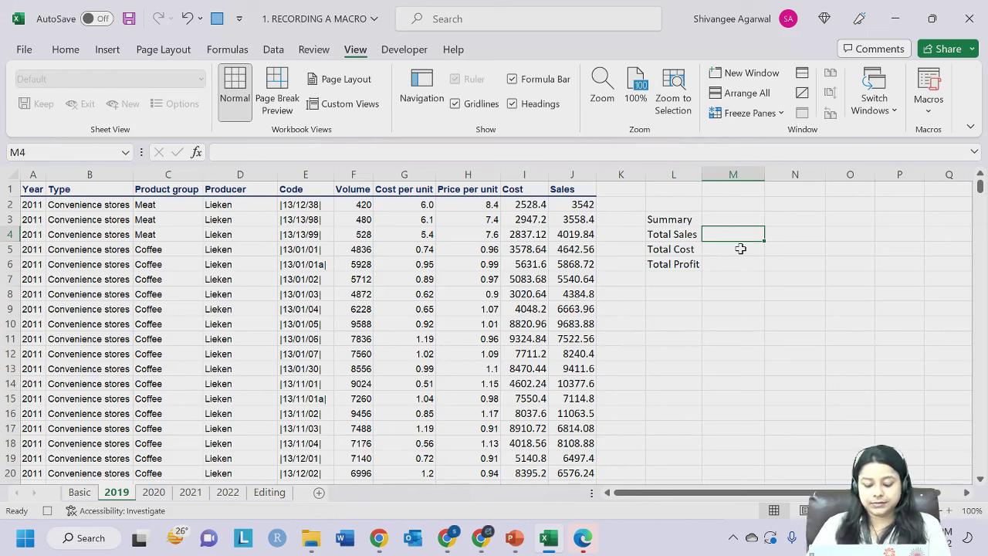
type("=sum(")
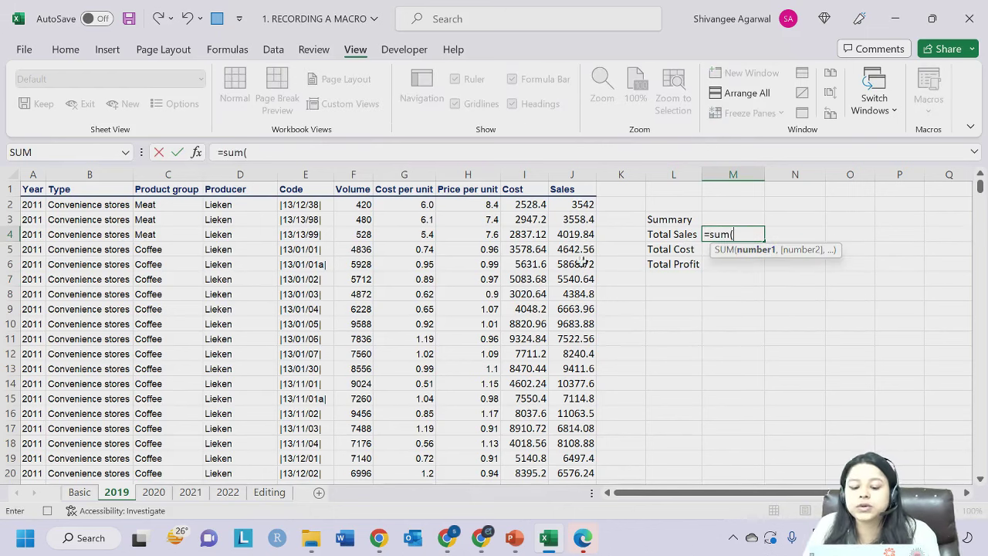
left_click_drag(579, 207, 572, 279)
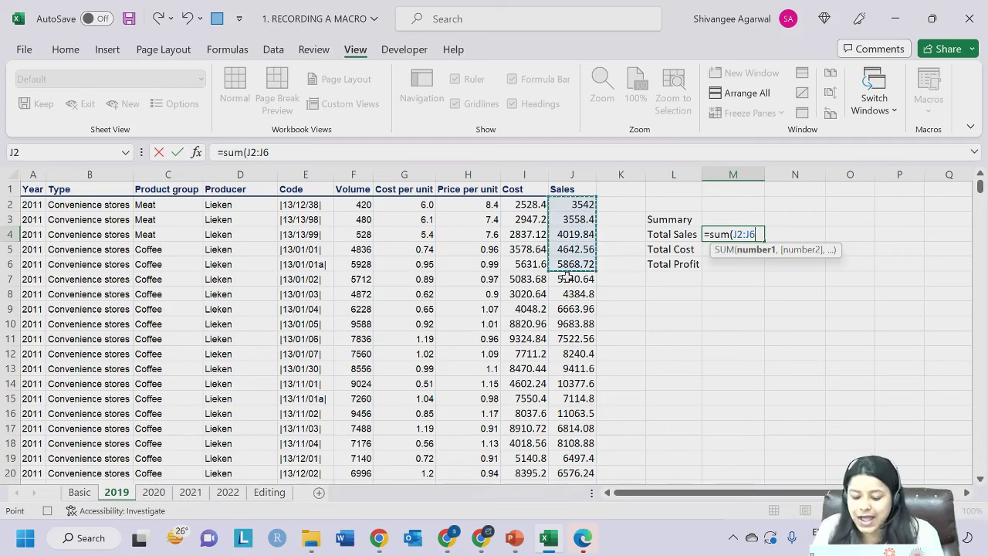
key("ctrl+shift+Down")
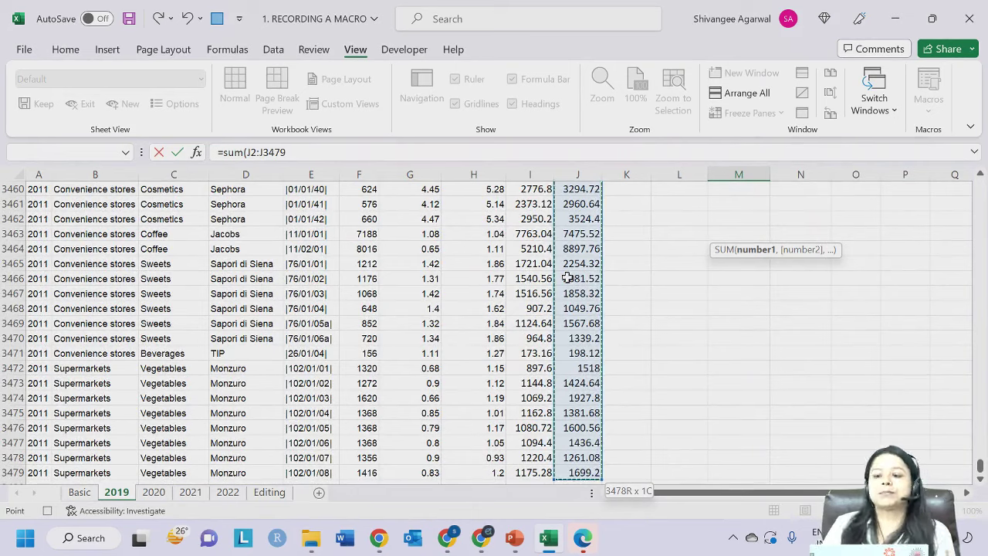
scroll(583, 356, "down", 1)
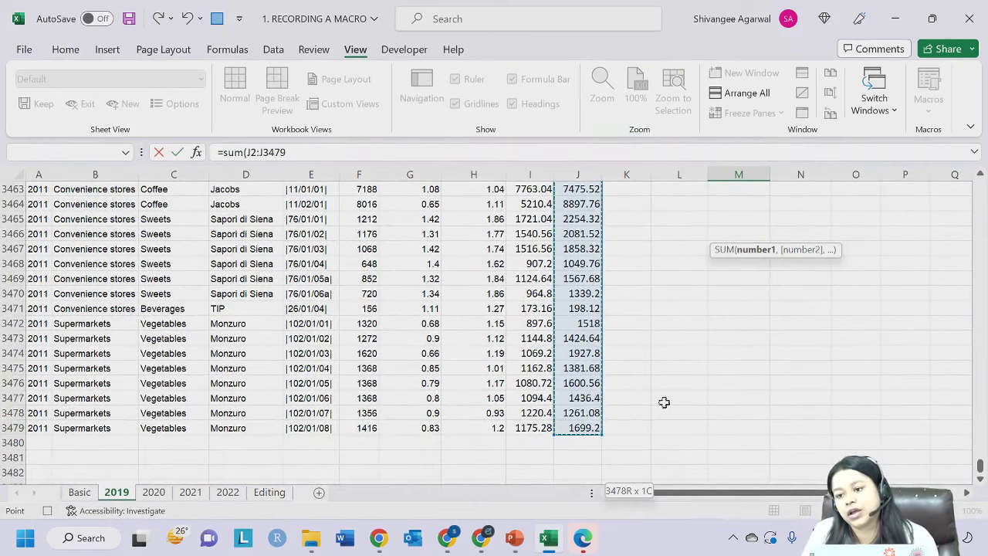
scroll(596, 314, "up", 10)
scroll(596, 315, "up", 12)
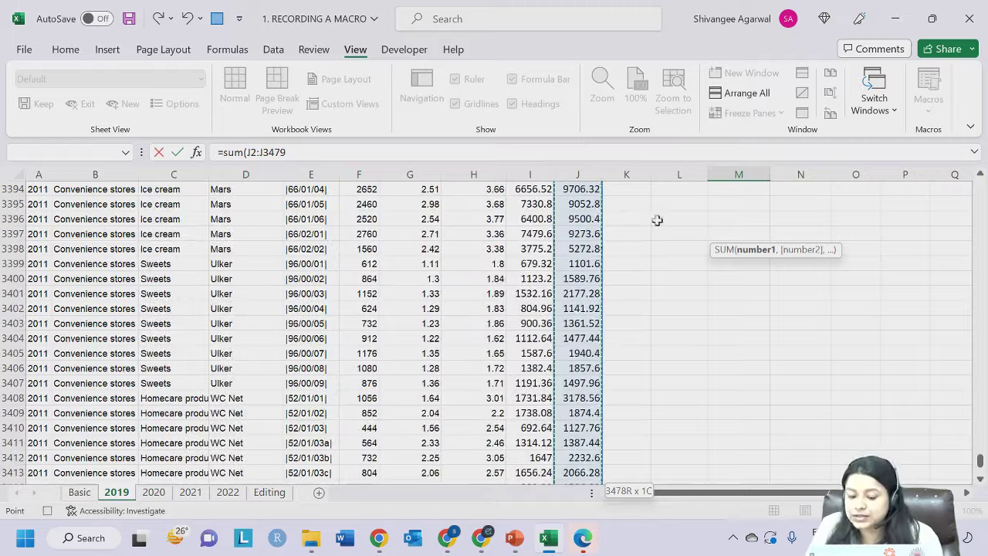
left_click(576, 171)
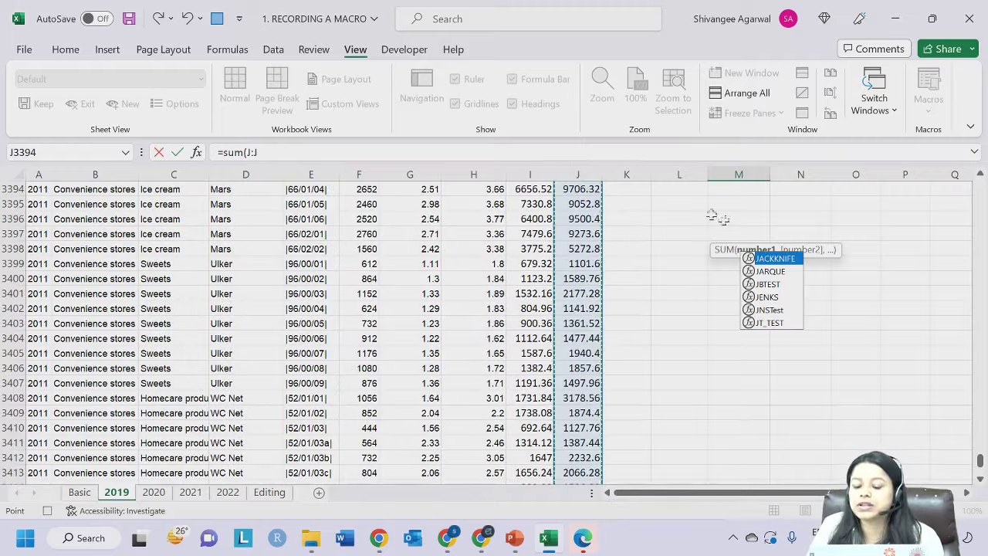
left_click_drag(980, 462, 980, 185)
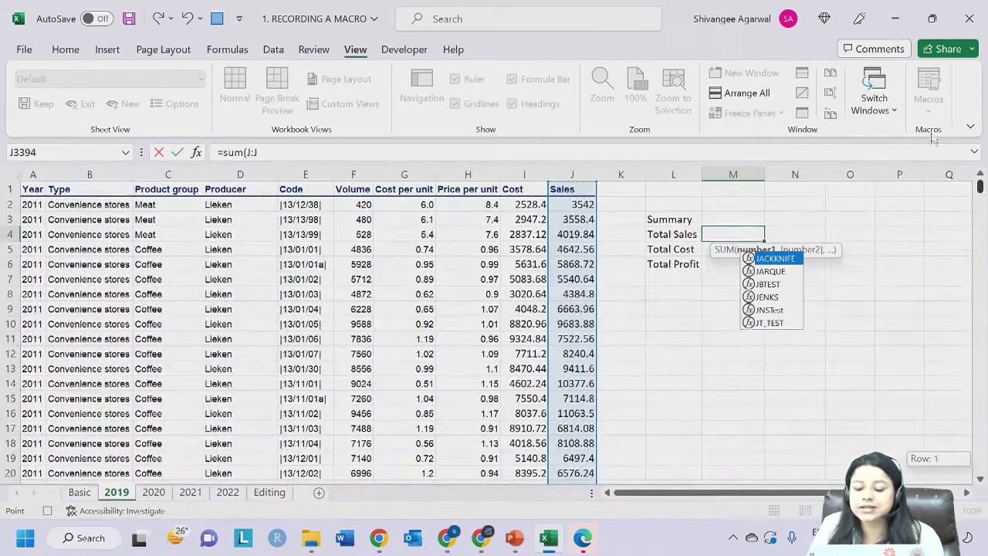
left_click(568, 170)
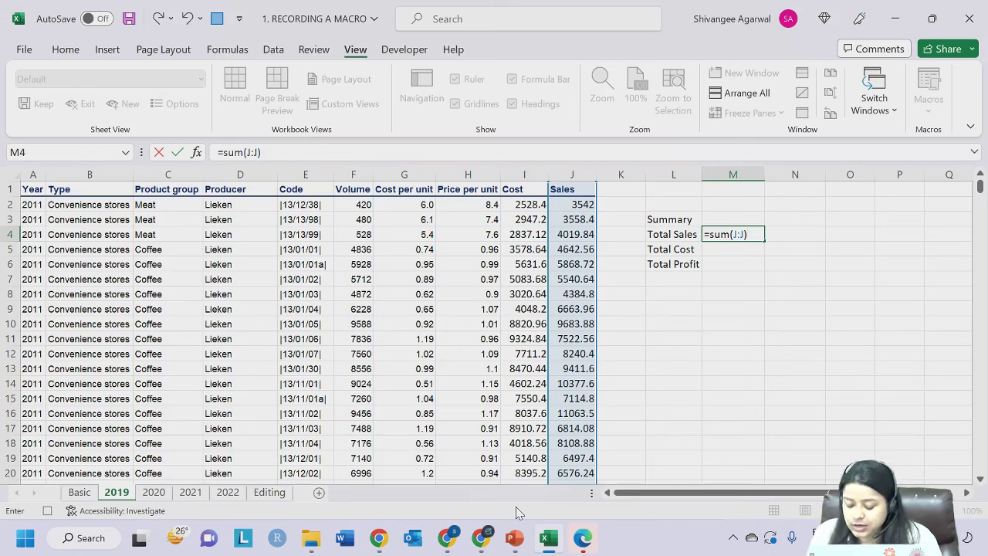
key("Return")
Calculate total cost in cell M5 with a SUM formula over the whole Cost column, =SUM(I:I).
type("=sum(")
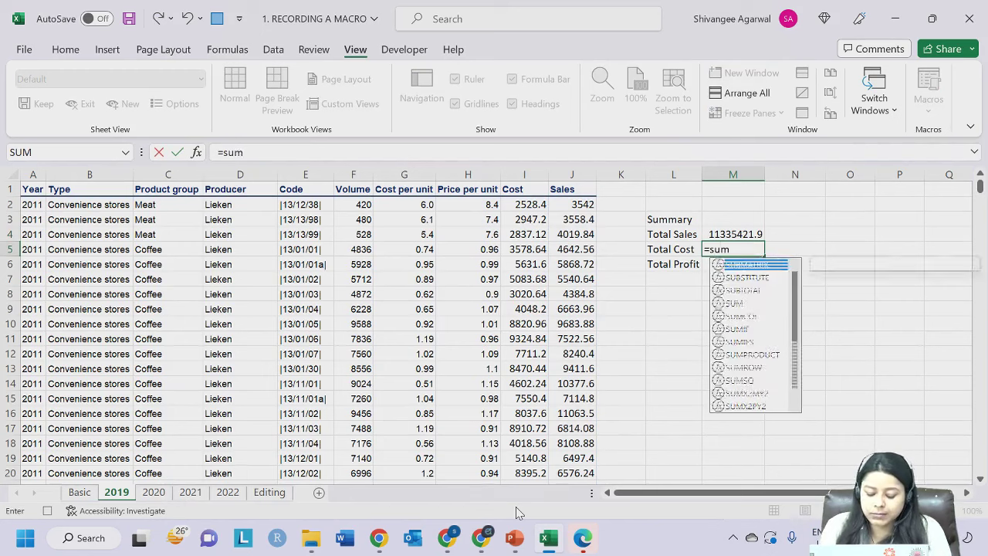
left_click(539, 172)
type(")")
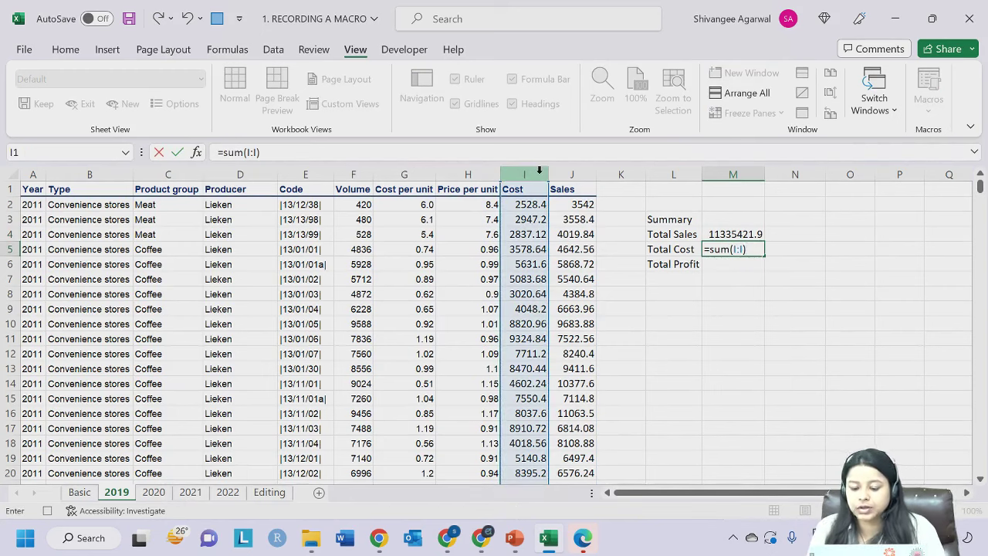
key("Return")
Calculate total profit in cell M6 as total sales minus total cost, =M4-M5.
type("=")
key("Up")
key("Up")
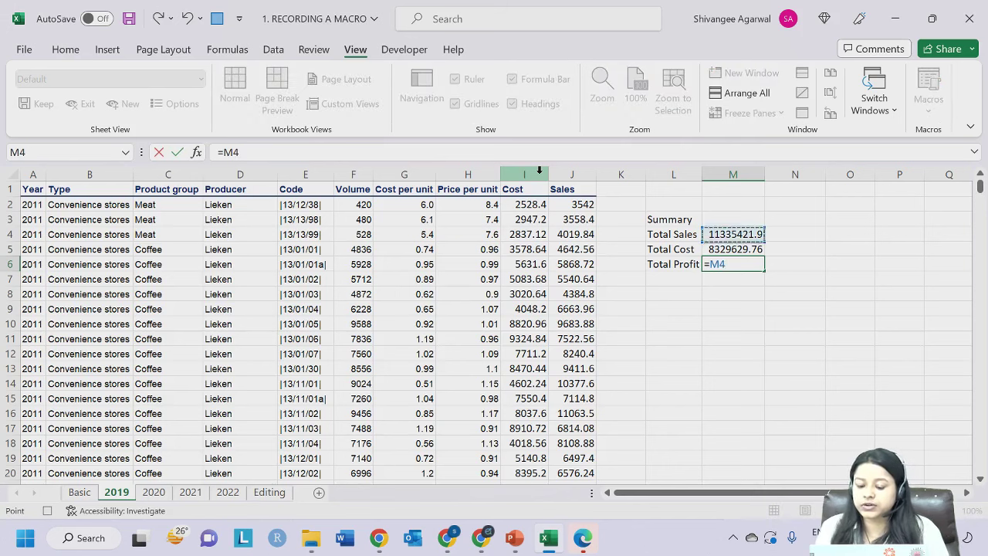
type("-")
key("Up")
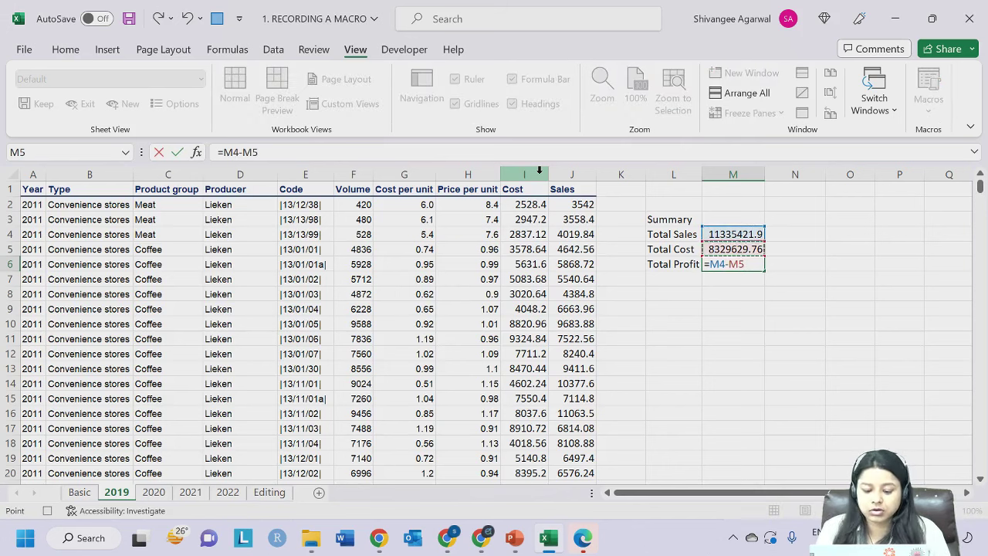
key("Return")
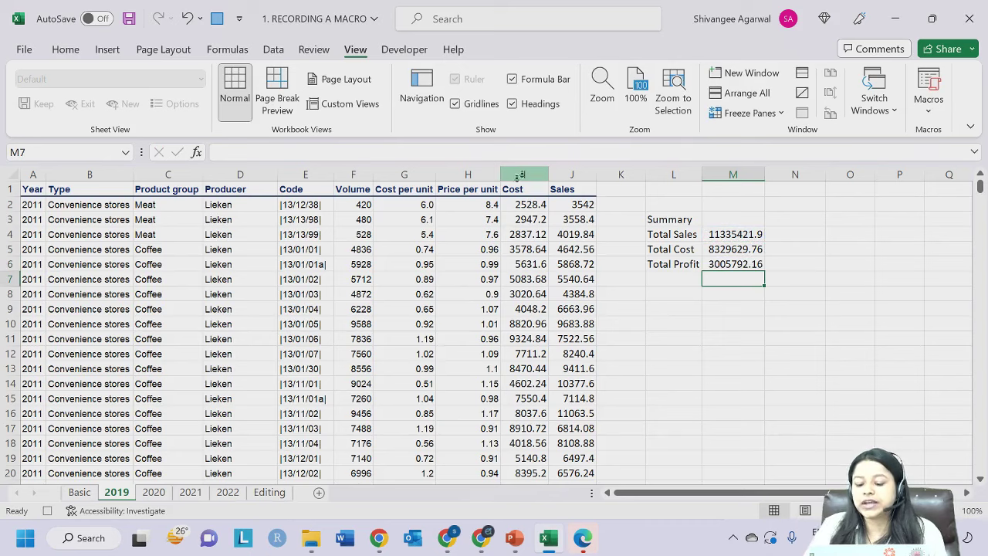
Apply the Currency number format to the summary amounts in M4:M6.
left_click_drag(740, 234, 743, 264)
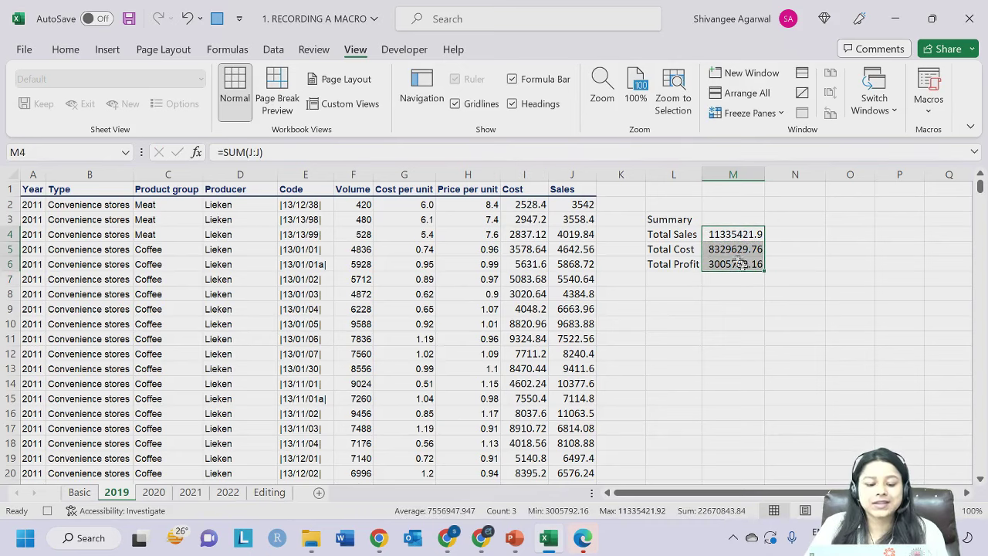
left_click(65, 48)
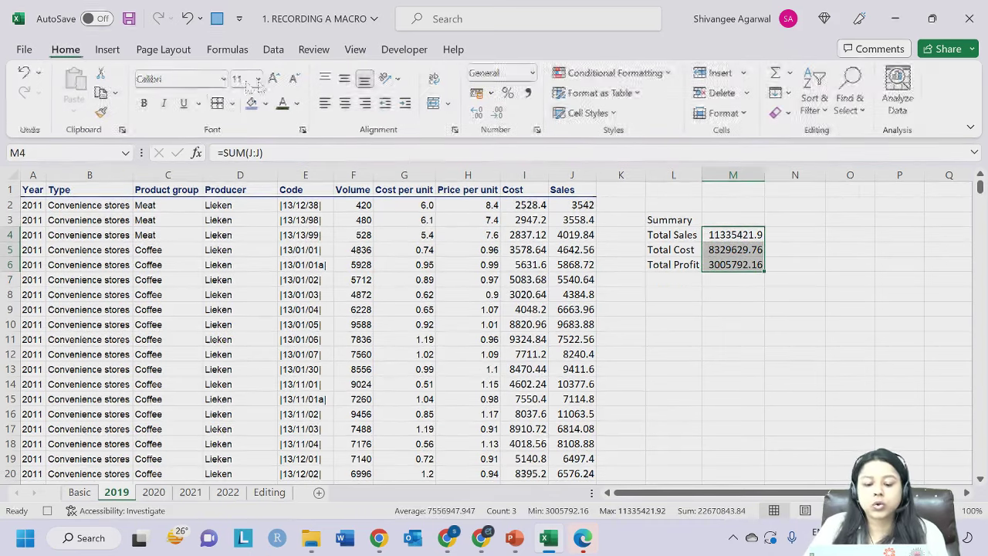
left_click(533, 73)
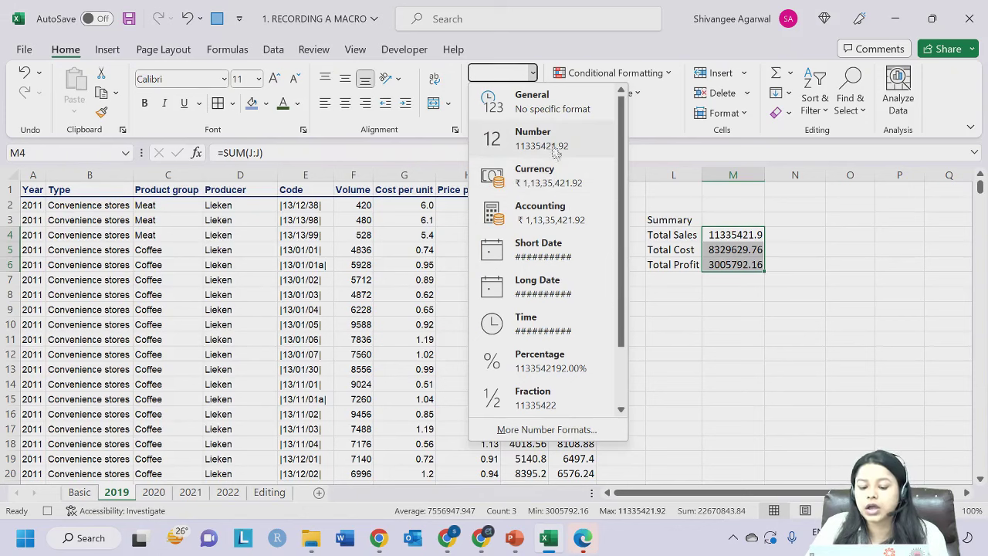
left_click(556, 180)
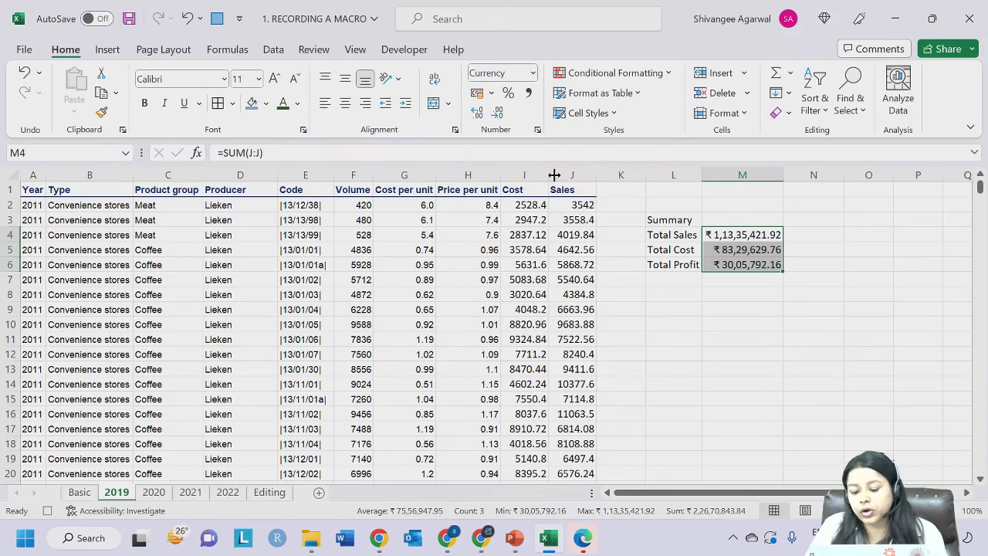
Bold the labels in L4:L6, and merge, center and bold the Summary heading across L3:M3.
left_click_drag(668, 235, 670, 264)
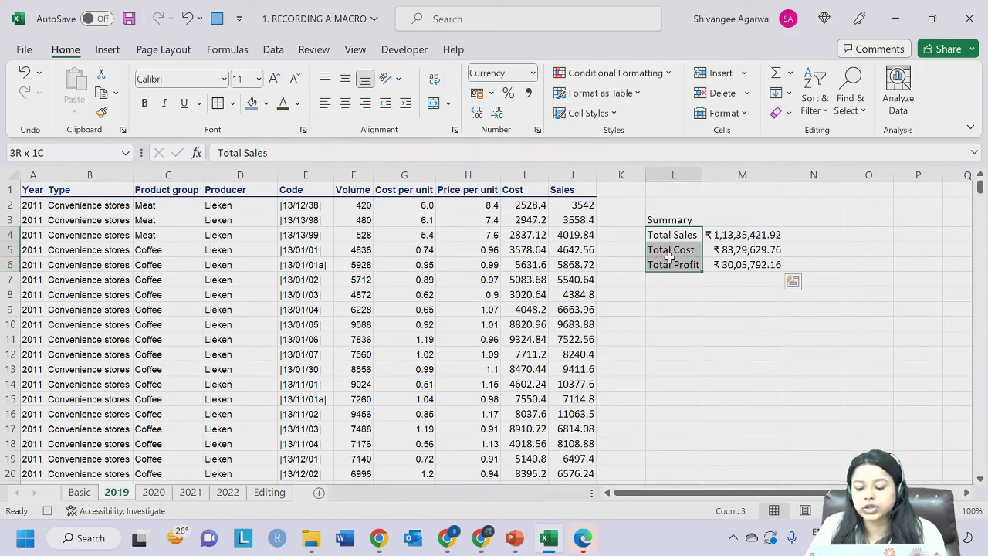
left_click(145, 103)
left_click_drag(658, 218, 763, 215)
left_click(436, 102)
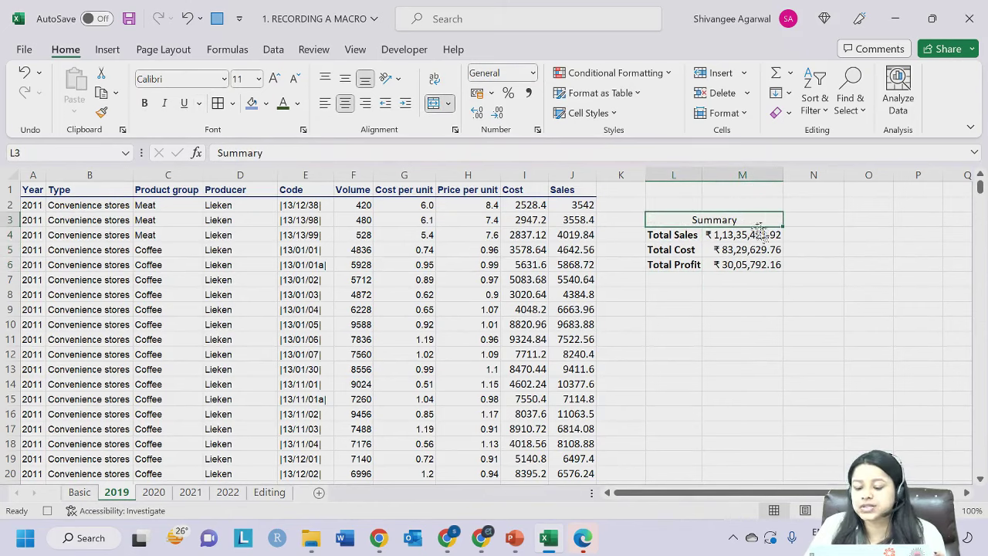
left_click(144, 102)
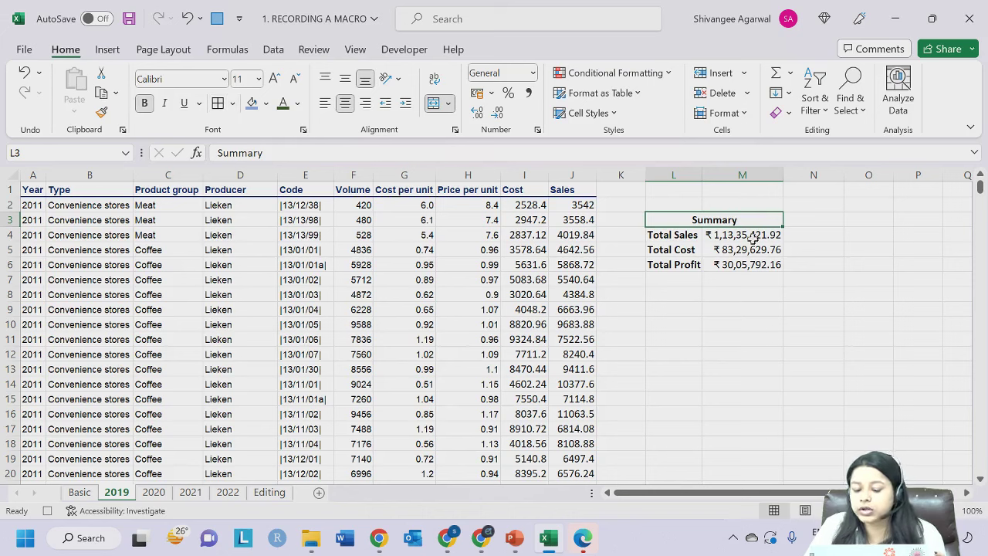
Apply all borders to the summary block L3:M6, reselect its heading, and stop recording the macro.
left_click_drag(681, 223, 687, 263)
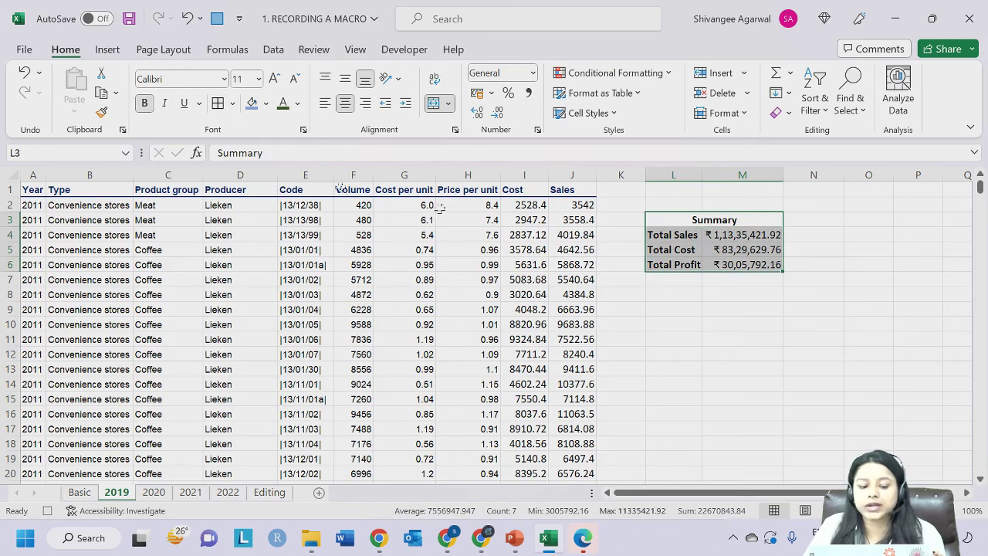
left_click(218, 103)
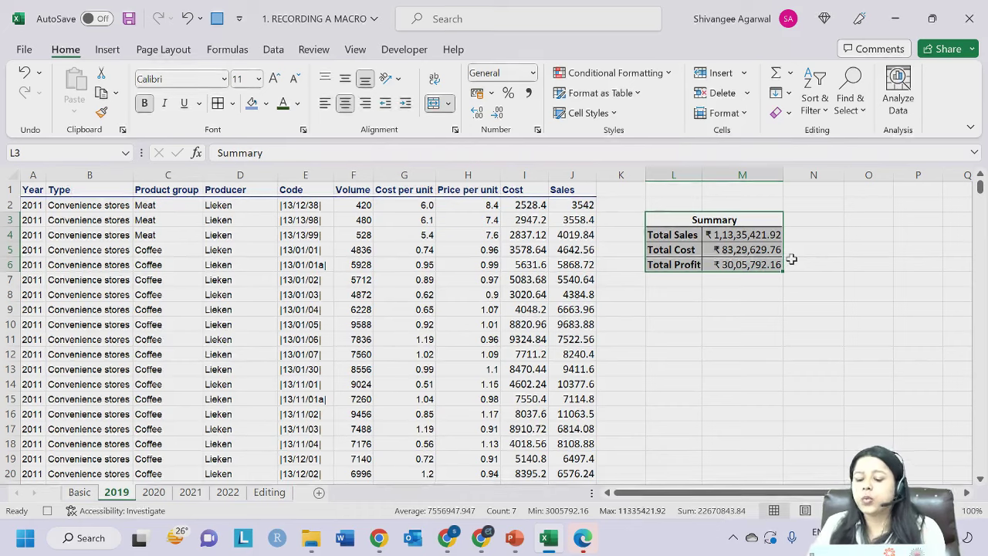
left_click(673, 221)
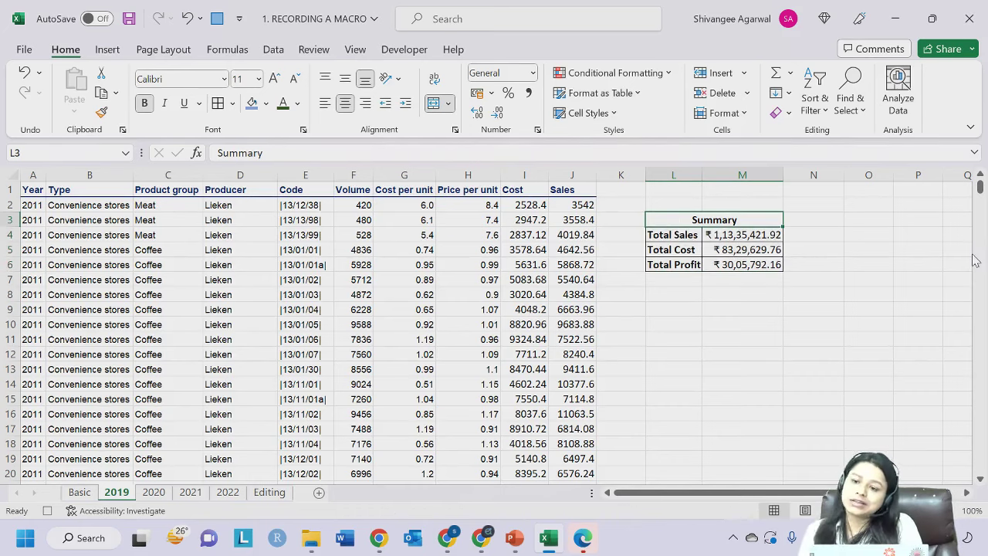
left_click(47, 510)
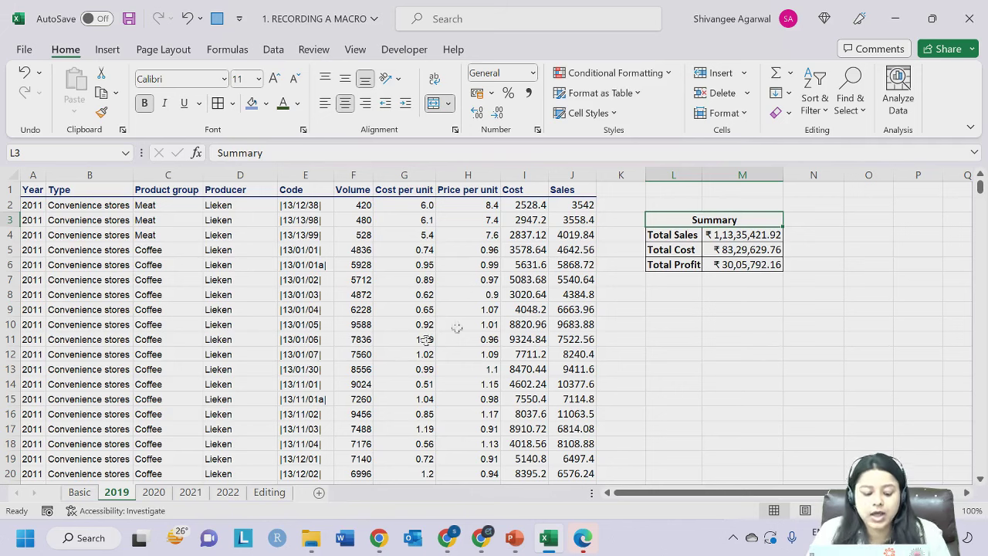
Run the summary macro on the 2020 sheet with cell L3 selected.
left_click(155, 494)
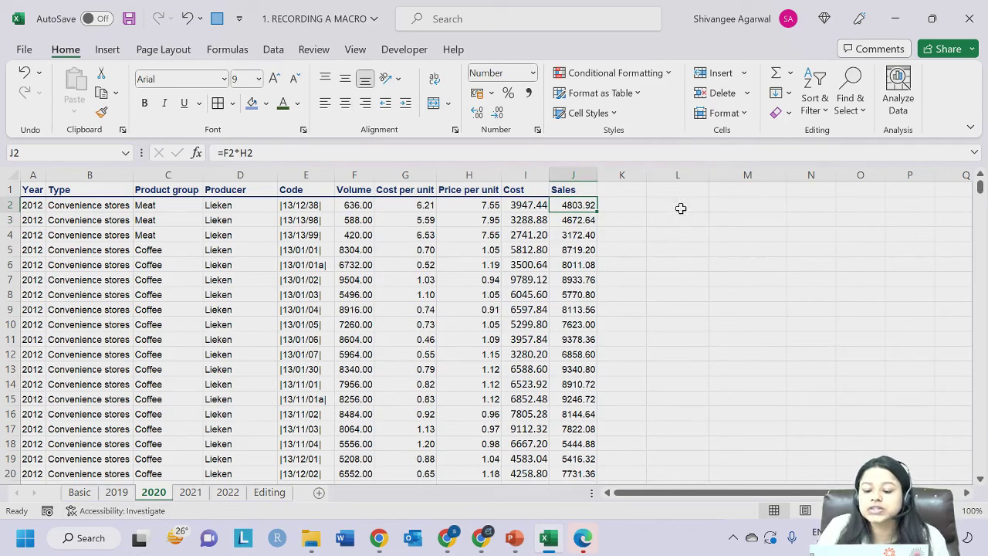
left_click(677, 221)
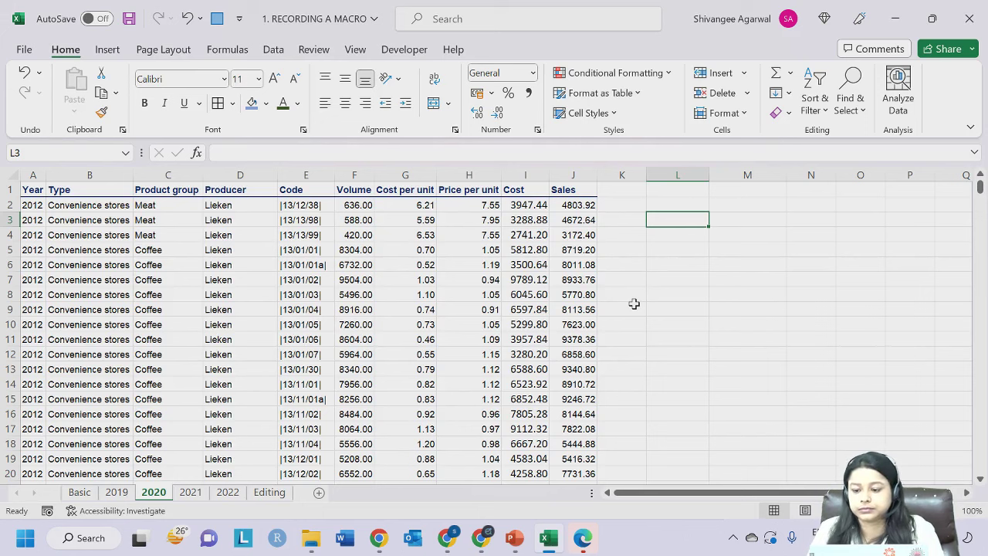
left_click(128, 498)
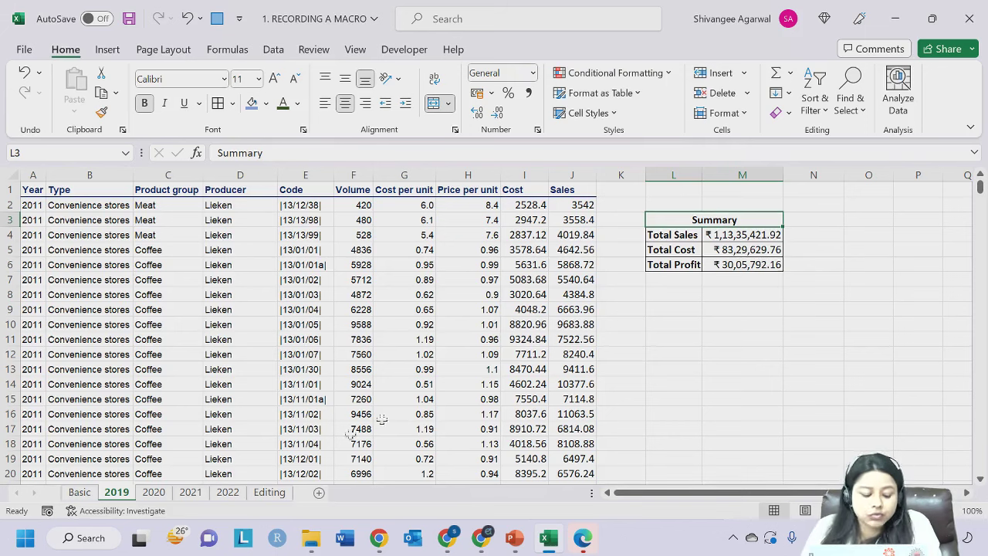
left_click(157, 494)
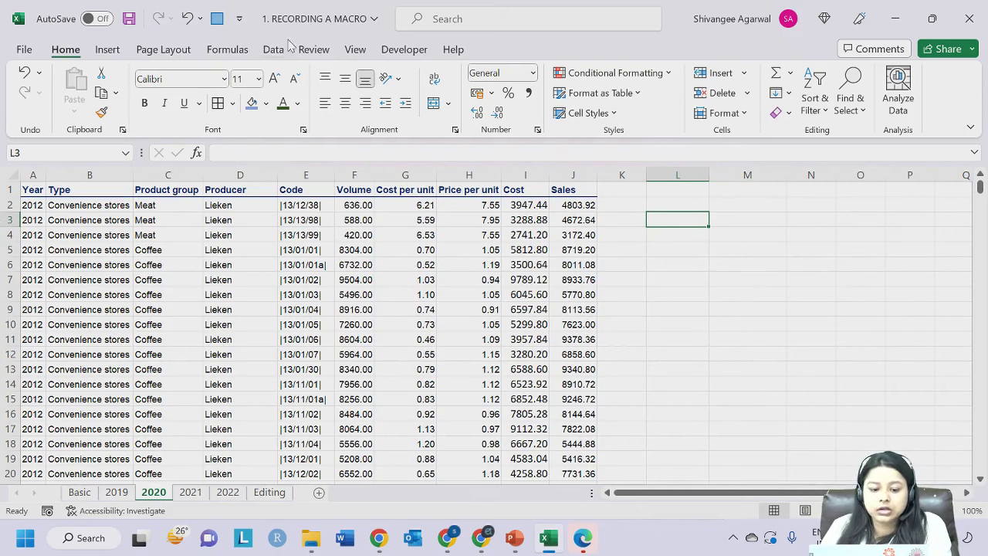
left_click(355, 49)
left_click(929, 112)
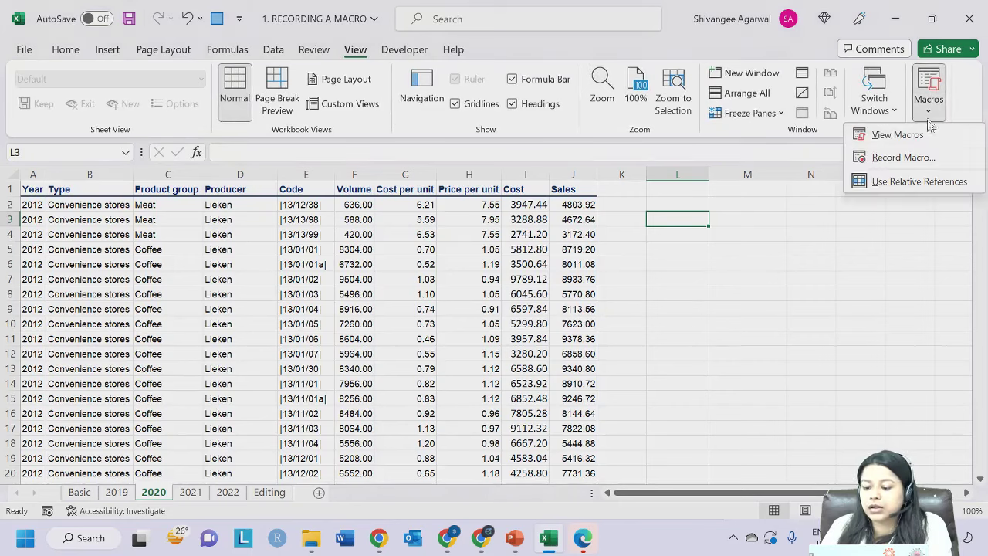
left_click(898, 134)
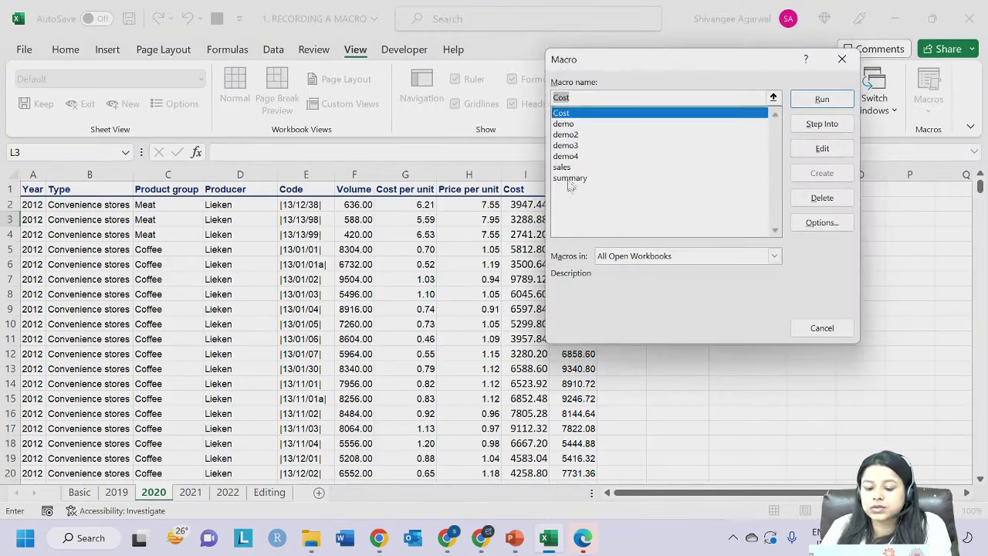
left_click(569, 178)
left_click(821, 99)
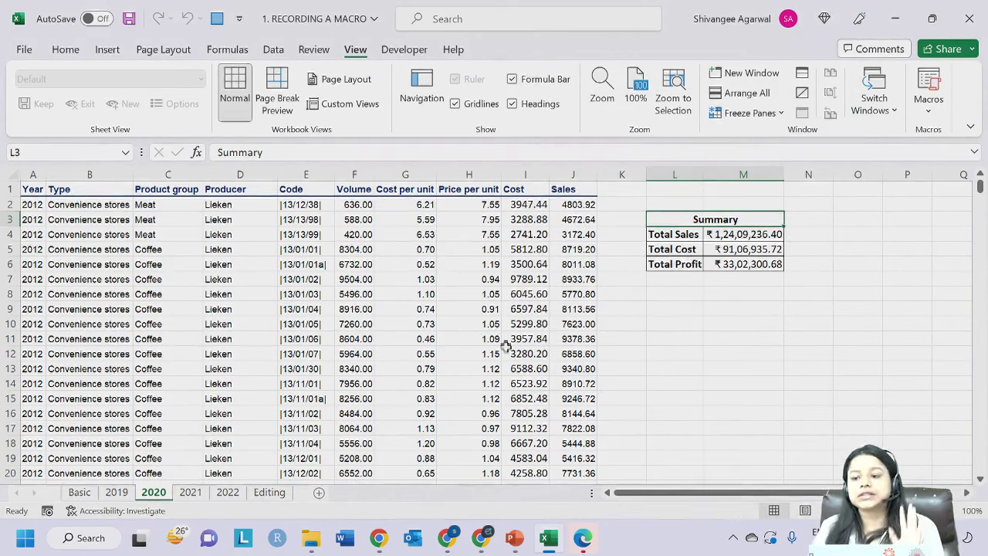
Insert a rounded rectangle about 1.64 cm high and 4.71 cm wide below the free area on the 2021 sheet, with the text SUMMARY STATISTICS.
left_click(189, 492)
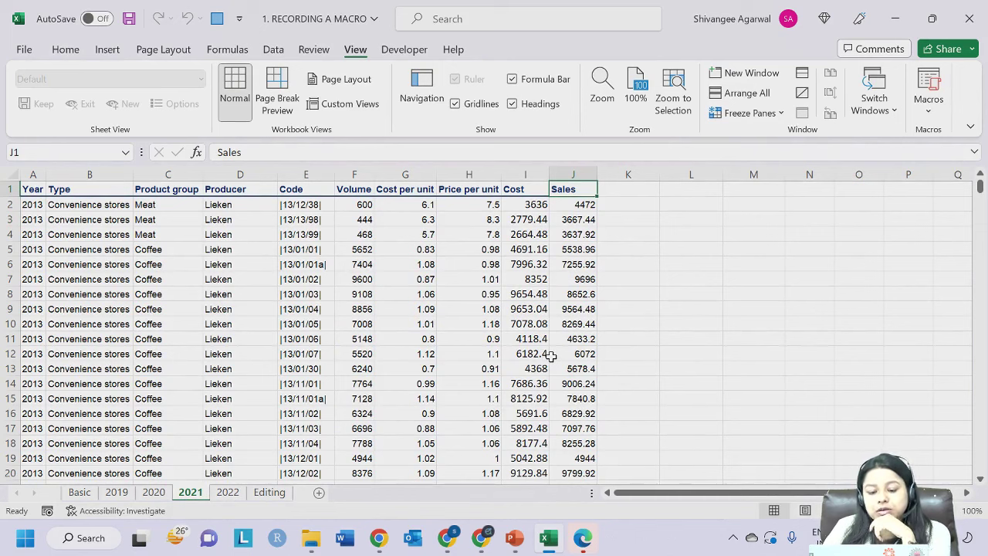
left_click(642, 201)
left_click(107, 49)
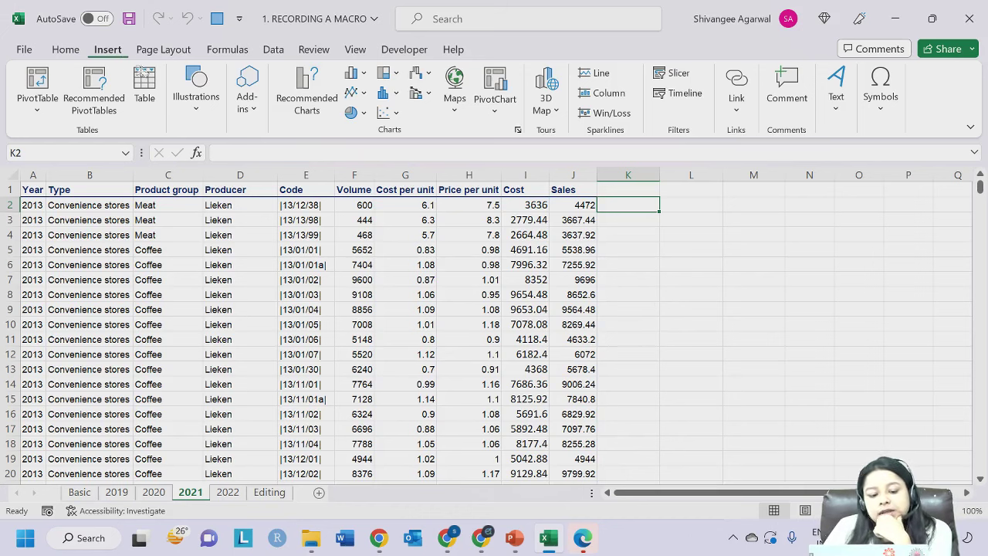
left_click(200, 111)
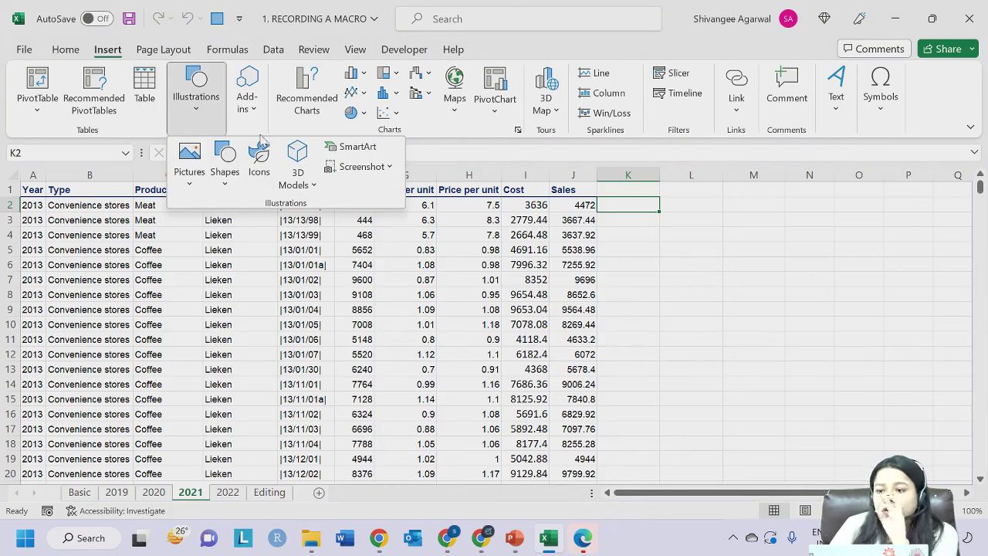
left_click(233, 182)
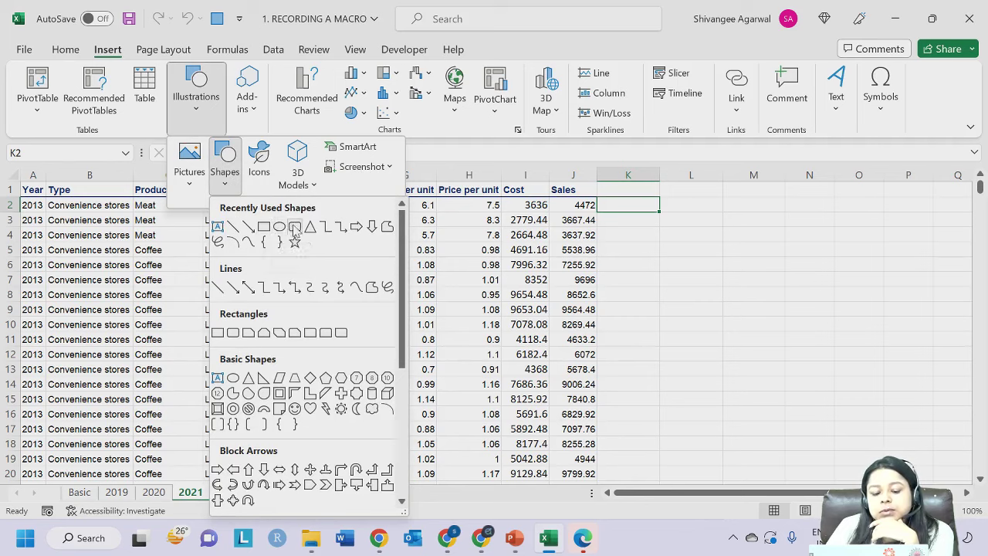
left_click(265, 228)
left_click_drag(752, 232, 719, 379)
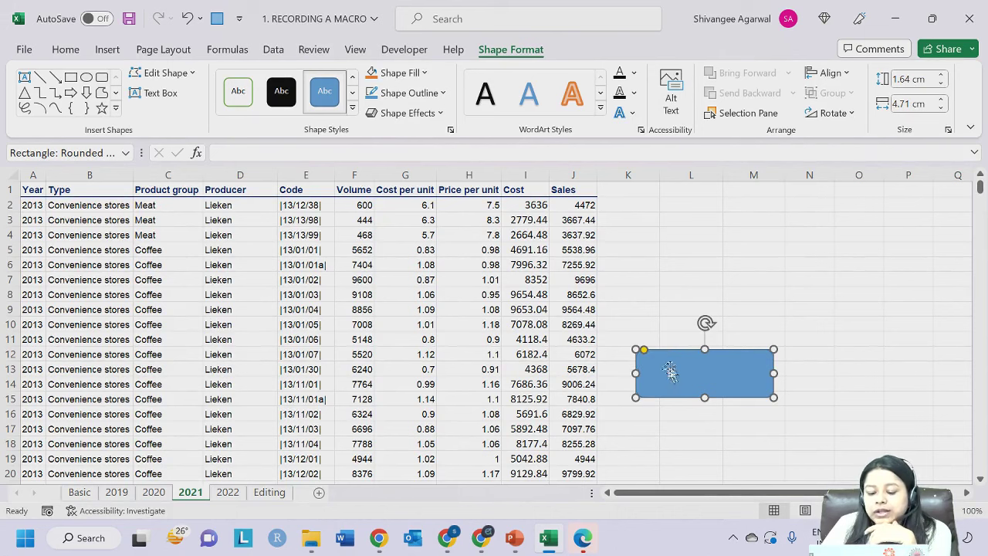
key("Caps_Lock")
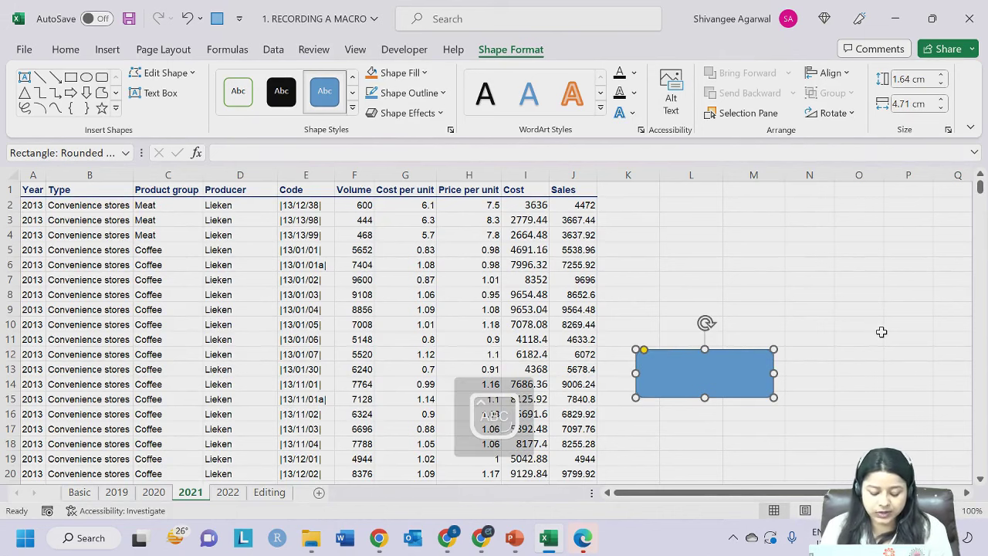
type("SUMMARY STATISTICS")
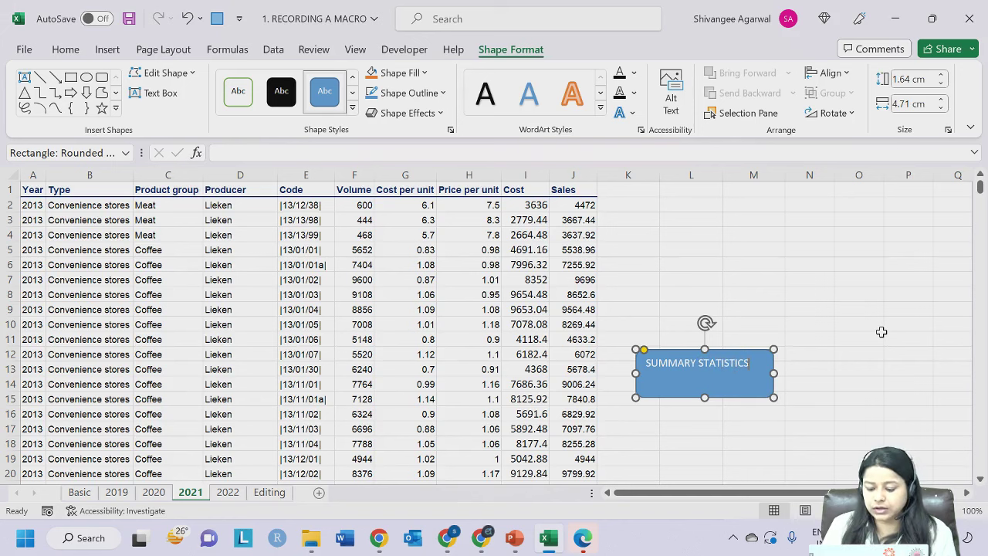
Center the SUMMARY STATISTICS text horizontally and vertically in the shape, and reduce the shape's size slightly.
left_click(66, 49)
left_click(345, 103)
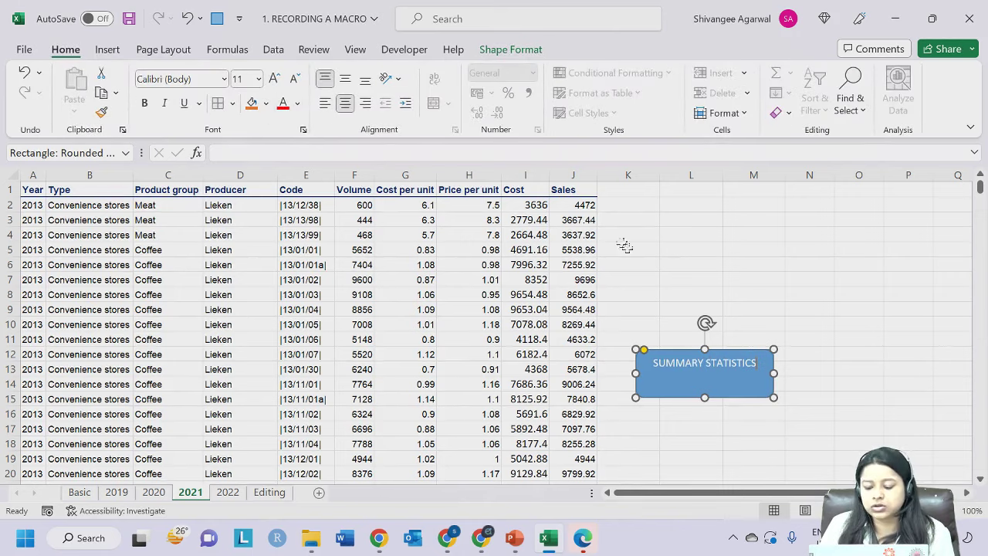
left_click(345, 78)
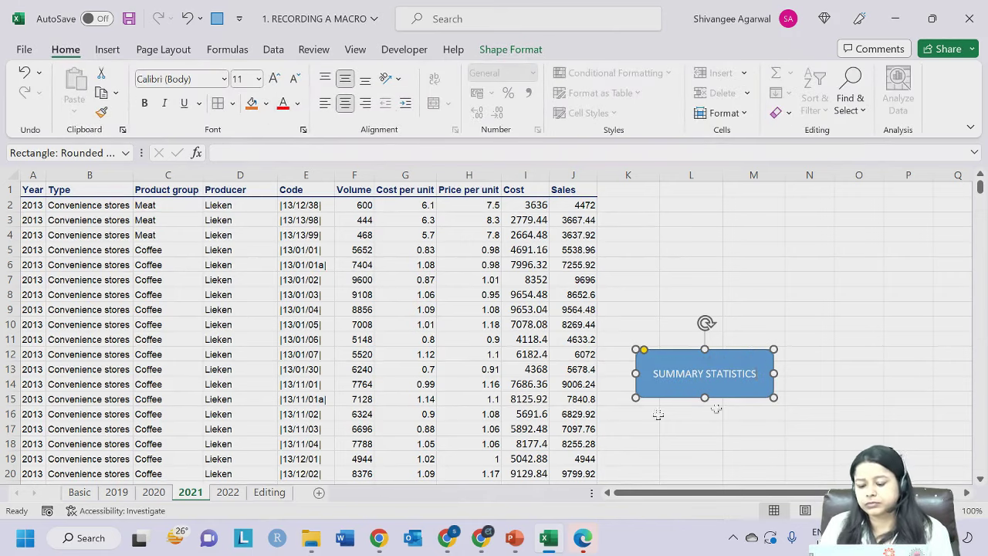
left_click_drag(773, 397, 750, 392)
left_click(776, 372)
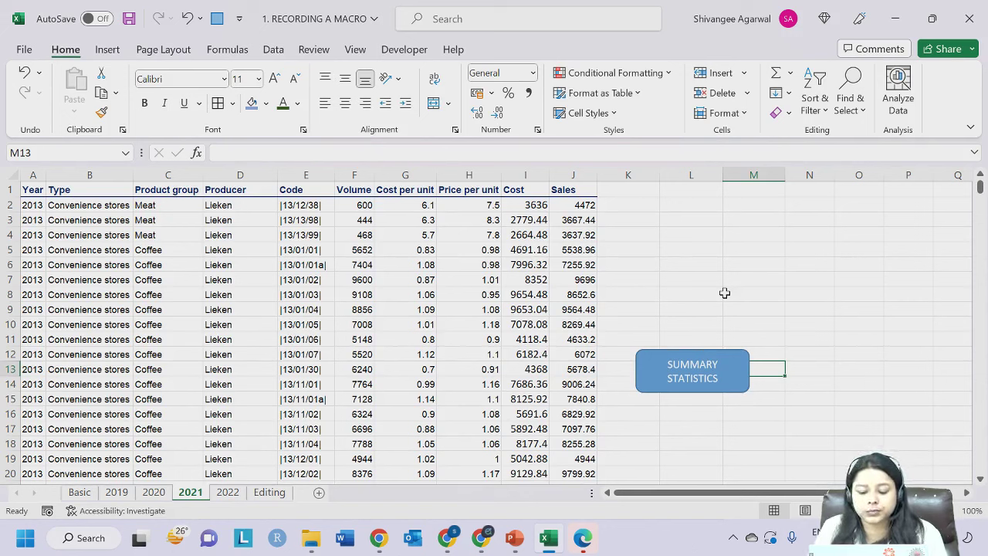
Assign the summary macro to the SUMMARY STATISTICS shape and deselect the shape.
right_click(734, 373)
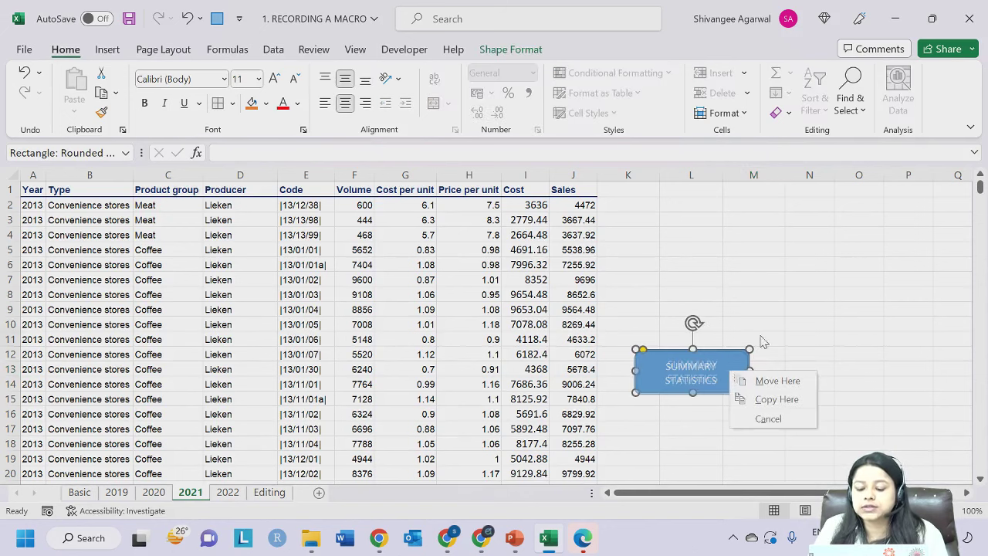
left_click(762, 342)
left_click(722, 364)
right_click(726, 366)
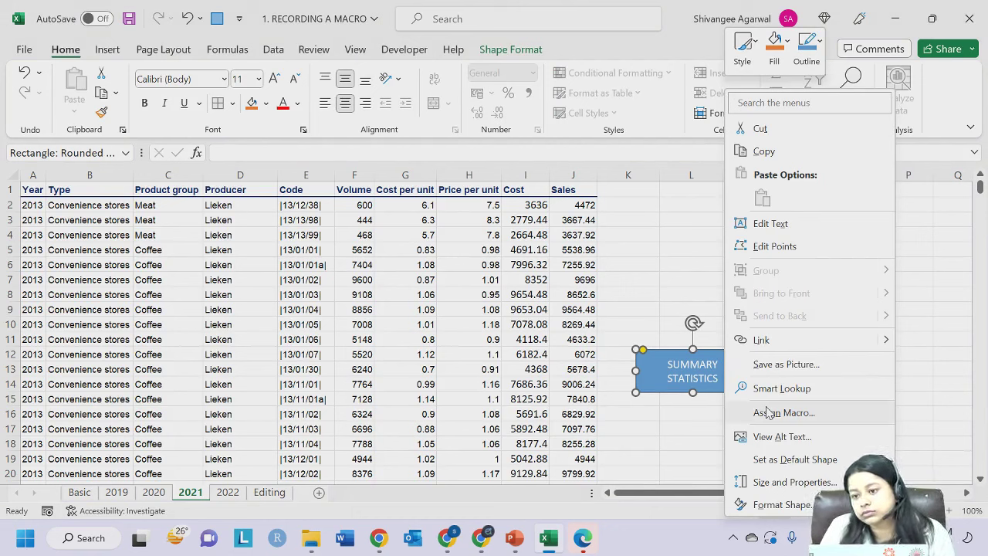
left_click(848, 418)
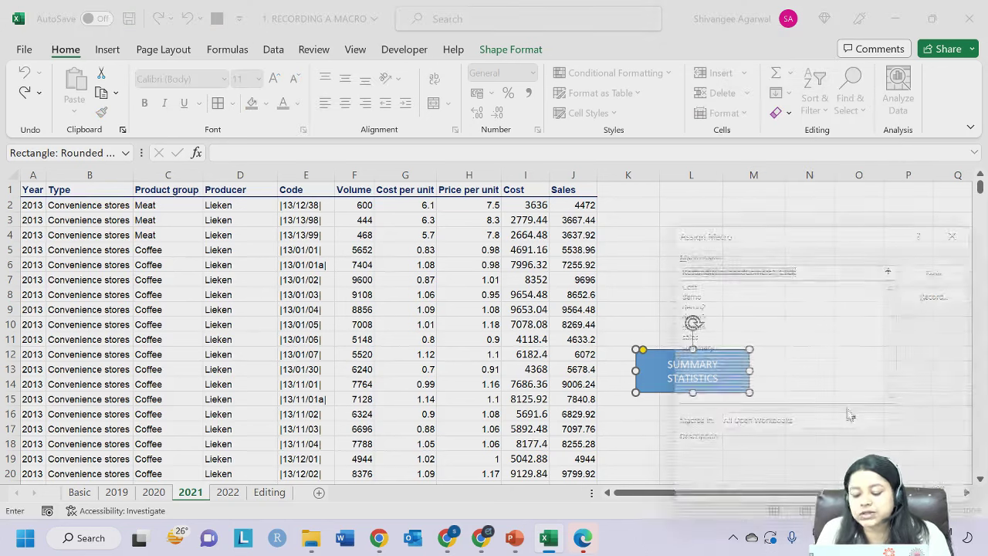
left_click_drag(766, 246, 323, 77)
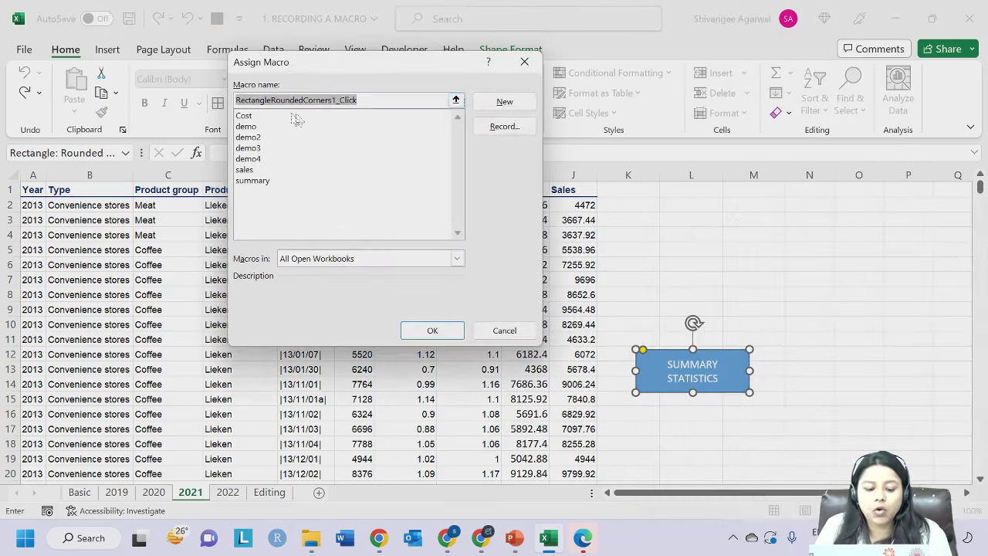
left_click(252, 181)
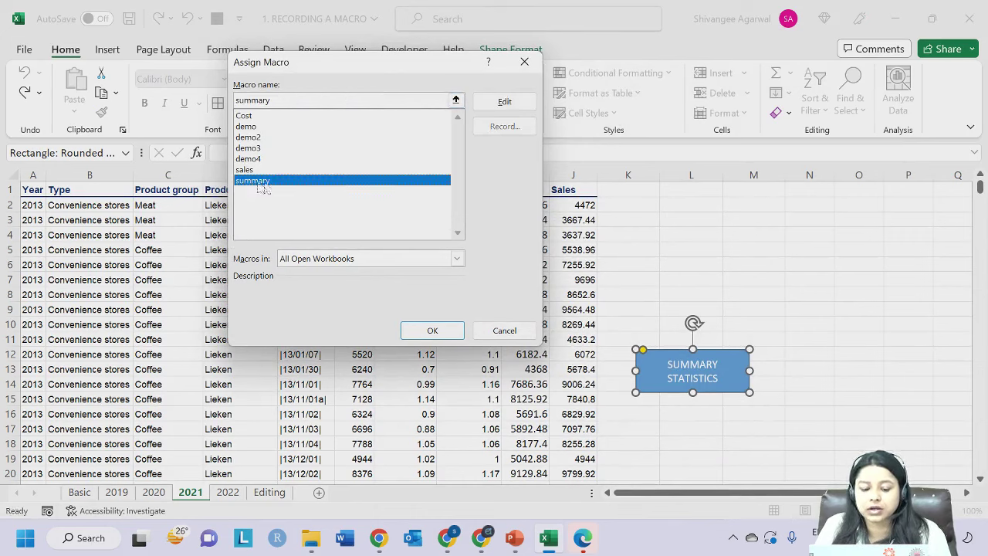
left_click(434, 331)
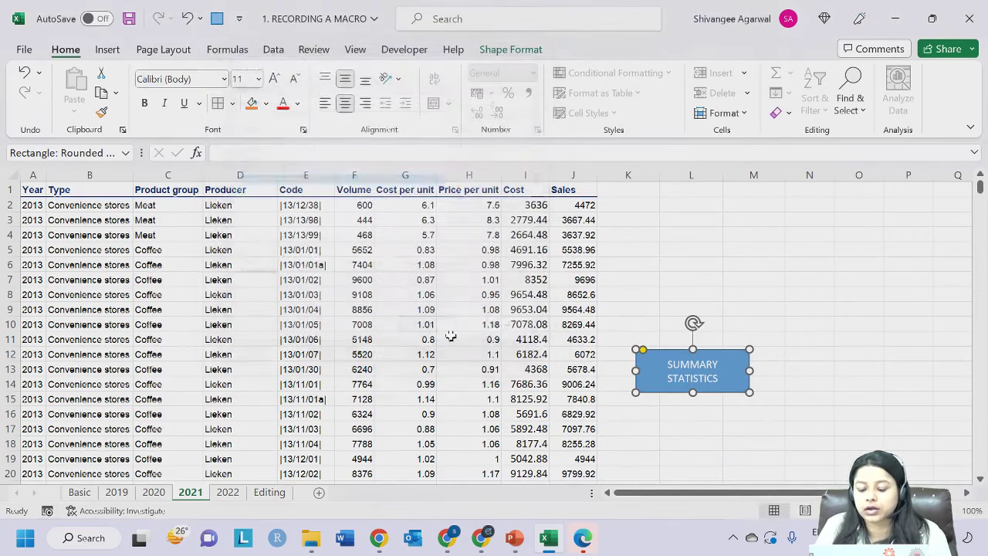
left_click(790, 313)
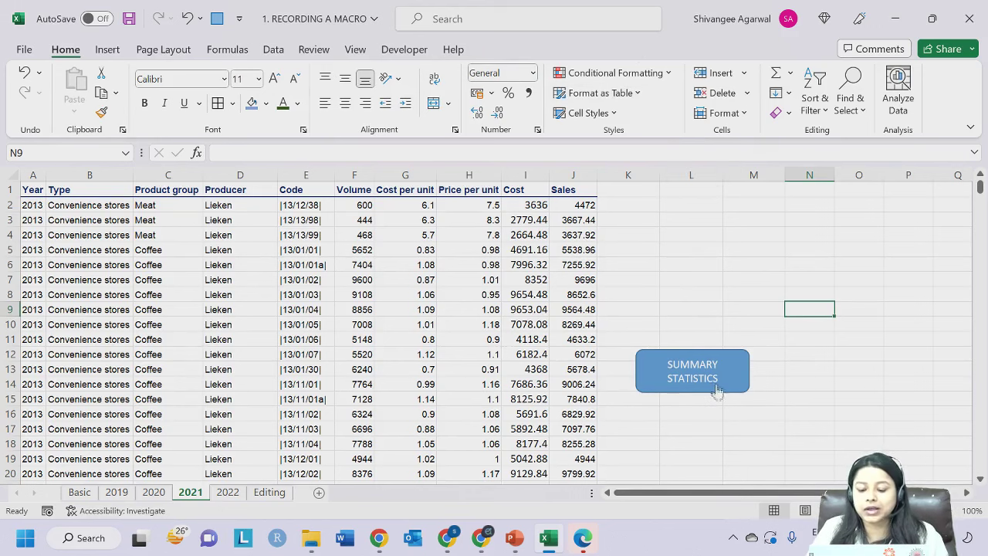
Build the summary at cell L3 of the 2021 sheet by running the macro from the SUMMARY STATISTICS shape.
left_click(670, 219)
left_click(723, 392)
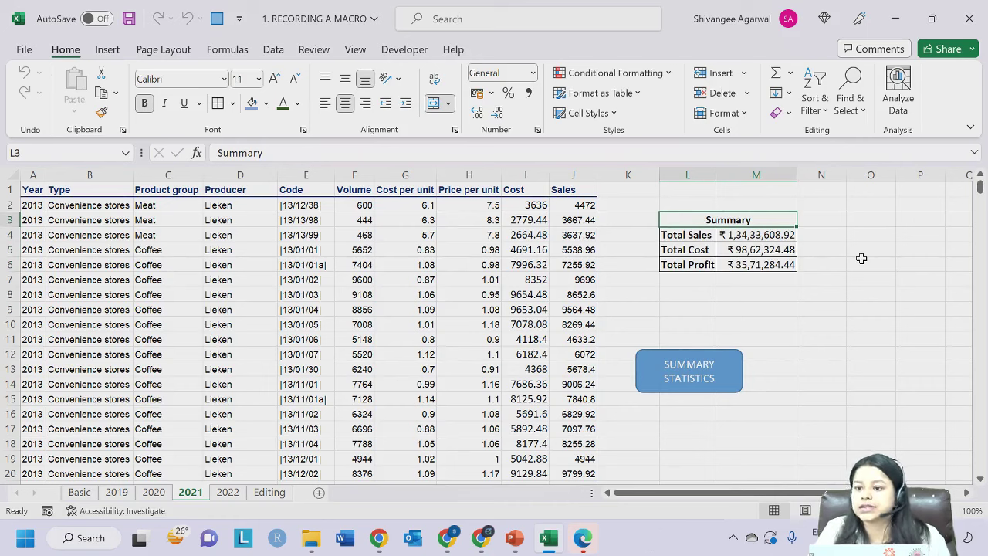
left_click(739, 381)
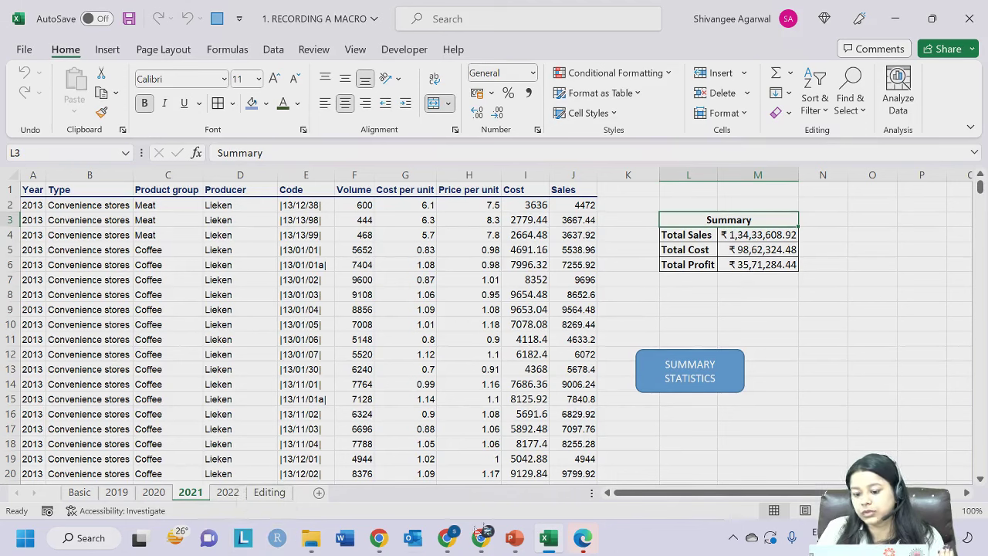
Try to copy the SUMMARY STATISTICS shape from the 2021 sheet to the 2022 sheet, and deselect the shape.
left_click(727, 369, "ctrl")
left_click_drag(726, 357, 731, 342)
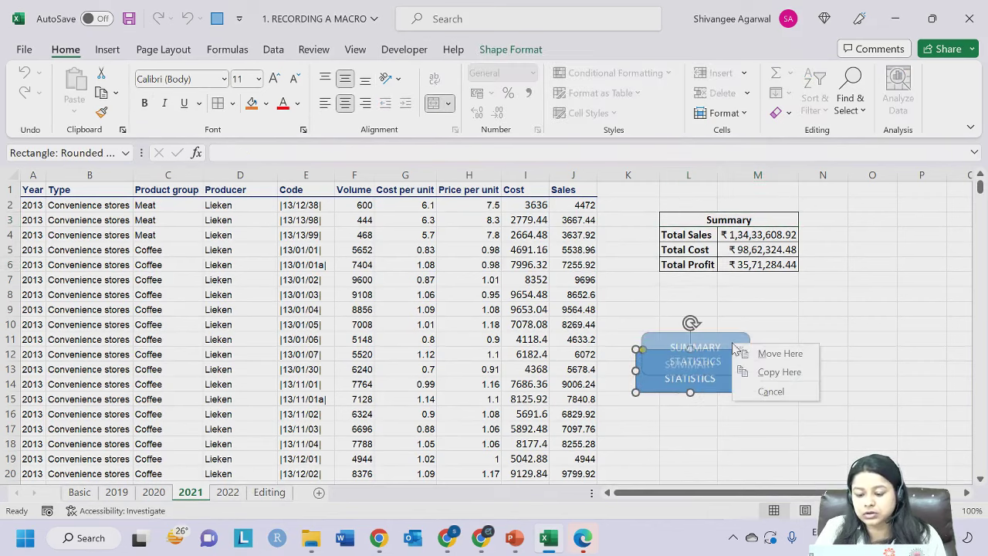
left_click(776, 310)
right_click(707, 376)
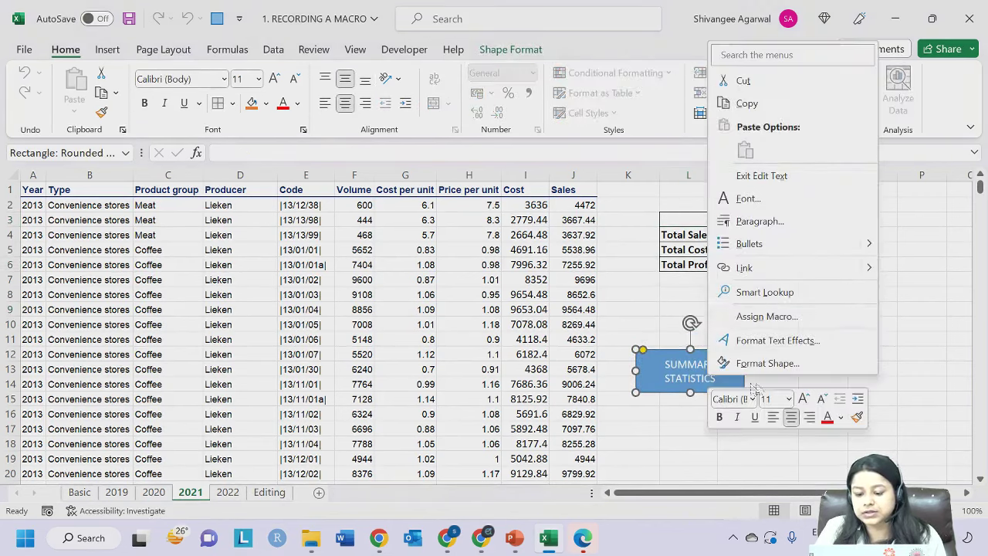
left_click(744, 103)
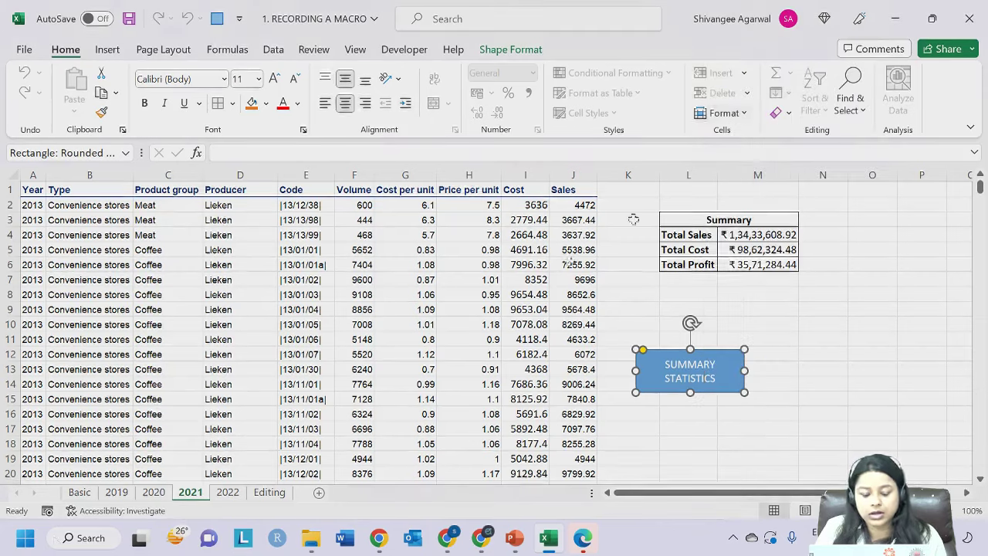
key("ctrl+Page_Down")
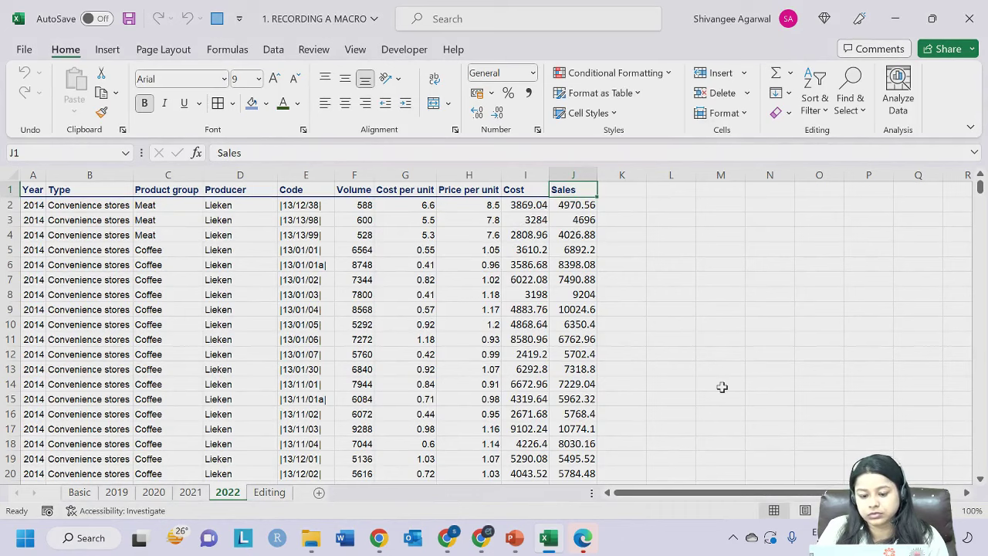
right_click(705, 309)
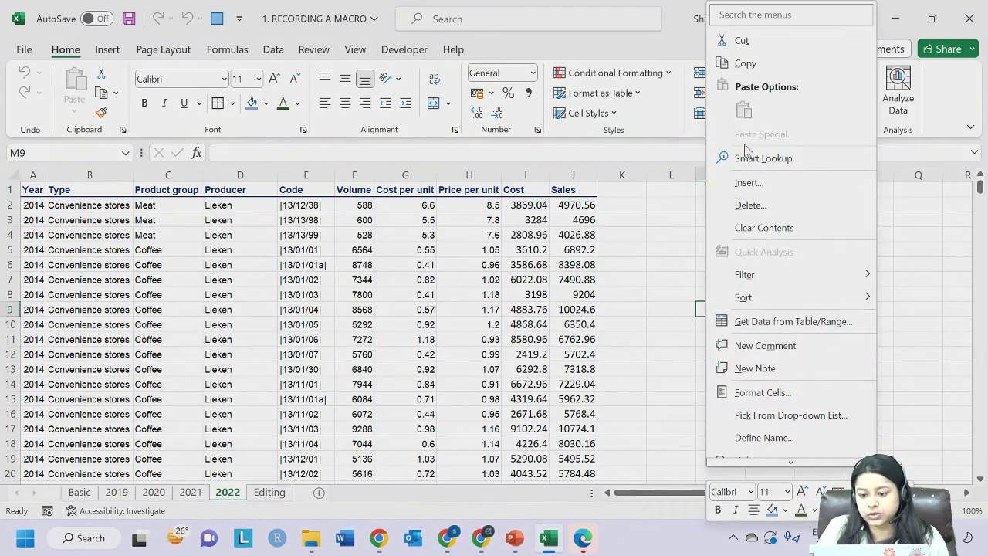
left_click(664, 233)
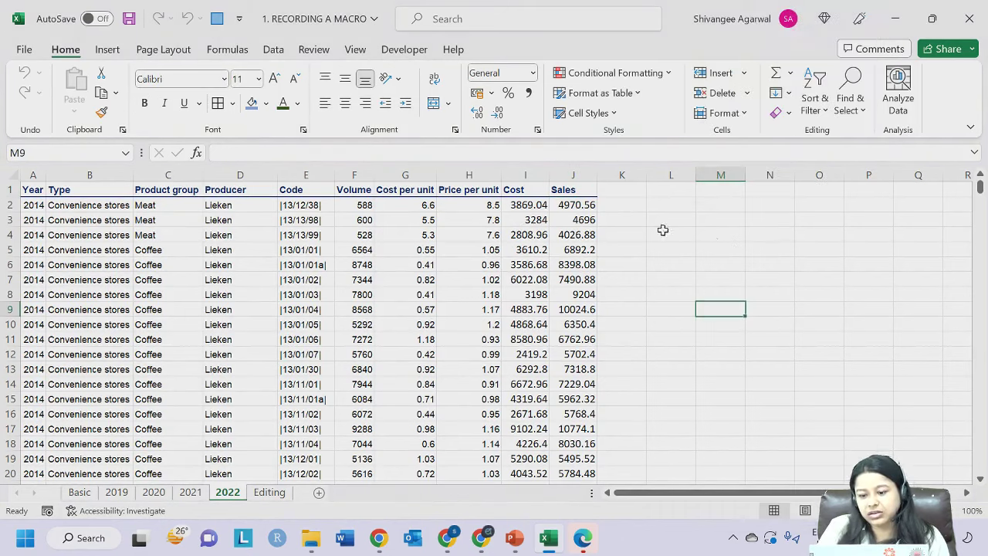
left_click(193, 494)
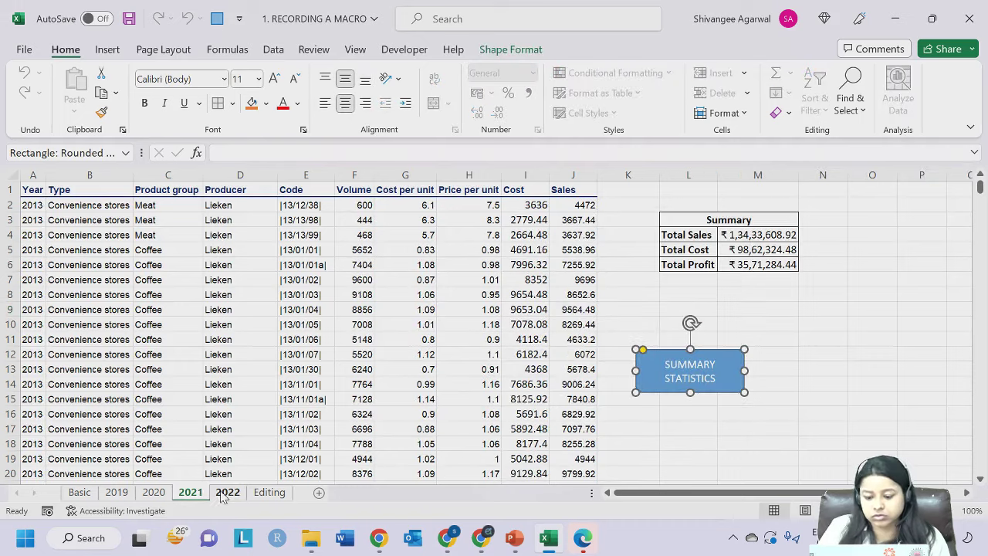
left_click(666, 330)
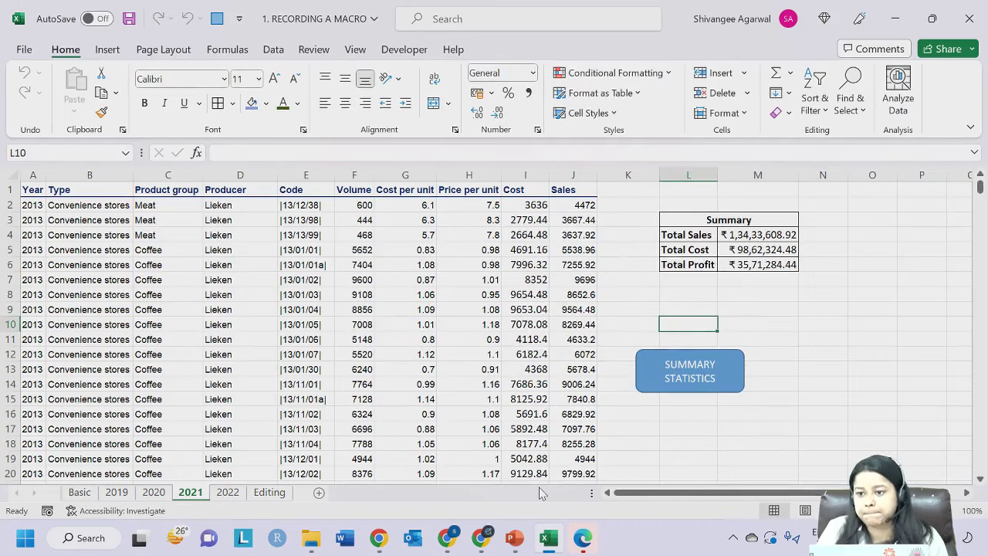
left_click(229, 494)
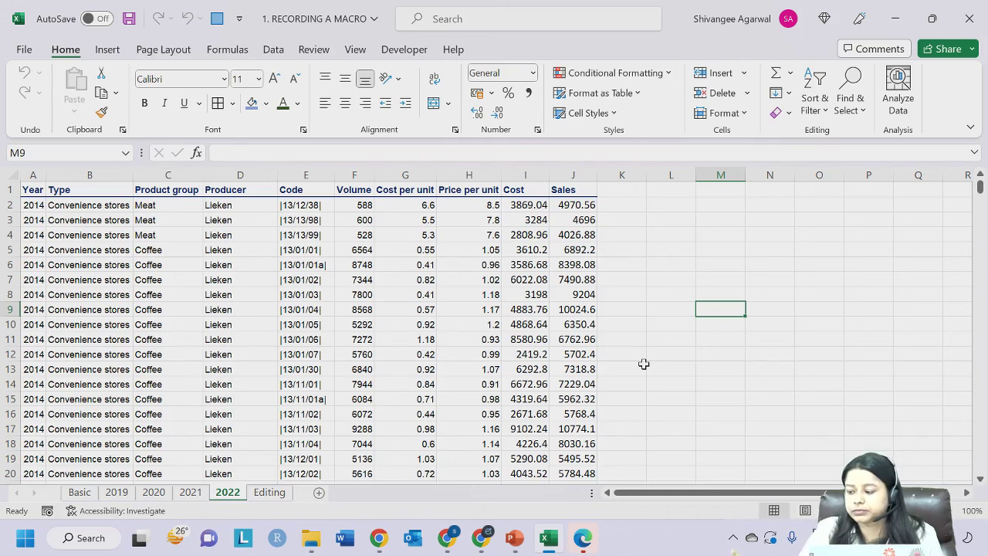
left_click(197, 496)
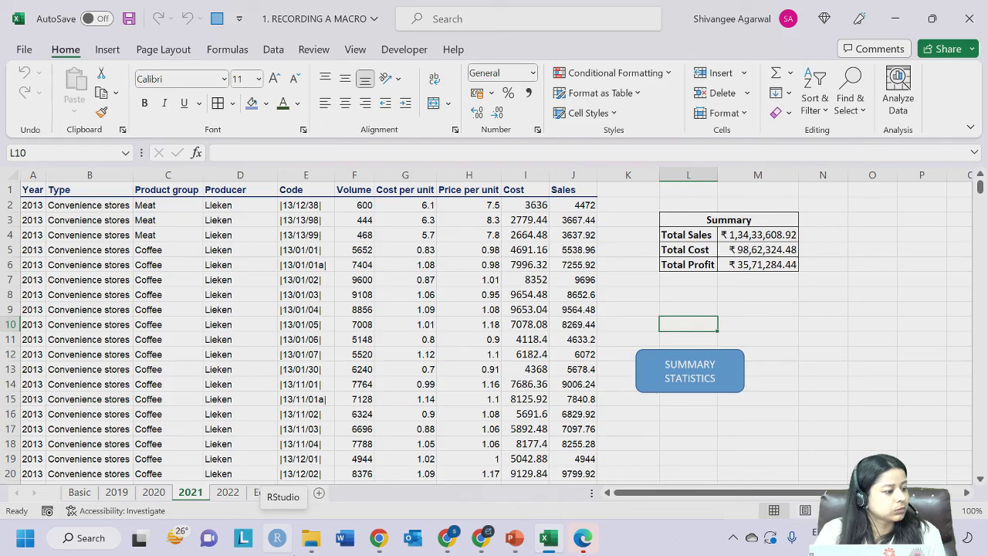
mouse_move(305, 550)
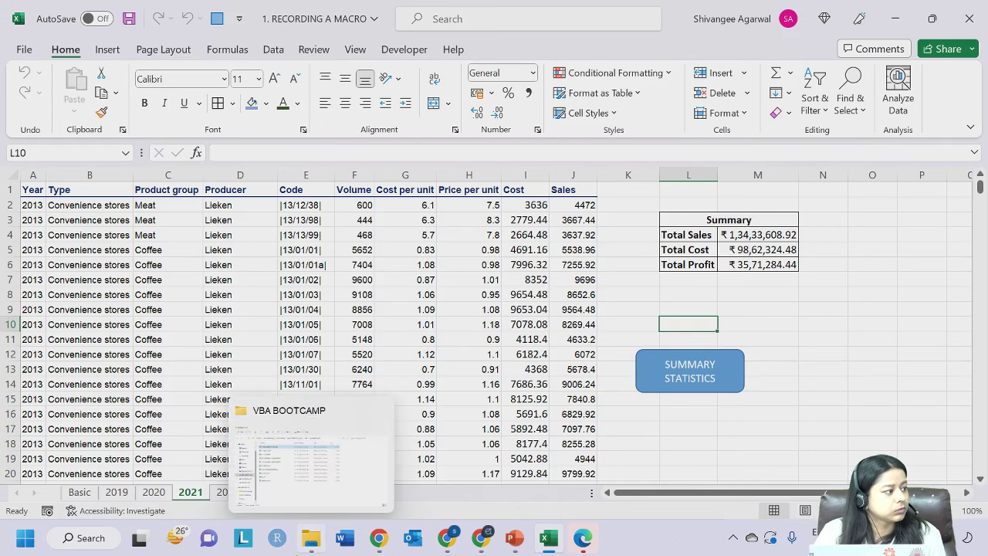
left_click_drag(707, 217, 741, 251)
left_click(707, 220)
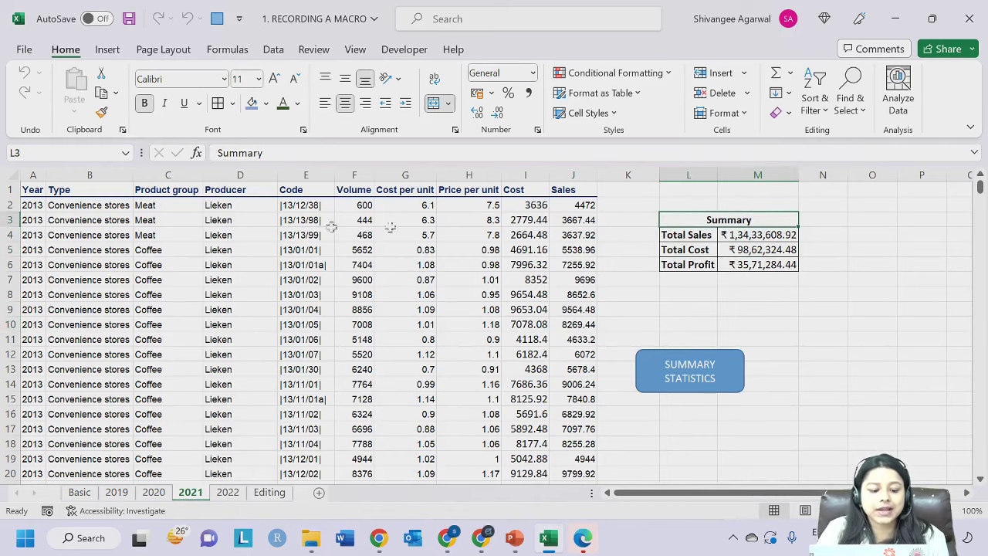
left_click(231, 494)
left_click(678, 223)
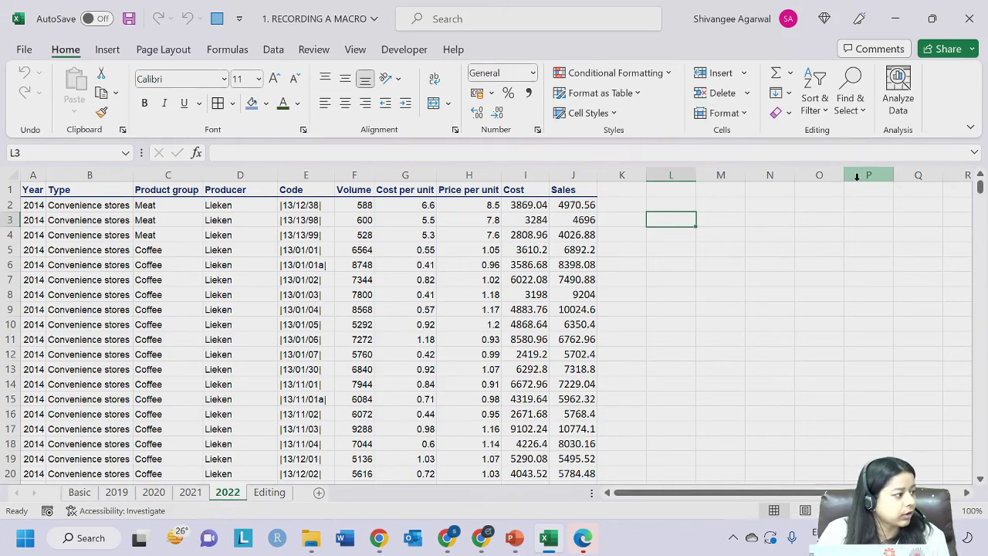
Inspect the macro assignment of the SUMMARY STATISTICS shape on the 2021 sheet and dismiss it.
left_click(187, 491)
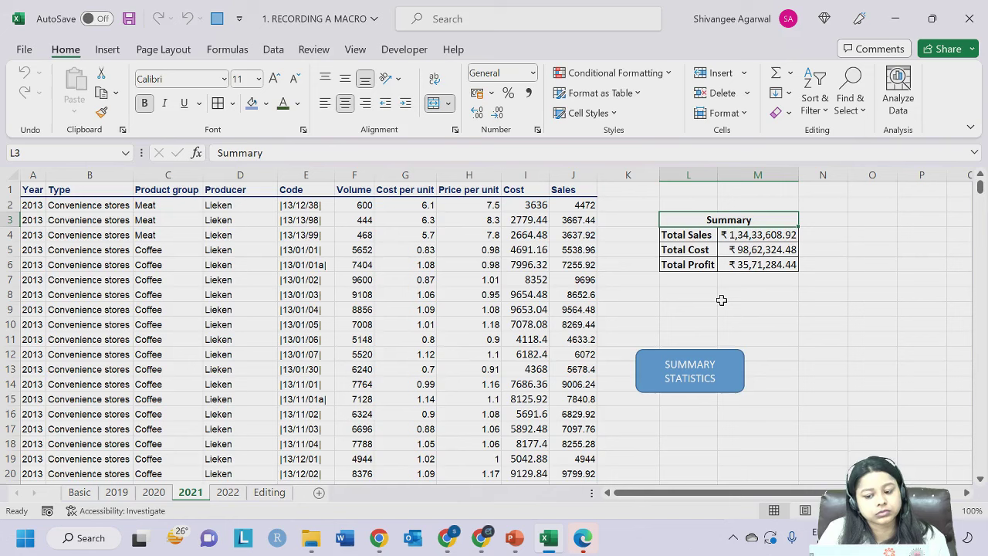
left_click(708, 368)
right_click(709, 368)
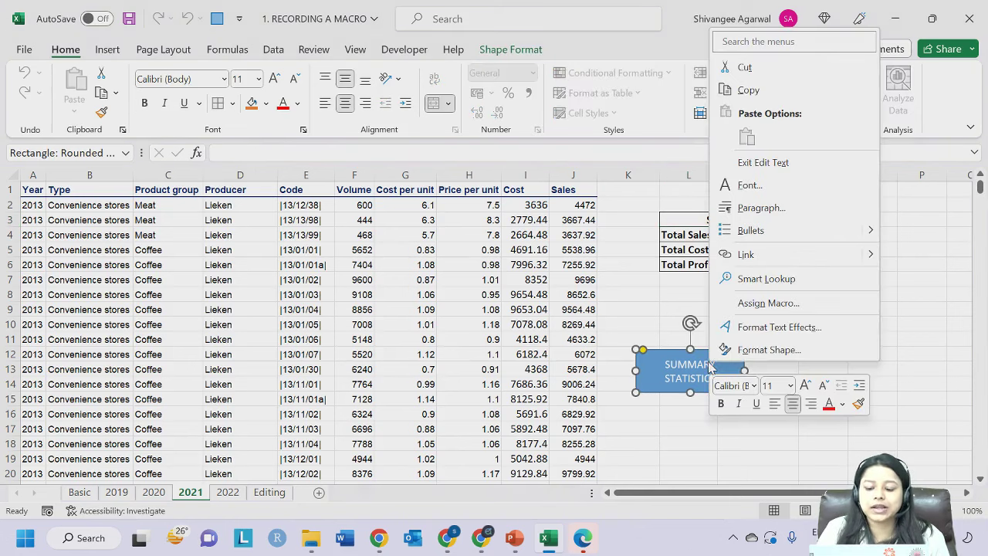
left_click(749, 304)
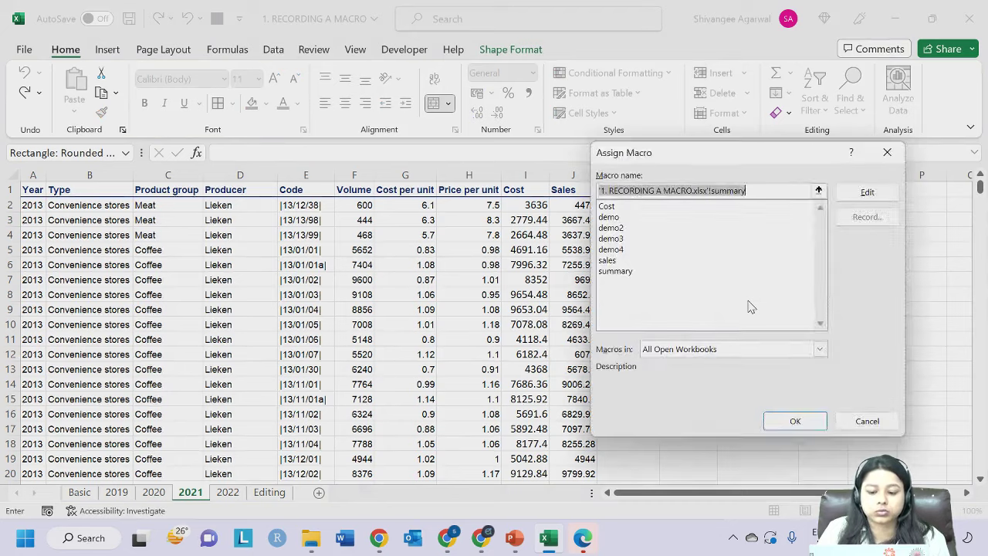
left_click_drag(676, 155, 419, 57)
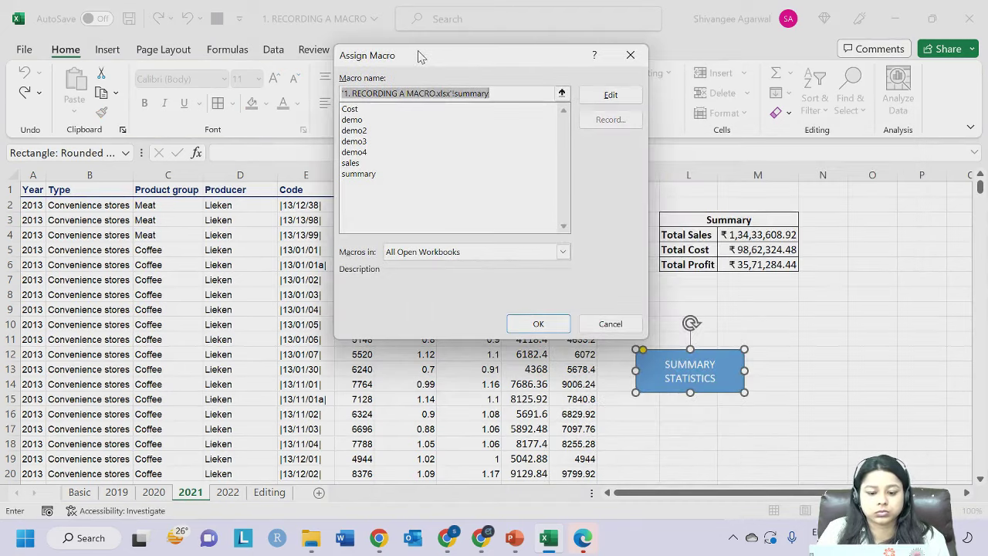
left_click(362, 175)
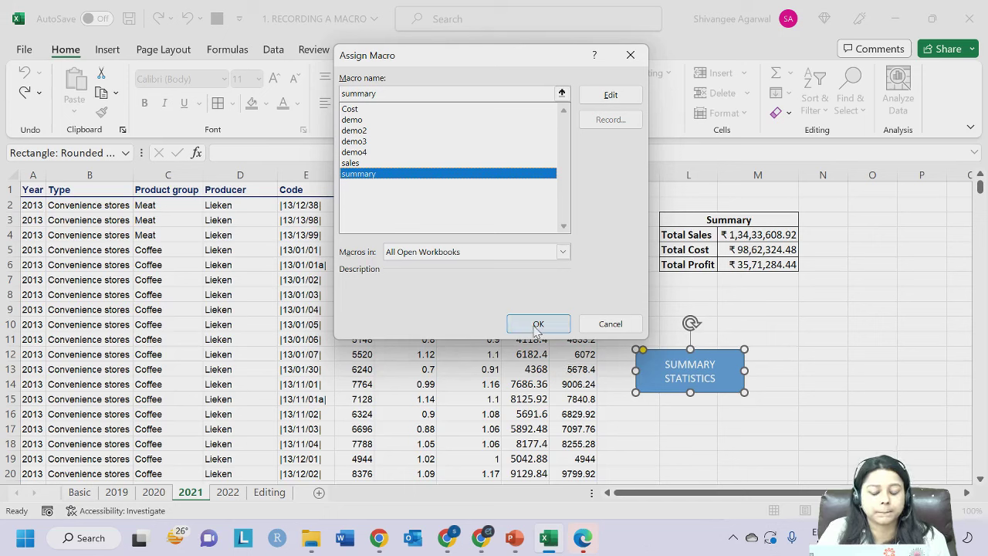
left_click(612, 324)
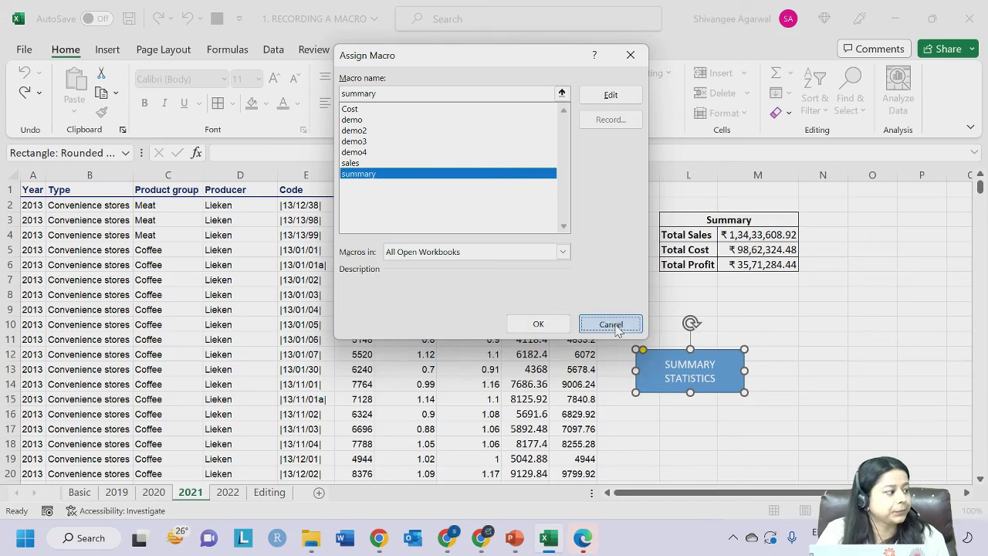
Go to the 2022 sheet and look through the macro list and the available form controls.
left_click(229, 491)
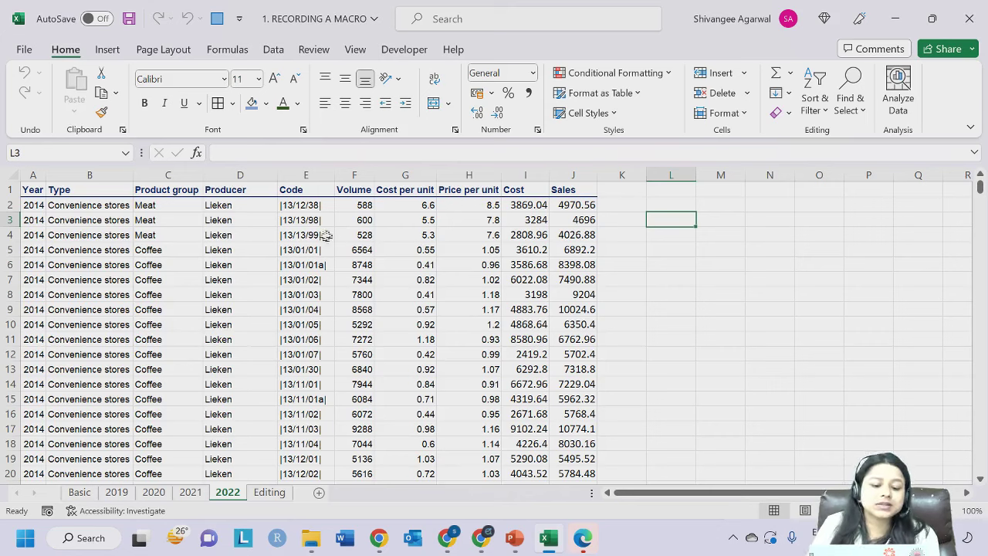
left_click(405, 49)
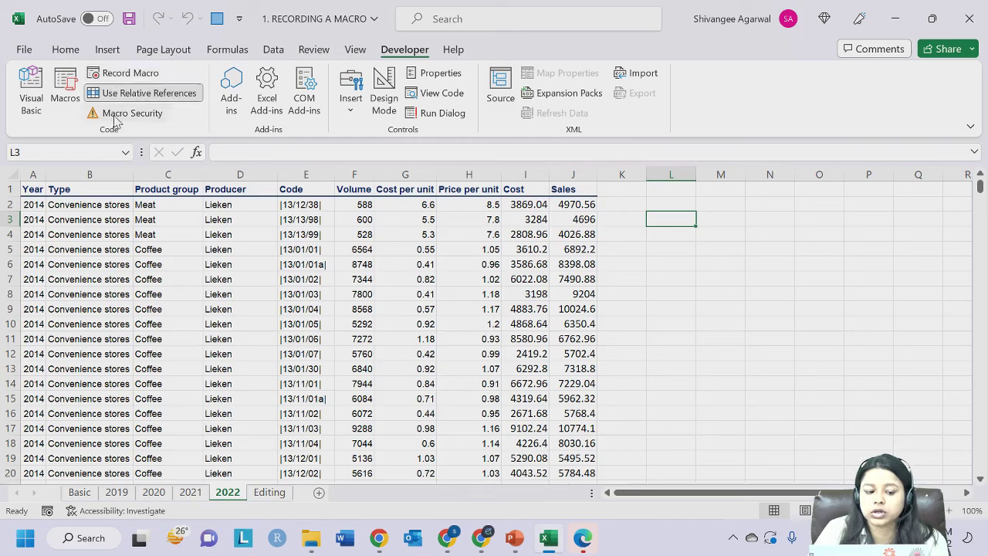
left_click(65, 94)
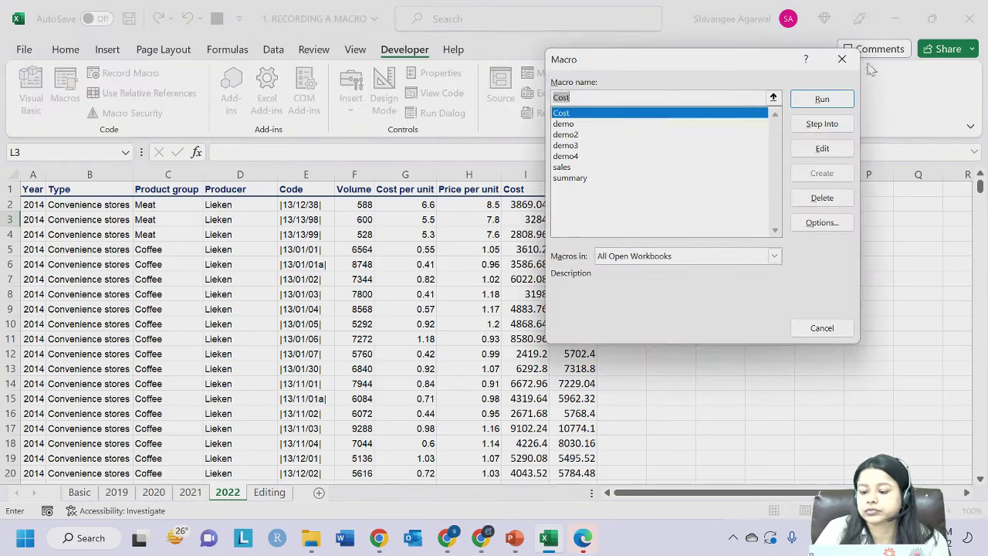
left_click(842, 59)
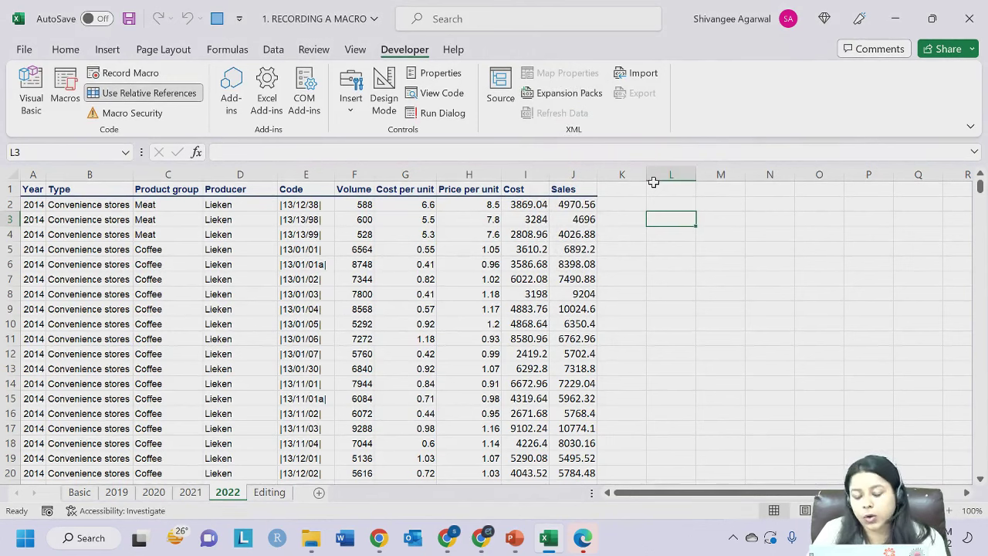
left_click(353, 112)
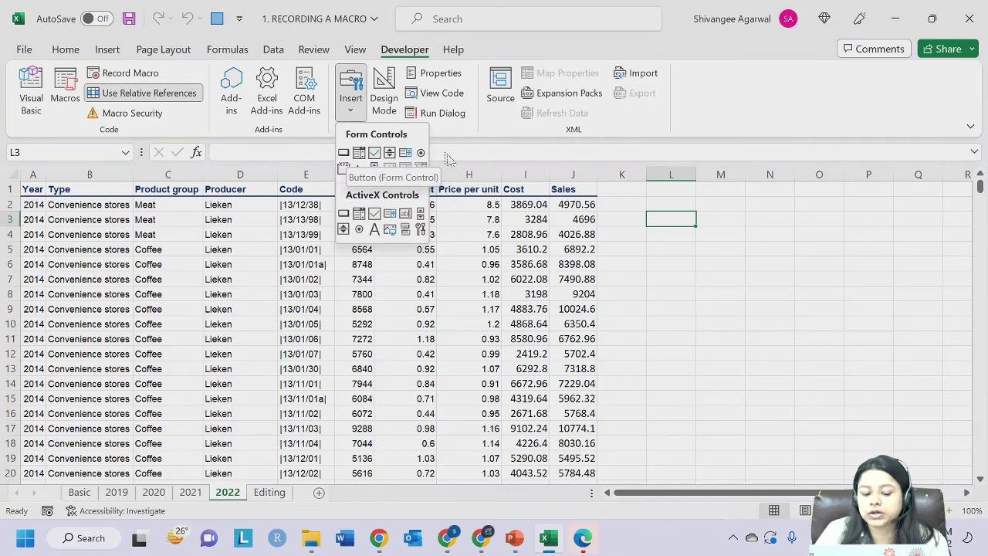
left_click(653, 270)
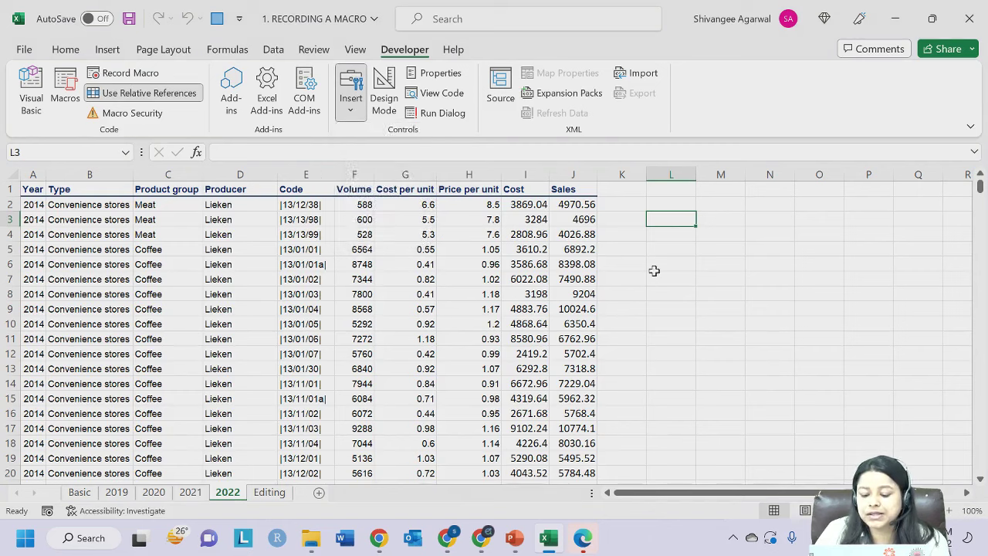
left_click(647, 328)
left_click(691, 296)
left_click(683, 313)
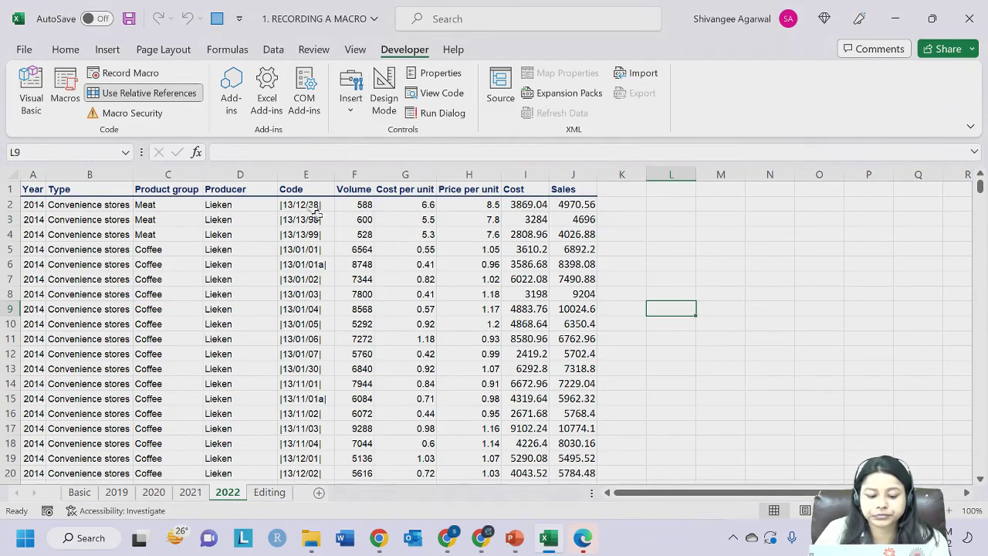
Insert a form control button covering roughly cells L9 to N11 on the 2022 sheet.
left_click(351, 101)
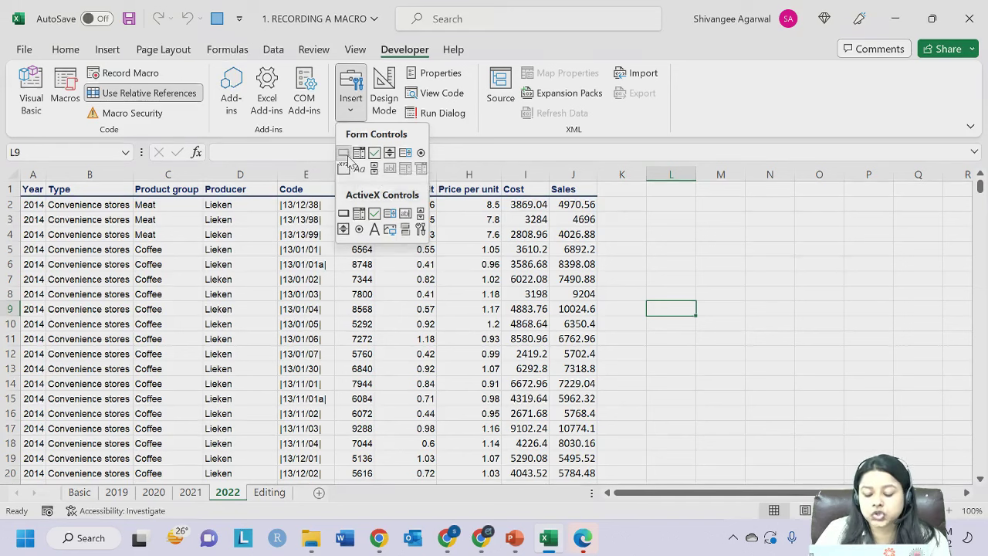
left_click(344, 152)
left_click_drag(656, 304, 780, 350)
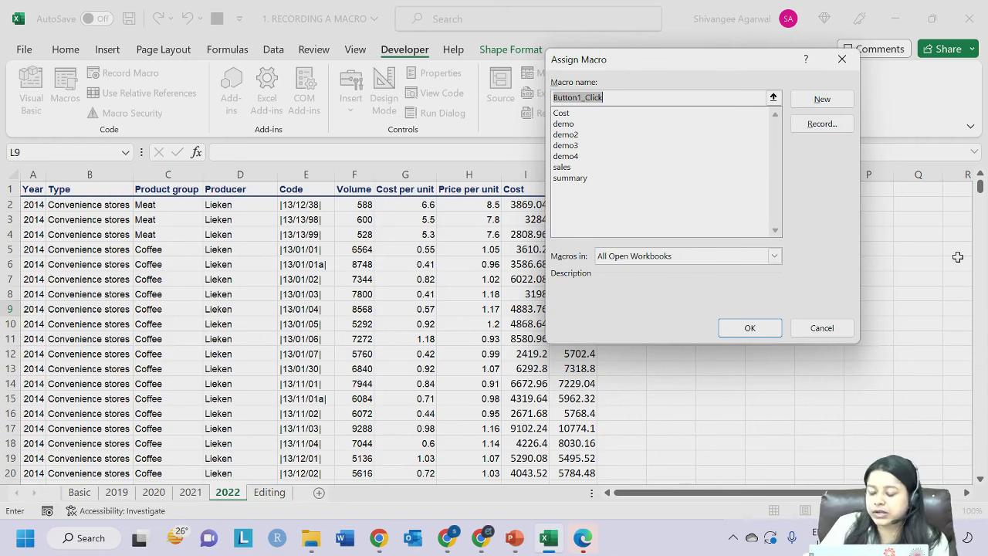
View the VBA code of the summary macro from the button's macro assignment and close the code editor.
left_click(581, 179)
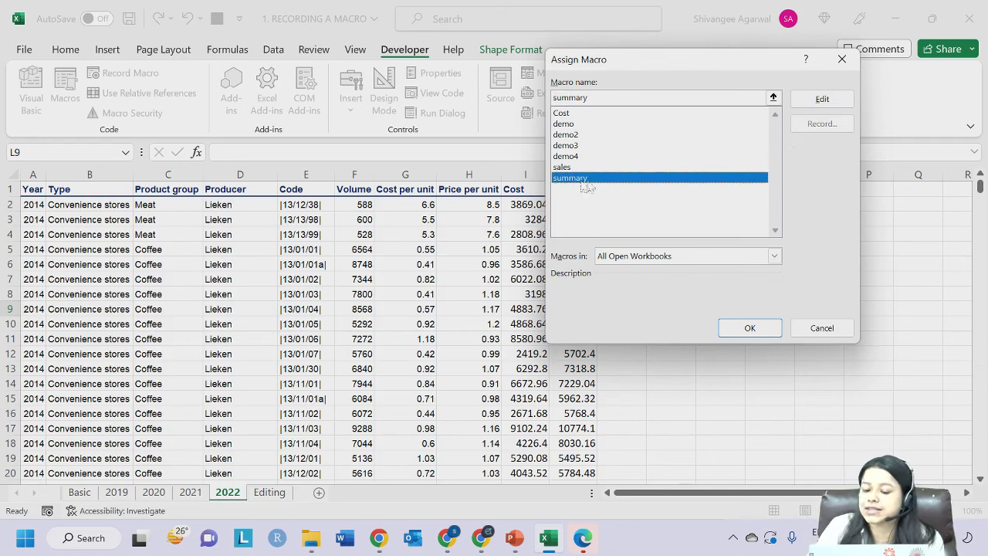
left_click(822, 100)
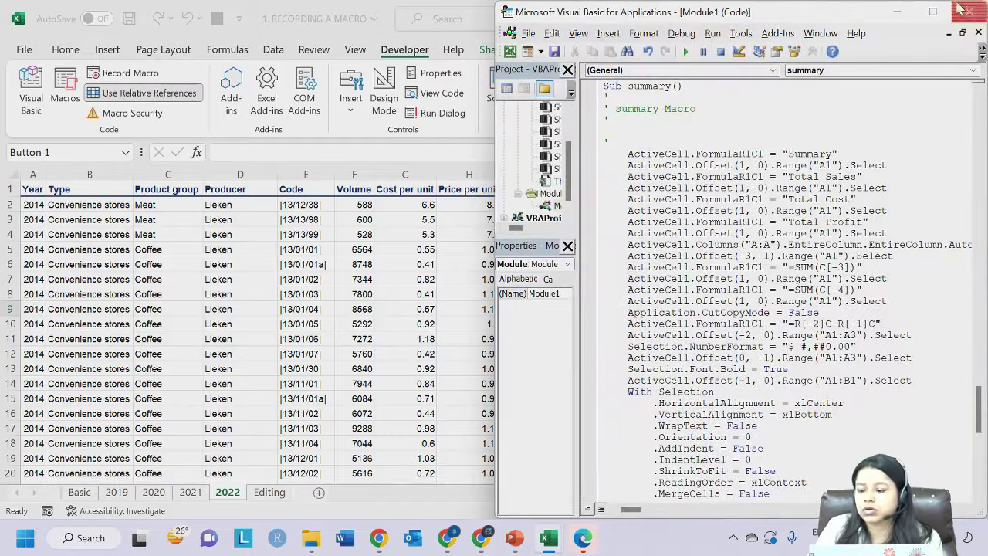
left_click(969, 11)
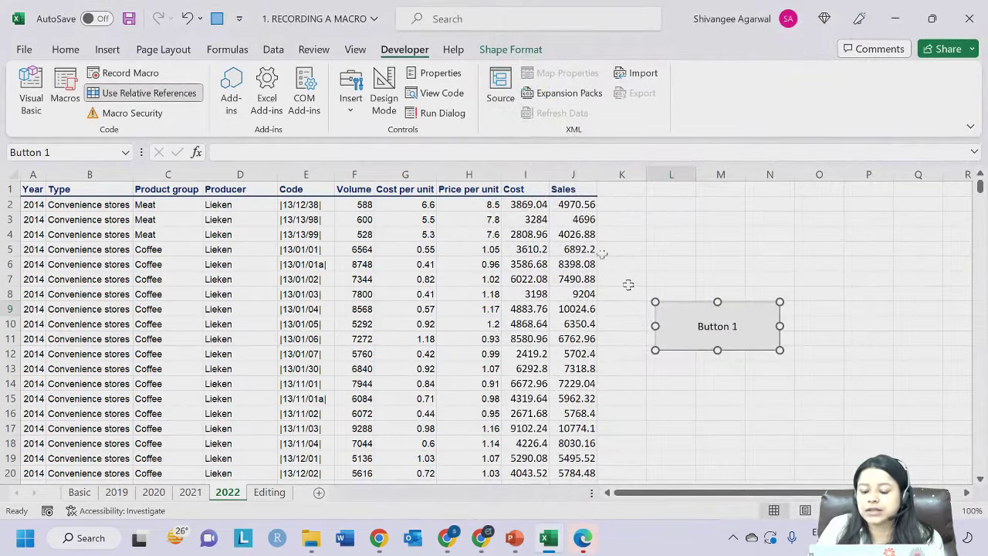
Assign the summary macro to the form control button on the 2022 sheet.
right_click(692, 322)
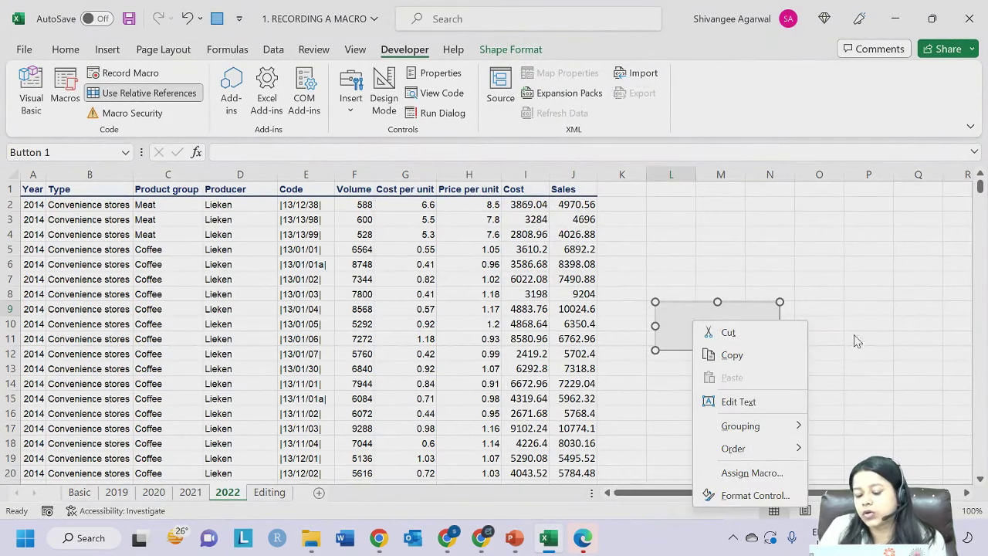
left_click(787, 474)
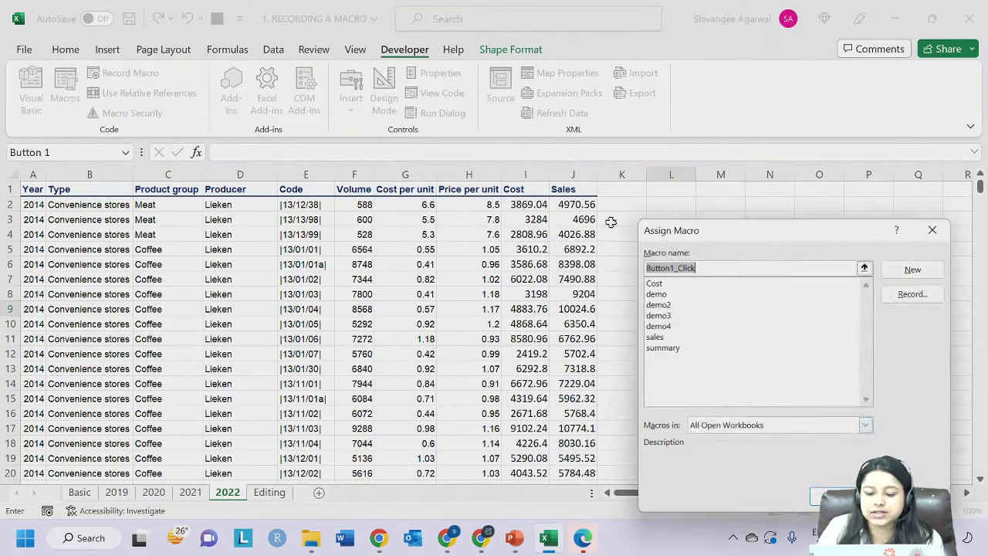
left_click(688, 348)
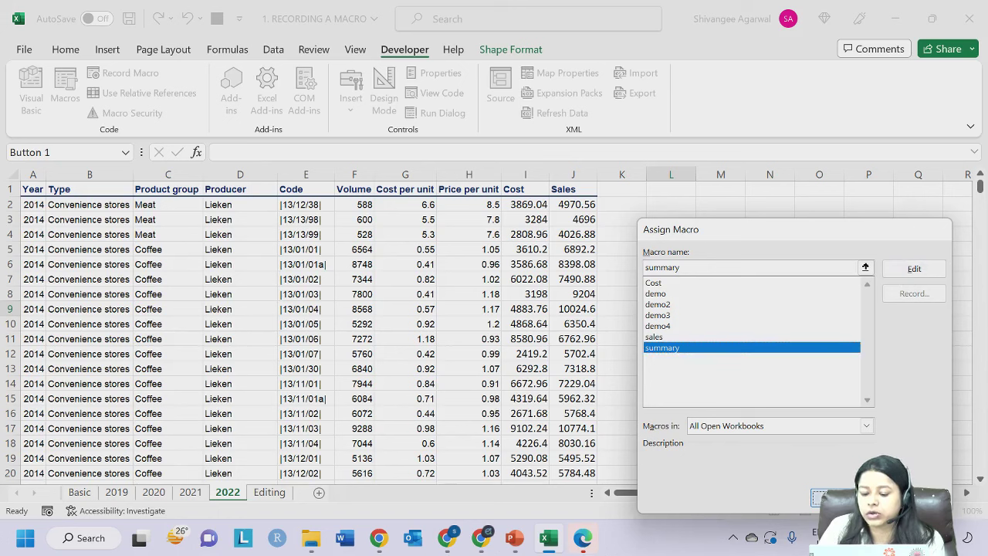
left_click(832, 498)
left_click(716, 330)
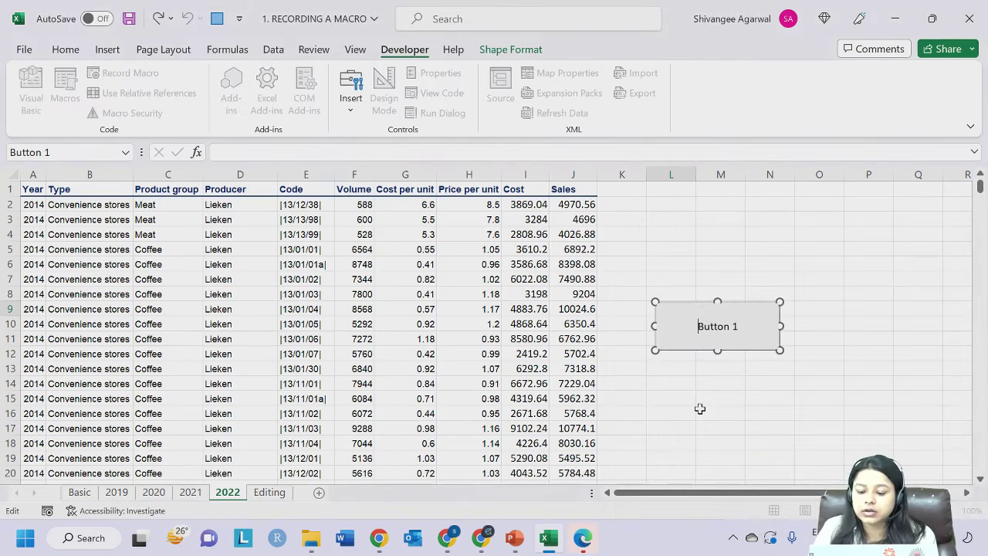
Run the summary macro from the button at cell O15 and again at cell L3.
left_click(795, 399)
left_click(762, 328)
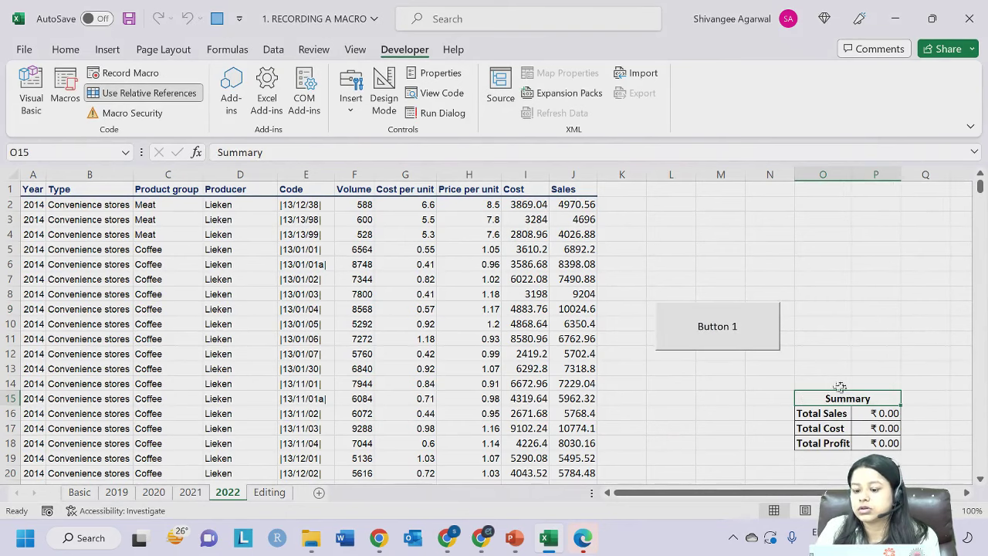
left_click(676, 228)
left_click(680, 217)
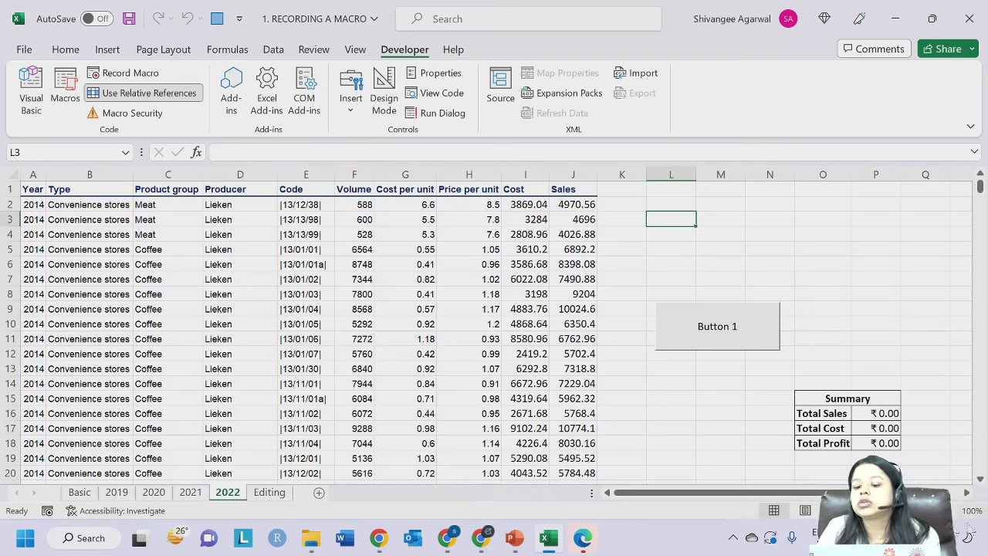
left_click(718, 326)
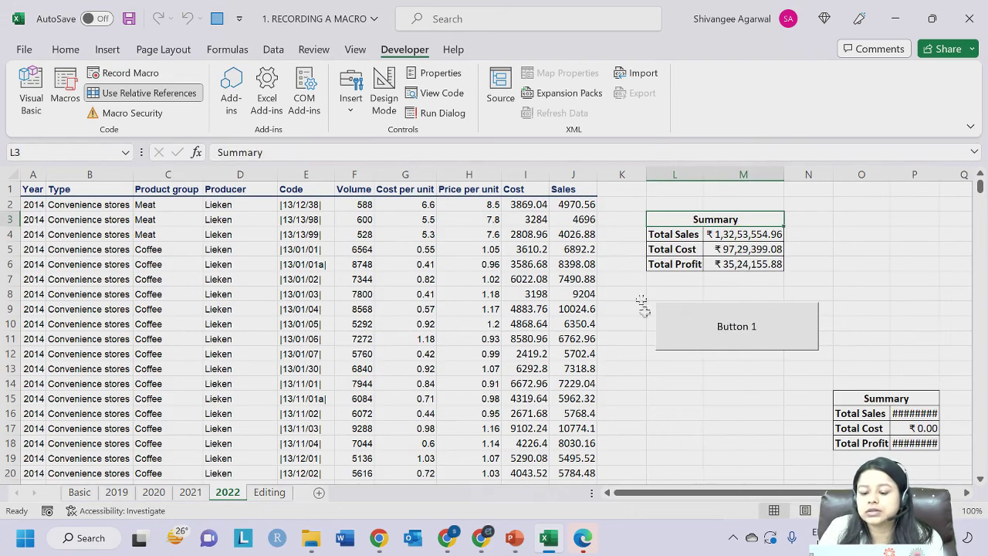
Clear the contents and formats of the extra summary table in O15:P18, including its merged heading cell.
left_click_drag(849, 354, 903, 461)
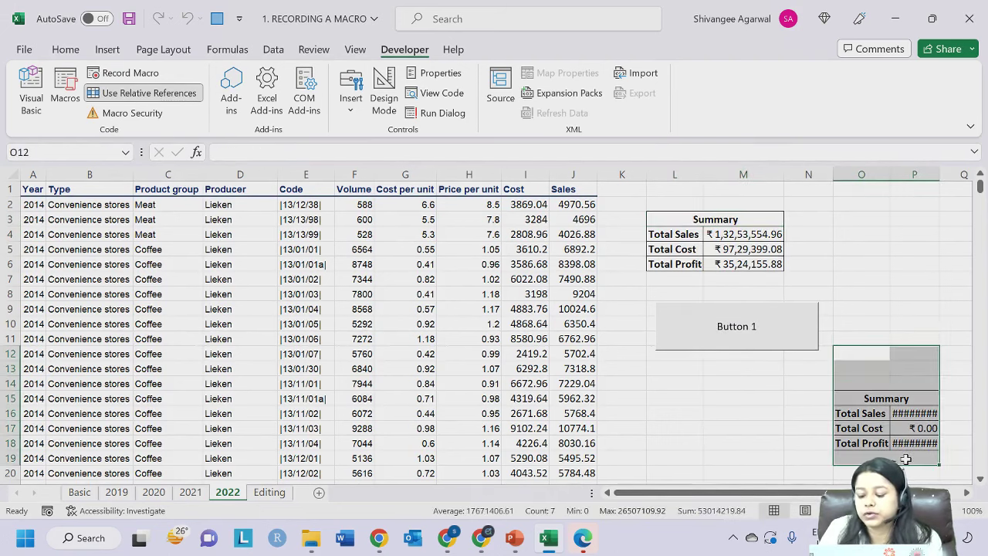
key("Delete")
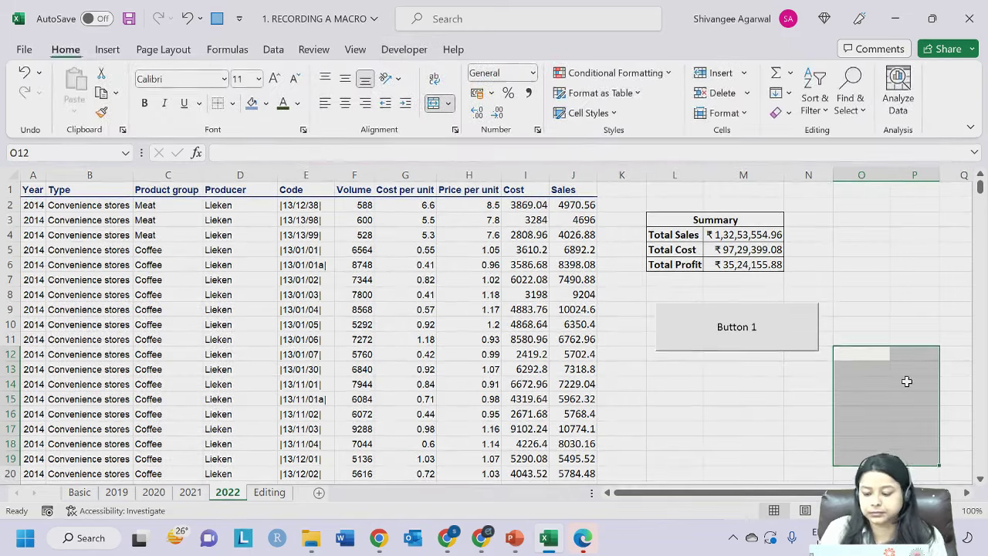
left_click(886, 268)
left_click(882, 398)
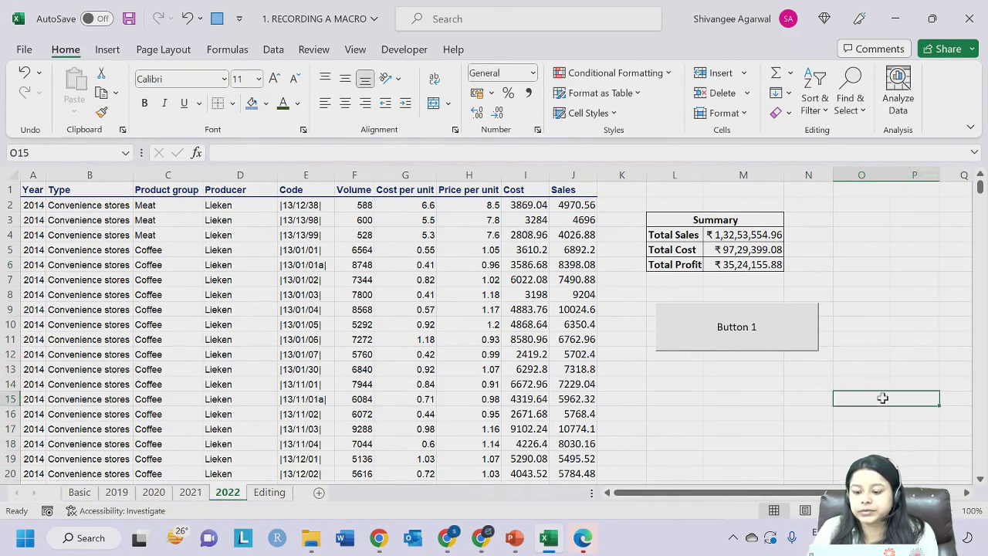
left_click(779, 112)
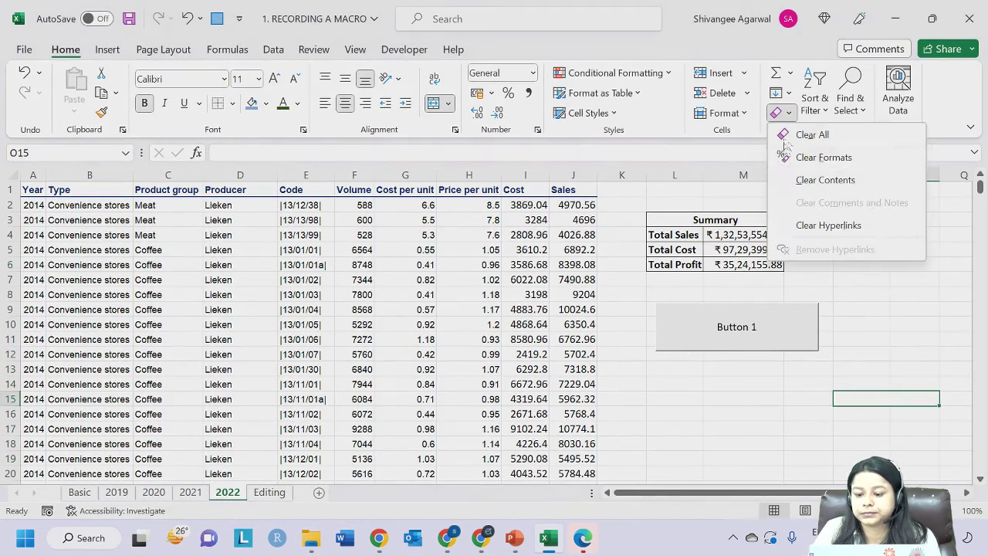
left_click(807, 180)
left_click(780, 113)
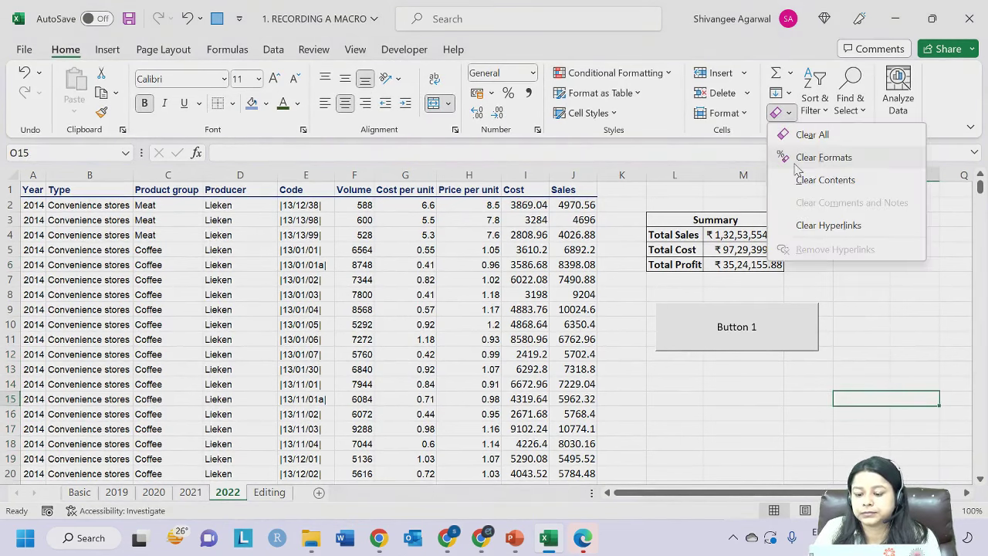
left_click(810, 157)
left_click(728, 244)
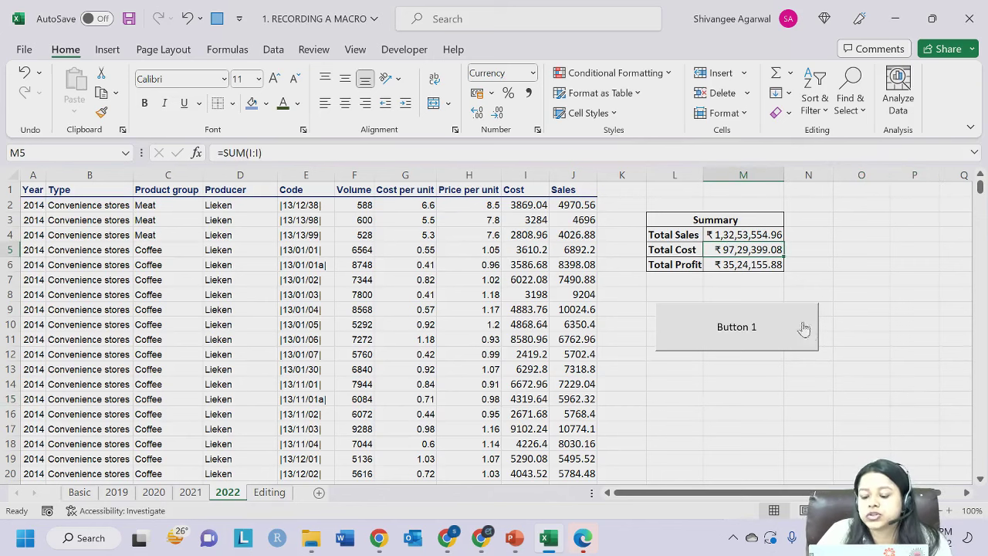
Change the form control button's text to Summary.
right_click(801, 325)
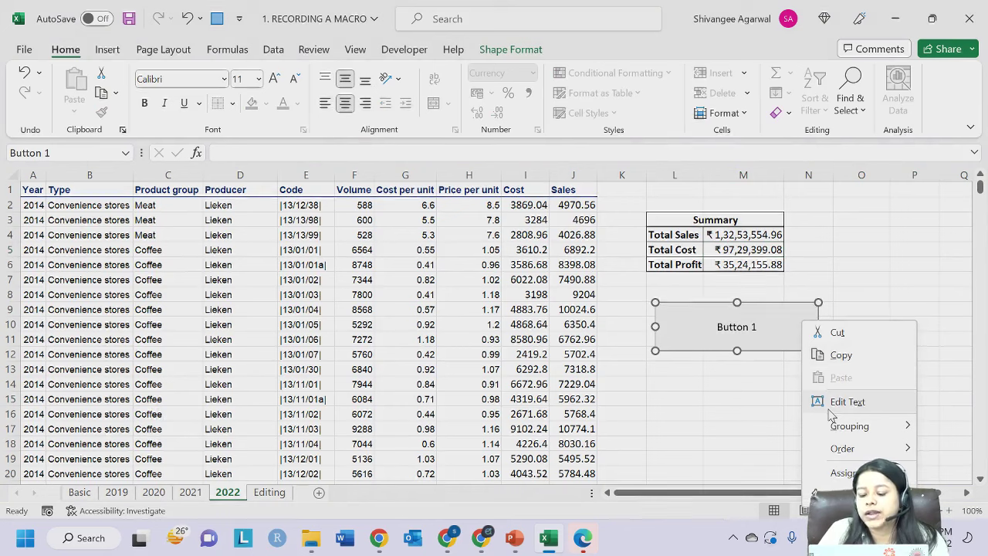
left_click(843, 402)
key("Delete")
key("Delete")
key("Delete")
key("Delete")
key("Delete")
key("Delete")
key("Delete")
key("Delete")
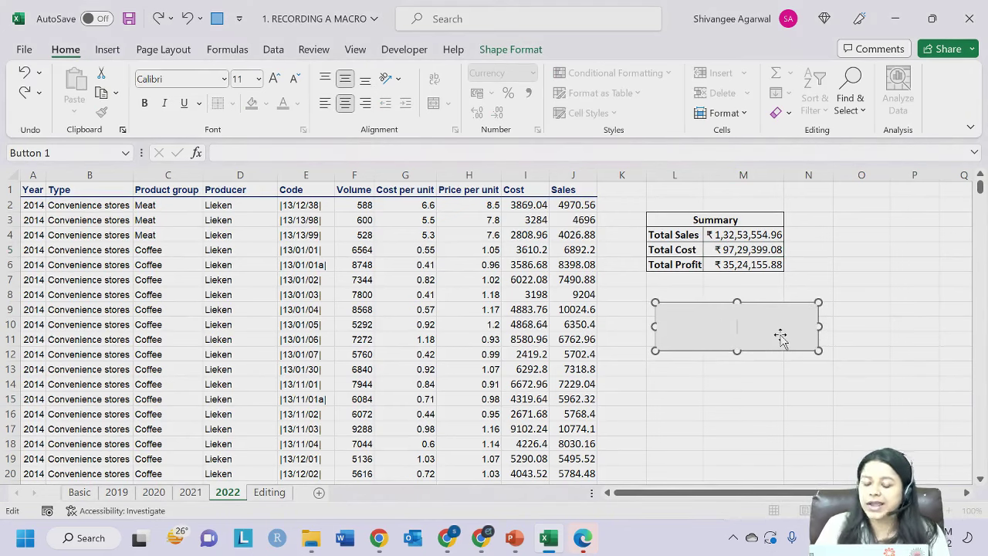
key("Escape")
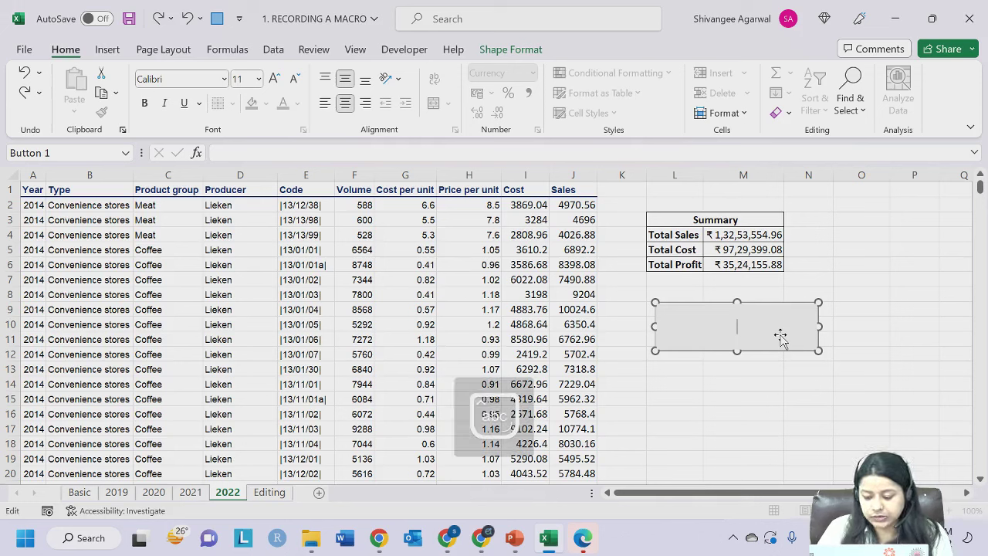
type("Summary")
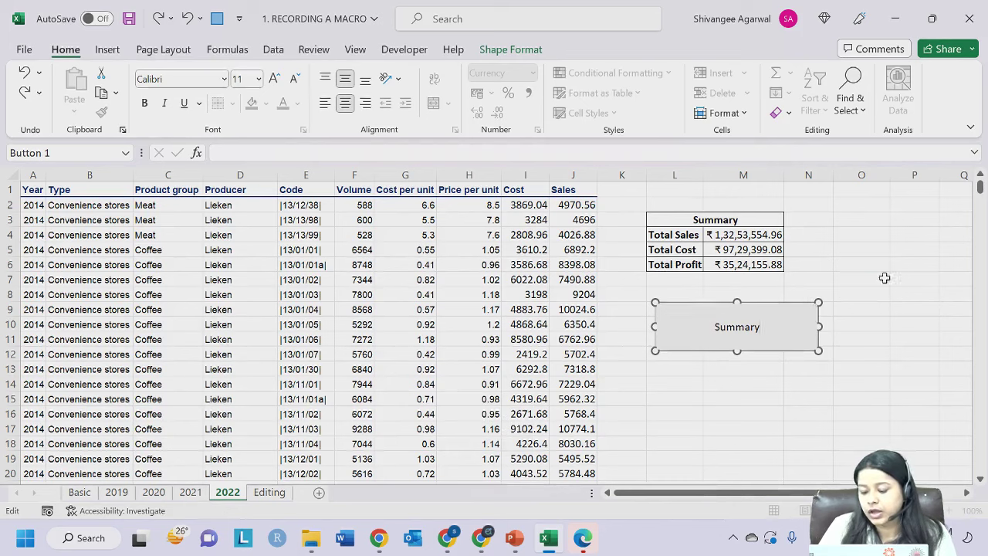
left_click(883, 278)
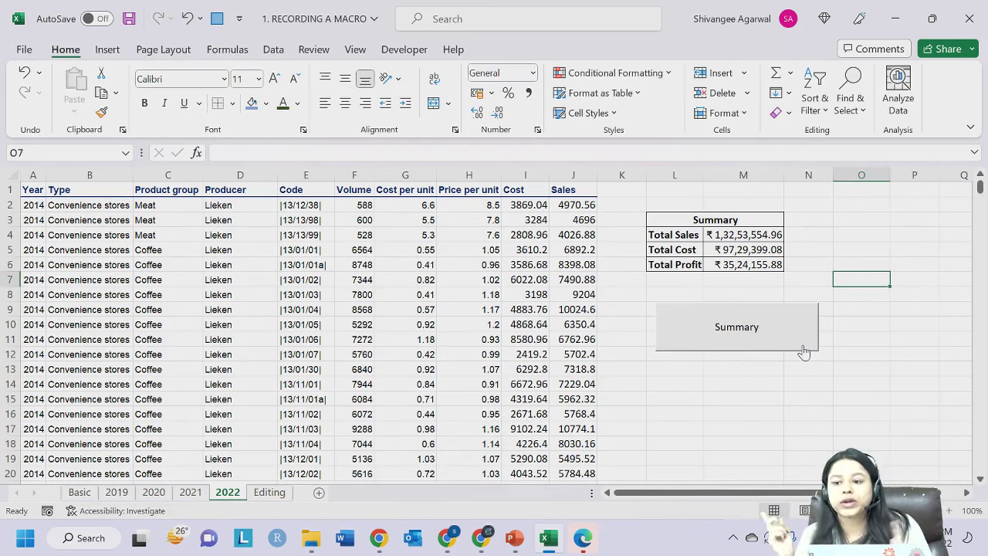
Look through the font and other format control settings of the Summary button and dismiss them unchanged.
right_click(803, 349)
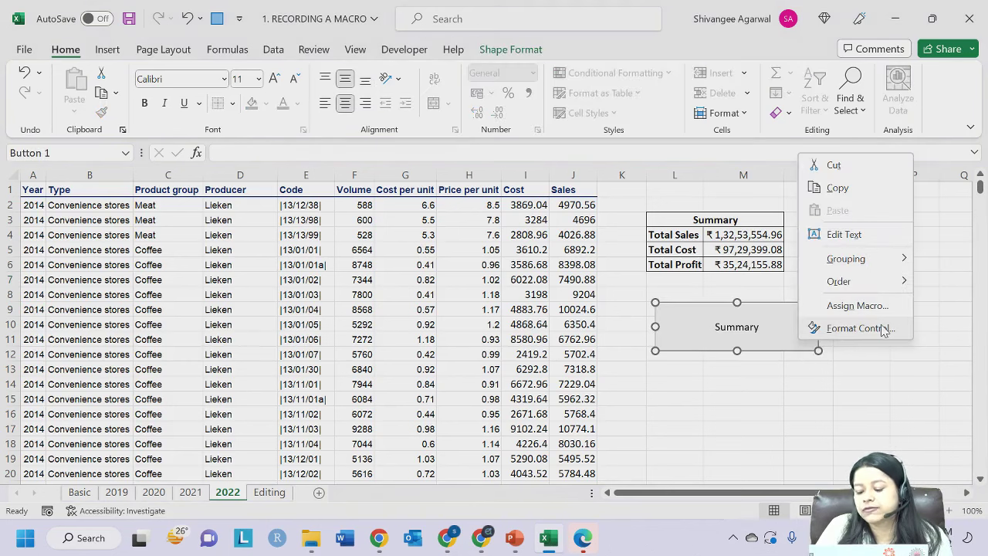
left_click(858, 328)
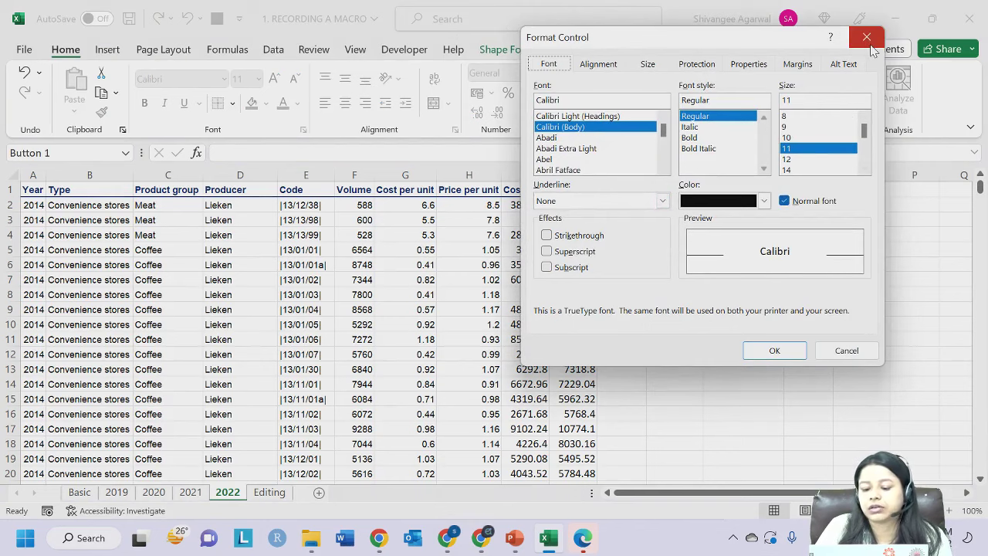
left_click(631, 66)
left_click(604, 68)
left_click(557, 66)
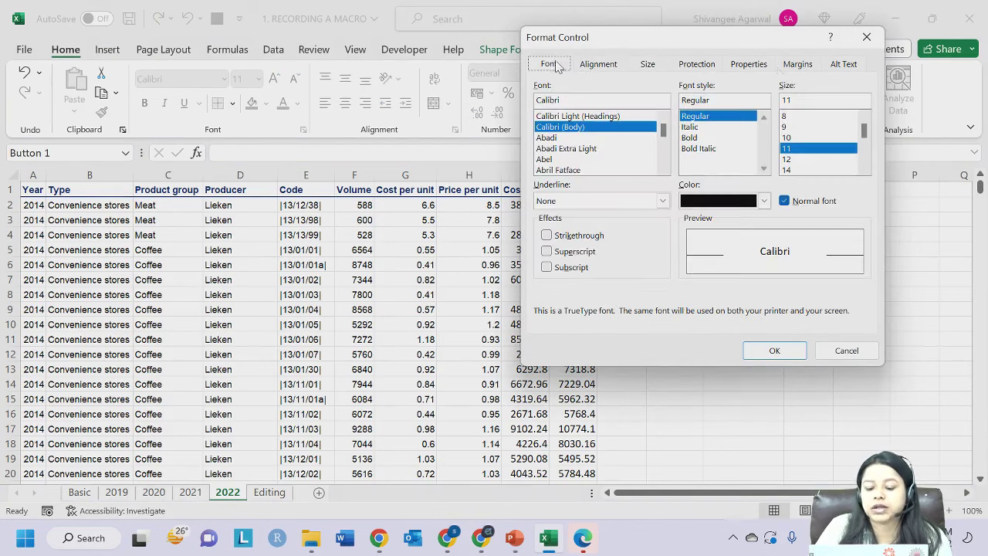
left_click(856, 350)
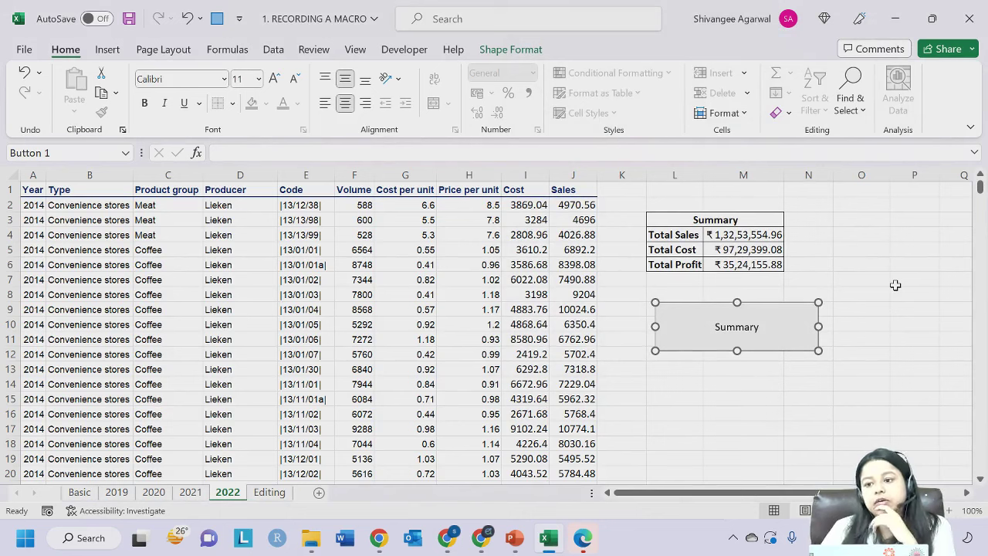
left_click(842, 253)
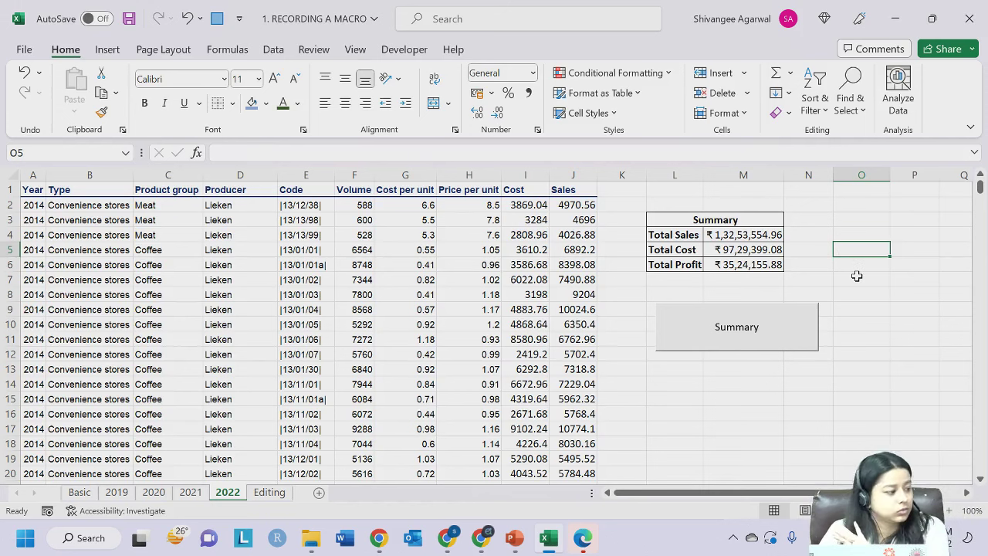
Go to the Editing sheet and examine the payroll columns for hours, pay, taxes and net pay, plus the Tax Rate and OT Rate cells.
left_click(270, 492)
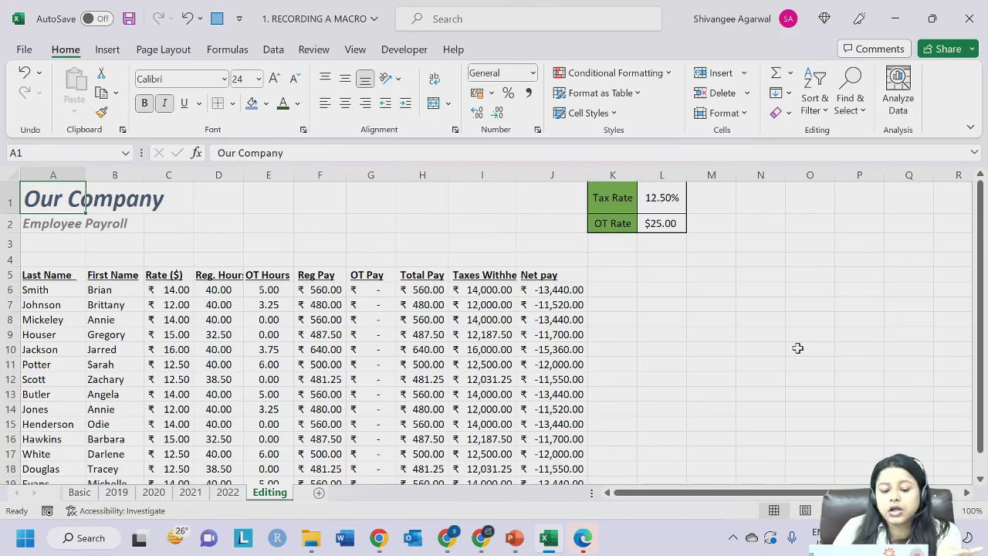
left_click(420, 291)
left_click(474, 290)
left_click(513, 304)
left_click(552, 305)
left_click(556, 289)
left_click(497, 290)
left_click(418, 291)
left_click(216, 291)
left_click(249, 291)
left_click(304, 291)
left_click(318, 334)
left_click(250, 338)
left_click(224, 334)
left_click_drag(231, 290, 332, 383)
left_click(172, 334)
left_click(115, 333)
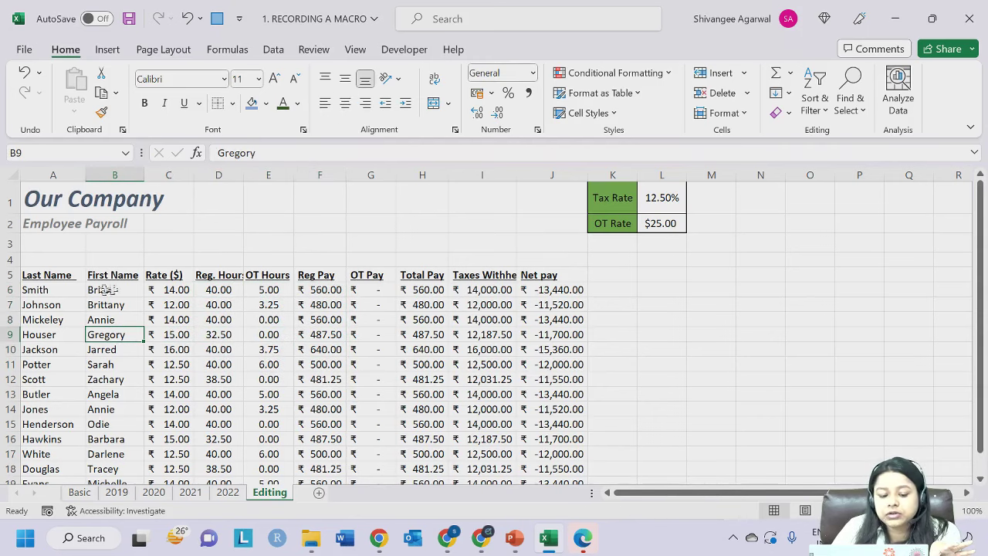
left_click_drag(154, 290, 323, 409)
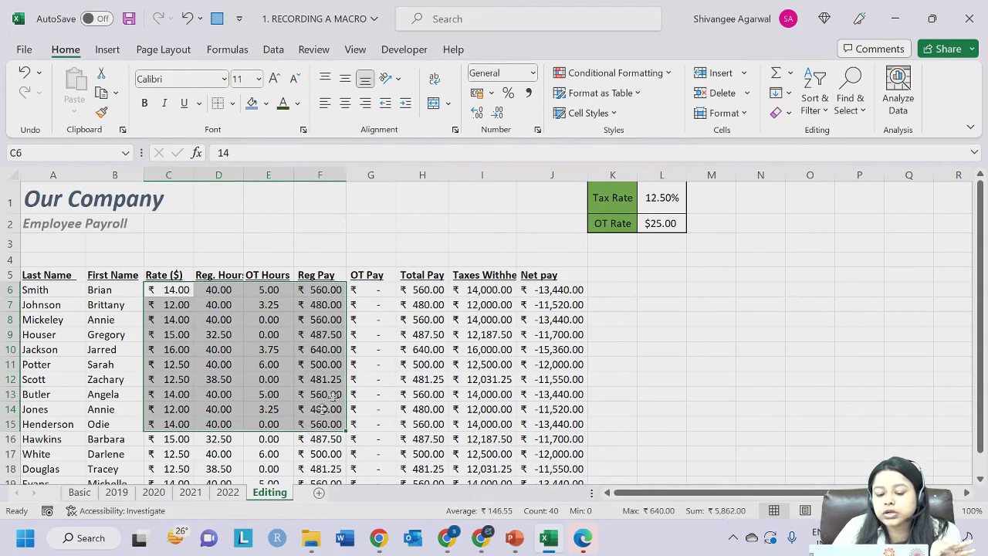
left_click(426, 320)
left_click(488, 320)
left_click(553, 320)
left_click(662, 203)
left_click(665, 221)
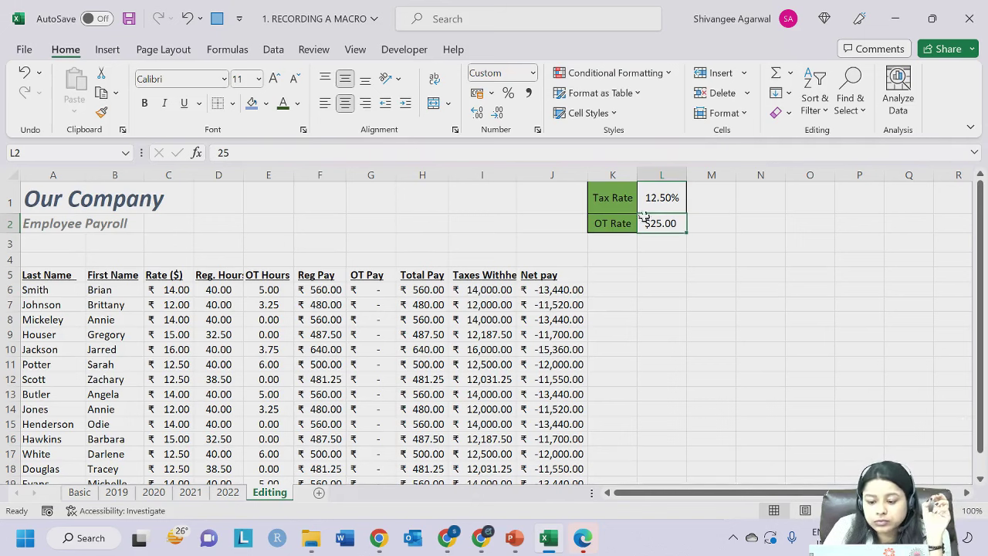
Try moving the Tax Rate and OT Rate block K1:L2 down one row, and check the OT Pay formula in G6.
left_click_drag(628, 198, 655, 222)
key("ctrl+c")
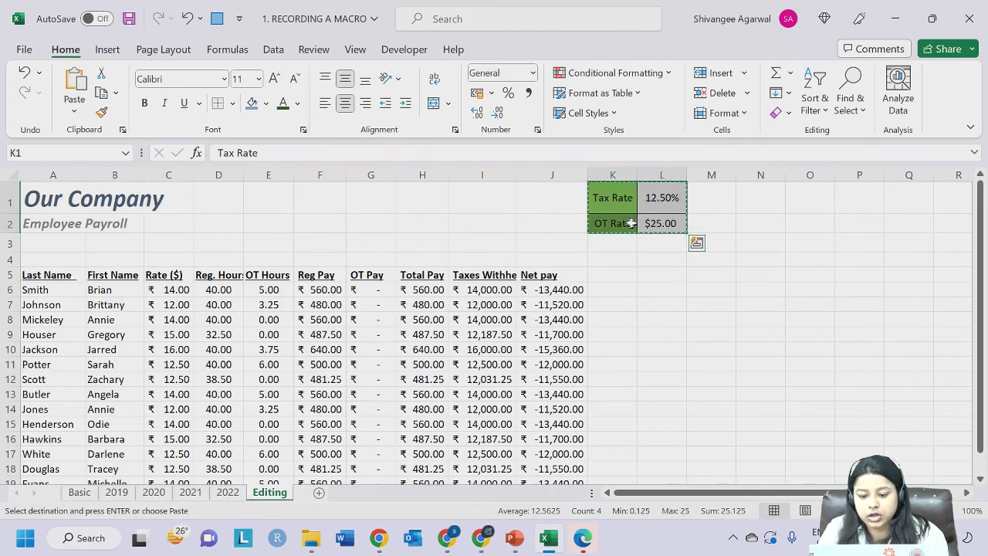
left_click(615, 223)
key("Return")
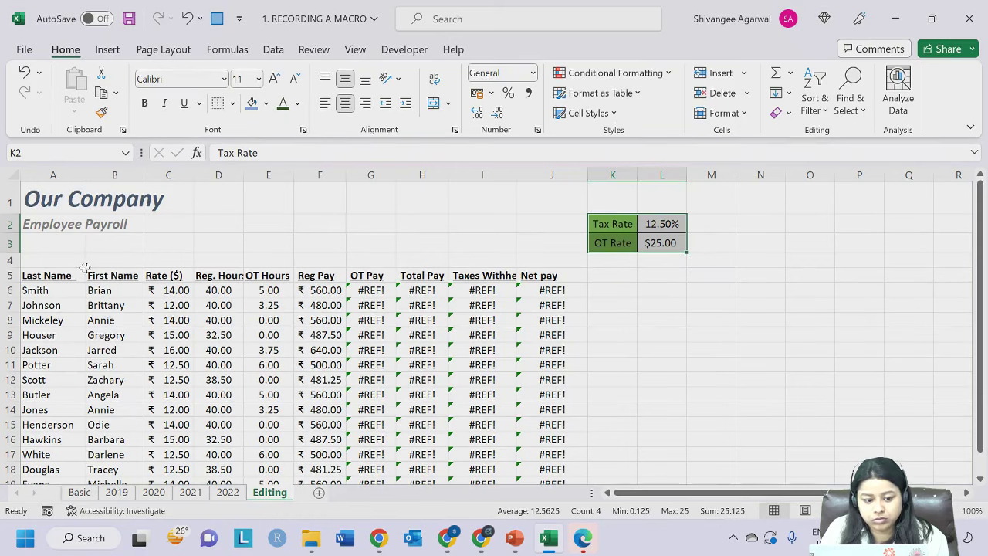
left_click(329, 287)
double_click(383, 289)
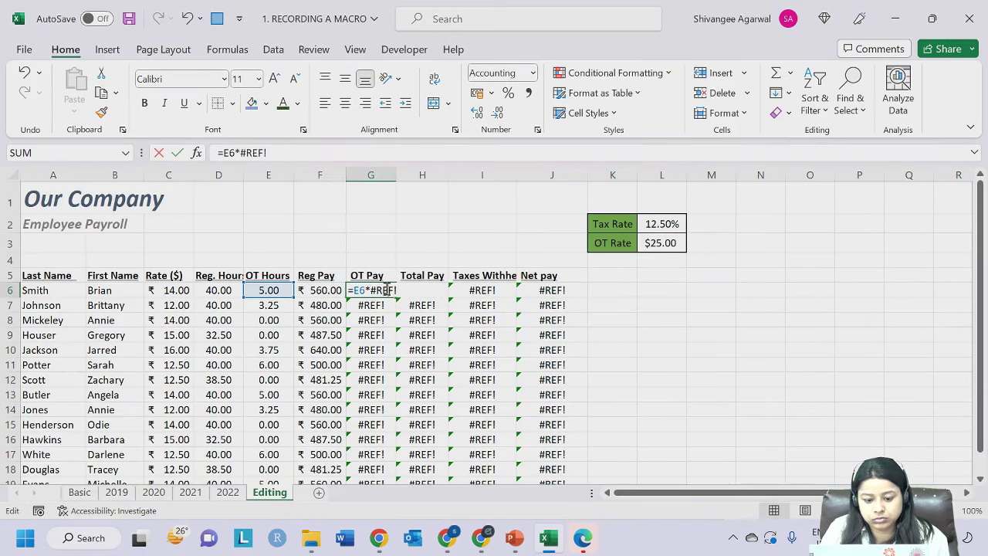
key("Return")
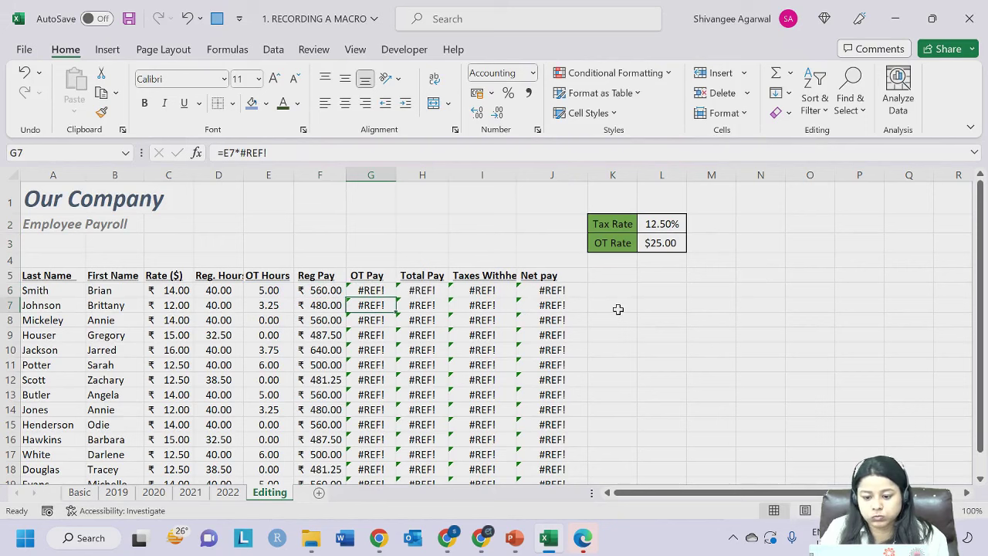
Undo the move of the Tax Rate and OT Rate block and cancel the pending cut.
key("ctrl+z")
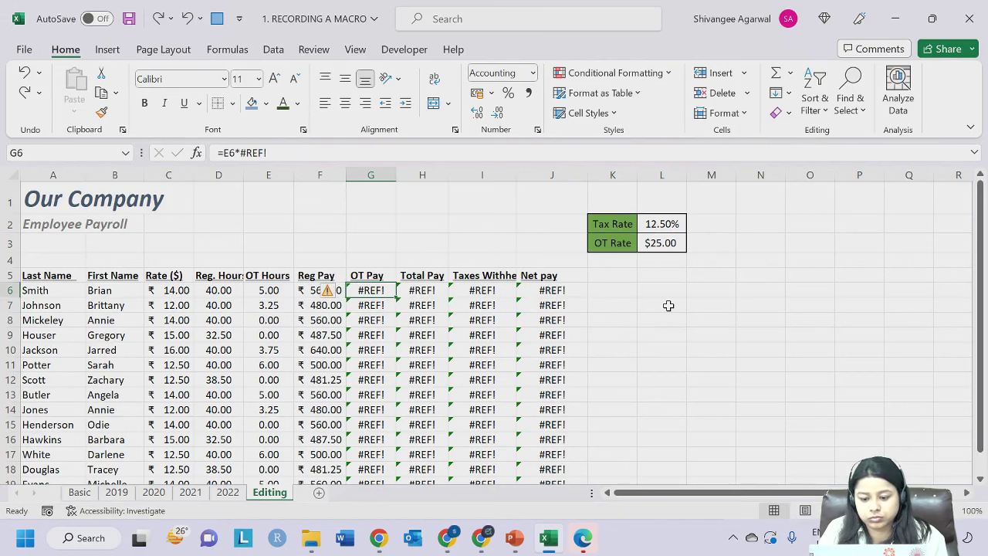
left_click(651, 308)
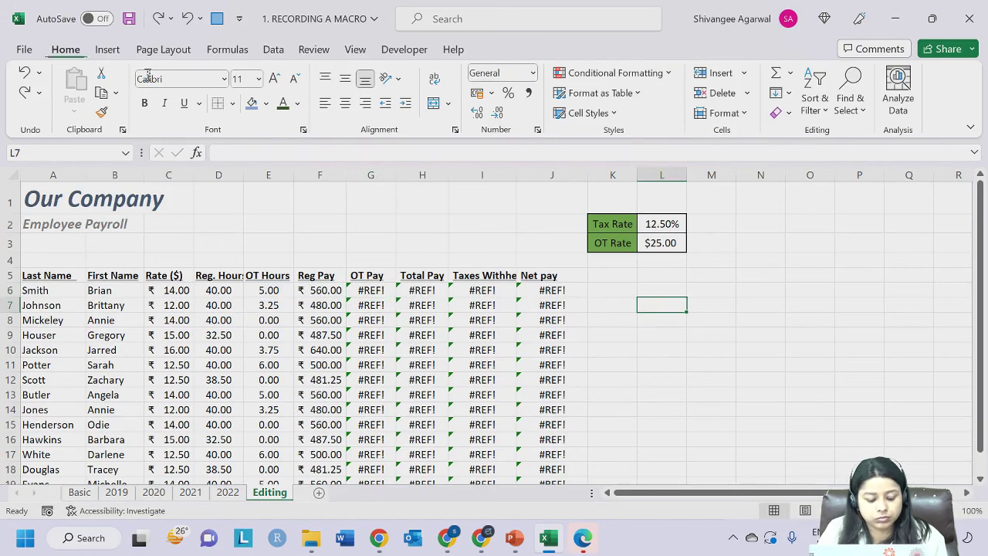
key("ctrl+z")
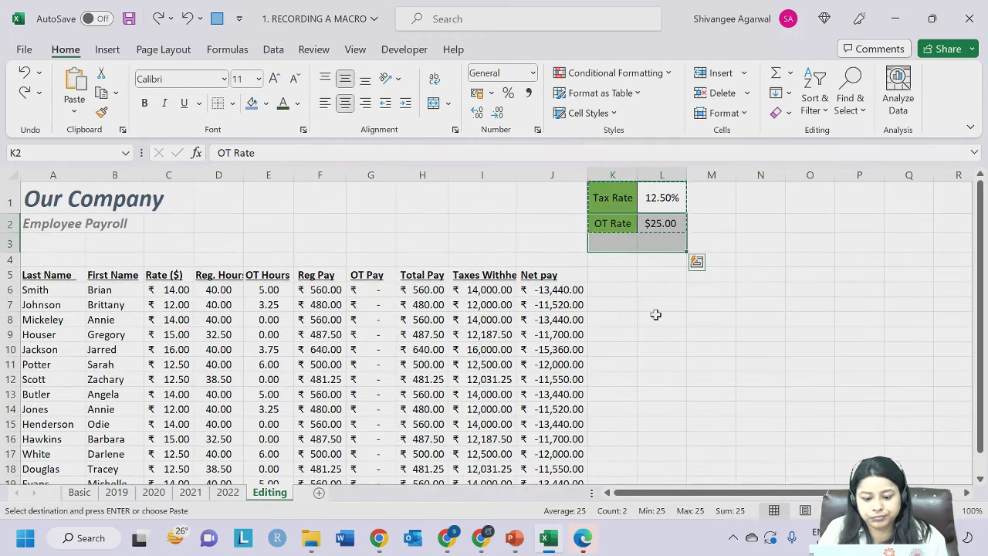
key("Escape")
left_click(601, 266)
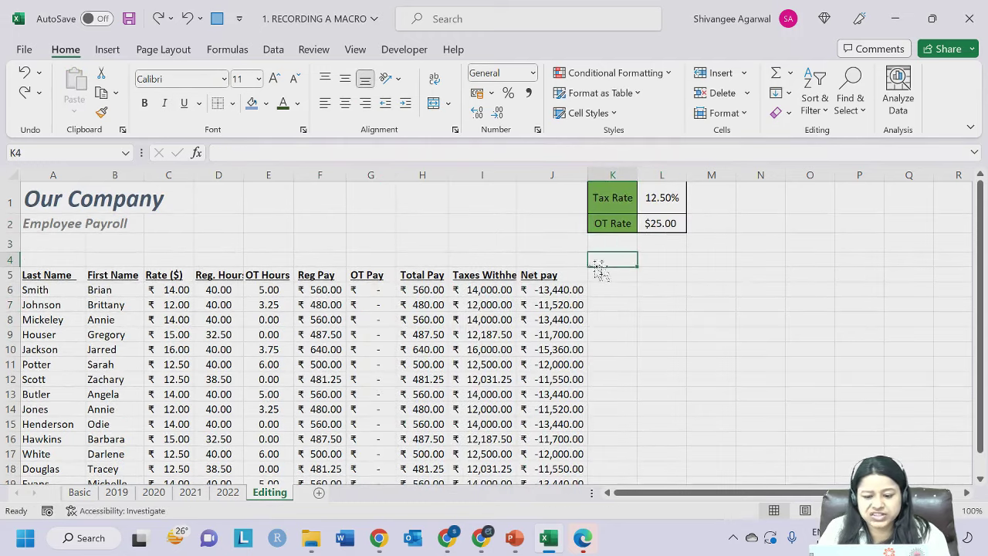
Check the formulas for Total Pay, Taxes Withheld, Net pay and OT Pay, along with the OT Rate value in L2.
left_click(433, 290)
double_click(436, 289)
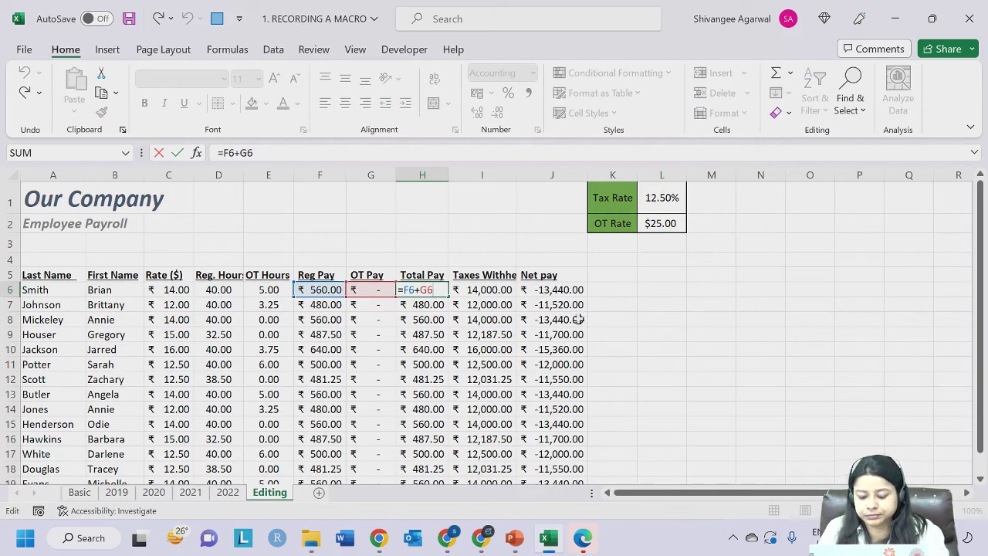
key("Return")
double_click(494, 290)
key("Return")
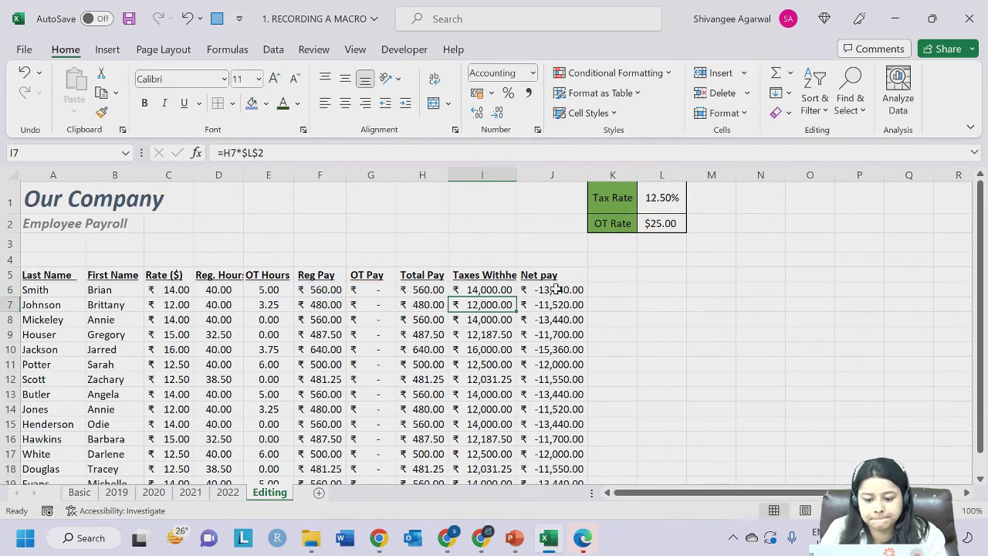
double_click(556, 290)
key("Return")
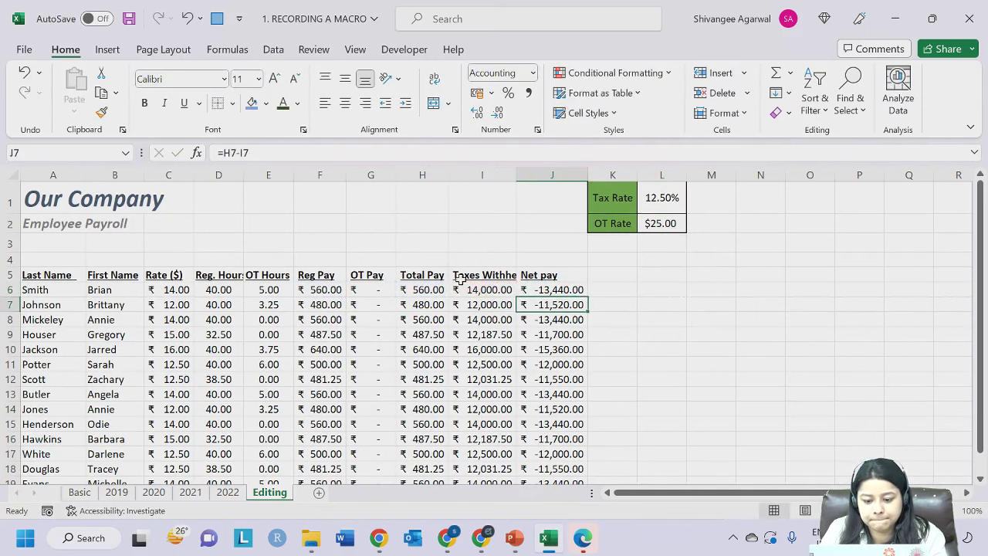
double_click(475, 288)
key("Return")
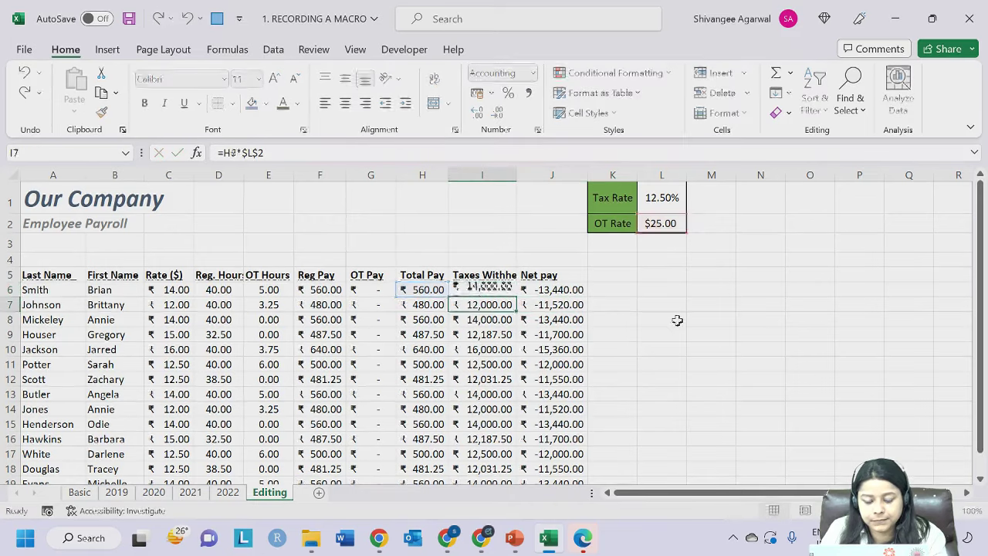
left_click(374, 293)
key("ctrl+Down")
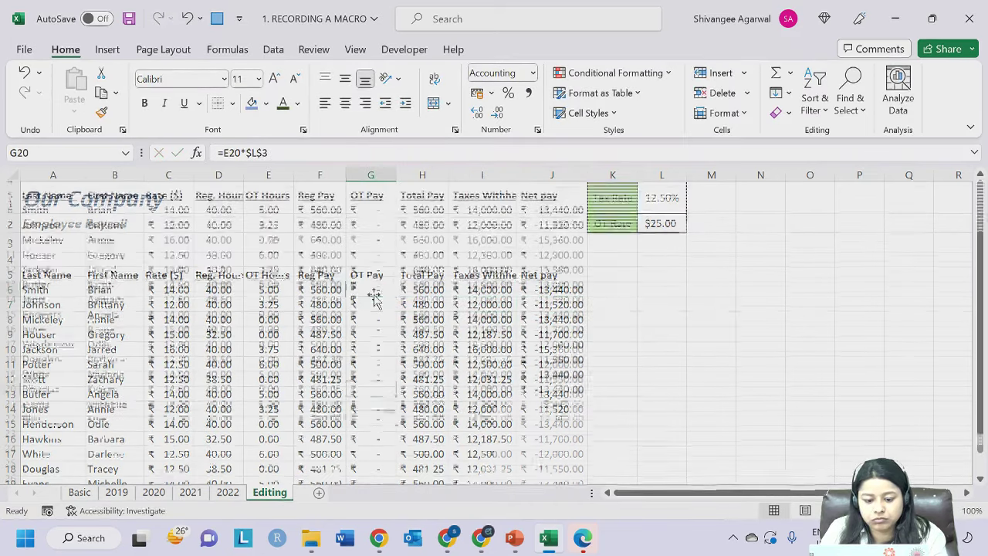
key("ctrl+Up")
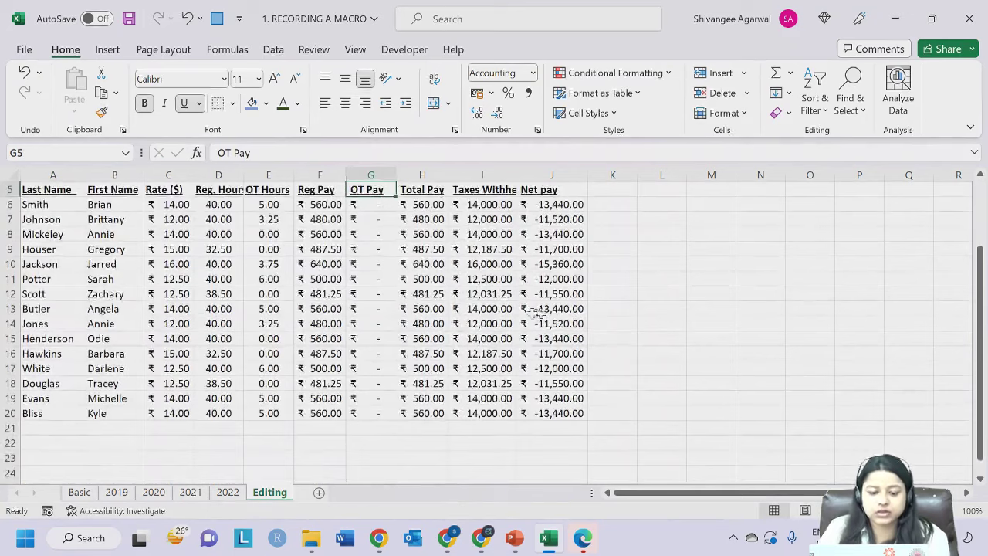
left_click(378, 288)
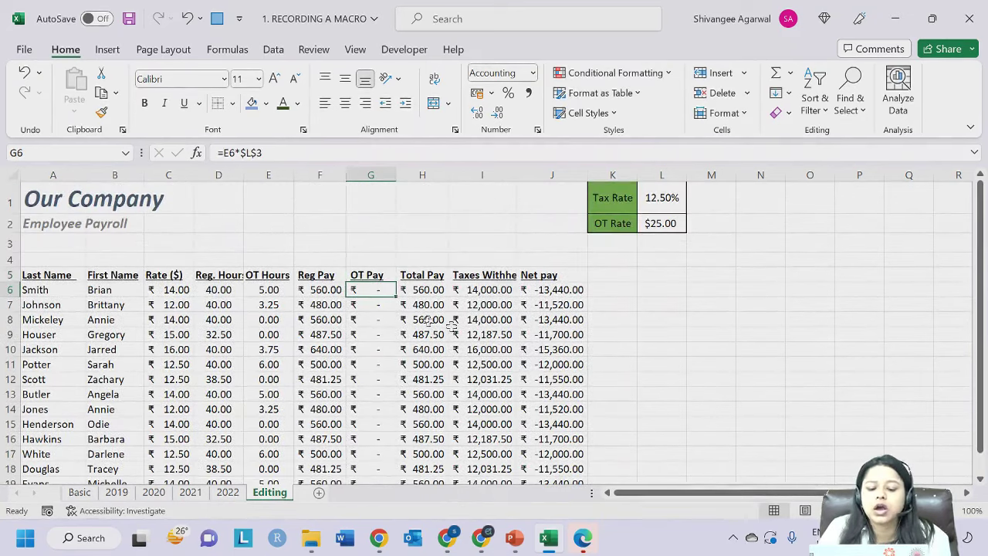
left_click(670, 225)
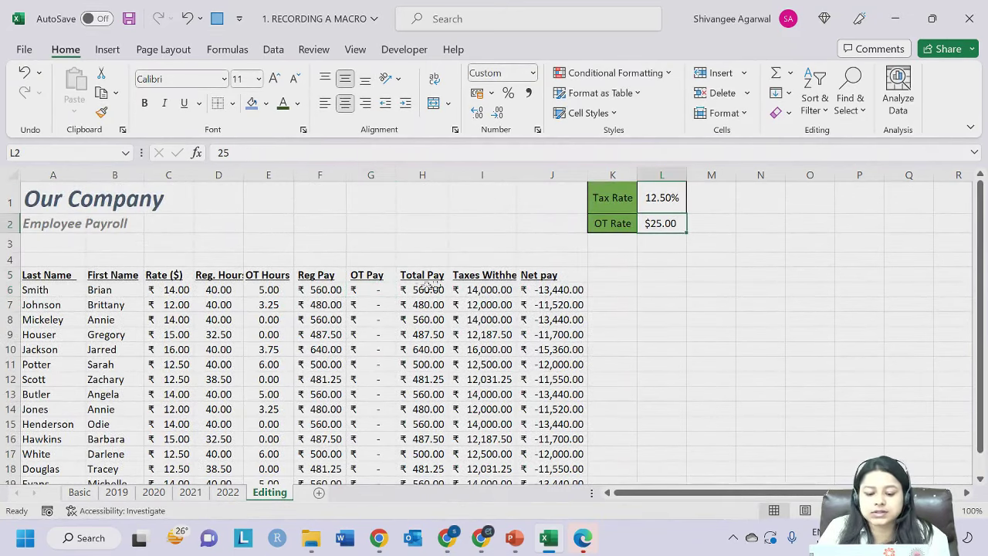
Correct the OT Pay formula in G6 to =E6*$L$2, fill it down the column and recheck its references.
double_click(364, 292)
left_click_drag(662, 254, 664, 228)
key("Return")
key("Up")
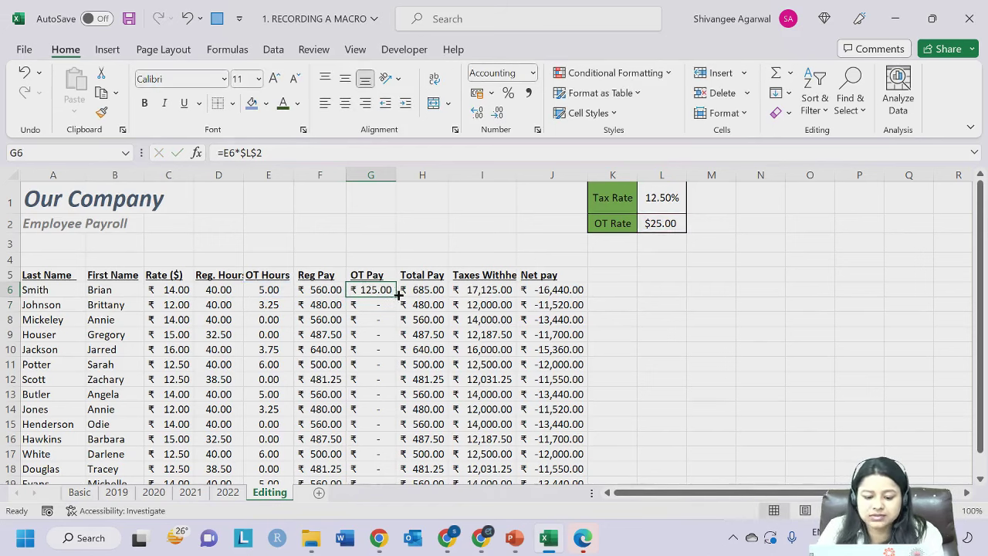
double_click(396, 298)
left_click(433, 291)
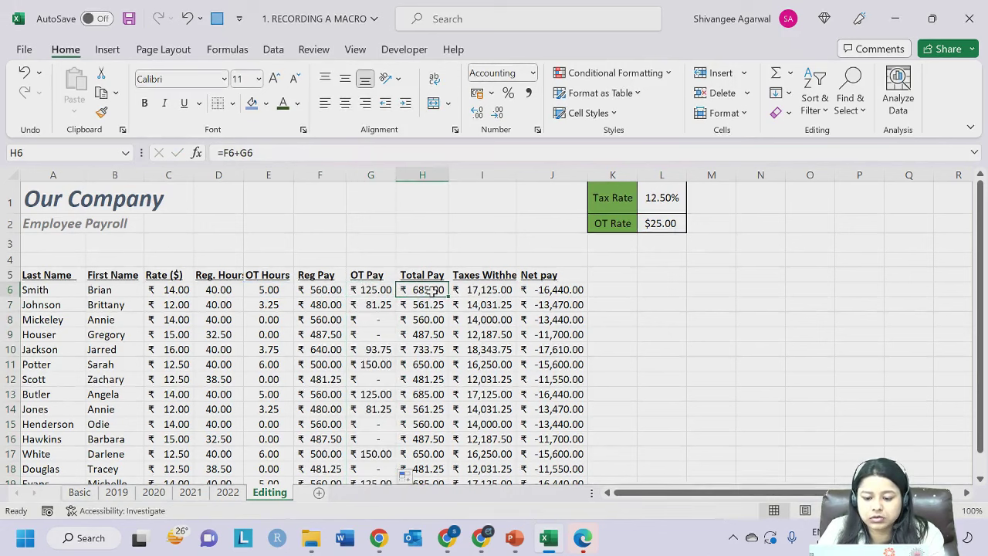
double_click(376, 289)
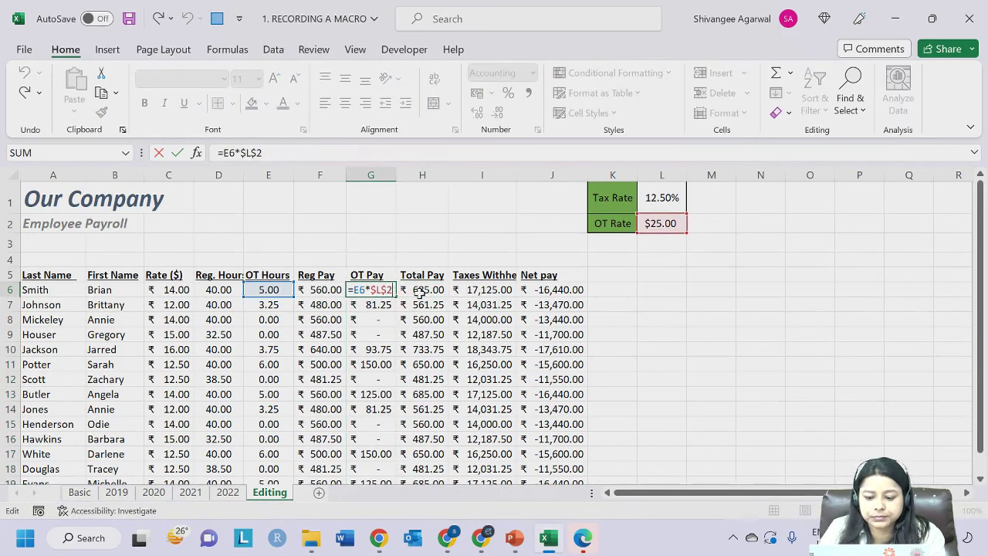
key("Return")
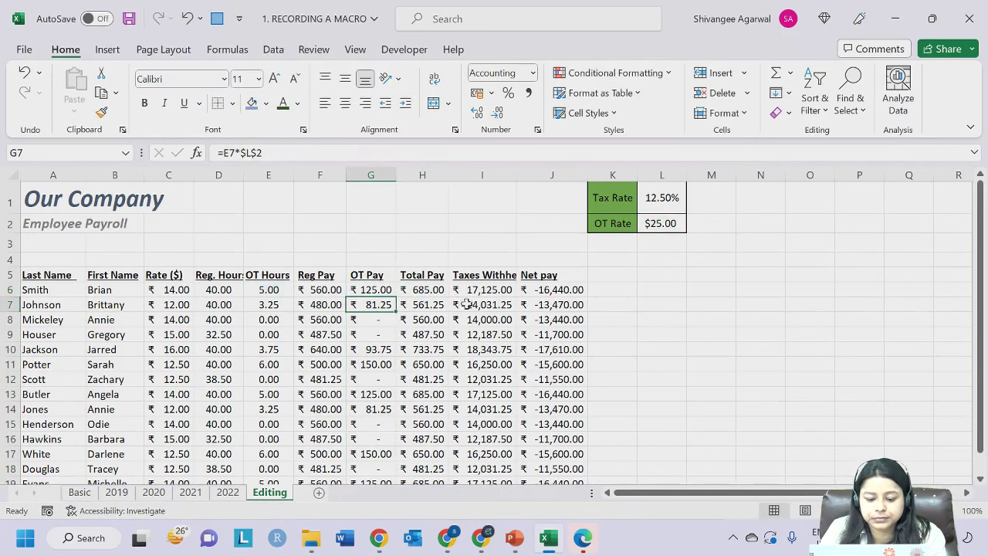
Correct the Taxes Withheld formula in I6 to =H6*$L$1 and fill it down the column.
double_click(467, 290)
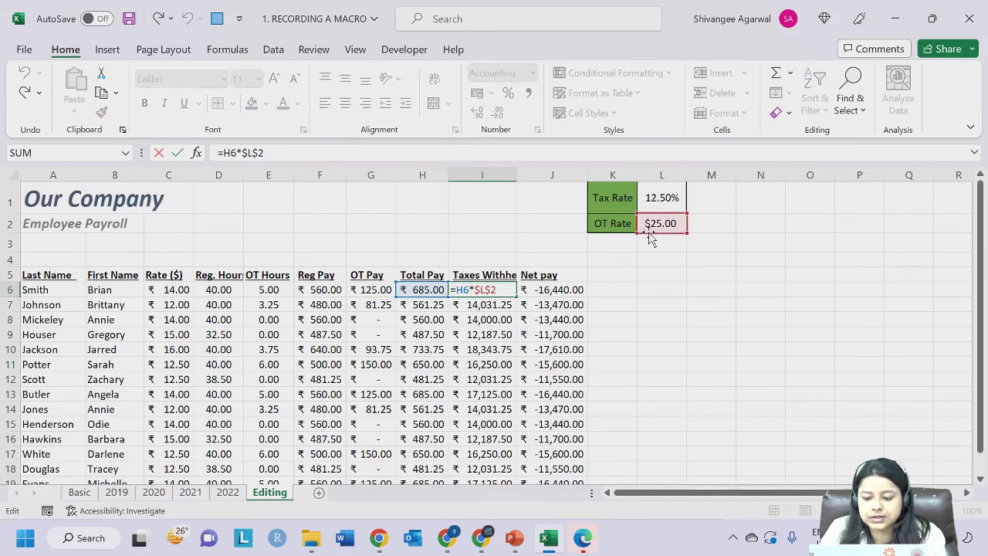
left_click_drag(640, 229, 641, 203)
key("Return")
left_click(473, 289)
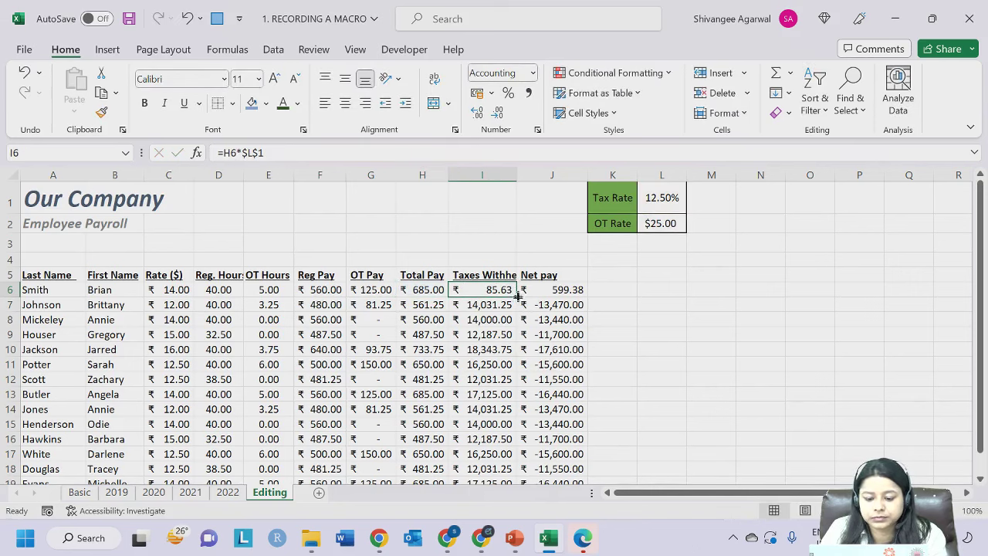
double_click(516, 297)
left_click(482, 335)
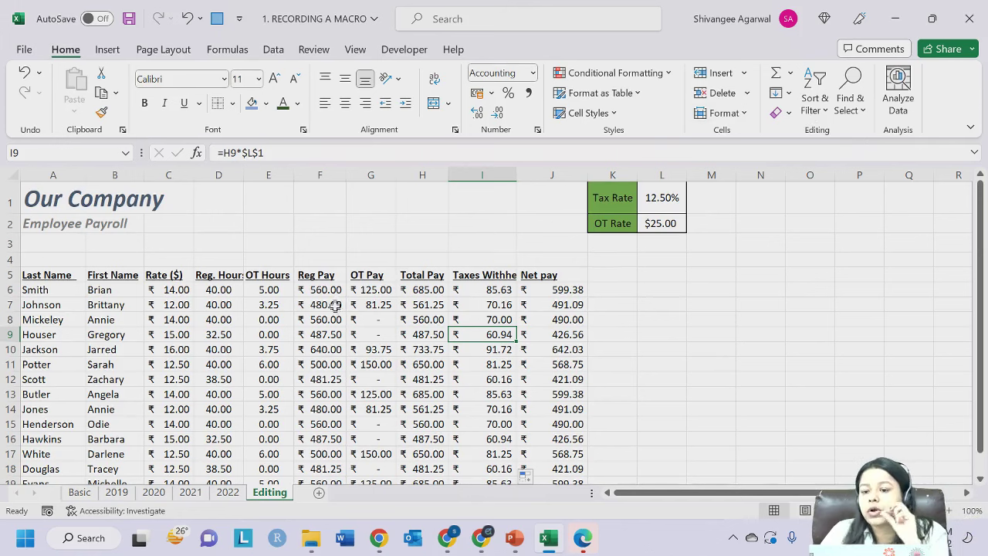
Review which payroll cells hold formulas and which hold entered values, including row 6, row 8 and the rates in L1:L2.
left_click(425, 221)
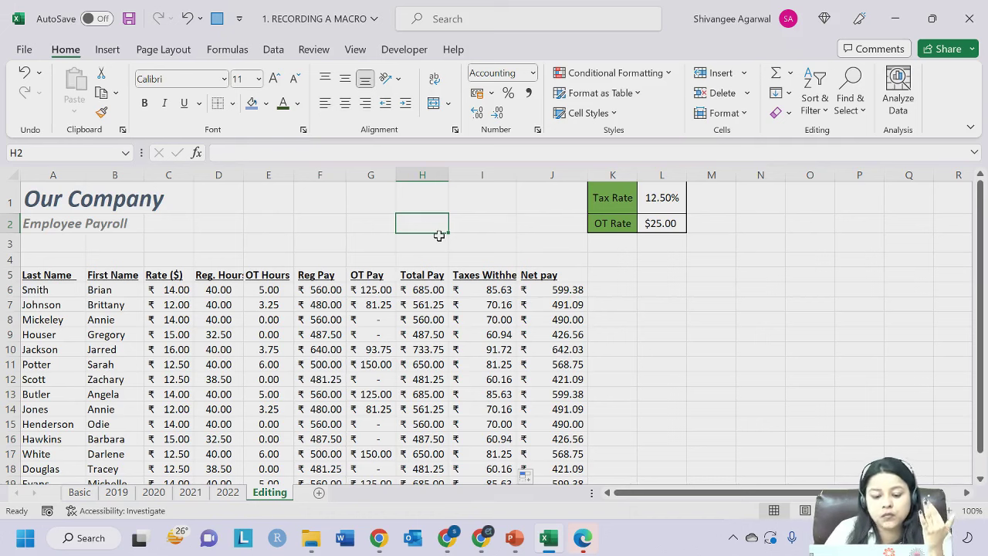
left_click(375, 290)
left_click(416, 289)
left_click(471, 290)
left_click(546, 292)
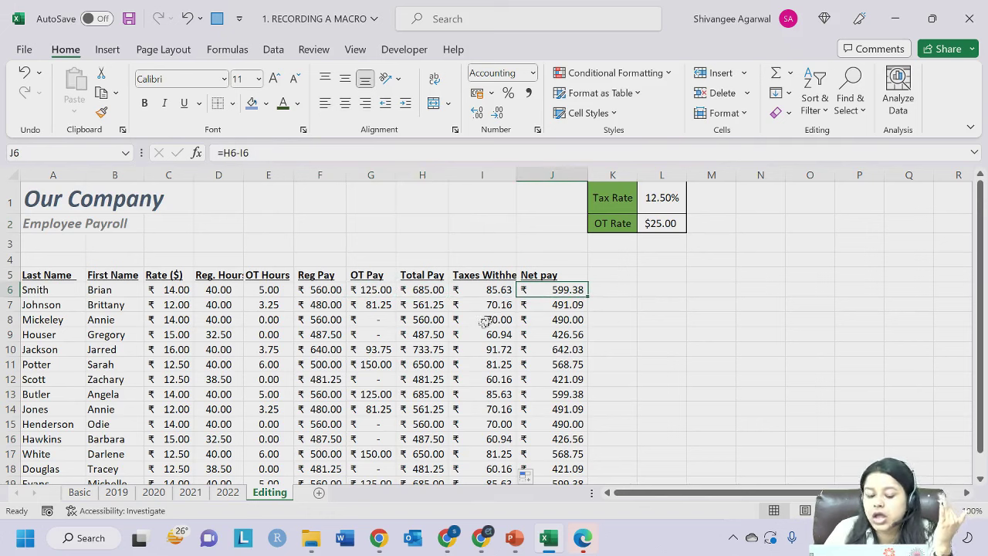
left_click_drag(178, 288, 340, 395)
left_click(265, 321)
left_click(208, 321)
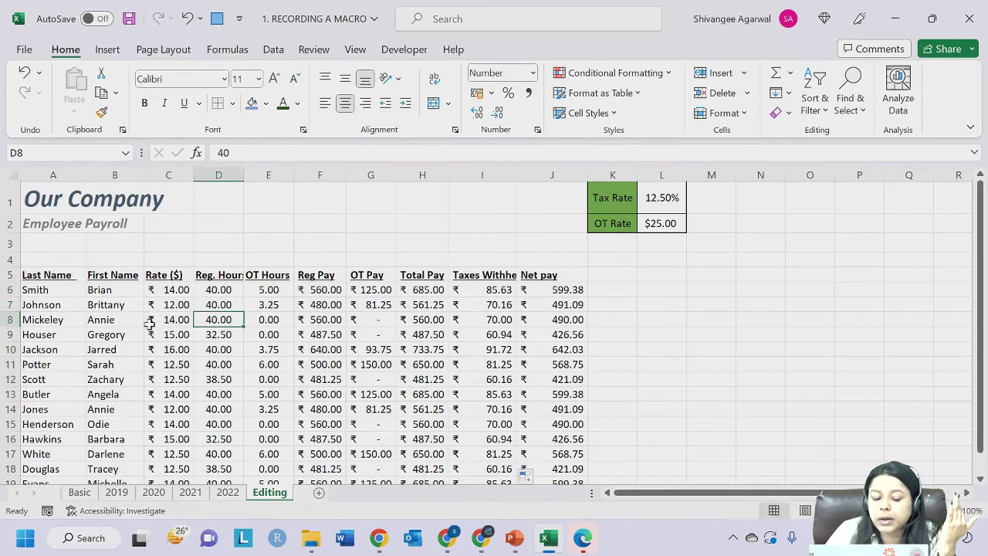
left_click(168, 320)
left_click(325, 321)
left_click_drag(677, 204, 670, 232)
left_click(664, 199)
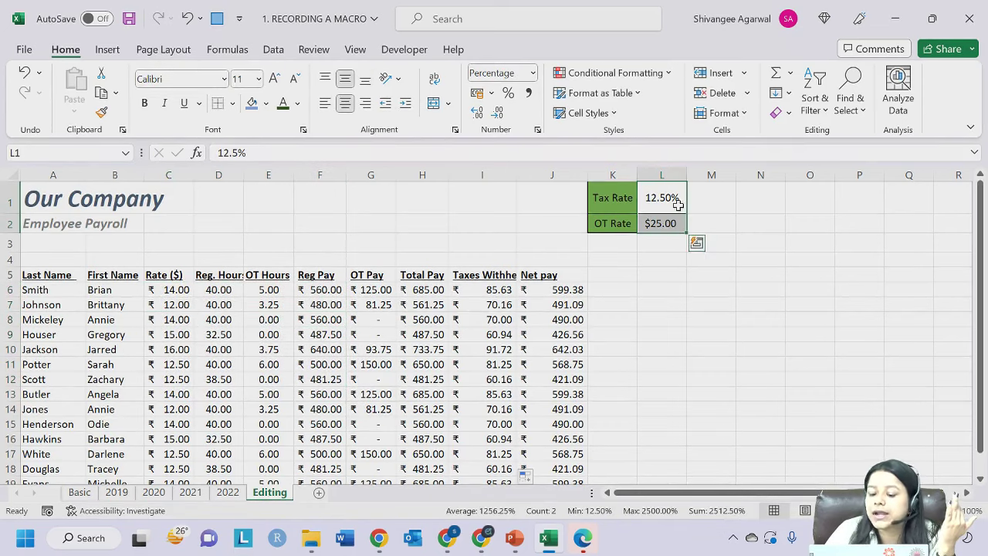
key("Return")
left_click(662, 199)
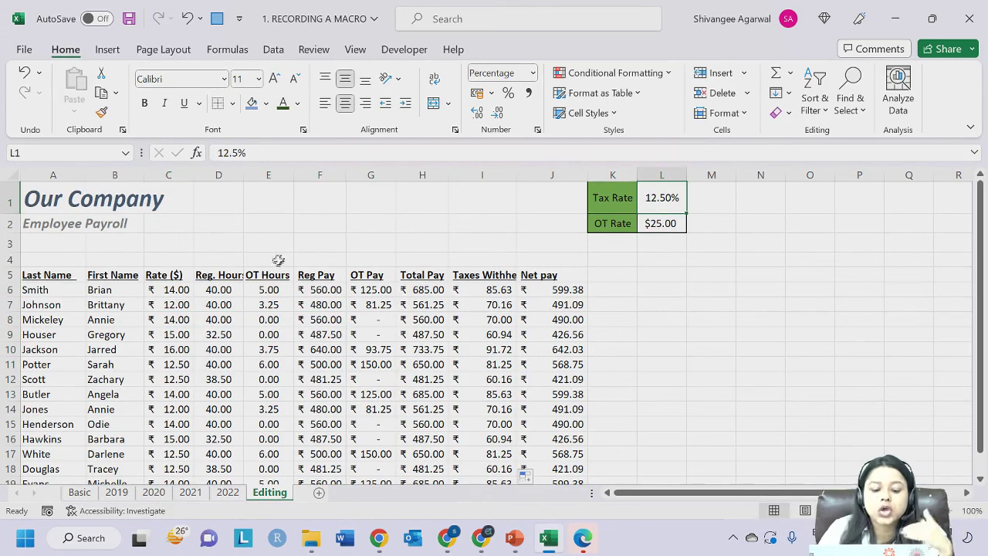
left_click(306, 227)
Add a new worksheet and enter 5, 6 and 7 in cells F3 to F5.
left_click(318, 492)
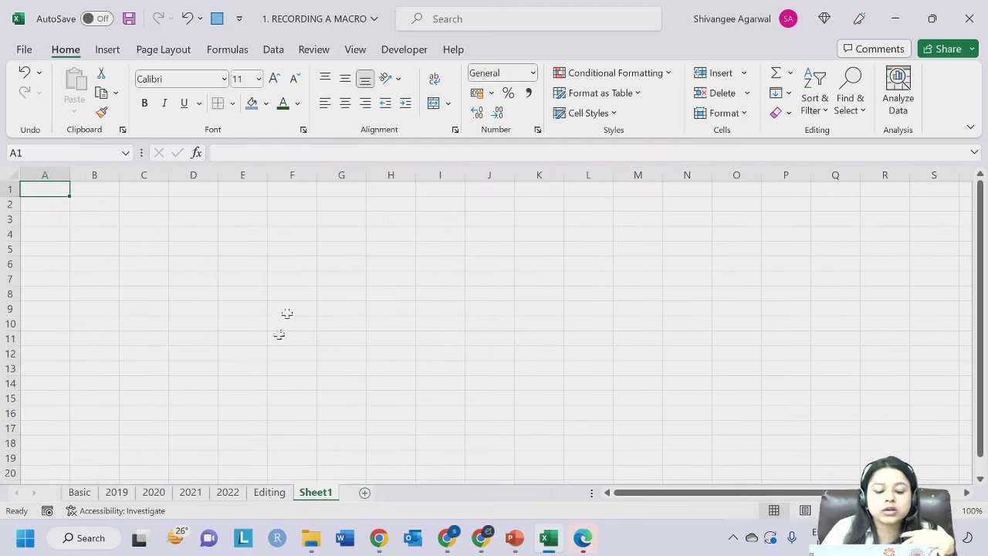
left_click(291, 221)
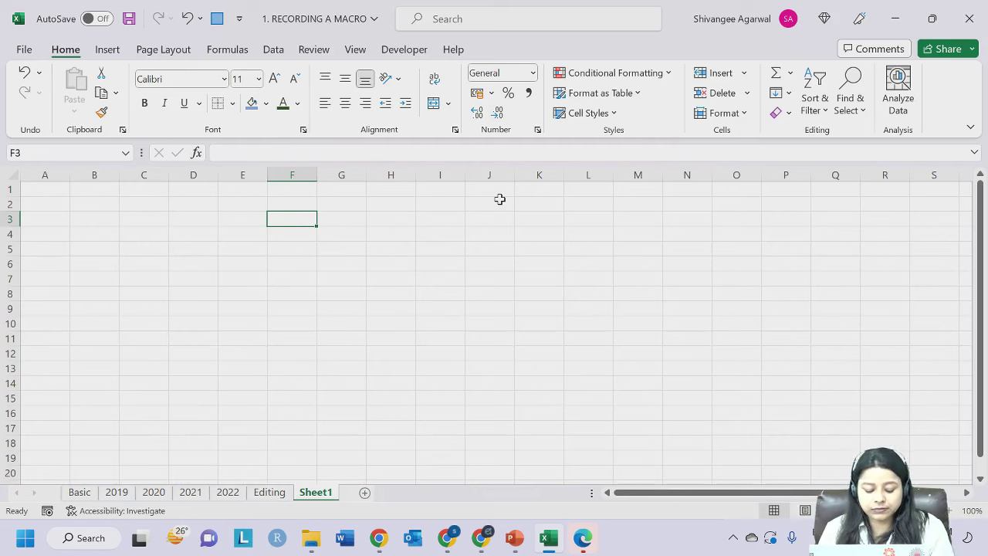
type("5")
key("Return")
type("6")
key("Return")
type("7")
key("Return")
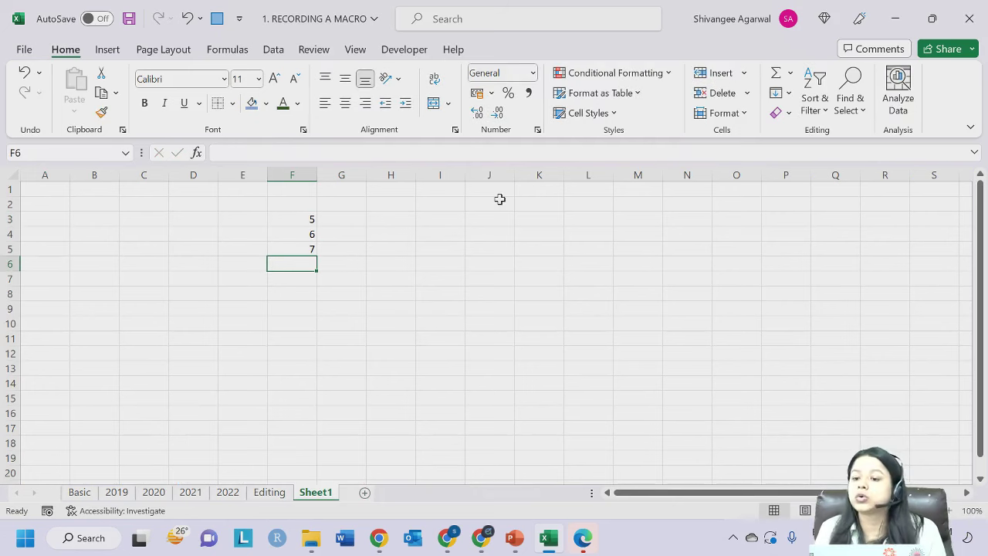
Total F3:F5 in cell F6 with AutoSum and compare the result cell with the source range.
key("Up")
key("Up")
key("Down")
key("Down")
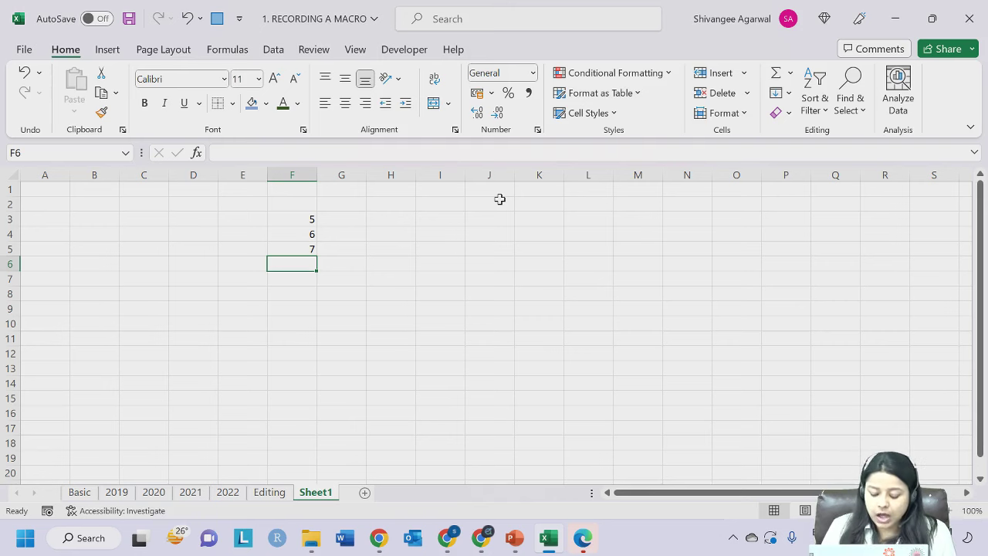
key("alt+equal")
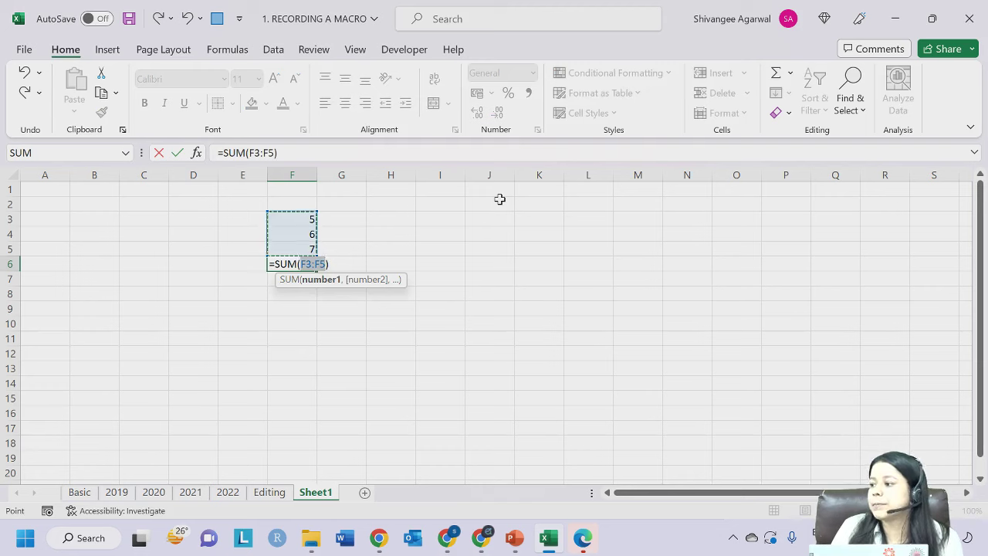
key("Return")
key("Up")
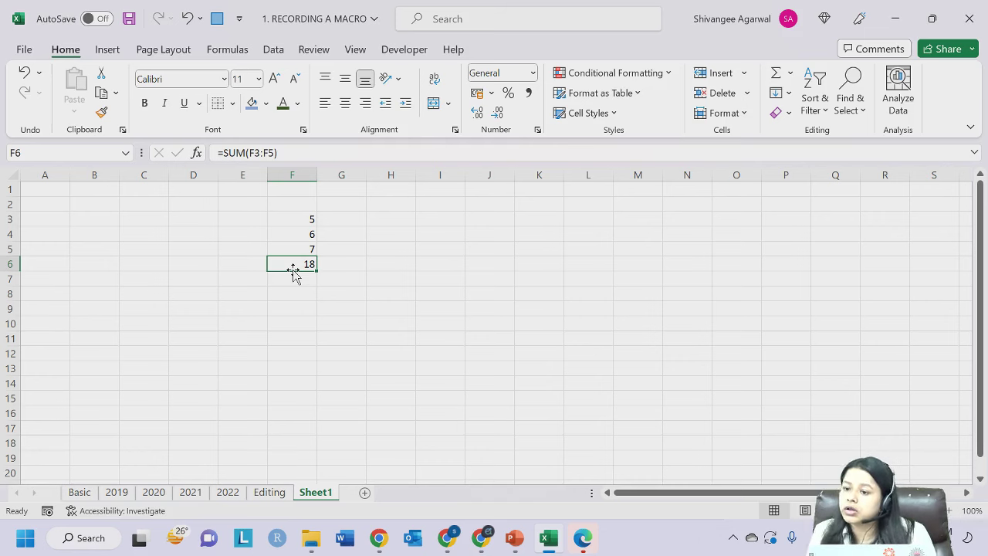
left_click_drag(307, 219, 301, 248)
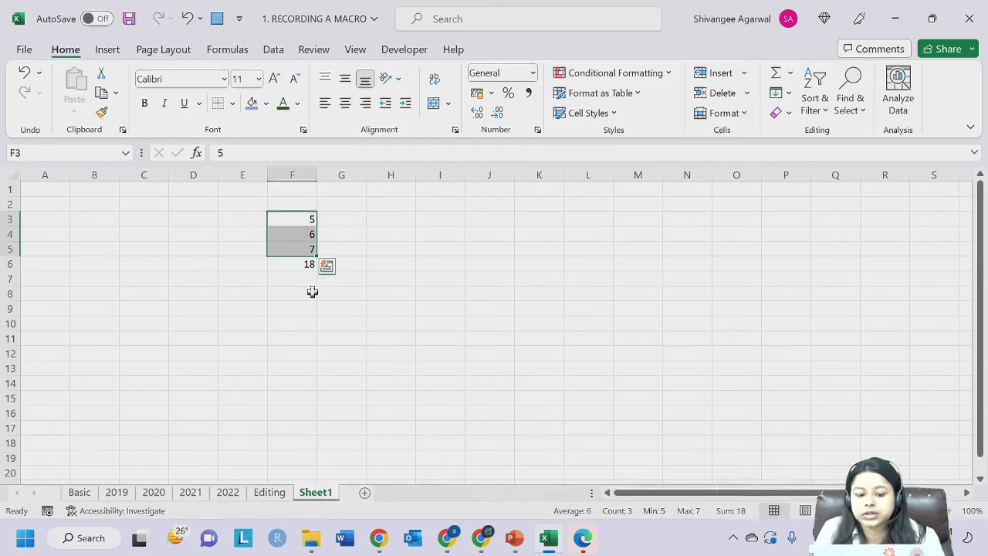
left_click(308, 263)
left_click_drag(308, 216, 309, 254)
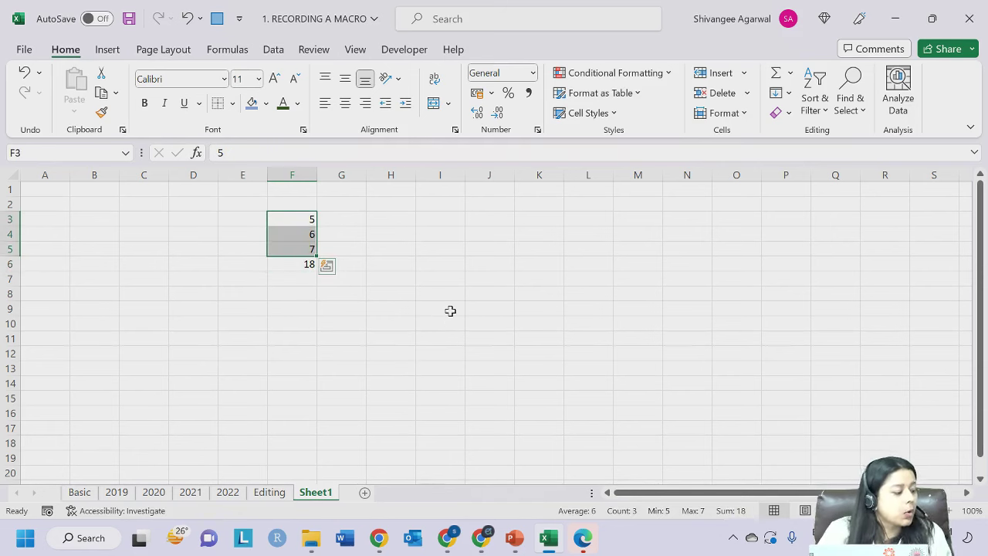
Toggle the Lock Cell setting for the empty cell H4.
left_click(391, 233)
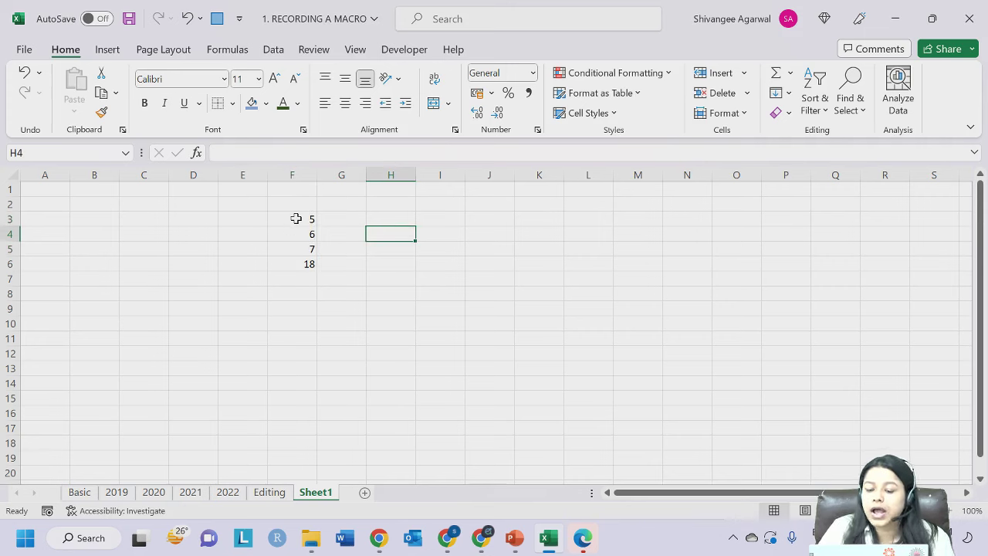
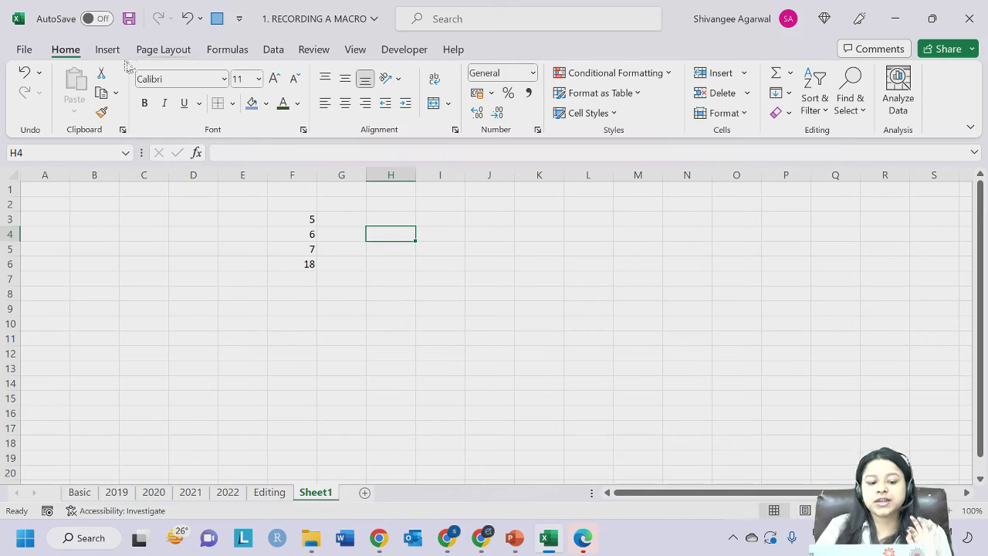
left_click(744, 114)
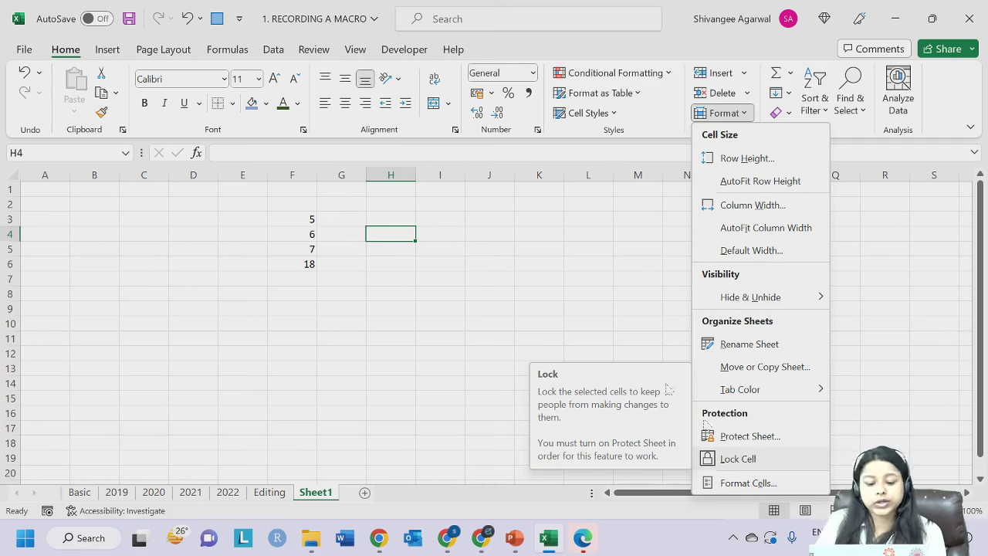
left_click(747, 459)
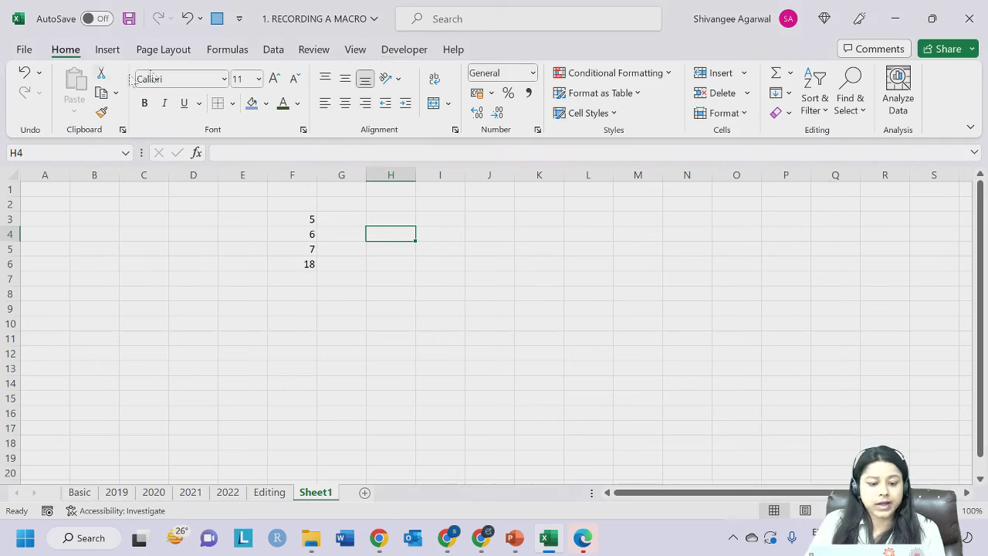
Start recording a macro named protect_from_editing, stored in this workbook.
left_click(356, 49)
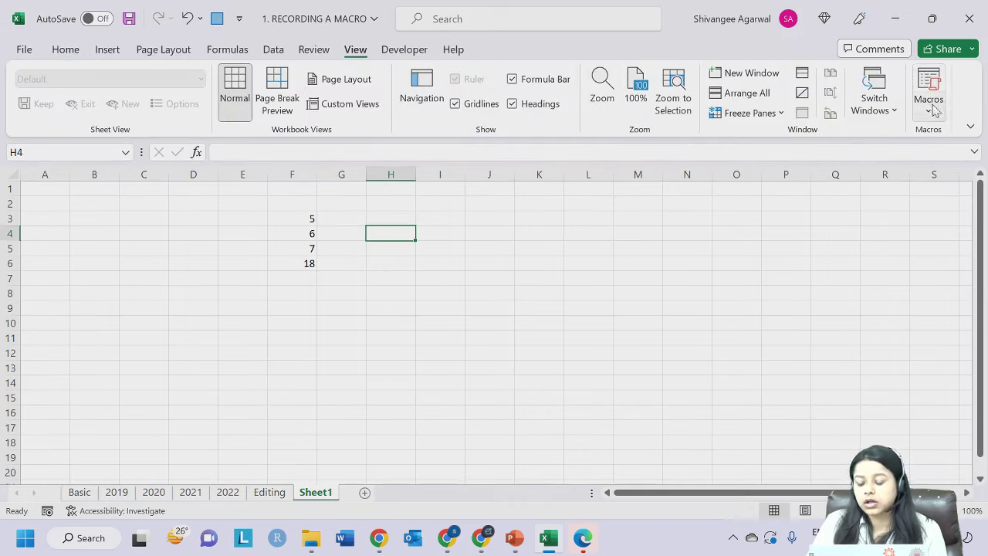
left_click(929, 94)
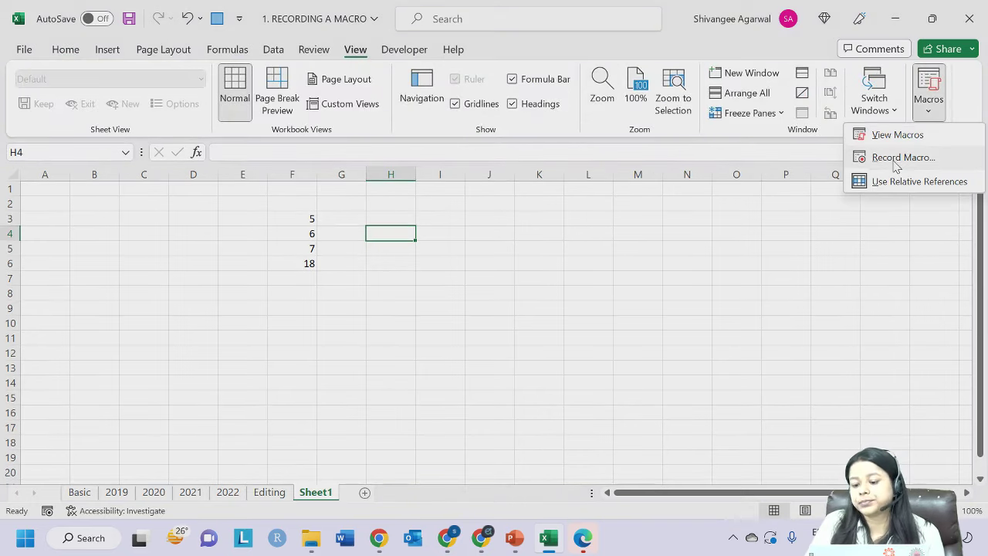
left_click(901, 158)
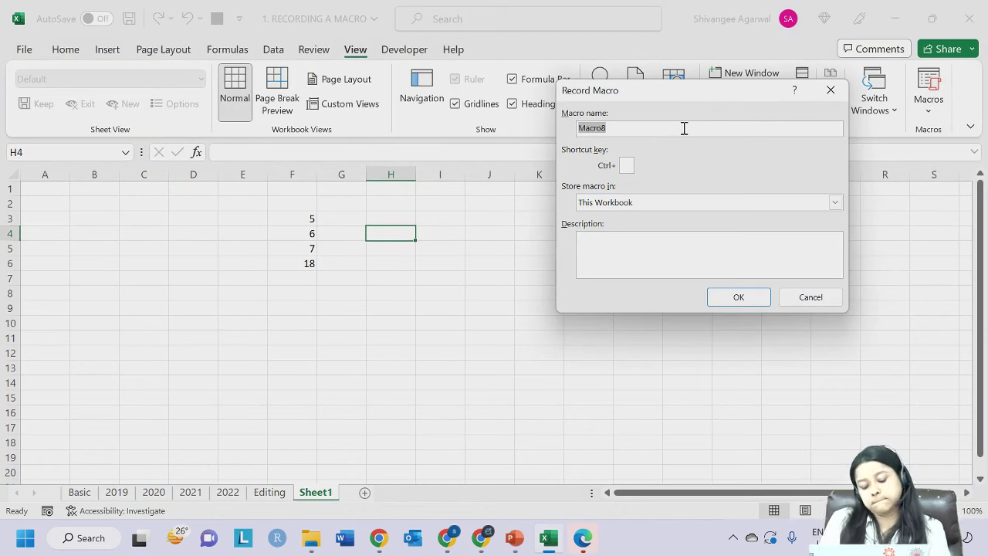
type("pro")
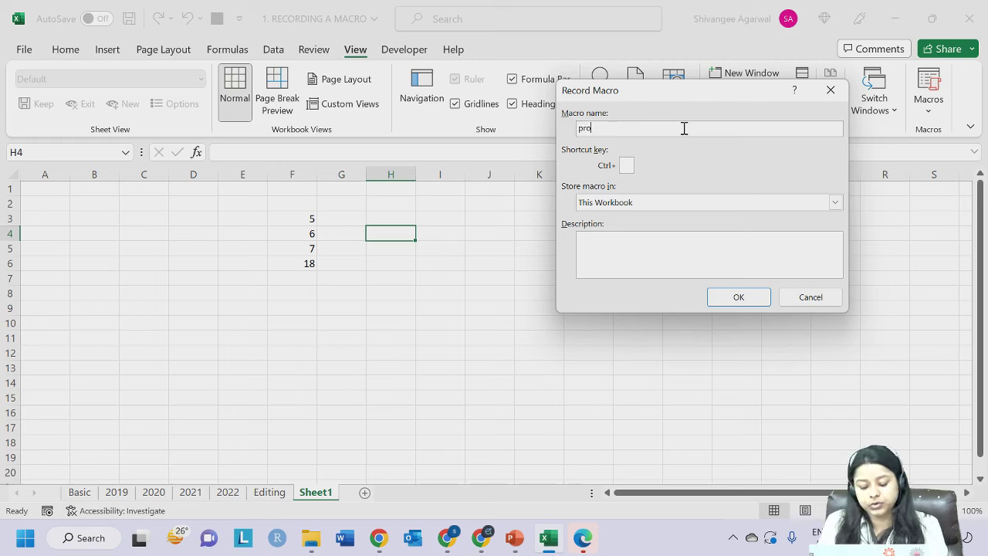
type("tect_from_editing")
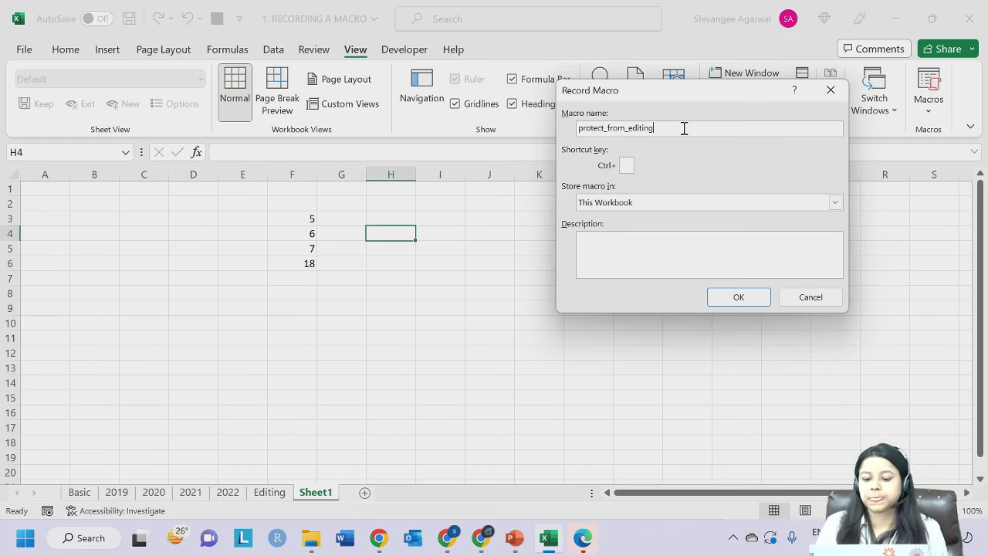
left_click(739, 298)
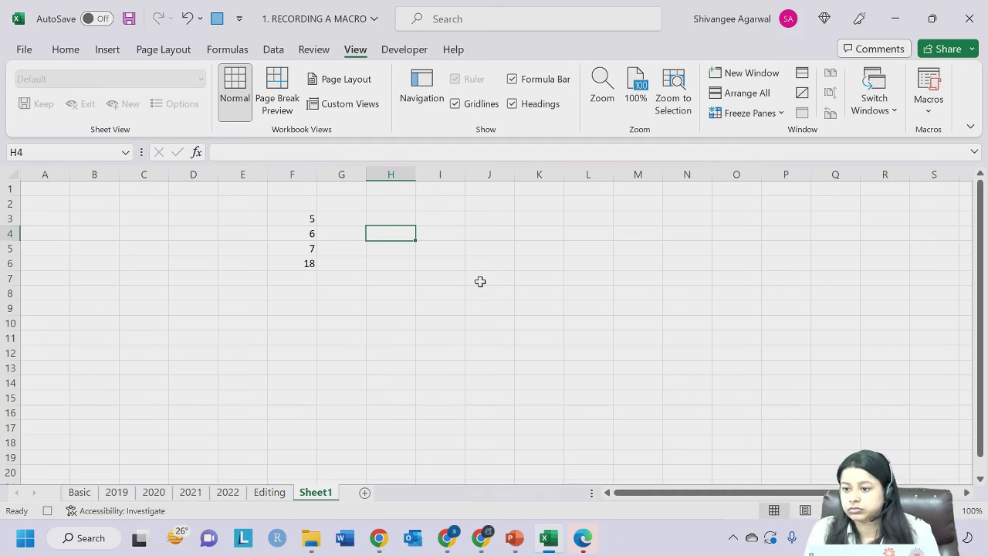
left_click(61, 49)
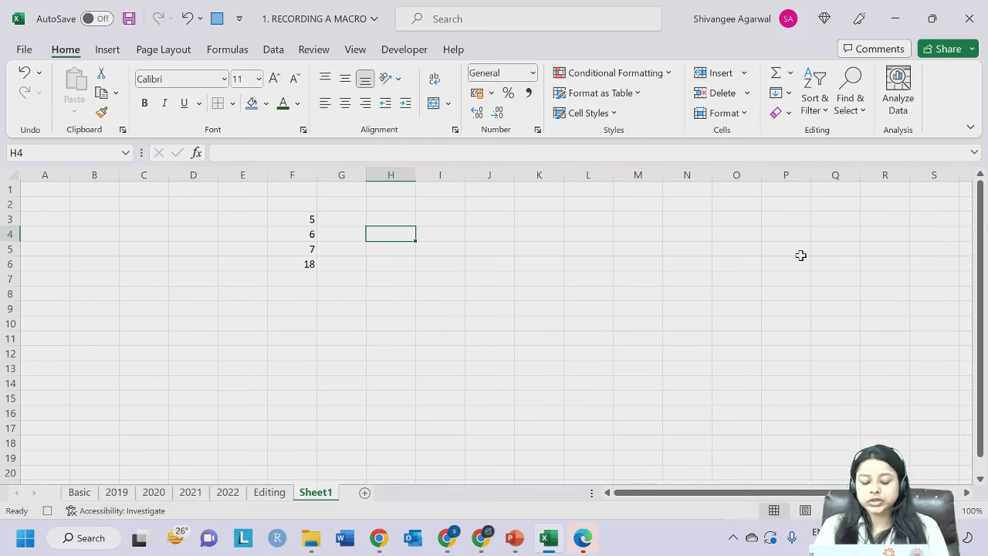
key("ctrl+g")
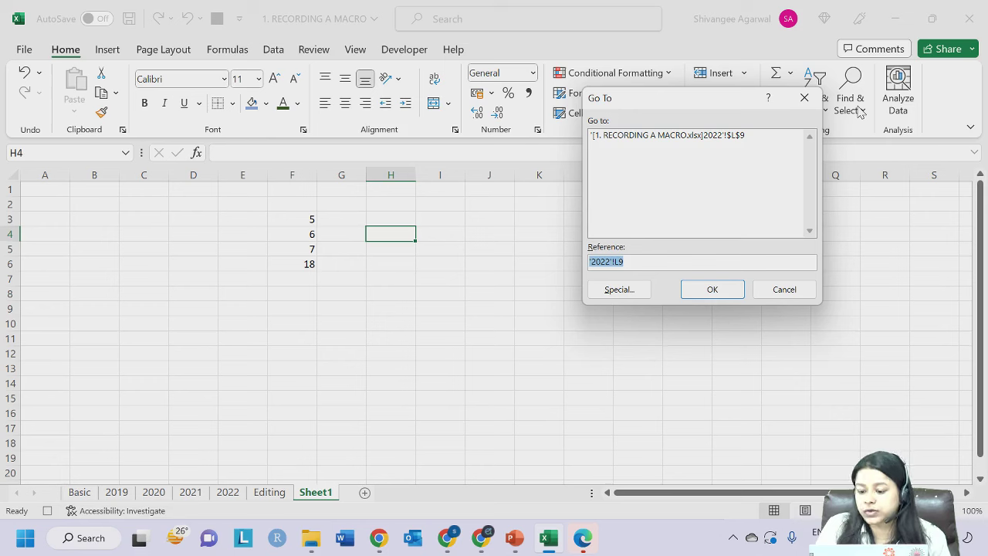
left_click(805, 98)
left_click(849, 101)
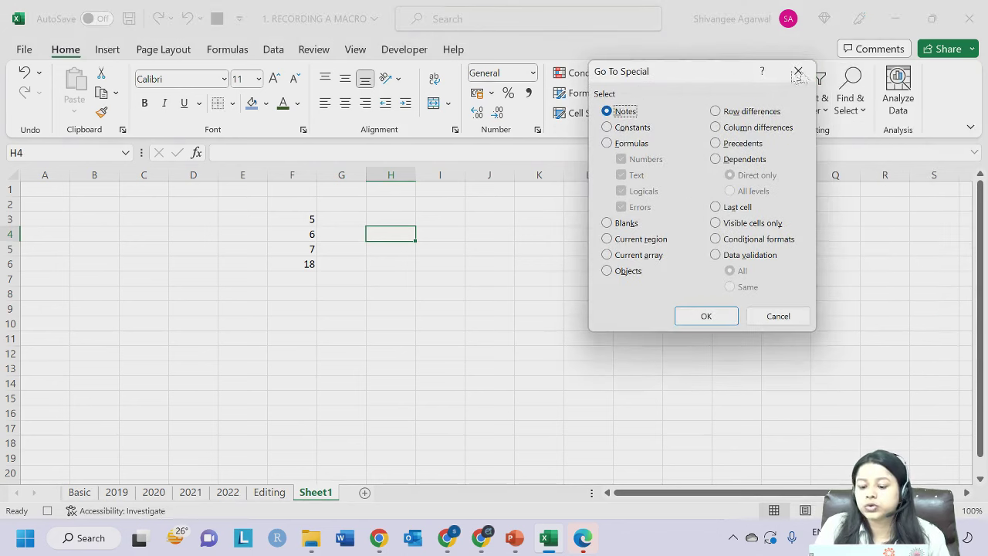
left_click(793, 74)
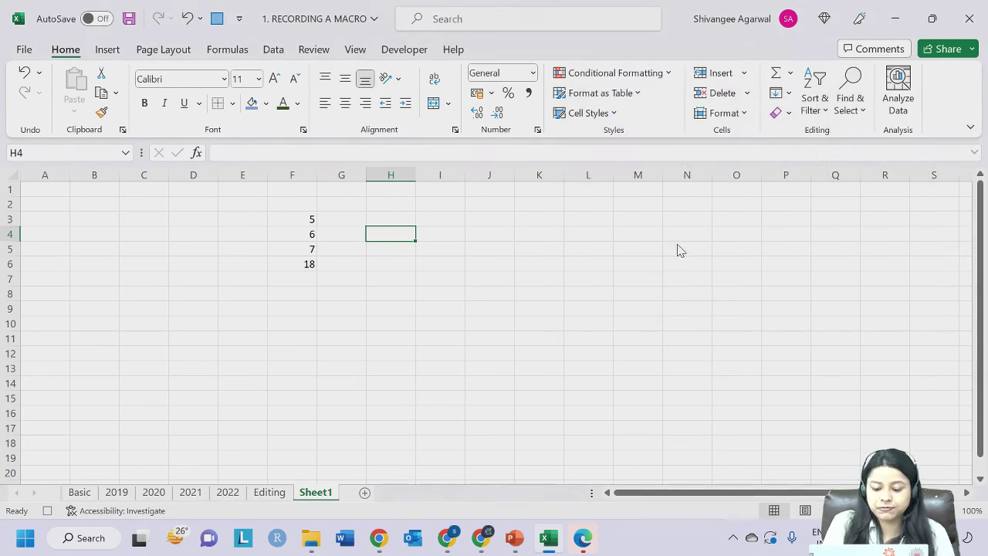
Use Go To Special to select only the constants that are numbers, excluding text, logicals and errors.
key("ctrl+g")
left_click(632, 289)
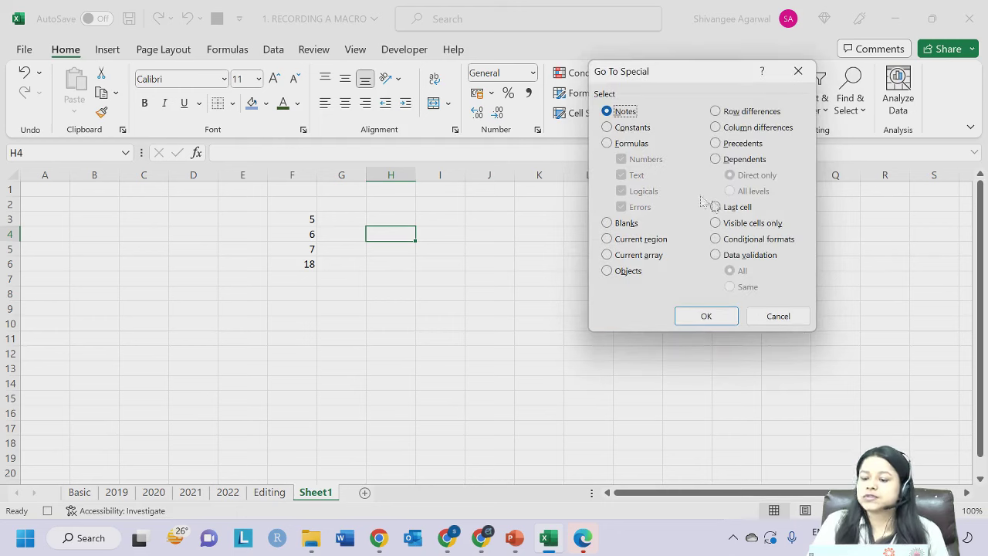
left_click_drag(671, 72, 569, 53)
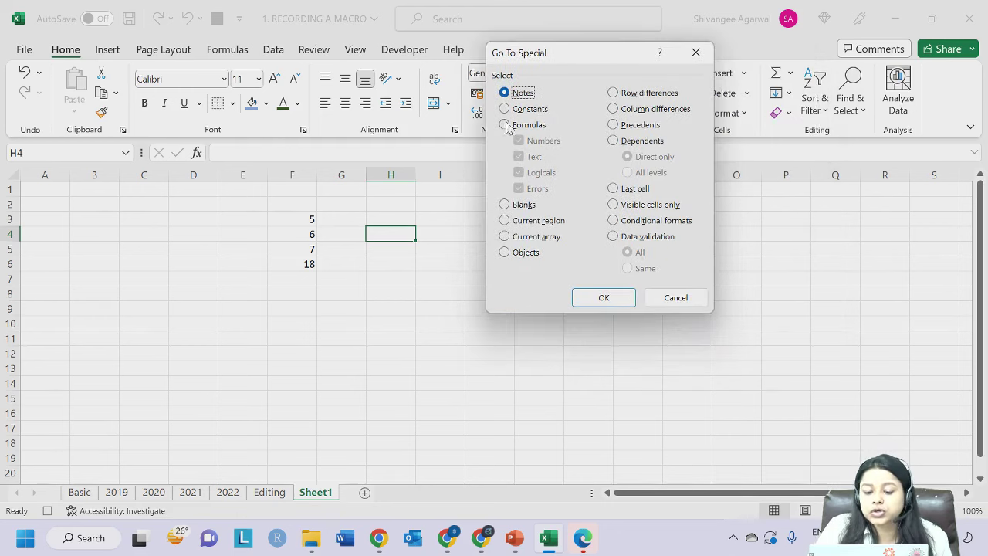
left_click(506, 109)
left_click(532, 157)
left_click(536, 172)
left_click(536, 188)
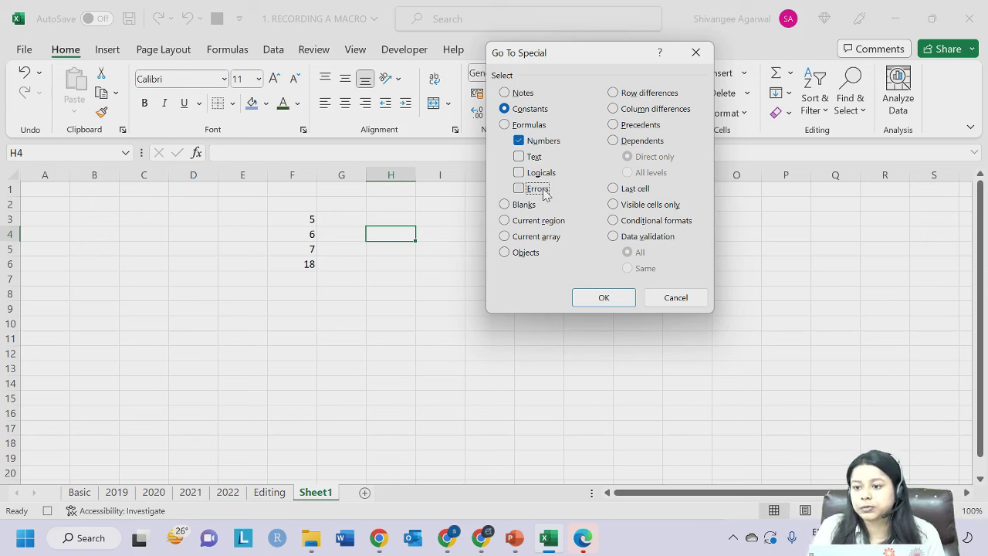
left_click(602, 297)
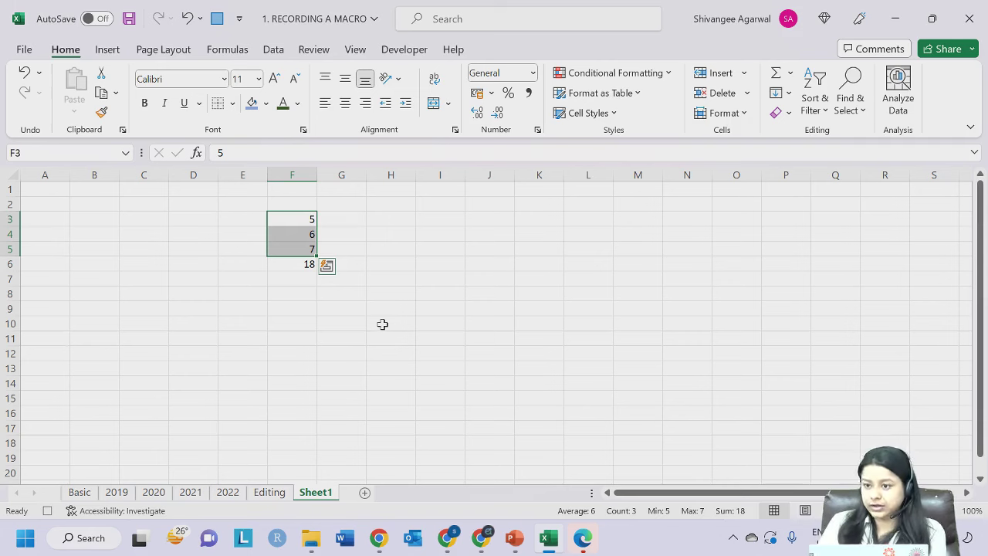
Fill the selected number cells F3:F5 with a light blue theme colour and unlock them.
left_click(266, 104)
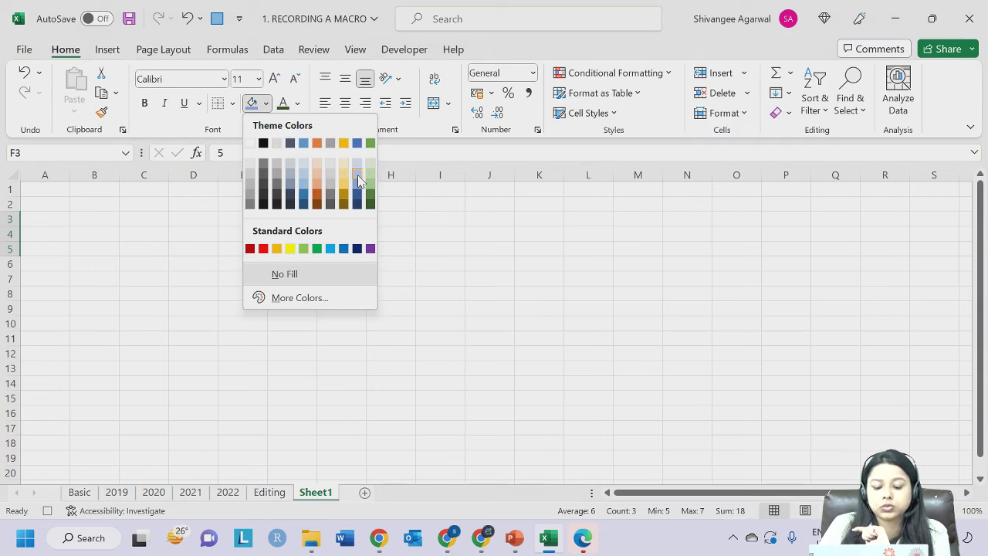
left_click(358, 179)
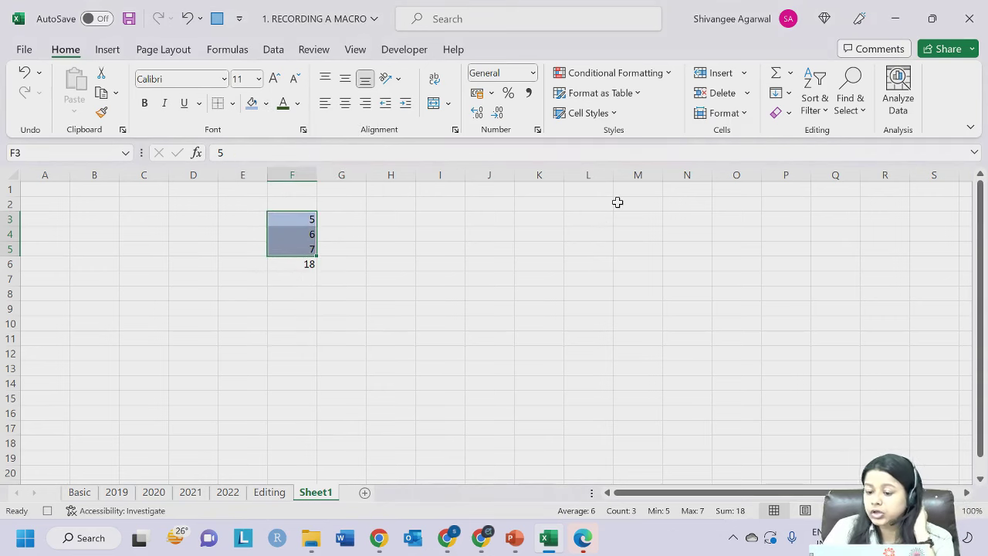
left_click(745, 113)
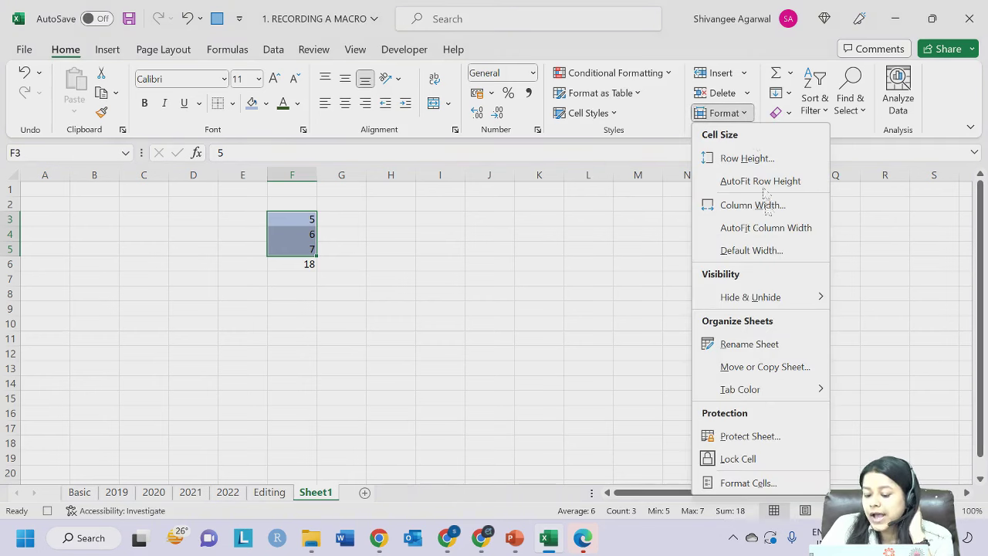
left_click(753, 461)
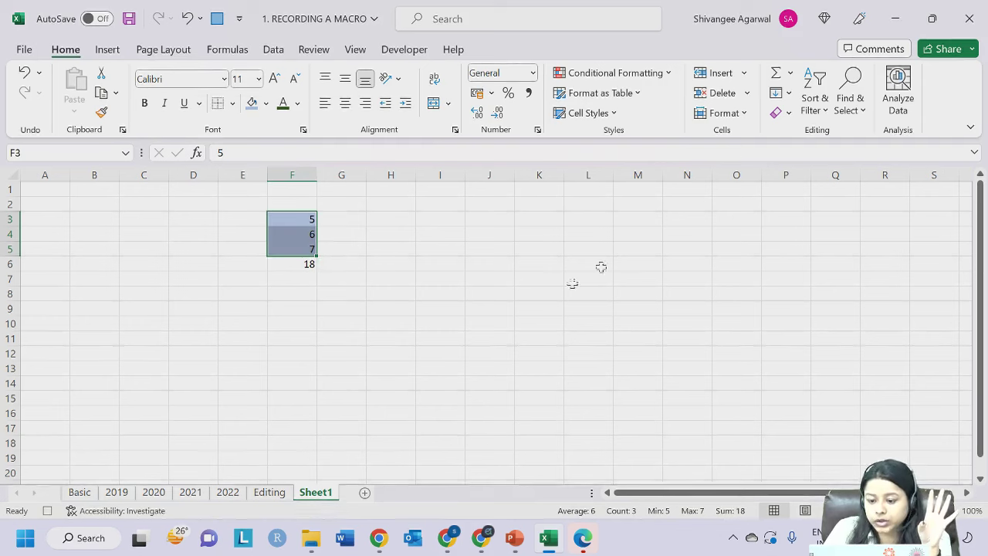
Protect the sheet without a password, keeping the default permissions, and stop the macro recording.
left_click(735, 116)
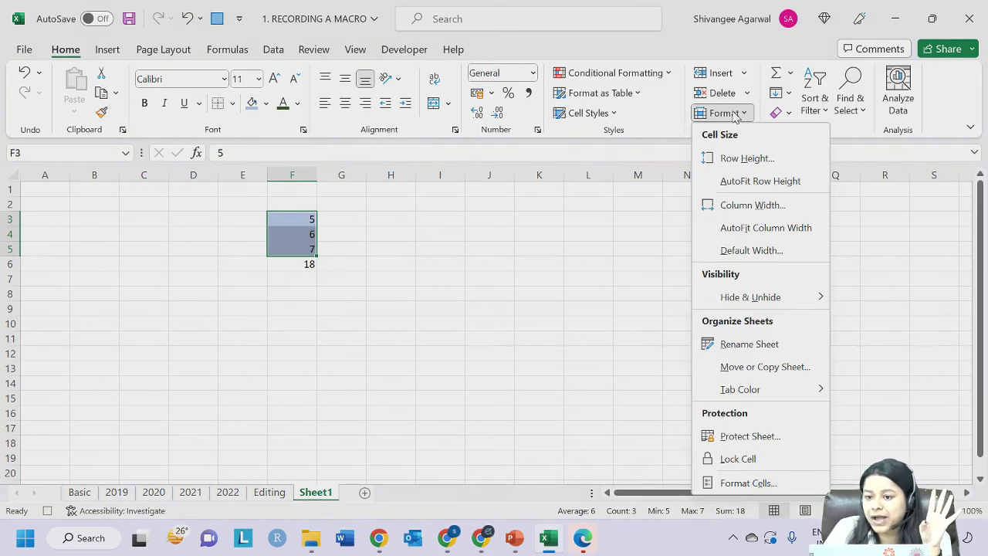
left_click(749, 436)
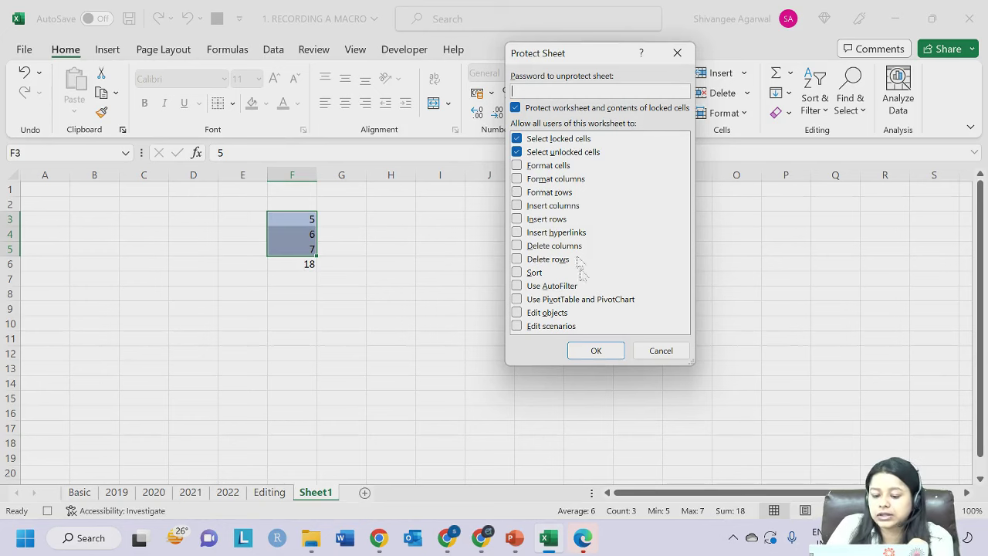
left_click(608, 350)
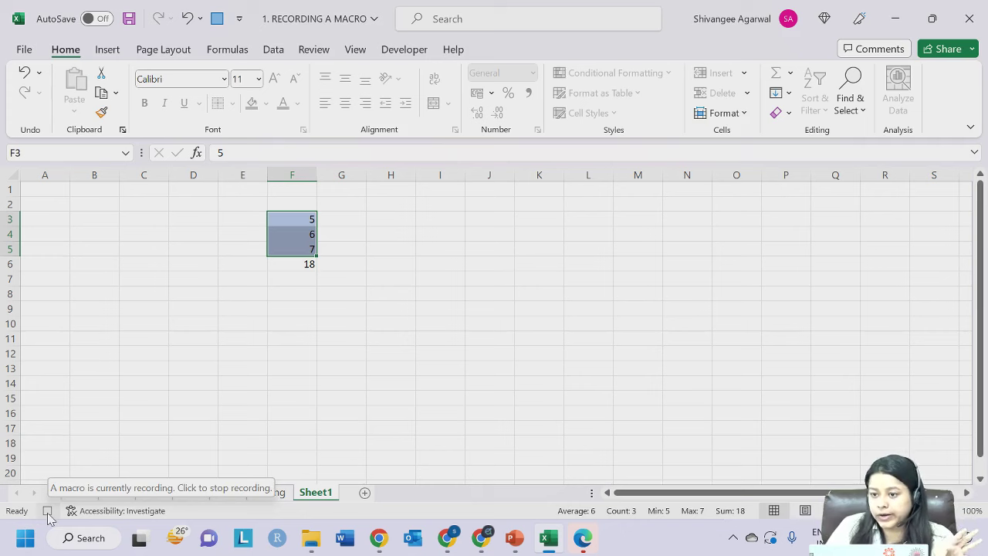
left_click(47, 512)
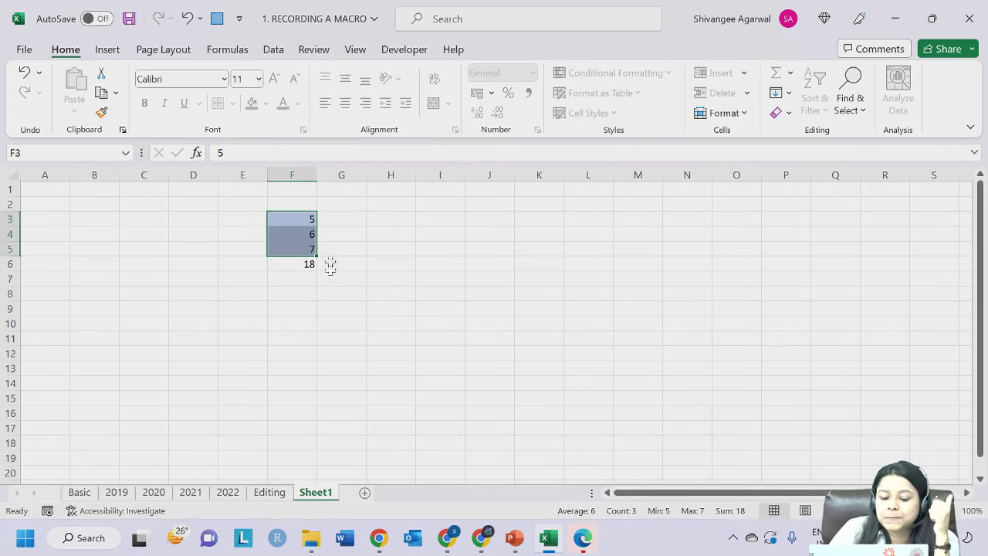
Try Go To Special from the empty cell I4 on the protected sheet and check which formatting and protection options are available.
left_click(442, 229)
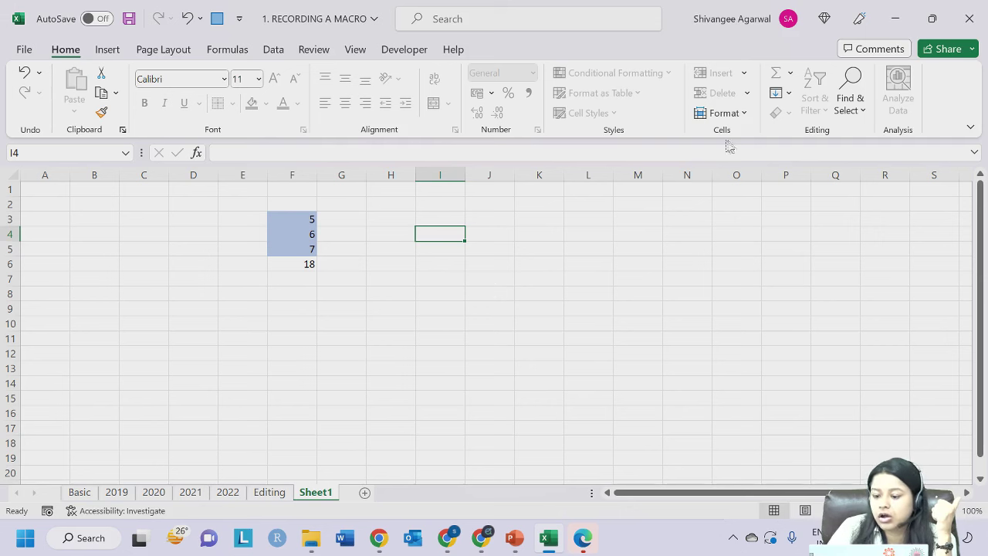
left_click(851, 108)
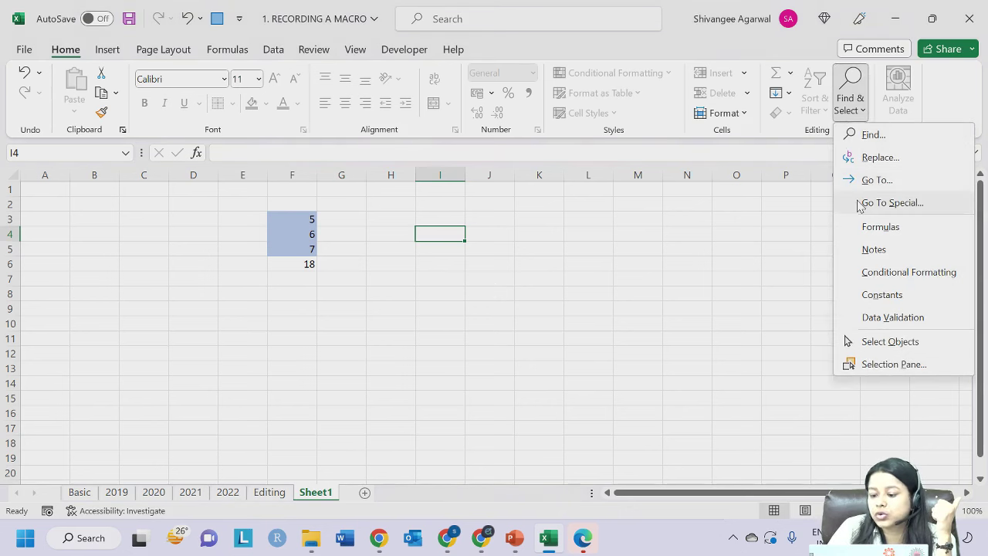
left_click(859, 204)
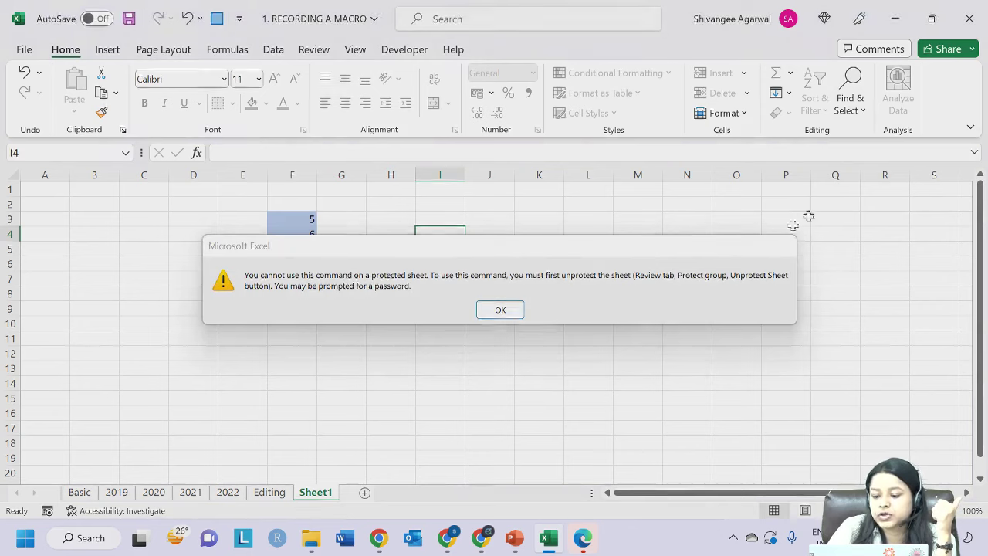
key("Return")
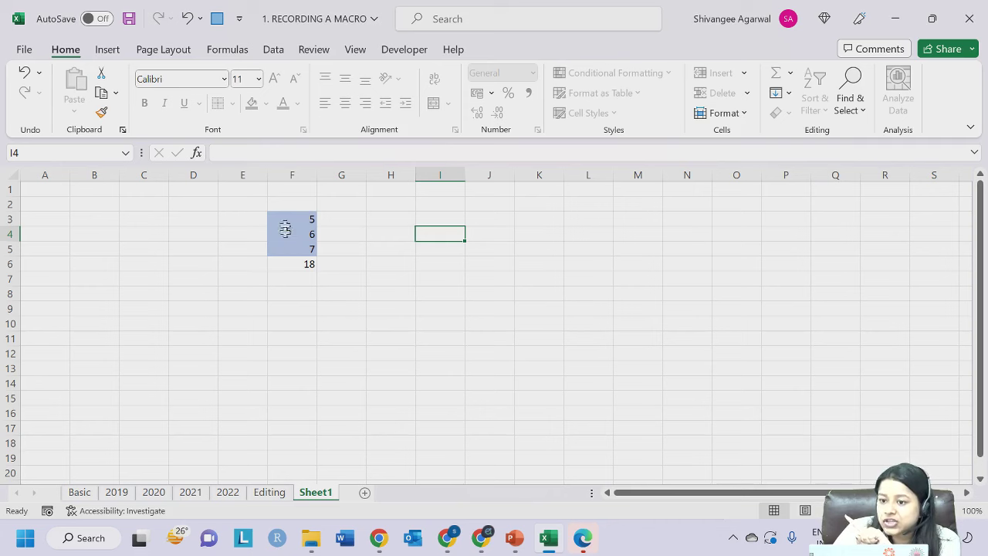
left_click(727, 114)
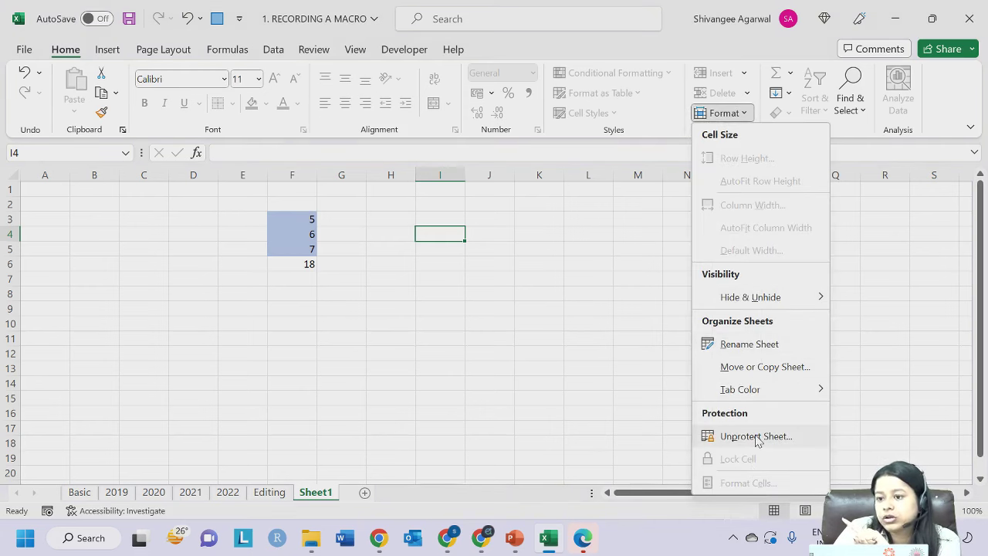
left_click(483, 224)
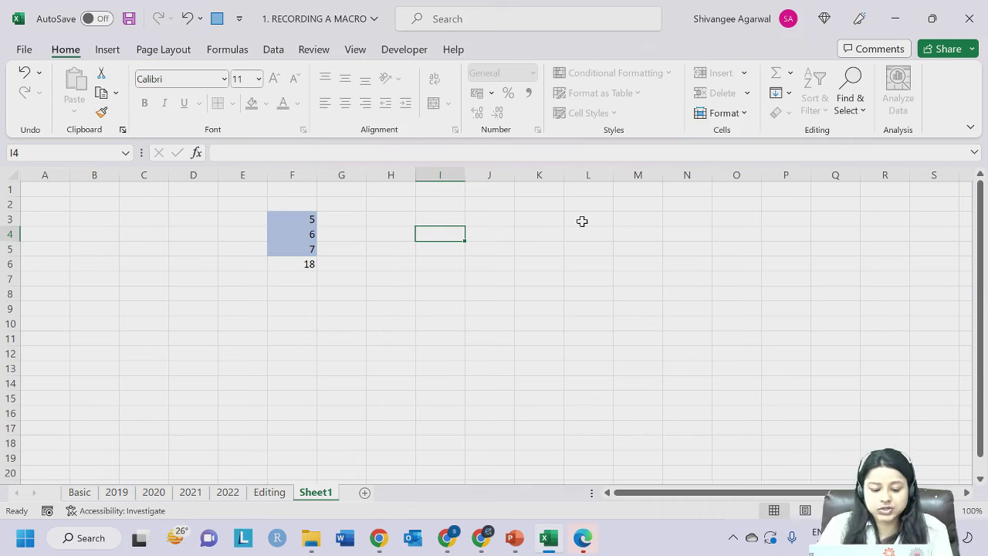
Try to edit the SUM formula in cell F6 on the protected sheet.
left_click(302, 264)
double_click(301, 266)
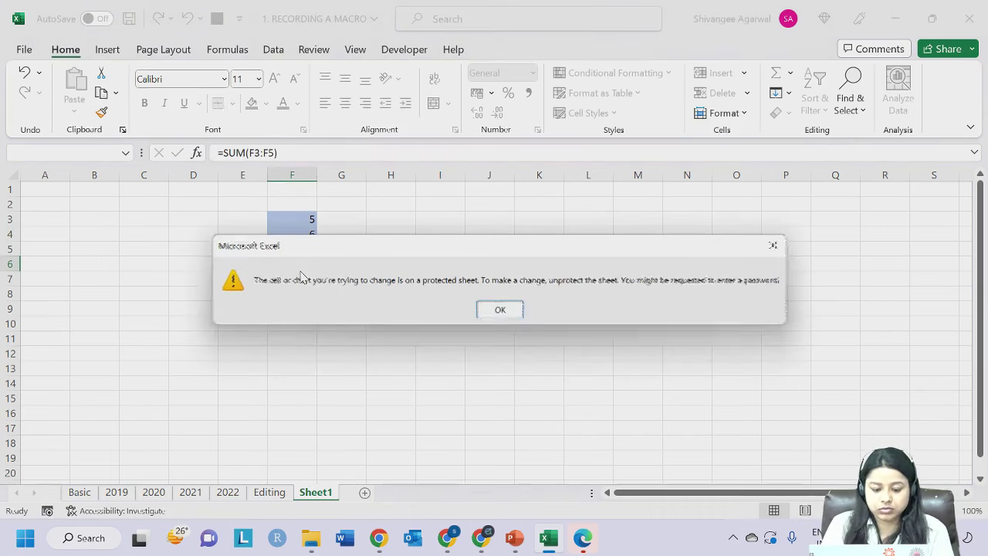
left_click(500, 310)
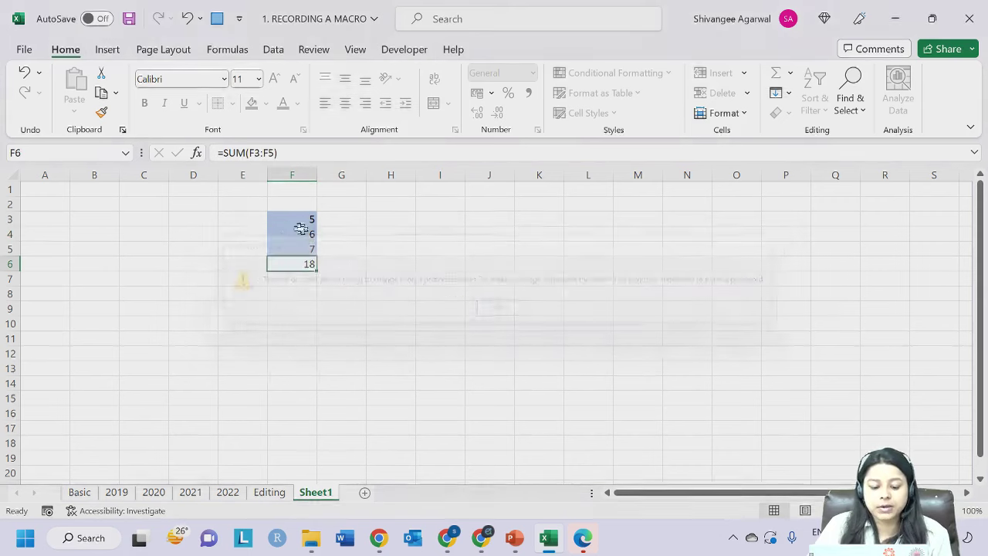
Set the unlocked cell F5 to 5.
left_click(300, 229)
key("Return")
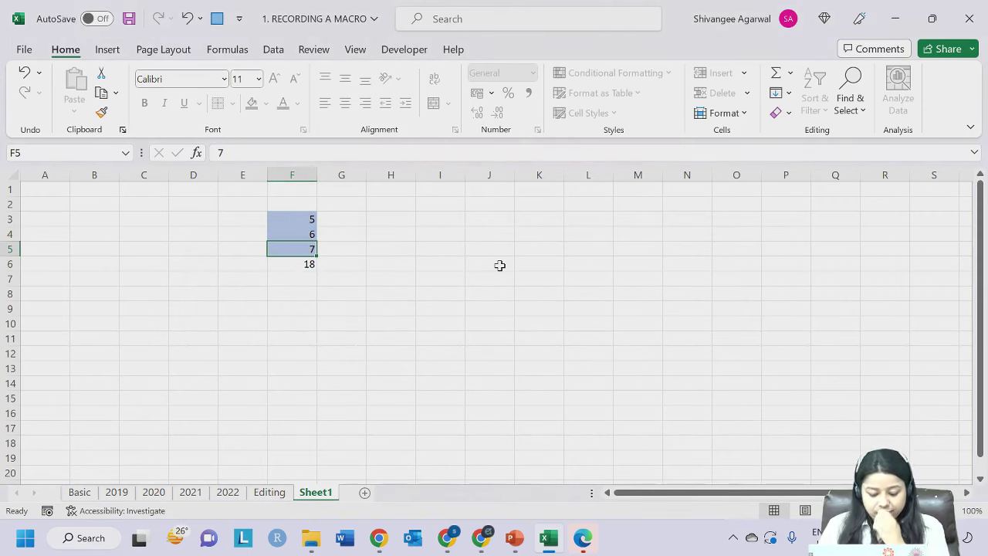
type("5")
key("Return")
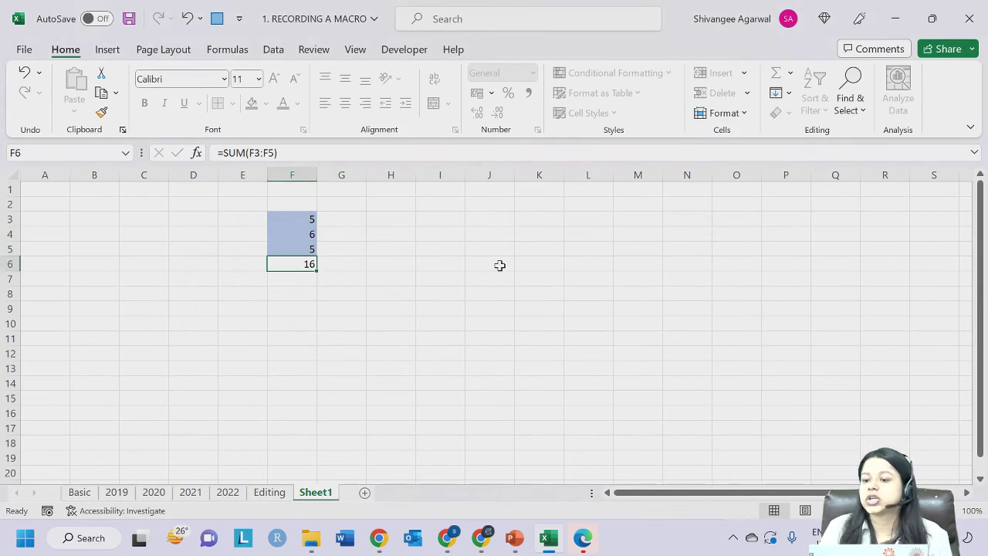
Review the sheet protection options with F3:F5 selected and add a new worksheet after Sheet1.
left_click_drag(287, 218, 295, 242)
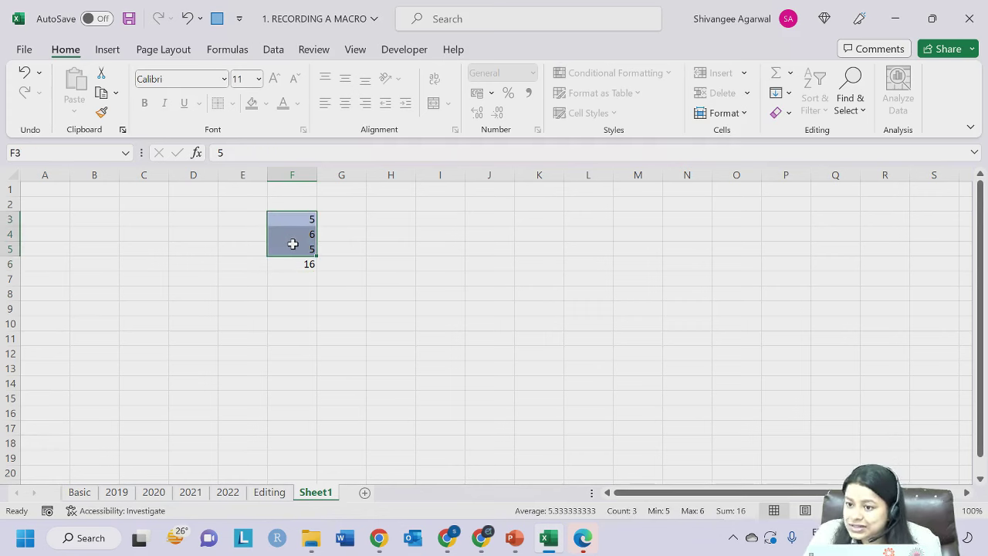
left_click(726, 113)
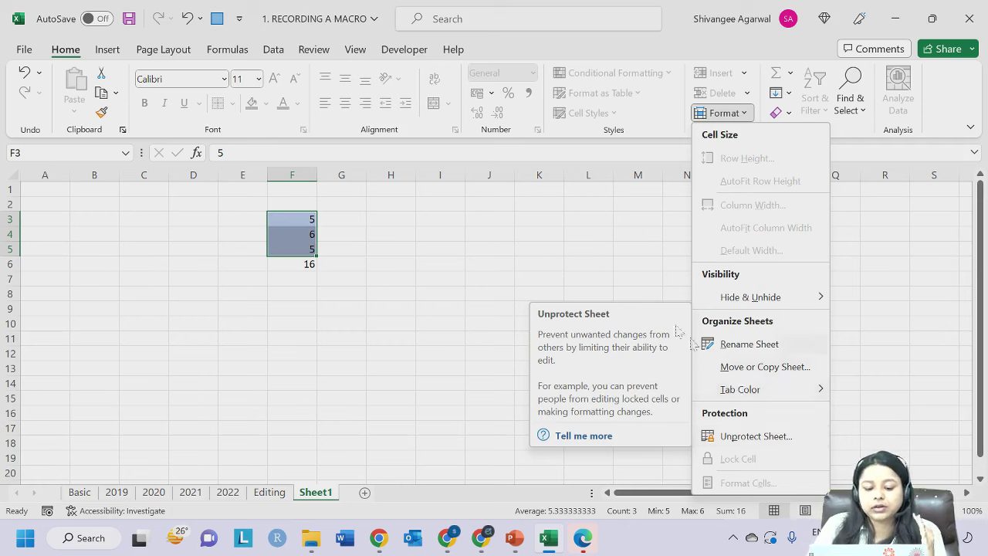
key("Escape")
left_click(363, 493)
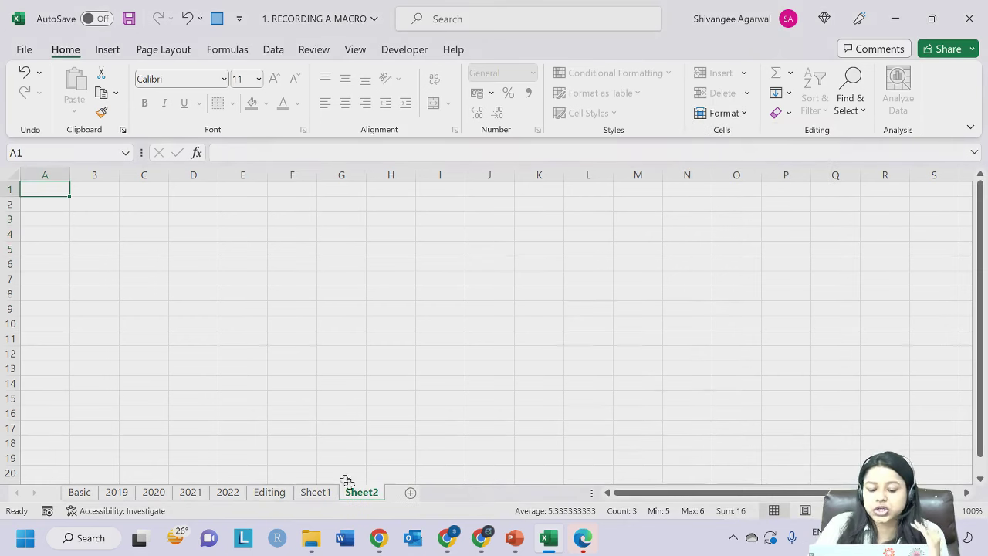
Enter 5 in cell I3 and 6 in cell I4 on Sheet2.
left_click(428, 217)
type("5")
key("Return")
type("6")
key("Return")
Unlock cells I3:I4 and protect Sheet2 with the default permissions and no password.
left_click(451, 218)
left_click_drag(451, 219, 453, 234)
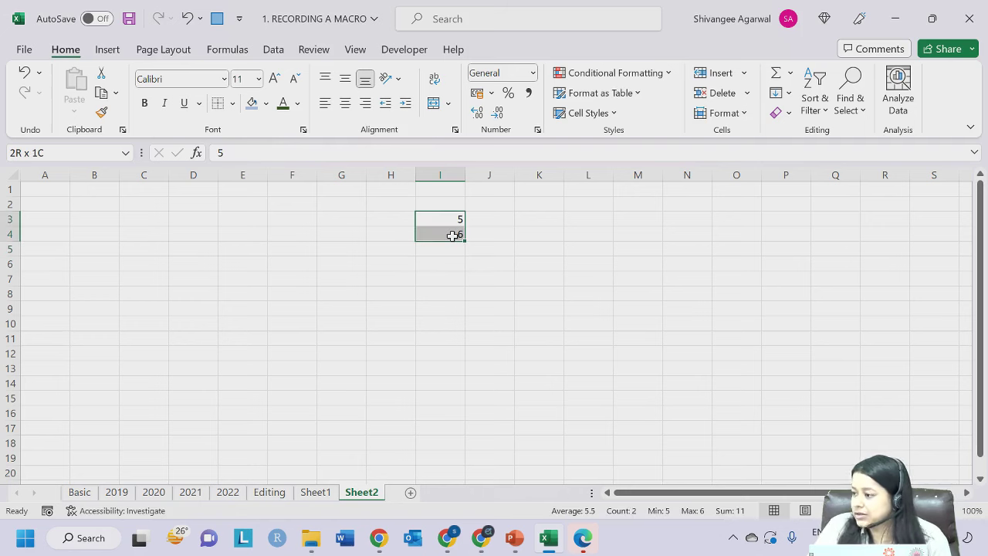
left_click(741, 114)
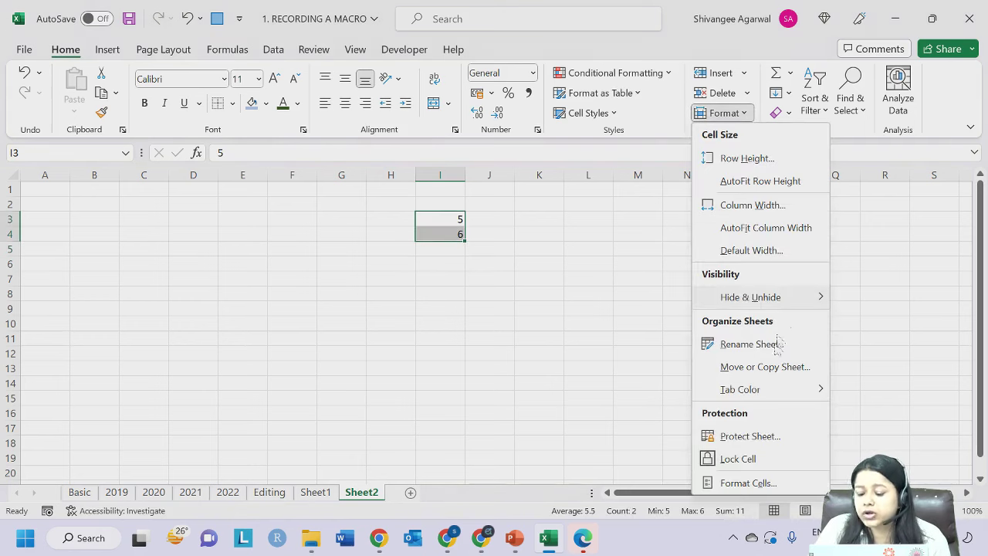
left_click(746, 461)
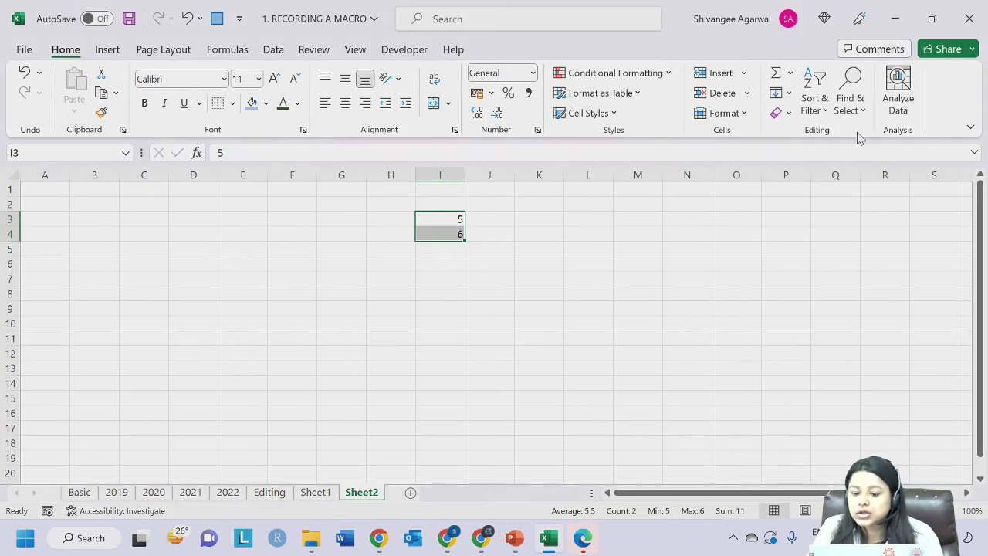
left_click(729, 114)
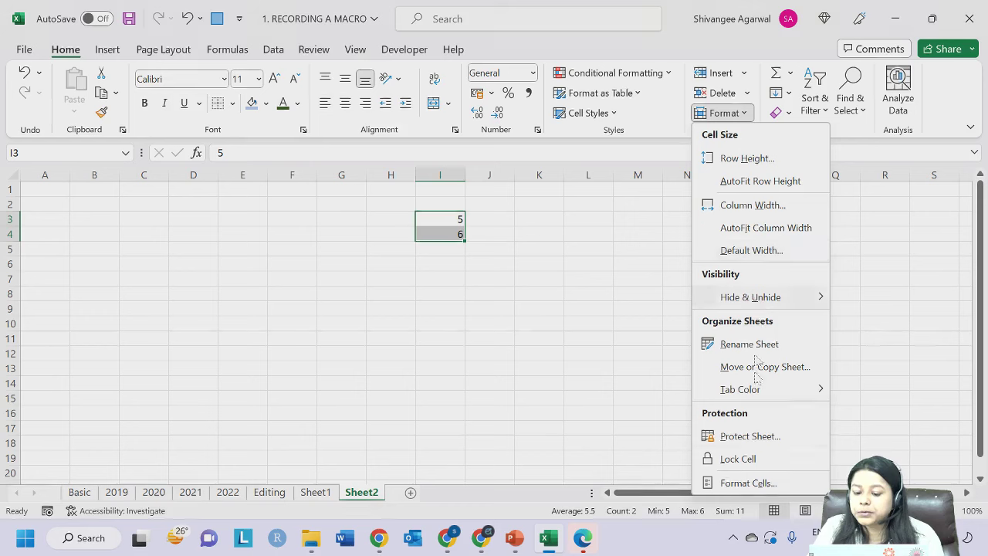
left_click(753, 437)
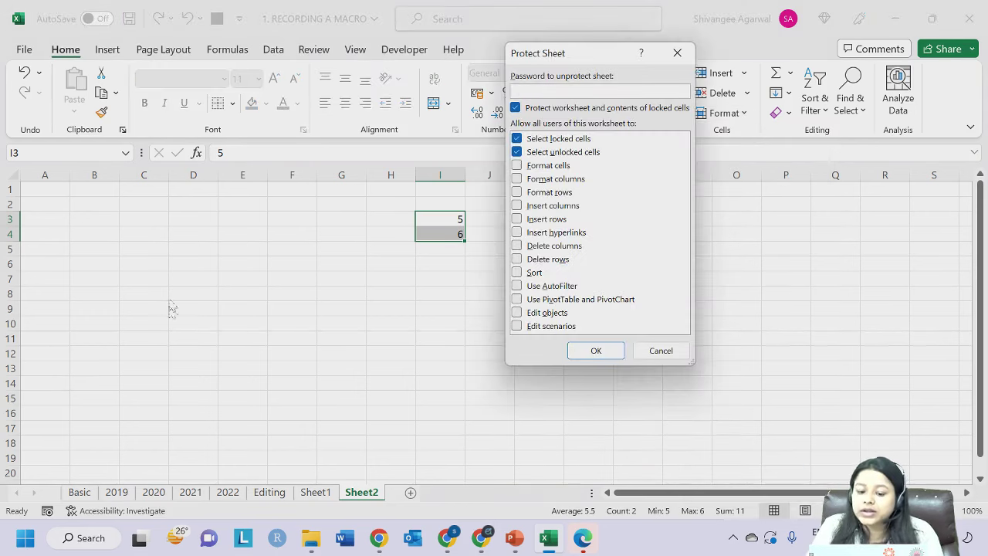
left_click(591, 350)
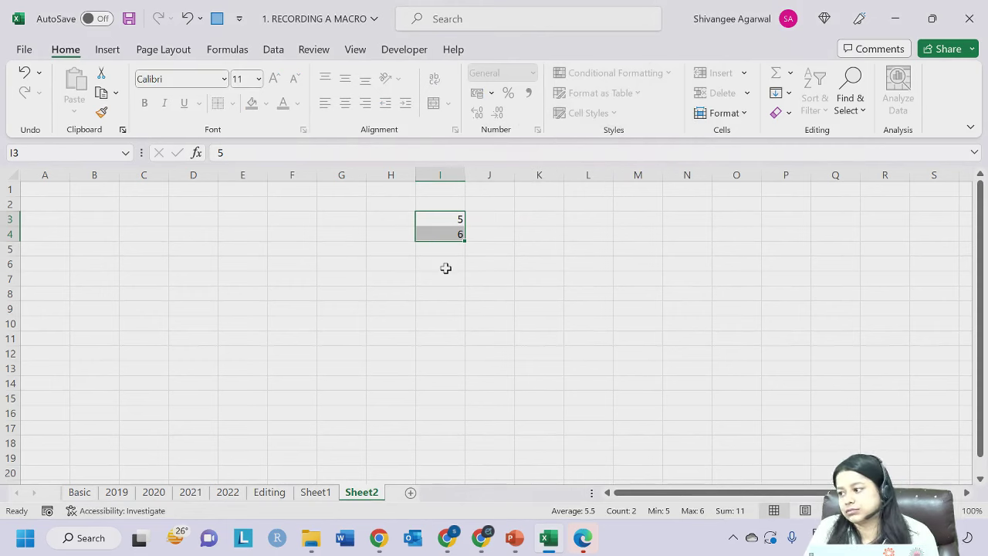
Try to edit the locked empty cells L4 and J4 on protected Sheet2.
double_click(592, 234)
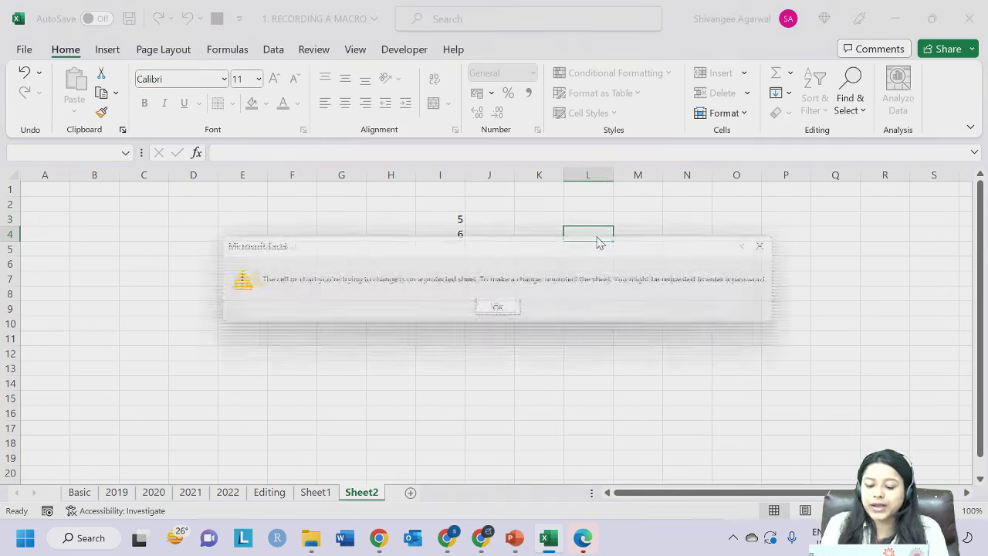
left_click(498, 312)
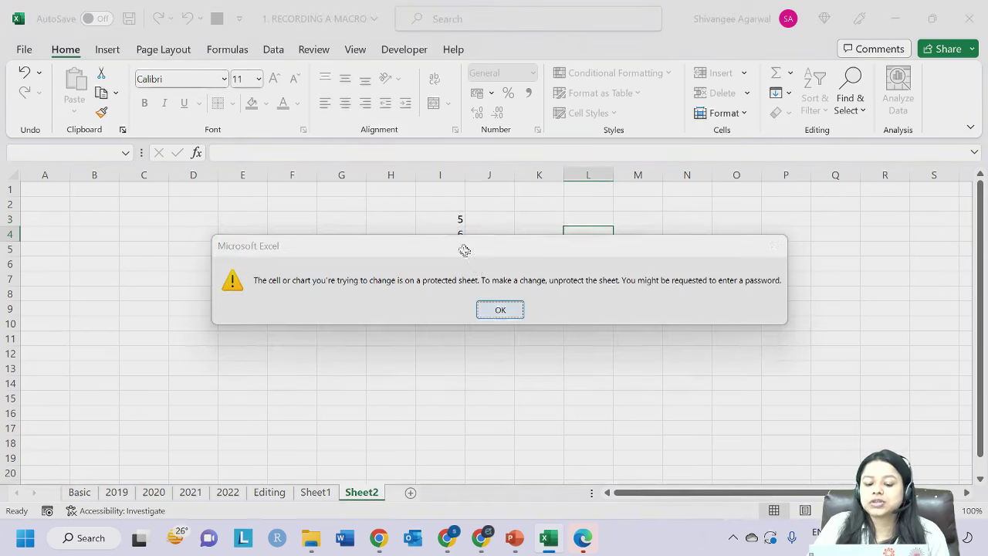
left_click(467, 239)
double_click(467, 240)
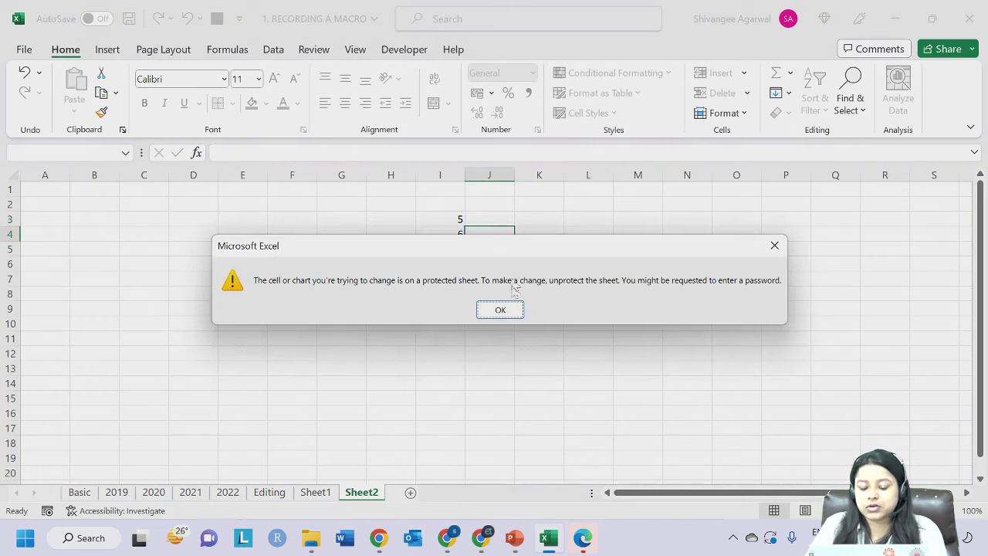
key("Return")
Set the unlocked cell I4 on Sheet2 to 7.
left_click(454, 235)
type("7")
left_click(529, 260)
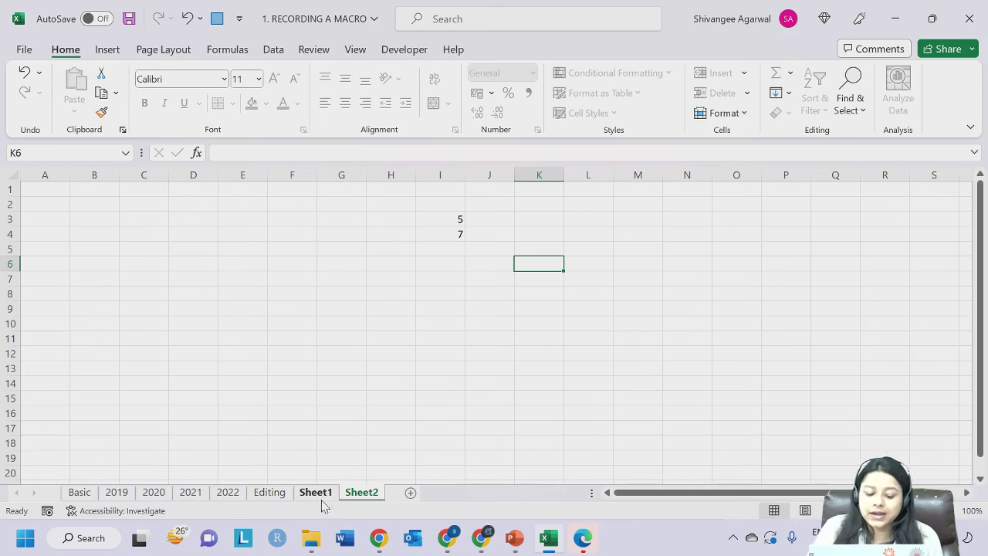
Check the shaded number cells on Sheet1, return to Sheet2 and try Go To Special on the protected sheet.
left_click(315, 492)
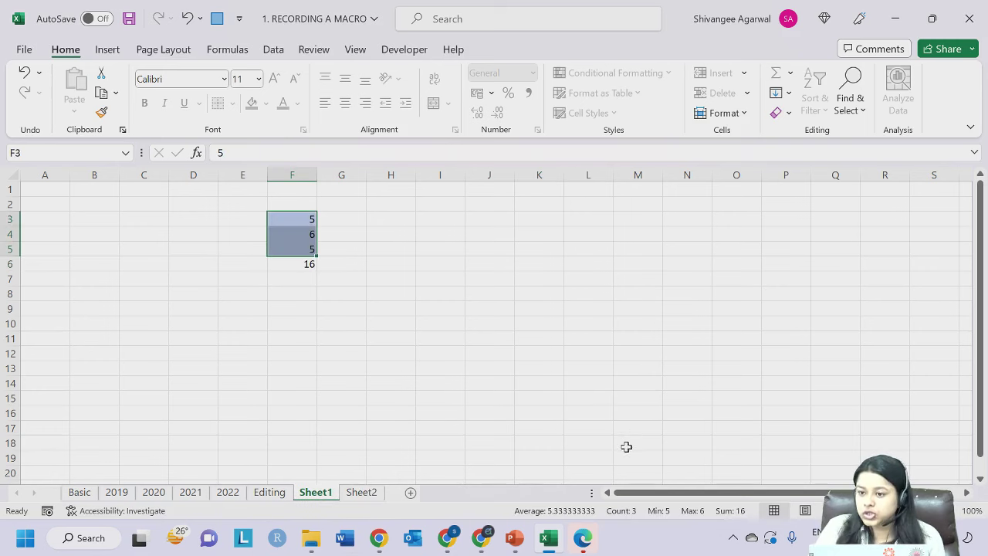
left_click(341, 219)
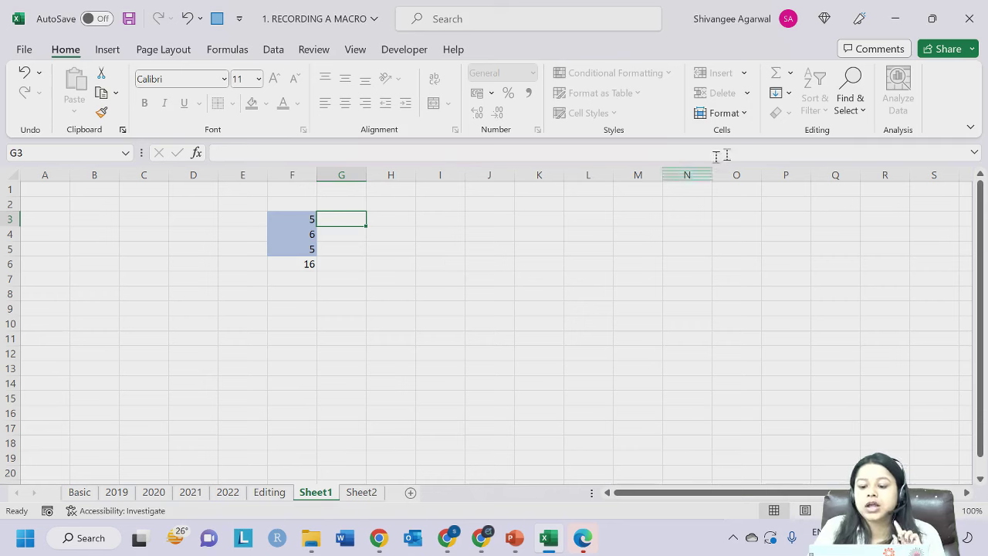
left_click(359, 491)
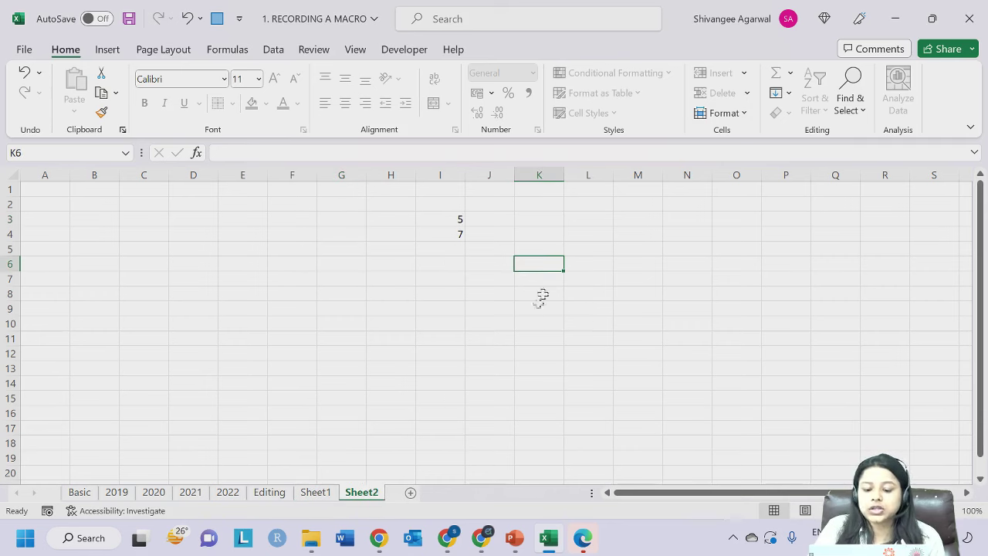
left_click(845, 111)
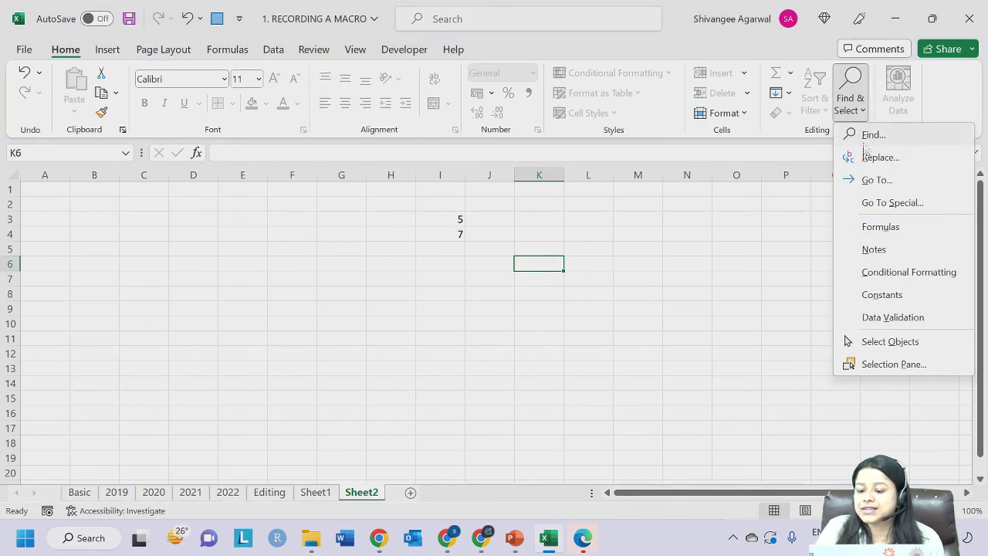
left_click(870, 203)
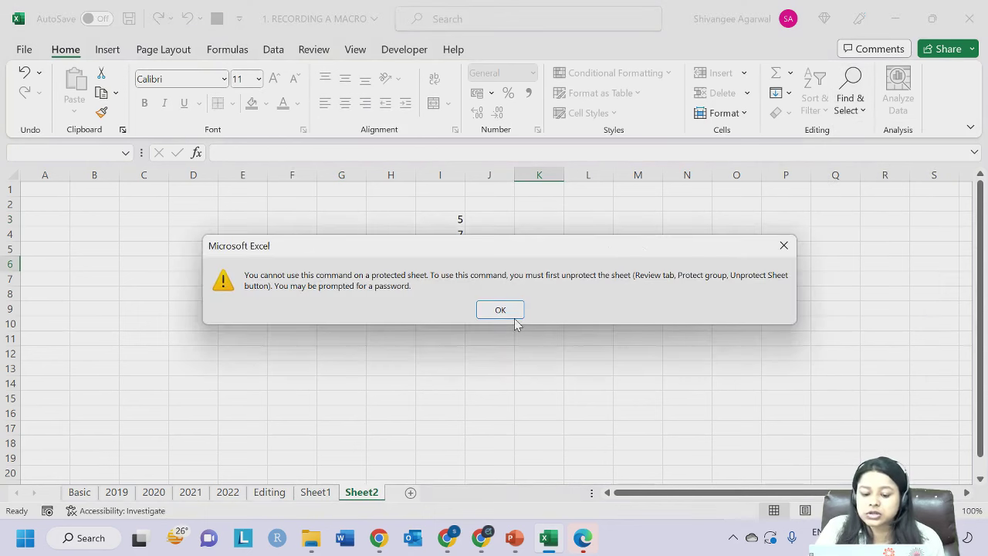
left_click(511, 312)
Add a new worksheet after Sheet2 and review the Go To Special settings for selecting only number constants, without applying them.
left_click(409, 492)
left_click(849, 108)
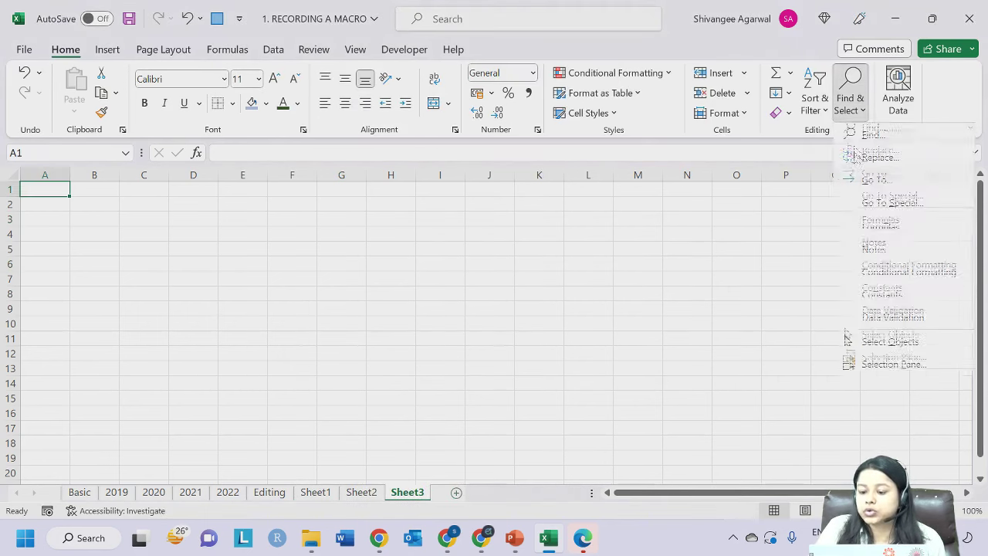
left_click(860, 203)
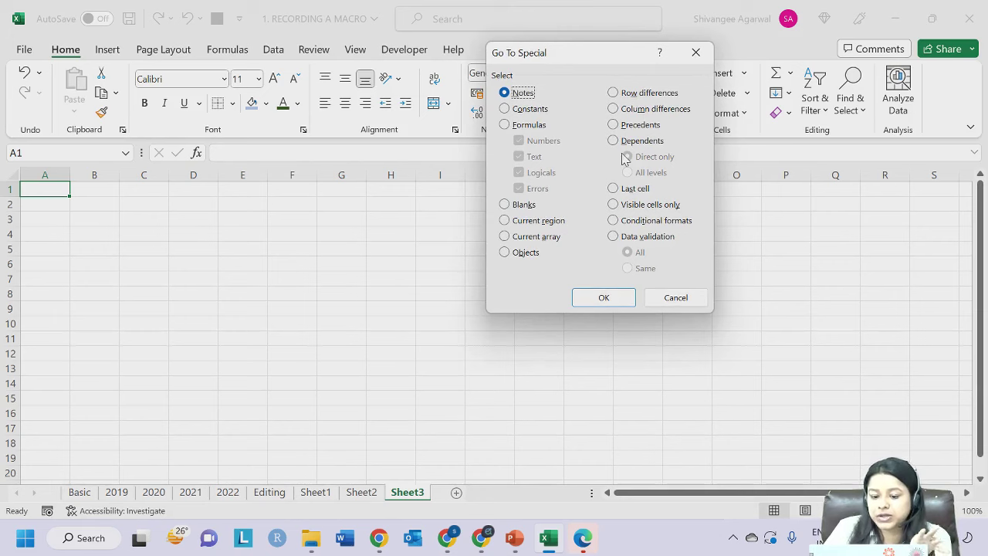
left_click(530, 108)
left_click(533, 157)
left_click(539, 172)
left_click(538, 189)
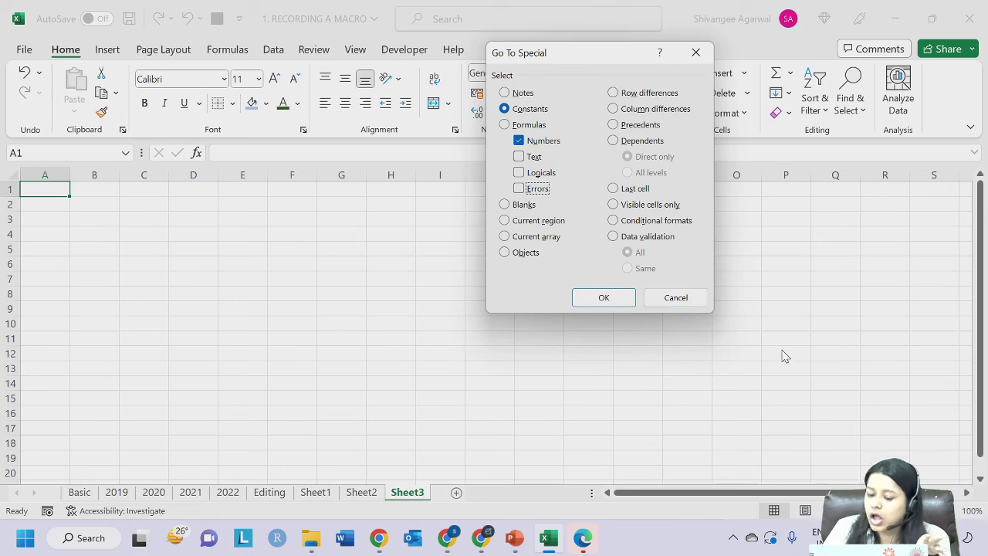
left_click(675, 298)
Enter 7, 8 and 9 in cells H4:H6 of Sheet3 and total them with AutoSum in H7.
left_click(489, 249)
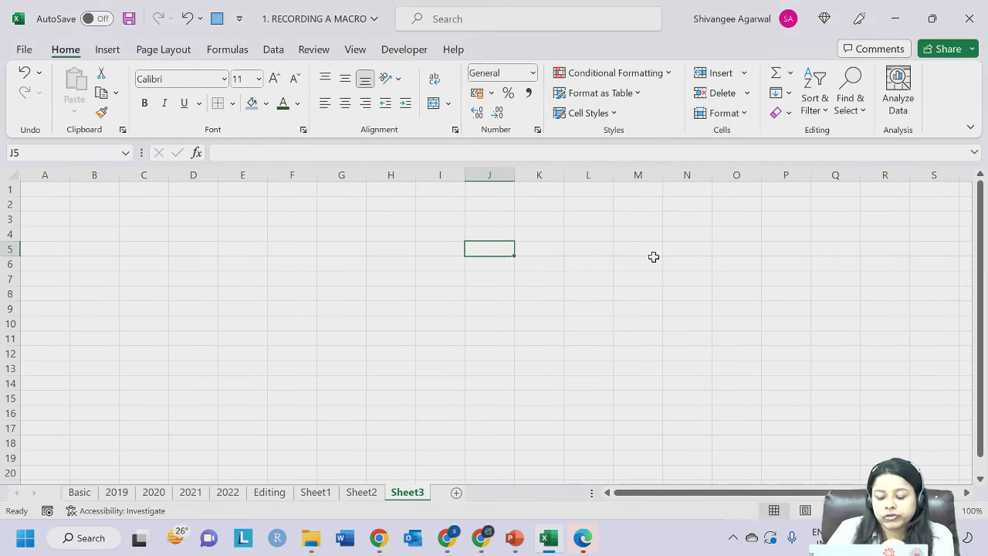
left_click(393, 235)
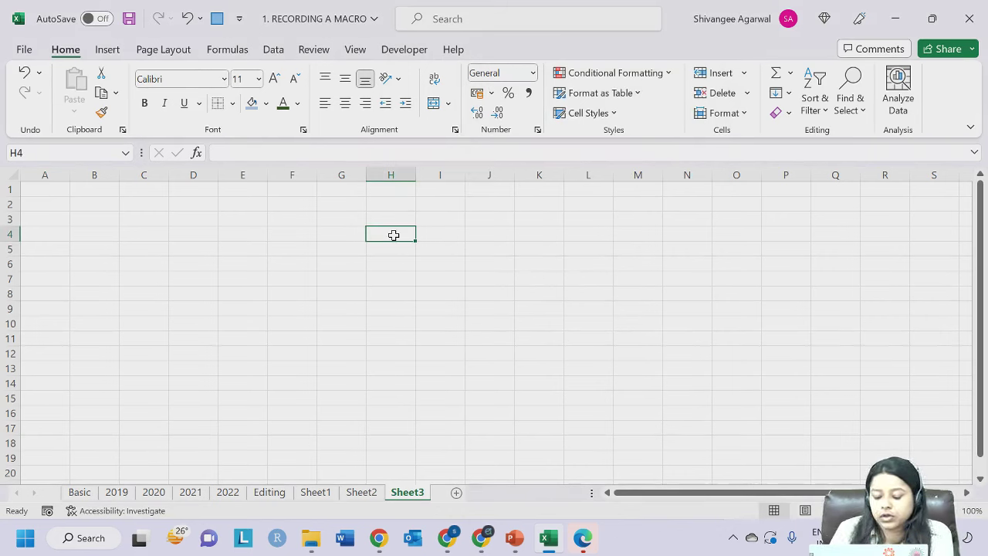
type("7")
key("Return")
type("8")
key("Return")
type("9")
key("Return")
scroll(393, 235, "up", 1)
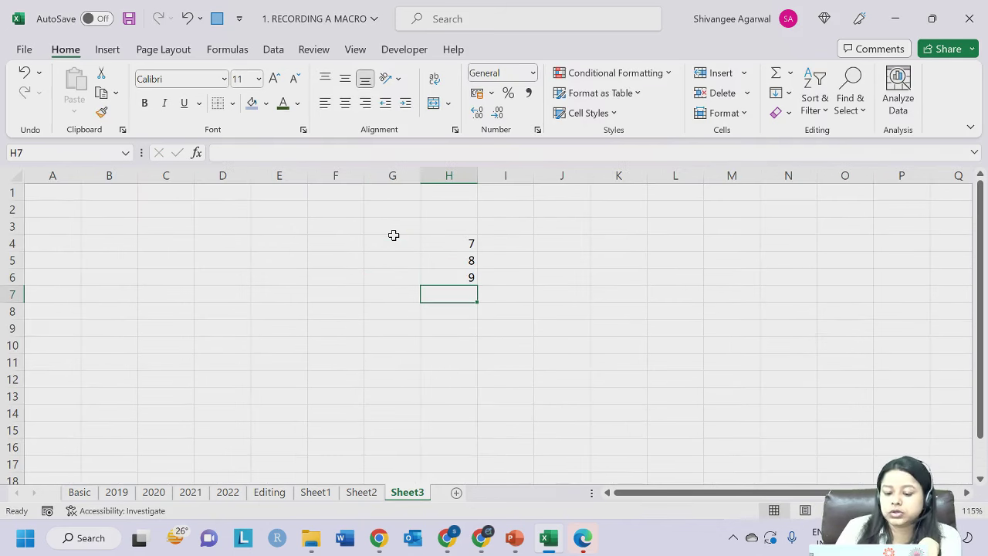
key("alt+equal")
key("Return")
left_click(531, 207)
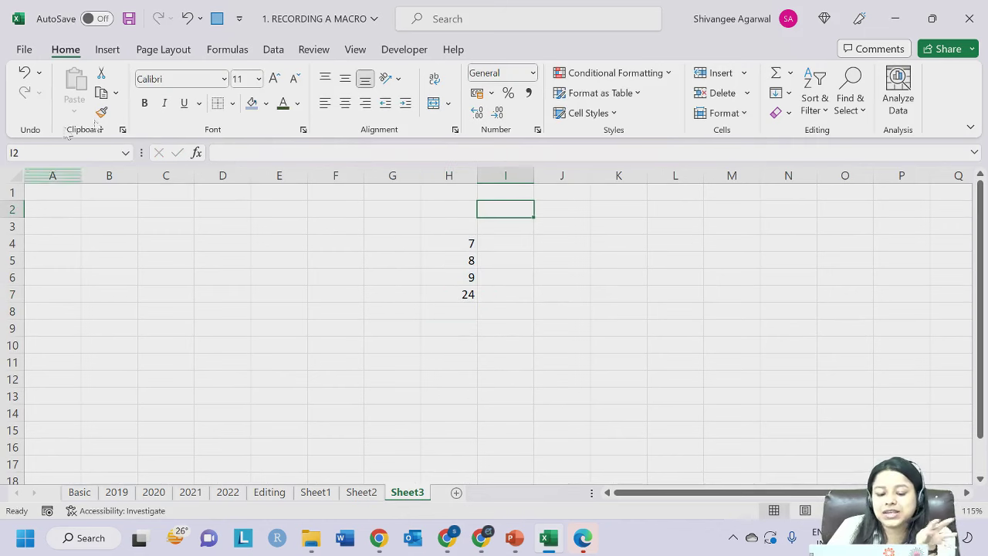
Select only the number constants in H4:H6 on Sheet3 with Go To Special and shade them light blue.
left_click(849, 108)
left_click(790, 209)
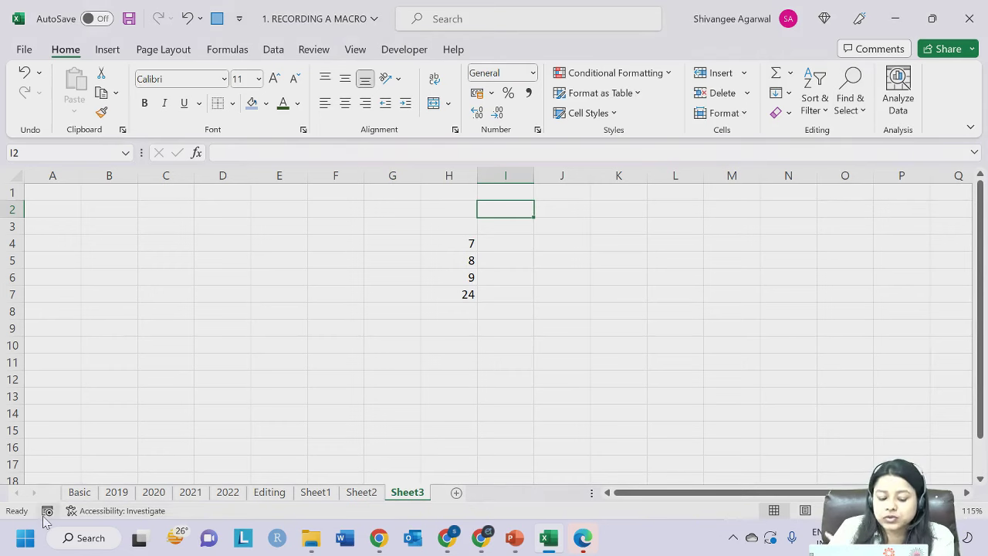
left_click(856, 116)
left_click(863, 208)
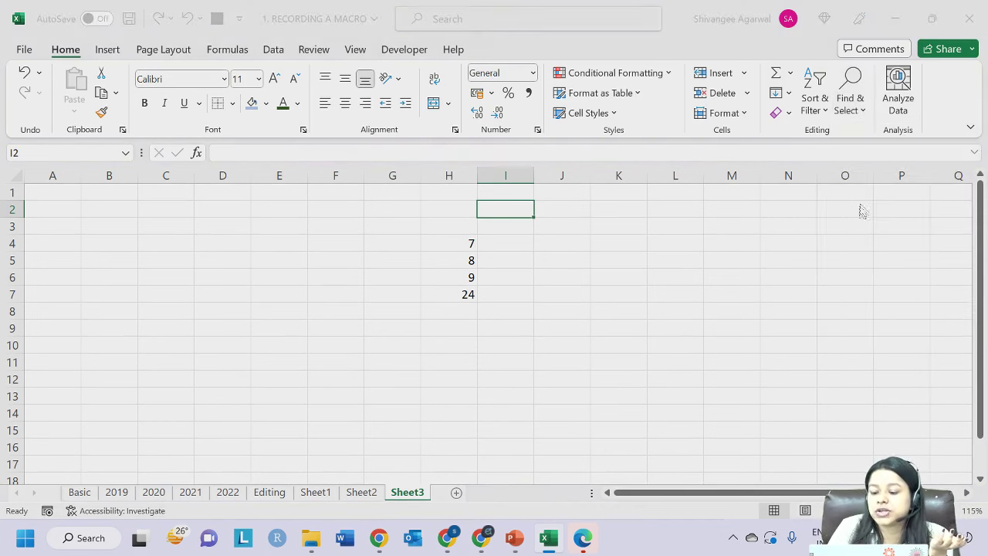
left_click_drag(557, 60, 694, 54)
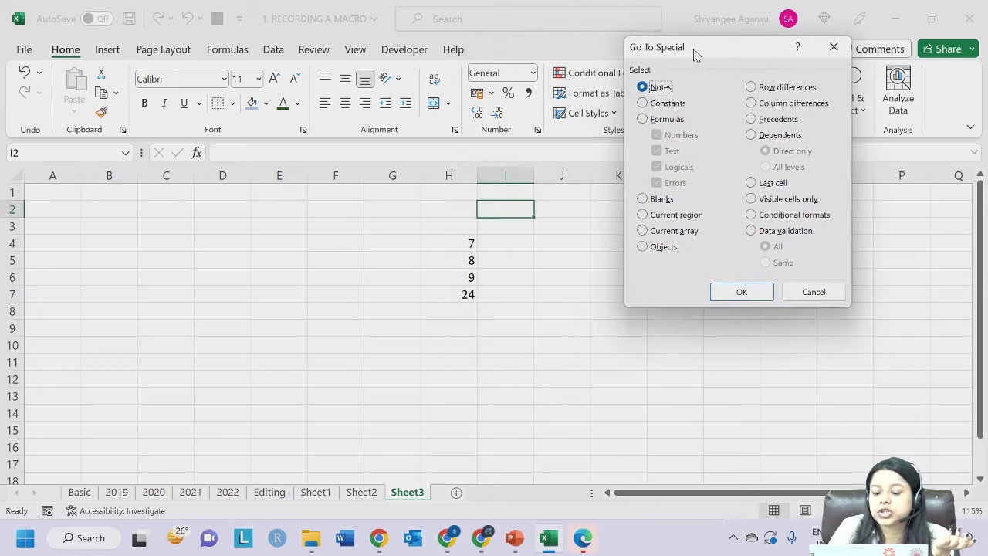
left_click(666, 119)
left_click(667, 102)
left_click(668, 149)
left_click(669, 166)
left_click(670, 182)
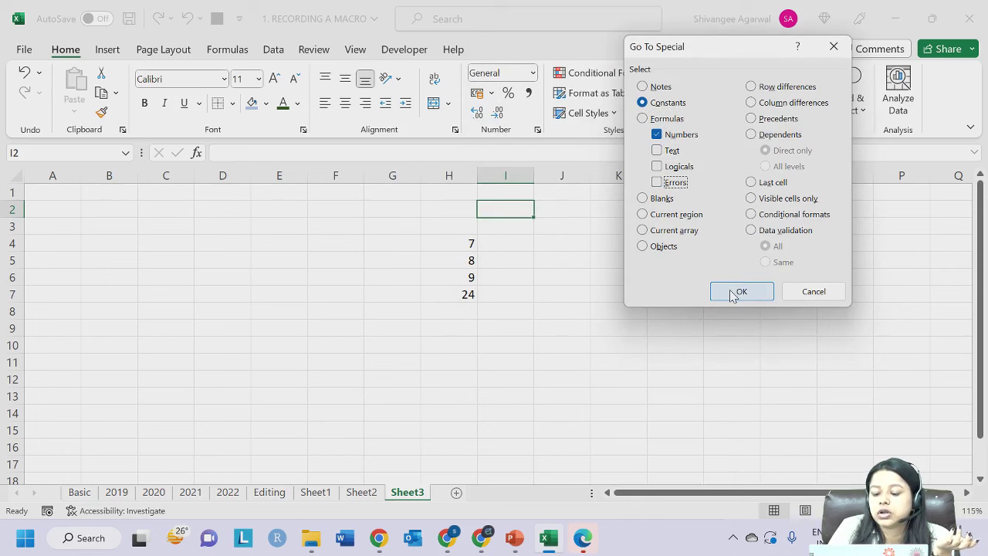
left_click(738, 291)
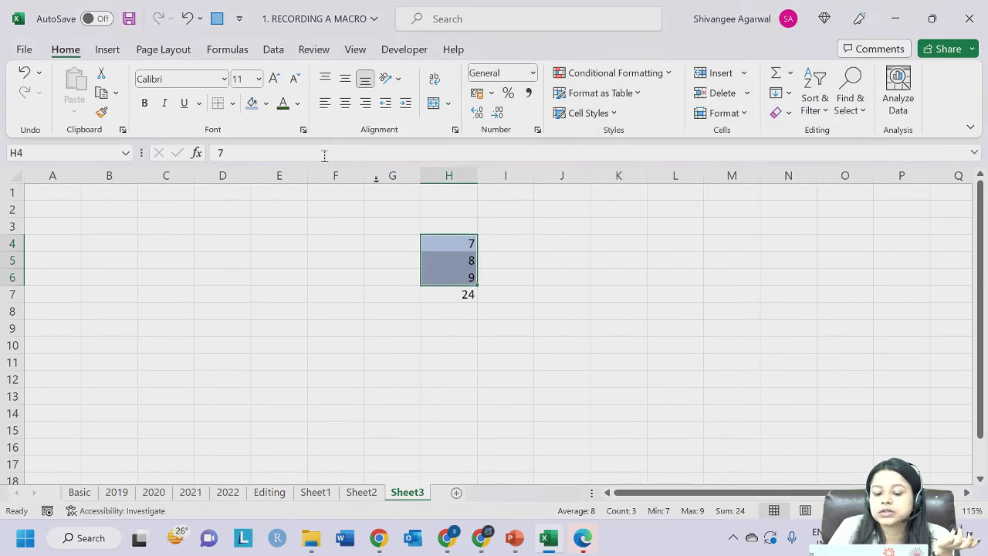
left_click(723, 113)
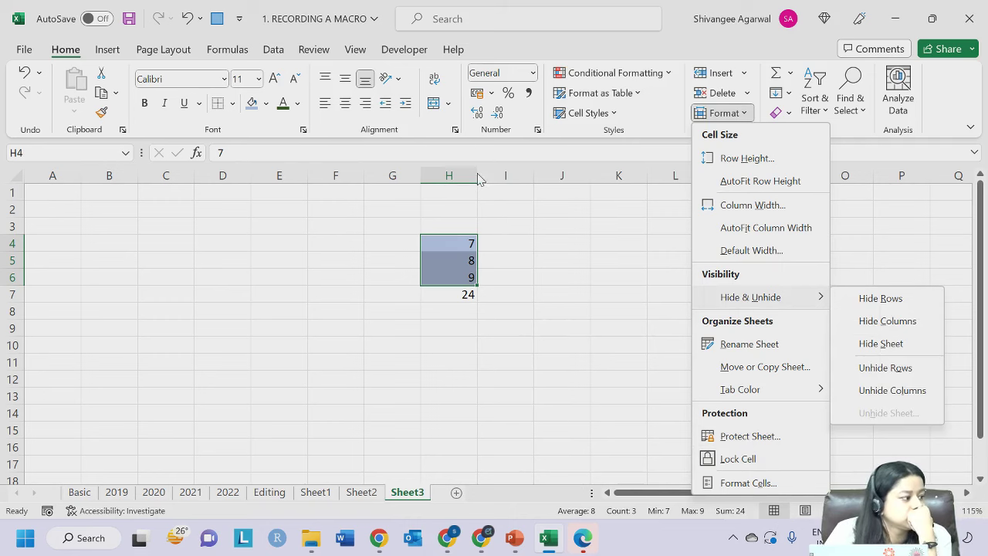
left_click(404, 410)
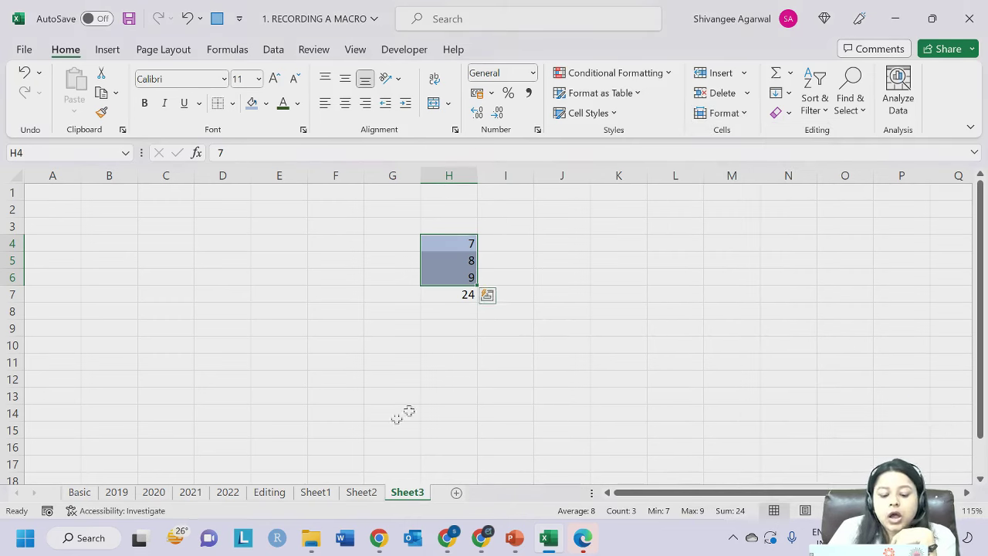
Run the protect_from_editing macro on the Editing sheet.
left_click(276, 496)
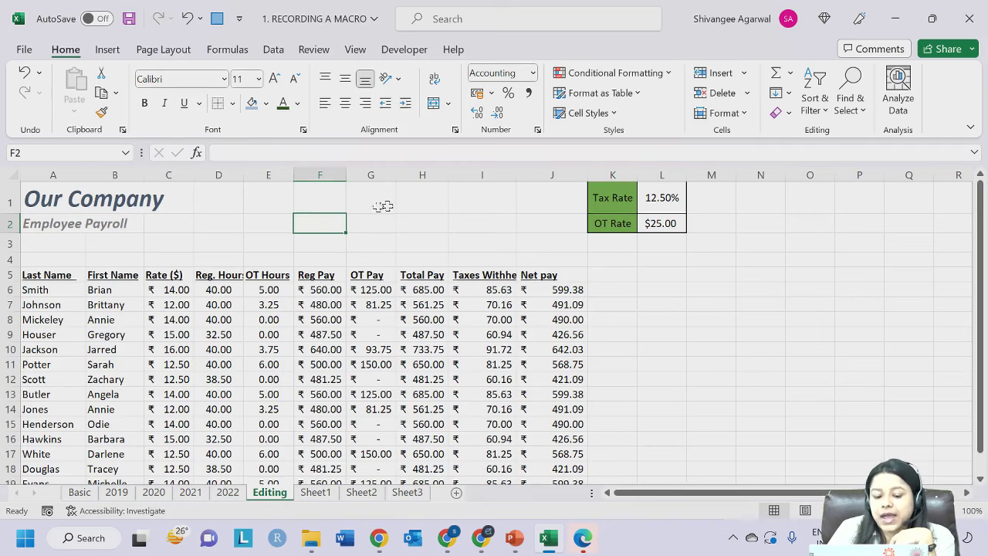
left_click(355, 49)
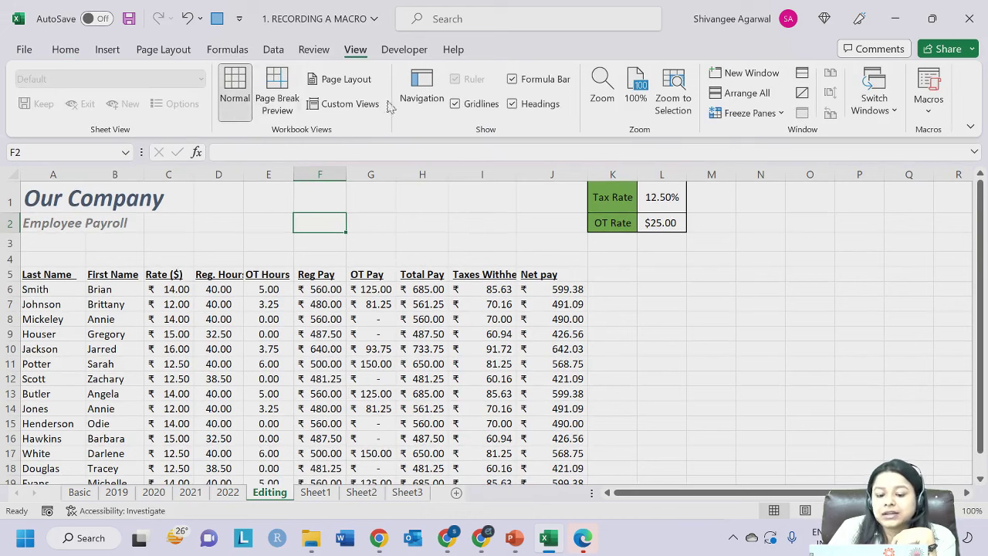
left_click(938, 114)
left_click(924, 136)
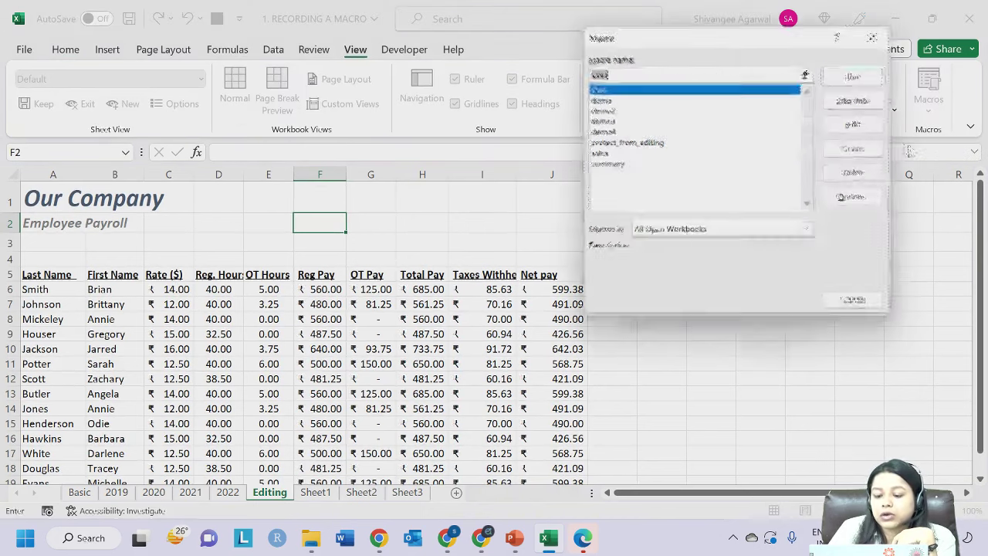
left_click(622, 144)
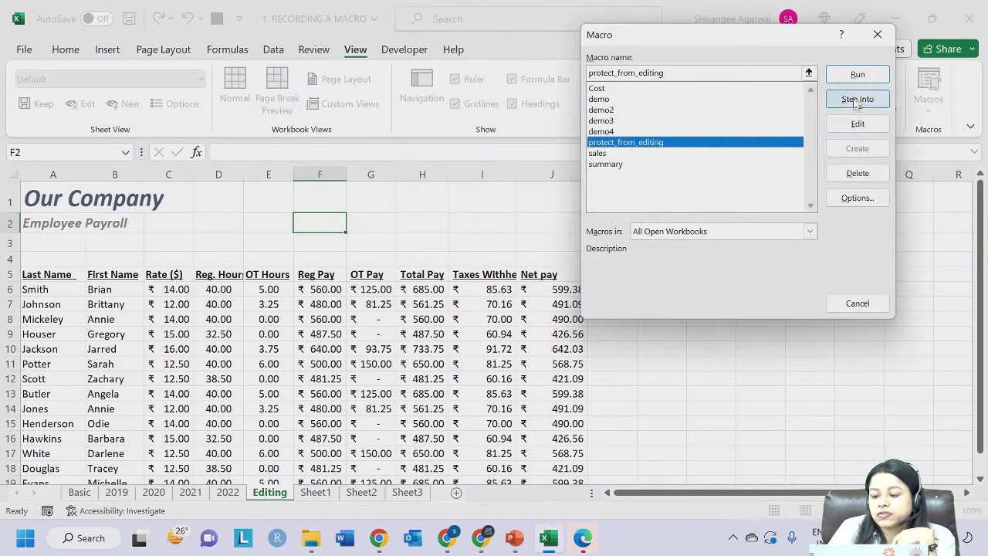
left_click(856, 77)
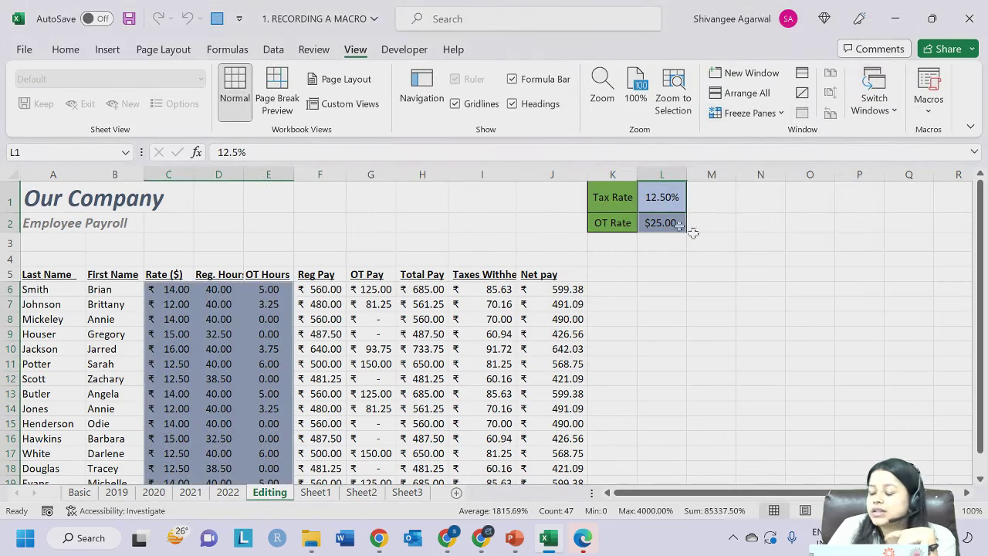
Inspect the tax rate, OT rate and the shaded rate and hours cells on the Editing sheet.
left_click(669, 223)
left_click(662, 198)
left_click(190, 318)
left_click(220, 319)
left_click(263, 364)
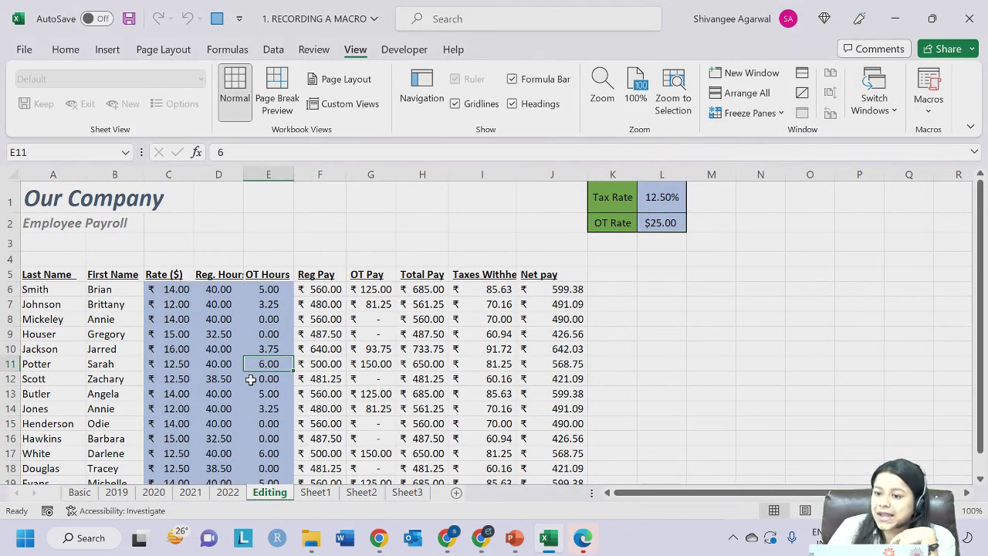
Test the protection by trying to edit the Total Pay and Taxes Withheld formula cells in row 7.
left_click(325, 304)
left_click(374, 304)
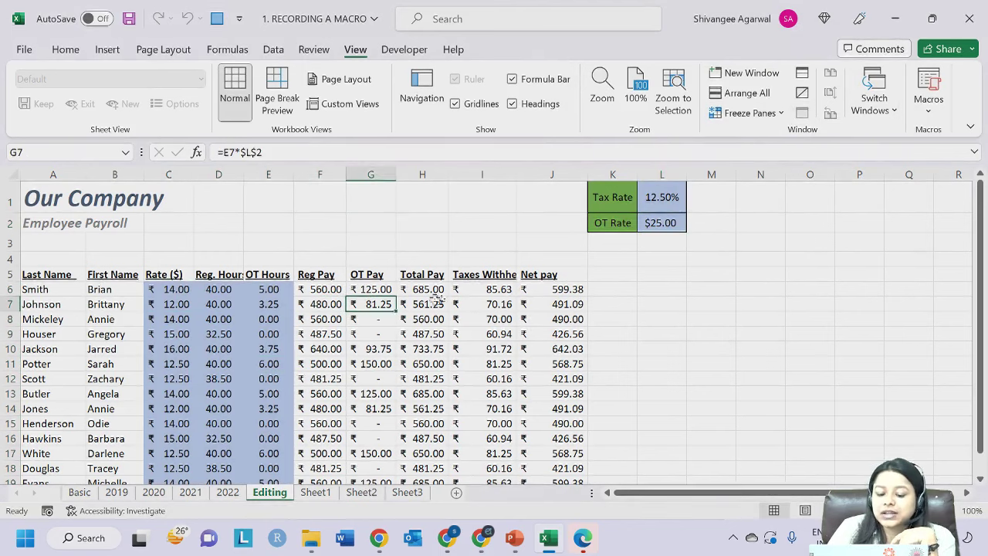
left_click(425, 305)
double_click(600, 307)
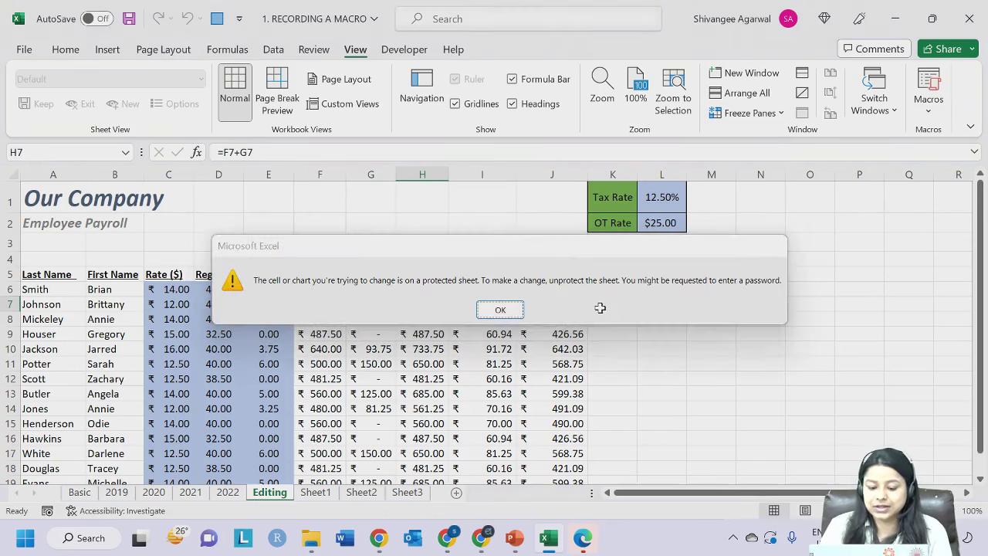
left_click(500, 309)
left_click(461, 307)
double_click(461, 306)
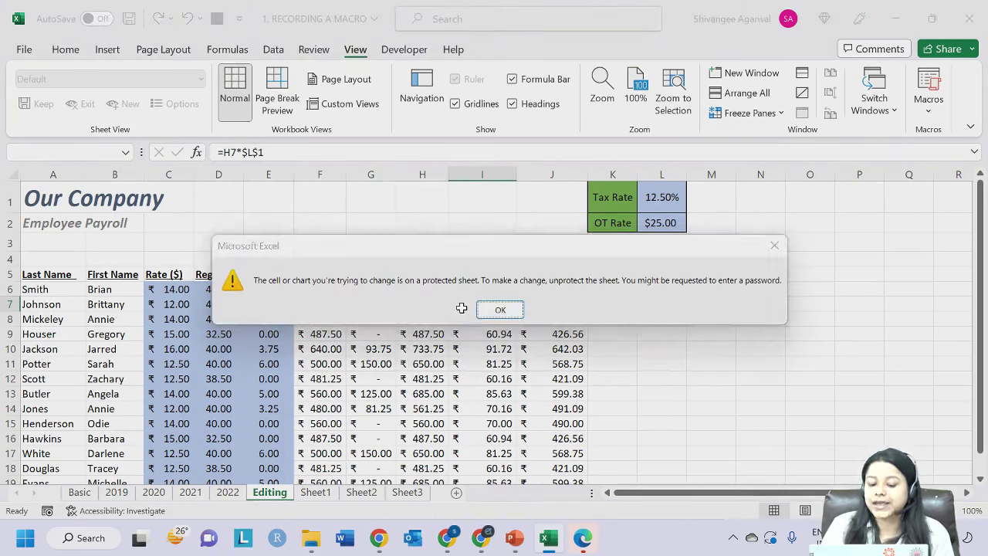
left_click(500, 309)
Set the OT Hours in cells E6, E7 and E8 to 6, 7 and 8.
left_click(280, 286)
type("6")
key("Return")
type("7")
key("Return")
type("8")
key("Return")
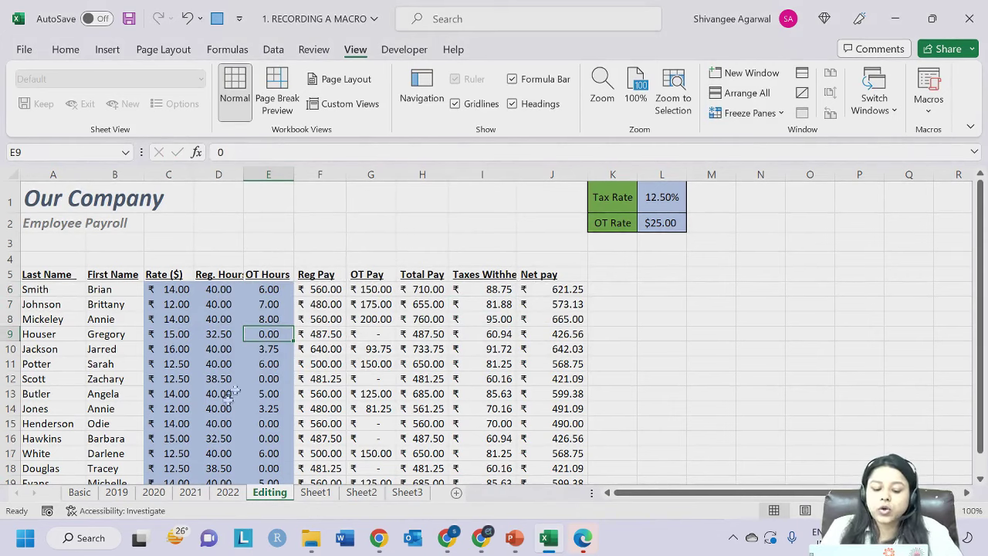
Delete the test sheets Sheet1, Sheet2 and Sheet3 from the workbook.
left_click(317, 494)
left_click(269, 492)
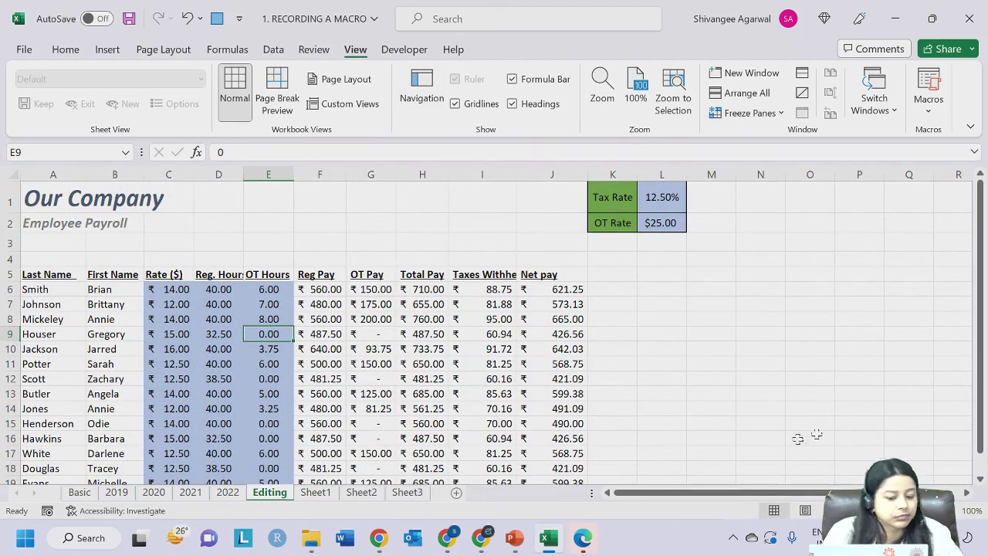
left_click(314, 497)
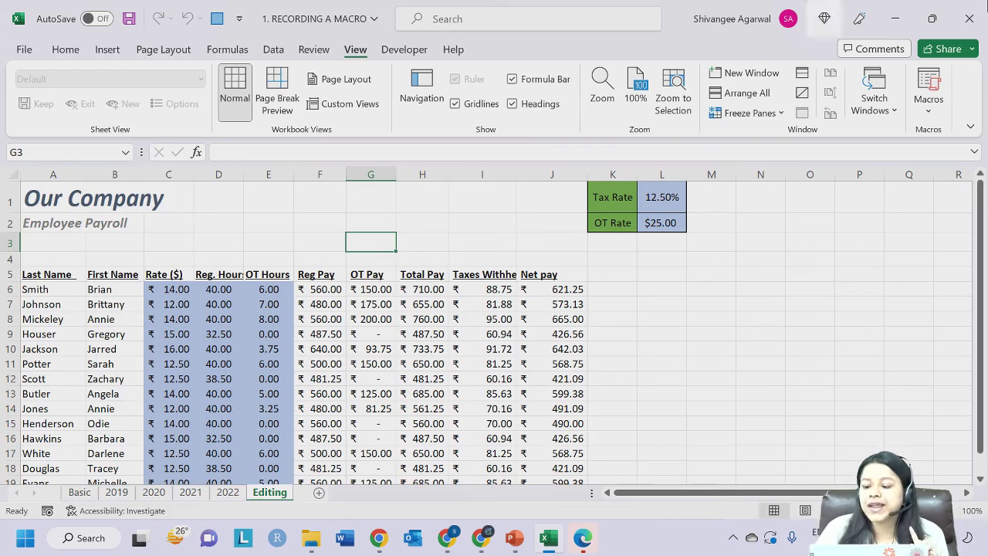
left_click(969, 19)
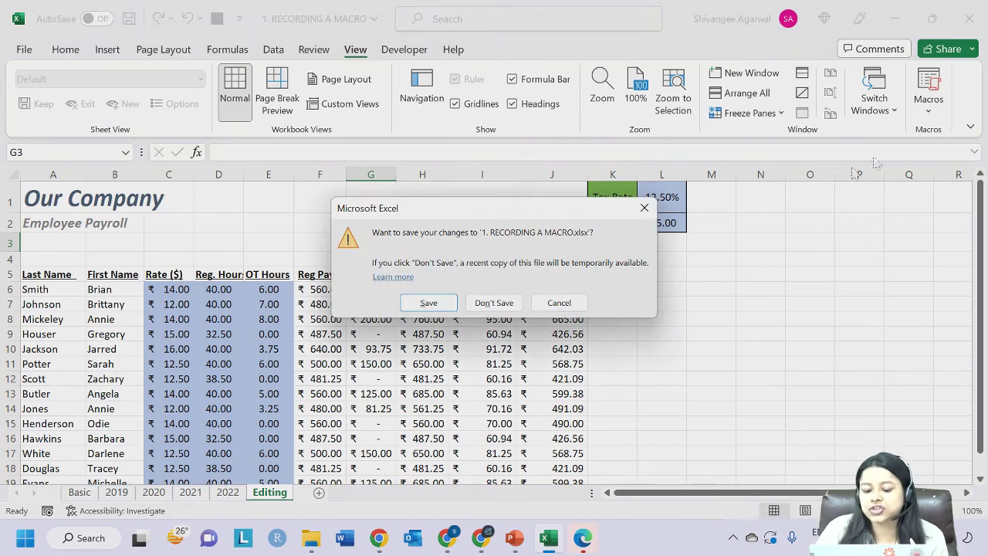
left_click_drag(506, 221, 501, 104)
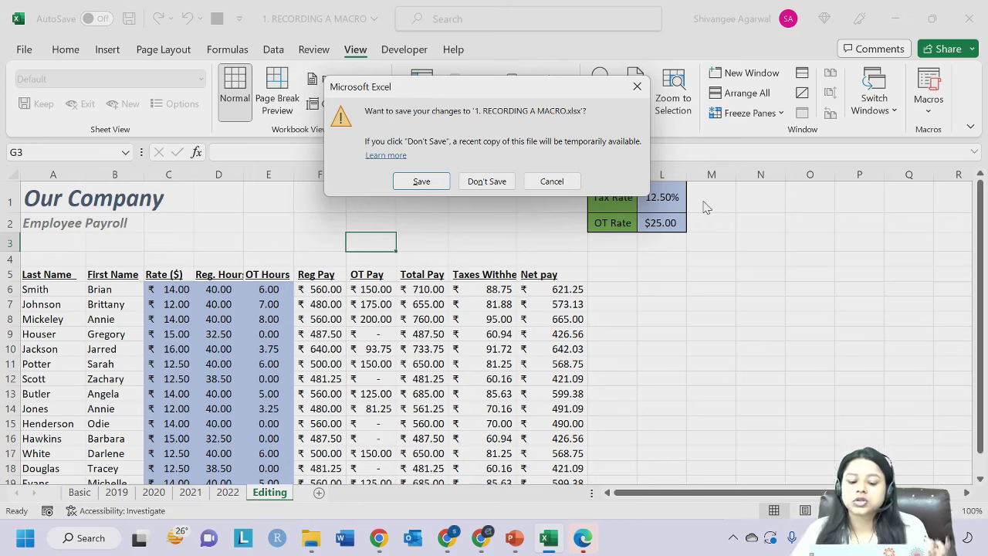
left_click(637, 86)
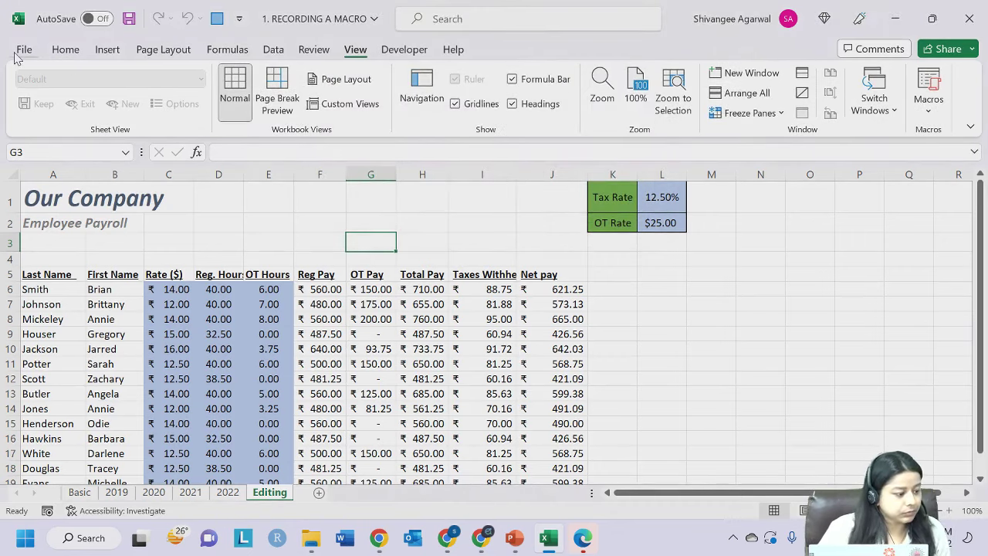
Look up the Excel Macro-Enabled Workbook (*.xlsm) type among the workbook's Save As formats, without saving.
left_click(23, 51)
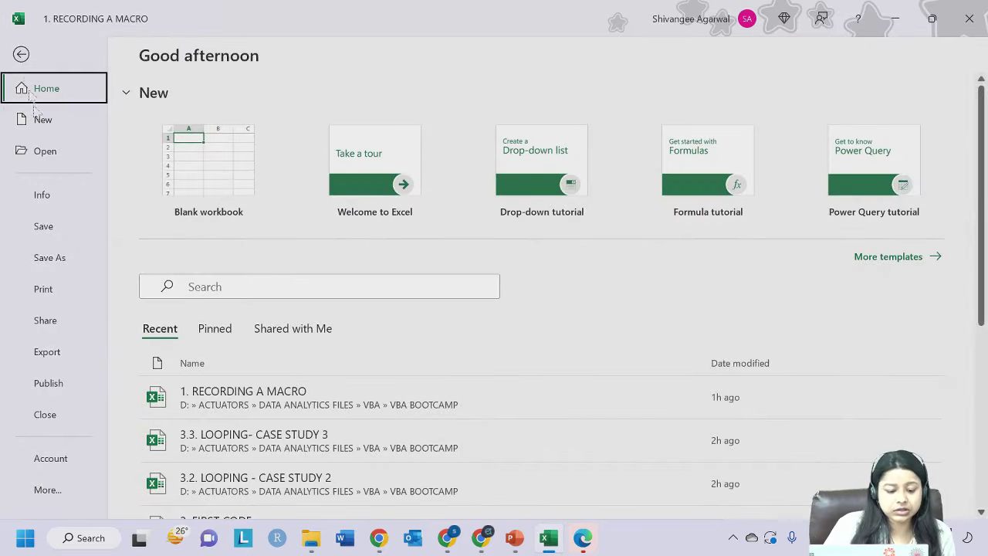
left_click(67, 262)
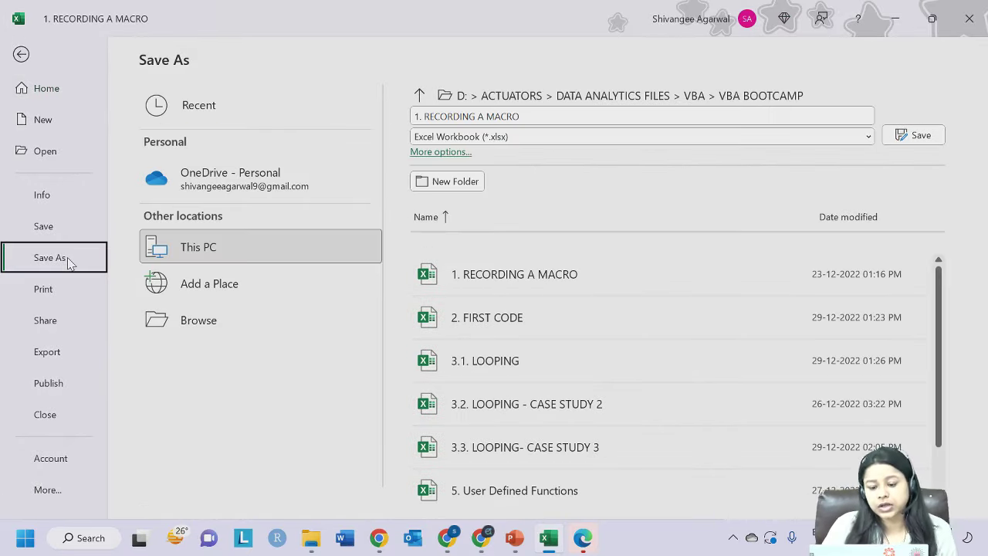
left_click(531, 139)
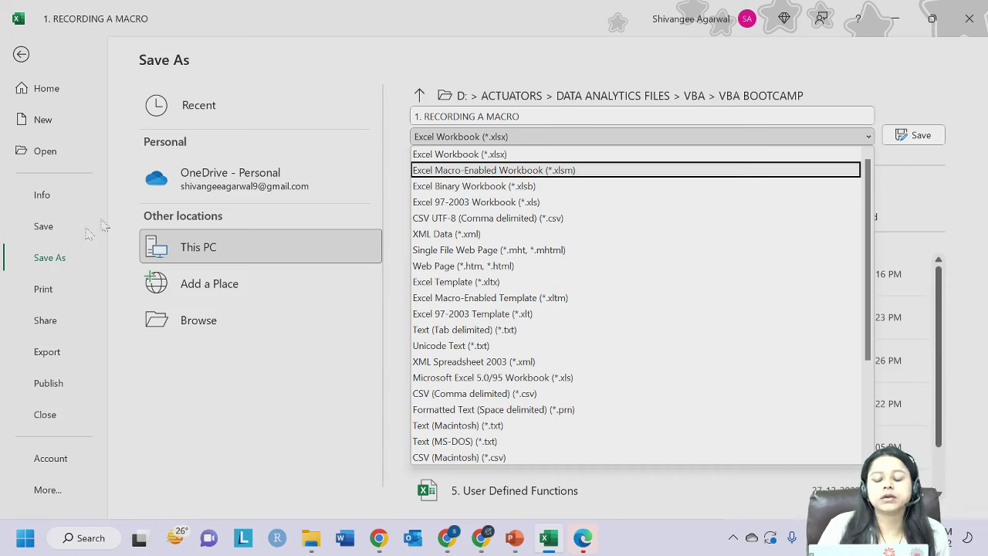
key("Escape")
key("Escape")
Close the workbook, saving it as "1. RECORDING A MACRO" in the Excel Macro-Enabled Workbook format.
left_click(969, 19)
left_click(442, 304)
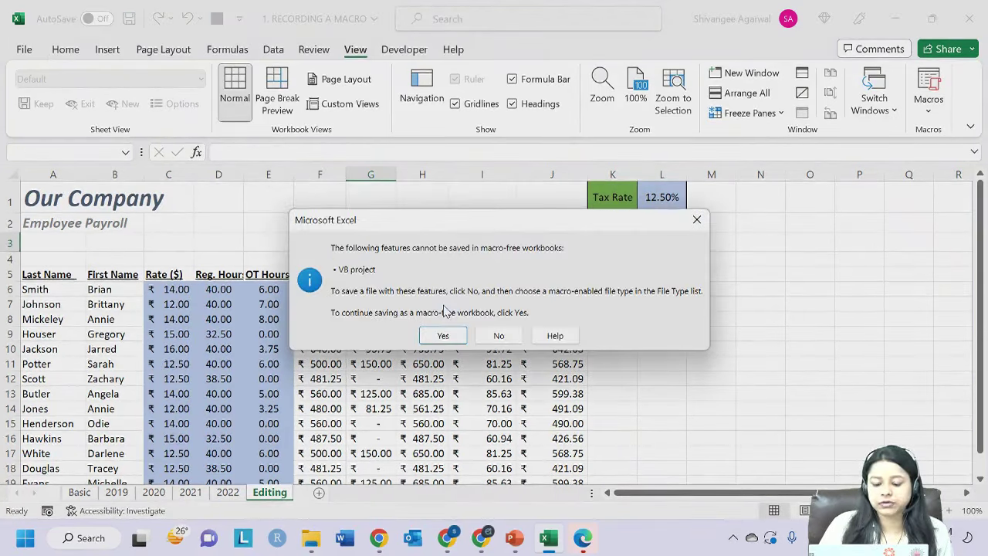
left_click_drag(494, 224, 515, 94)
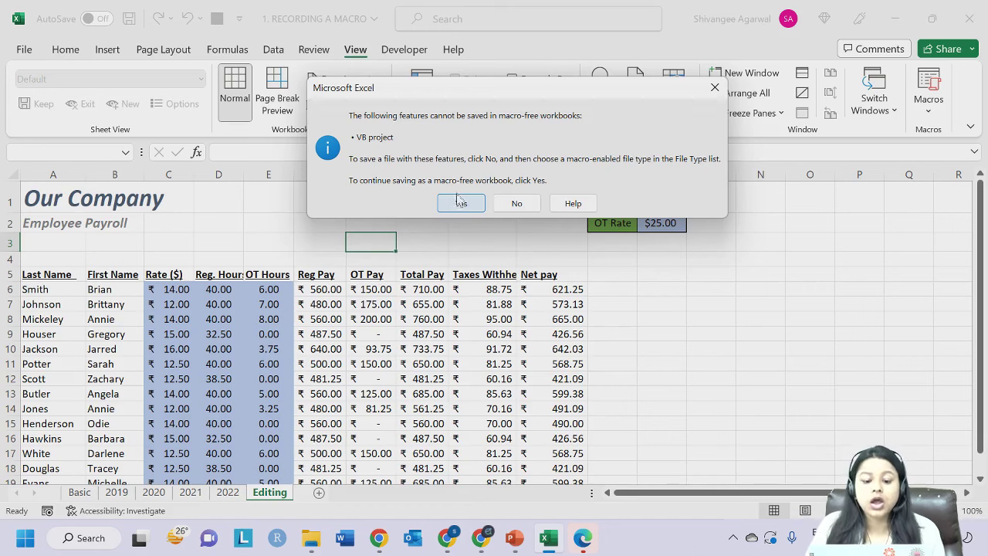
left_click(519, 203)
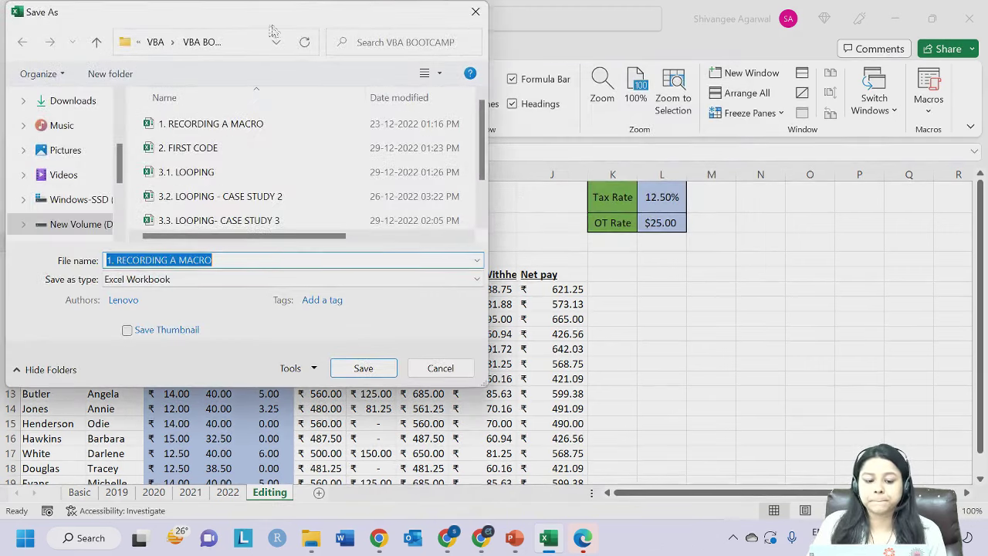
left_click_drag(262, 22, 666, 9)
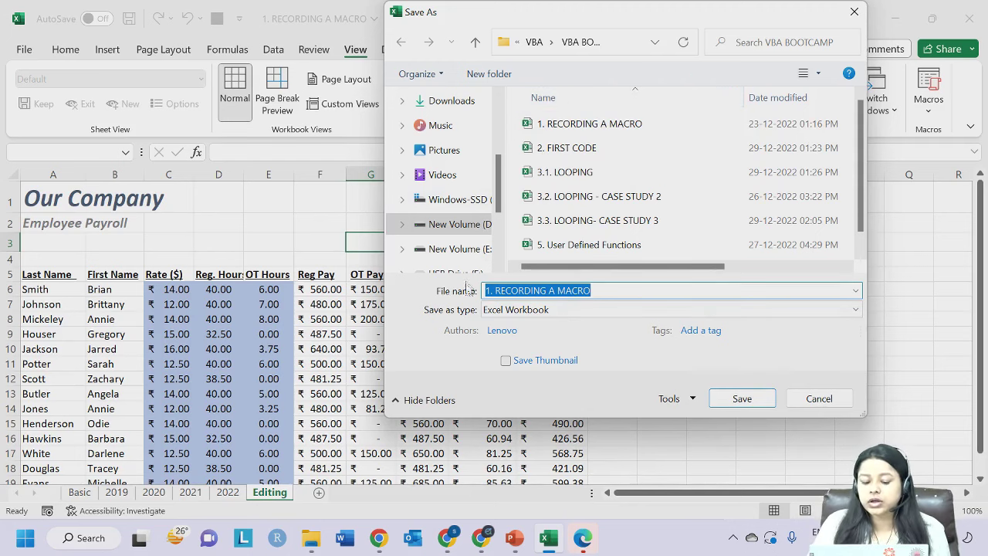
left_click(506, 313)
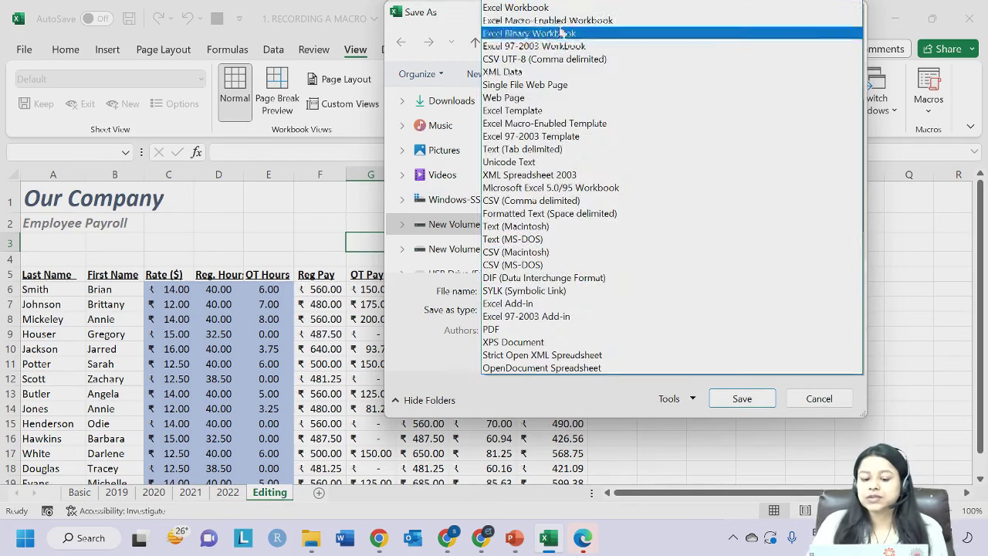
left_click(633, 23)
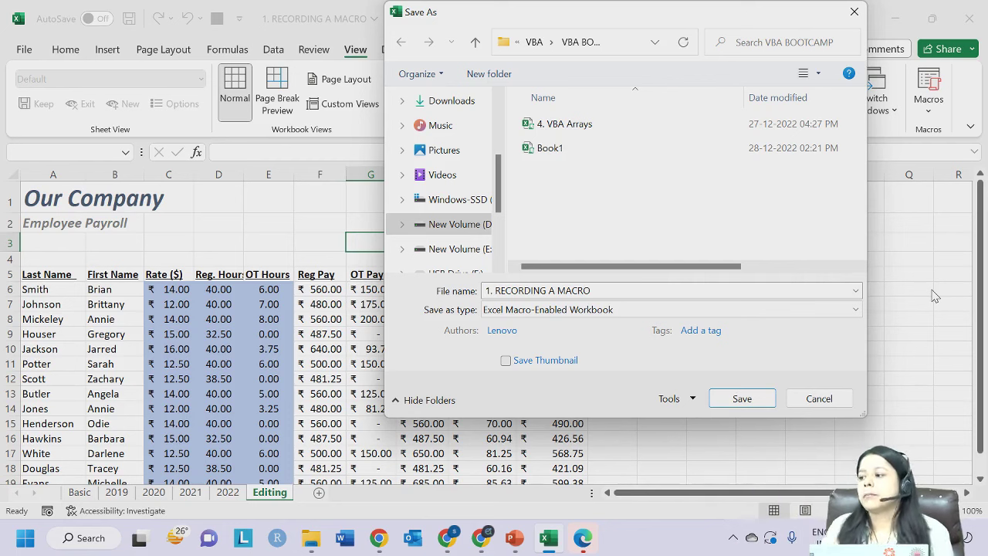
left_click(746, 405)
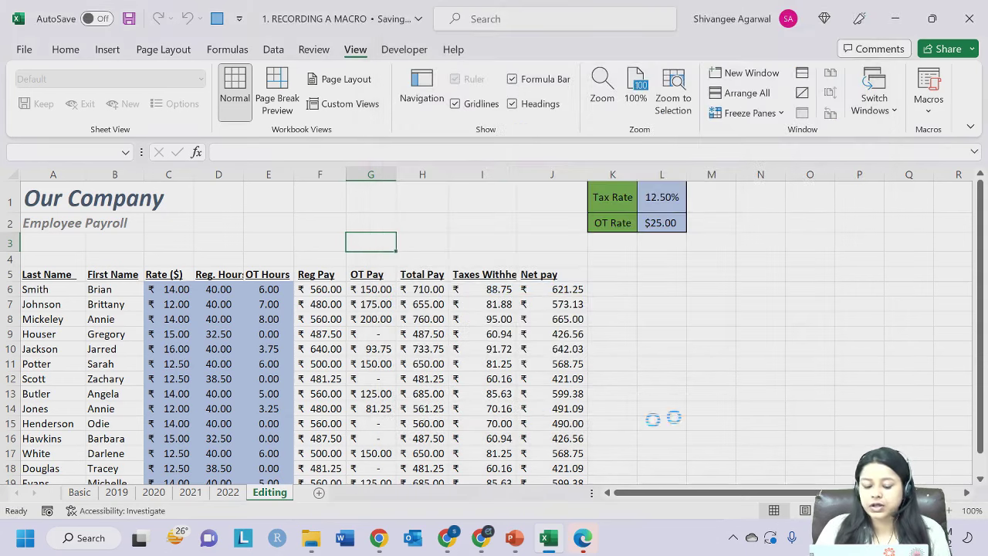
Switch to File Explorer and compare the macro-enabled and regular versions of 1. RECORDING A MACRO in the VBA BOOTCAMP folder.
key("alt+Tab")
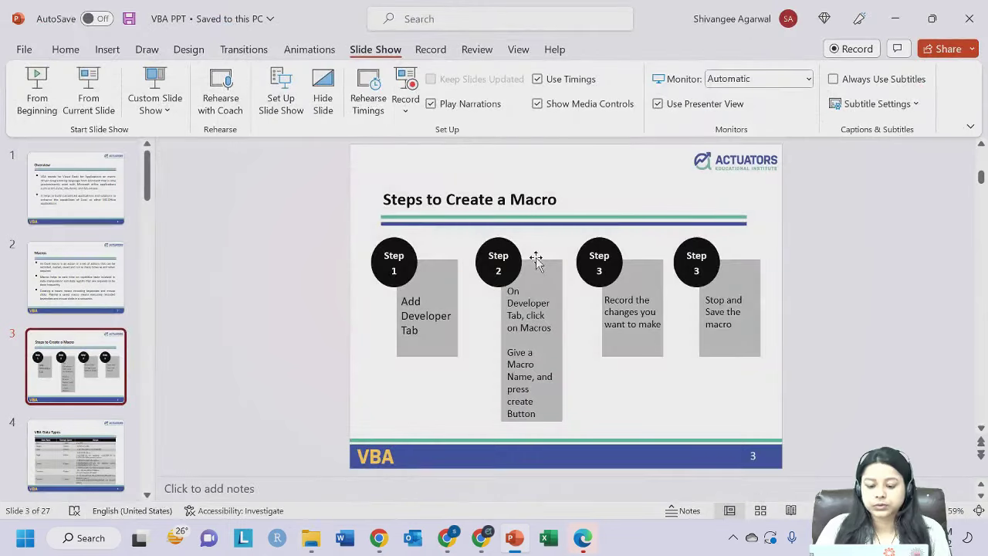
left_click(311, 538)
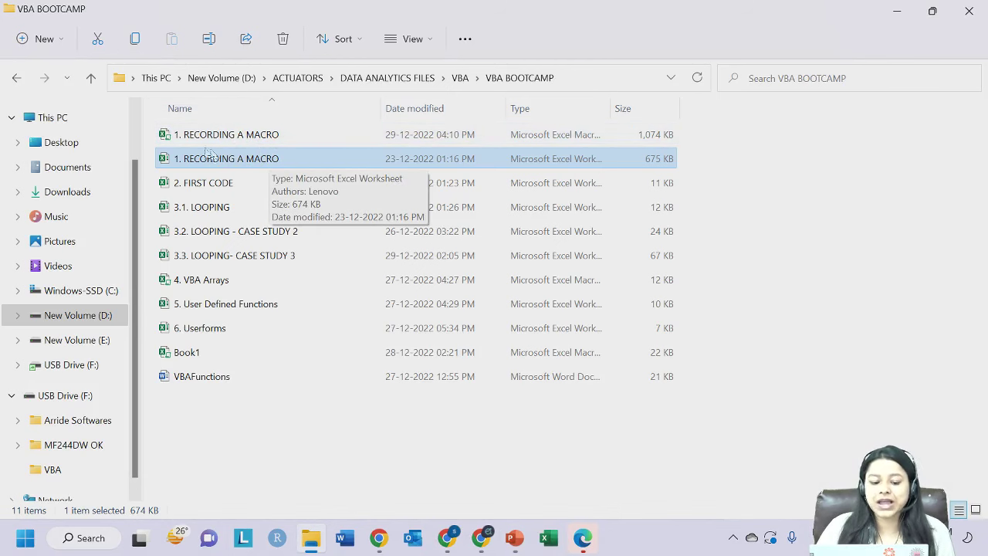
left_click(272, 140)
left_click(269, 161)
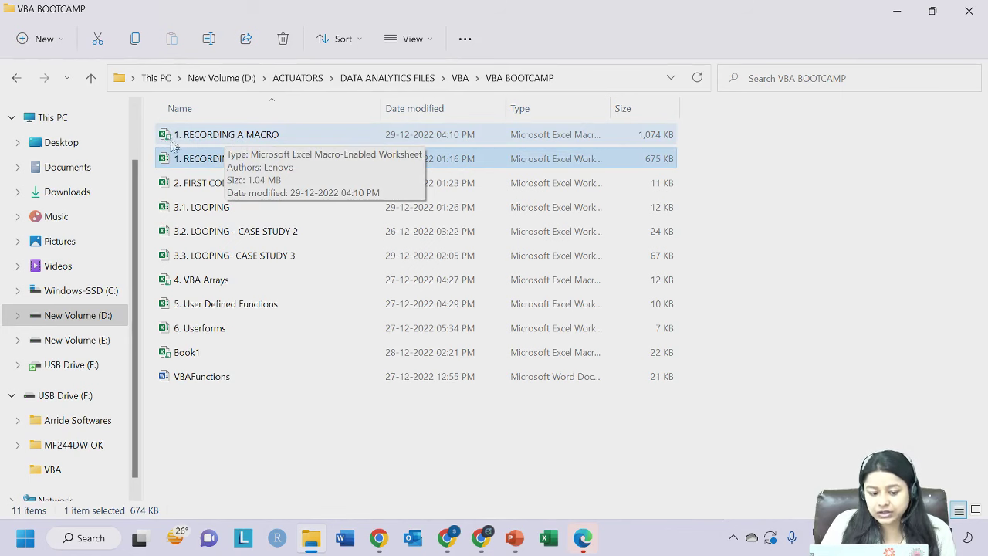
left_click_drag(165, 138, 163, 147)
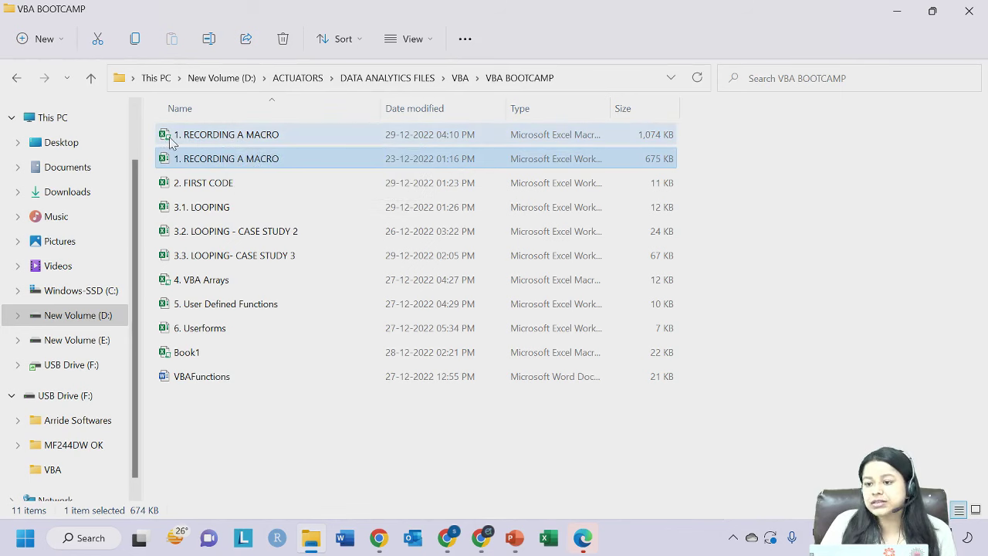